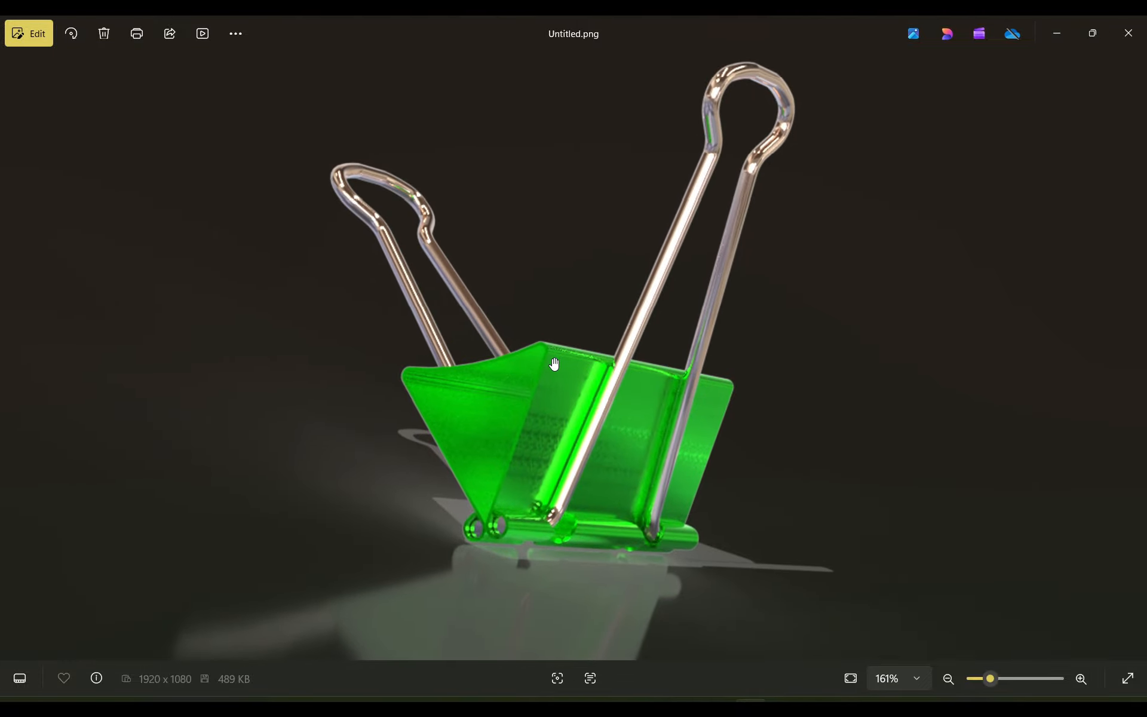
scroll(552, 366, up, 1)
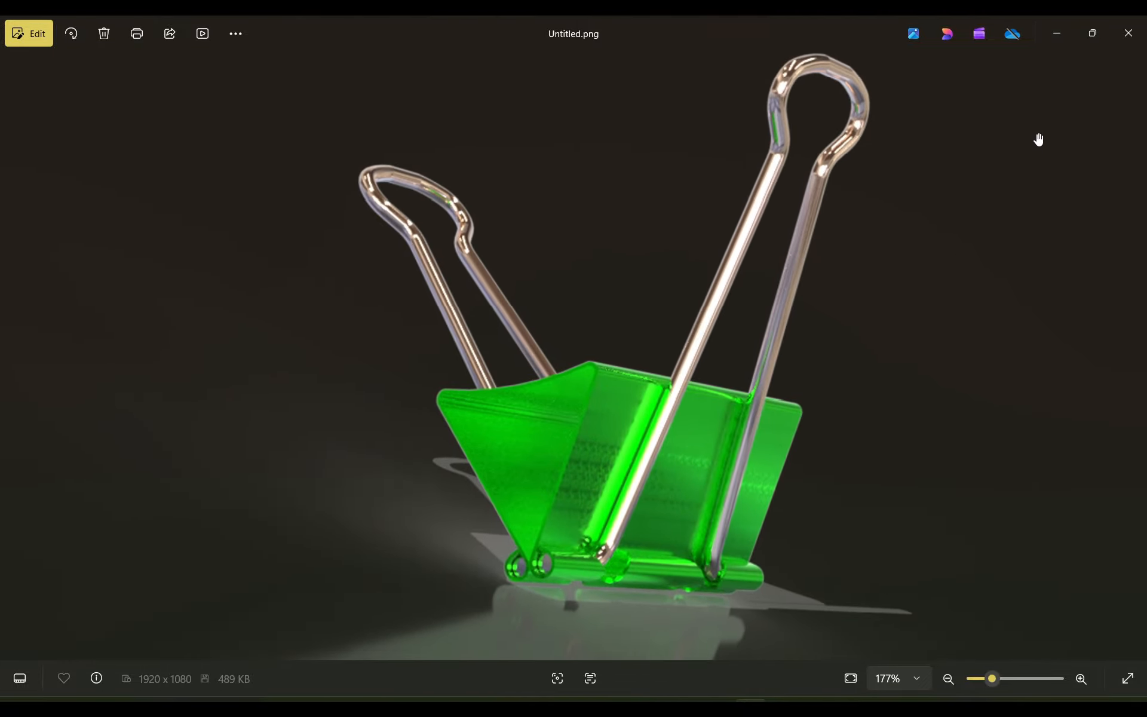
Step: Switch from the reference image of the binder clip to SOLIDWORKS and create a new part document
click(1046, 44)
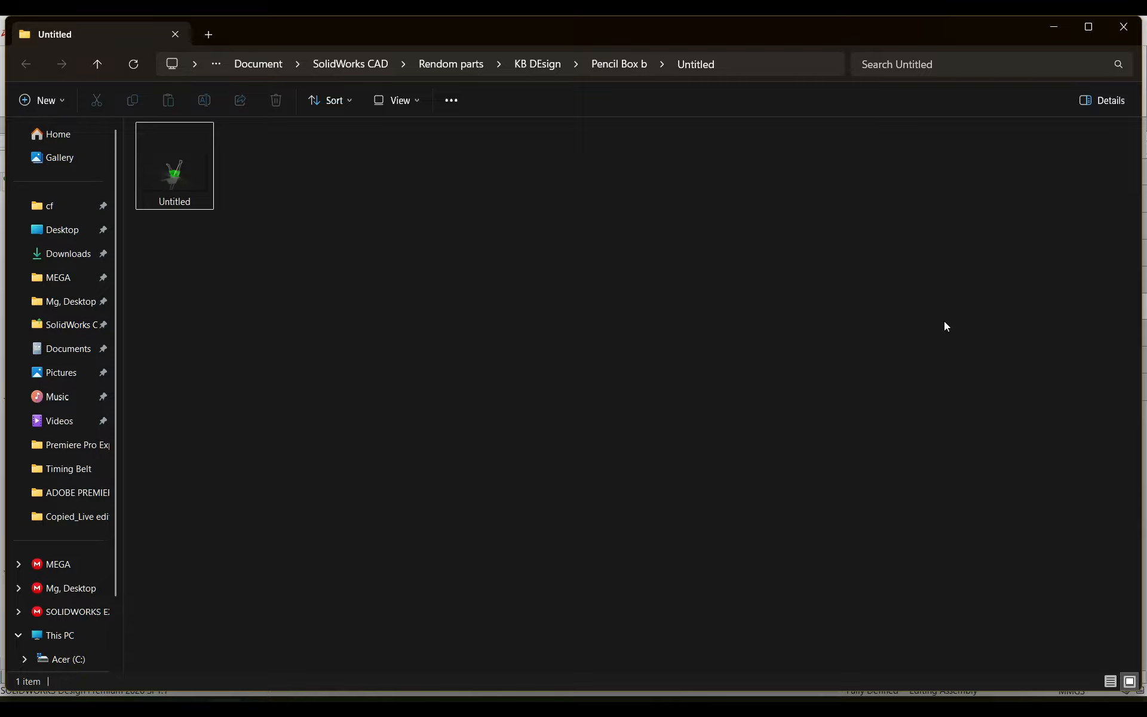
click(726, 665)
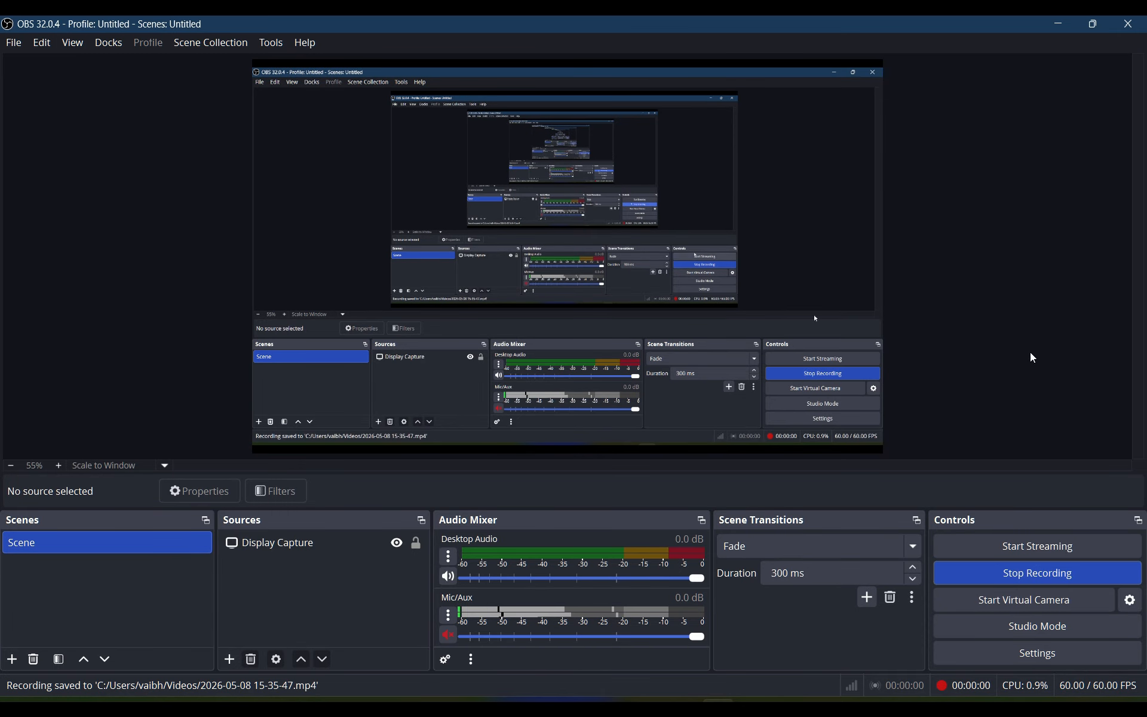
click(1057, 24)
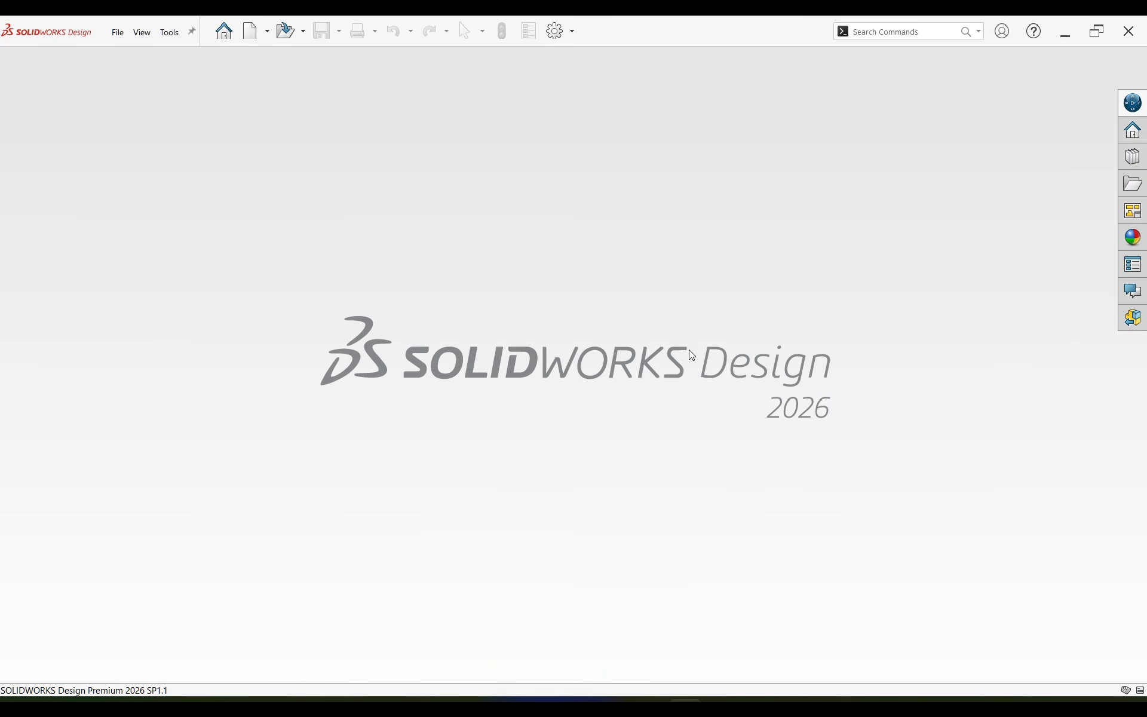
click(250, 31)
click(483, 481)
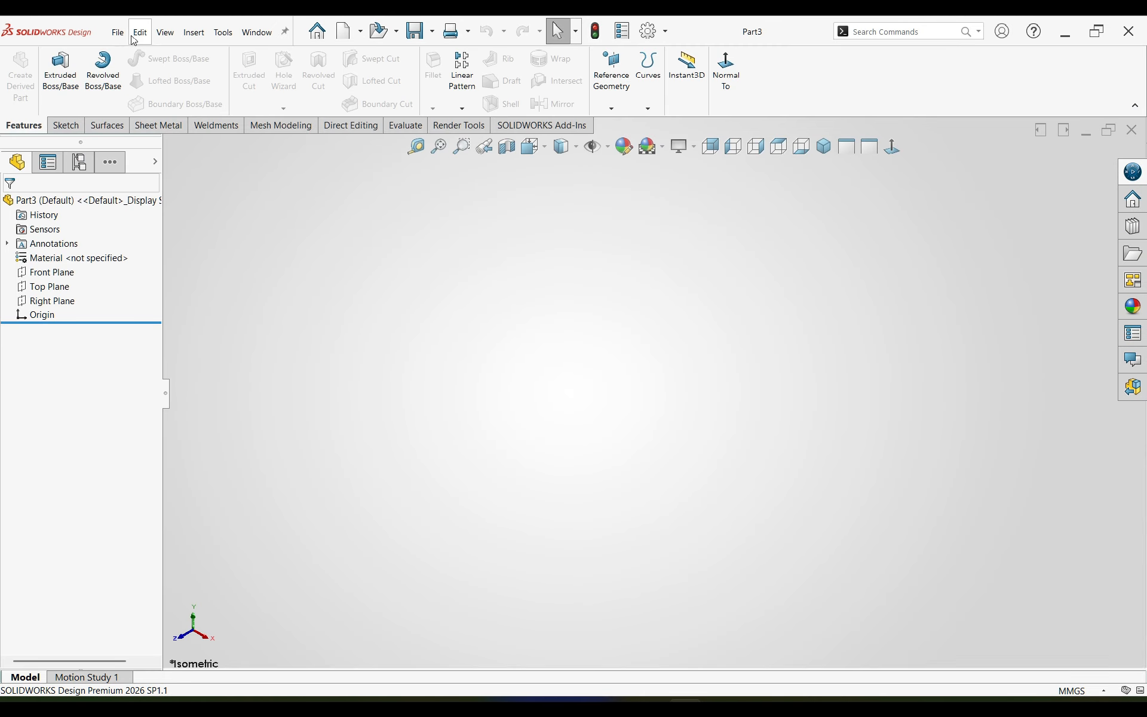
Step: Start a sketch on the Front Plane and draw a 7.75 mm horizontal line to the right of the origin, level with it
click(47, 272)
click(51, 259)
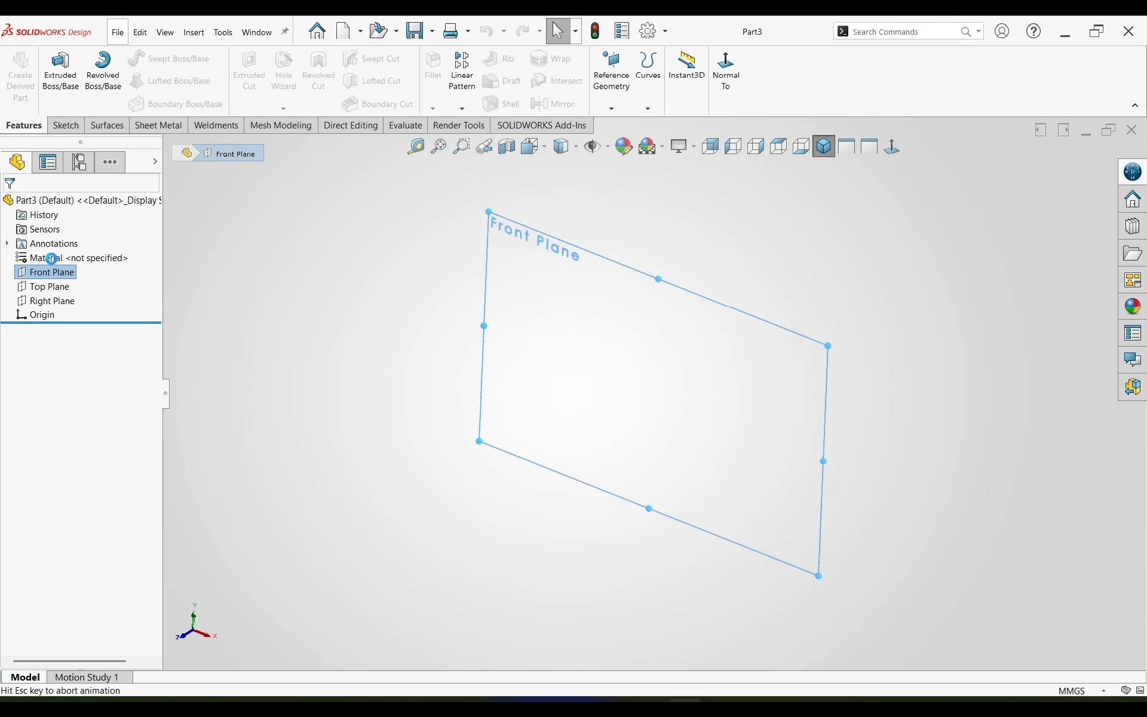
click(92, 58)
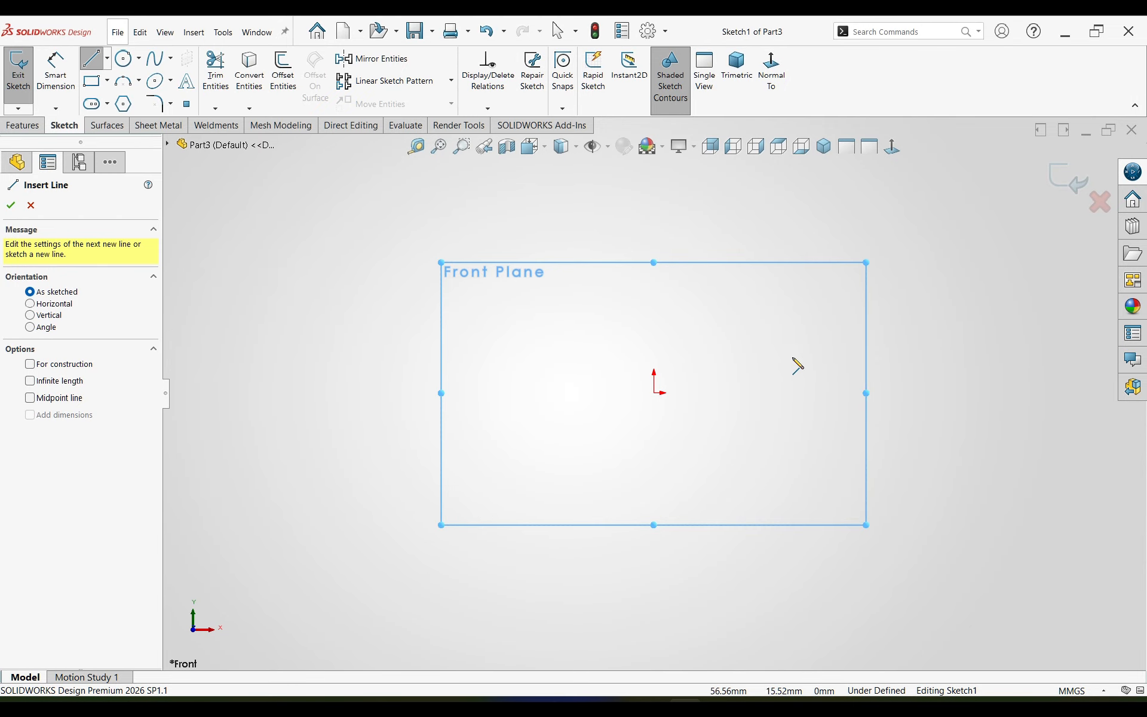
click(822, 393)
click(750, 392)
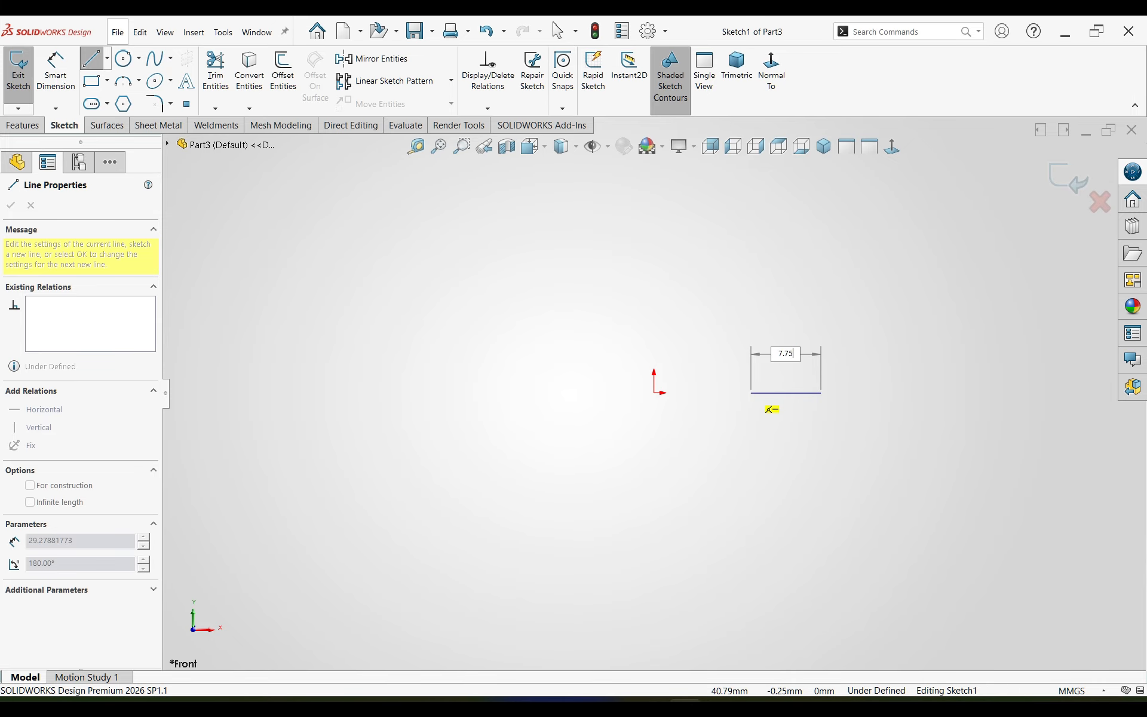
text(7.75)
key(Return)
Step: Continue from the line's left end with a tangent arc curving upward and a slanted line about 43 mm long rising to the left
scroll(801, 389, down, 4)
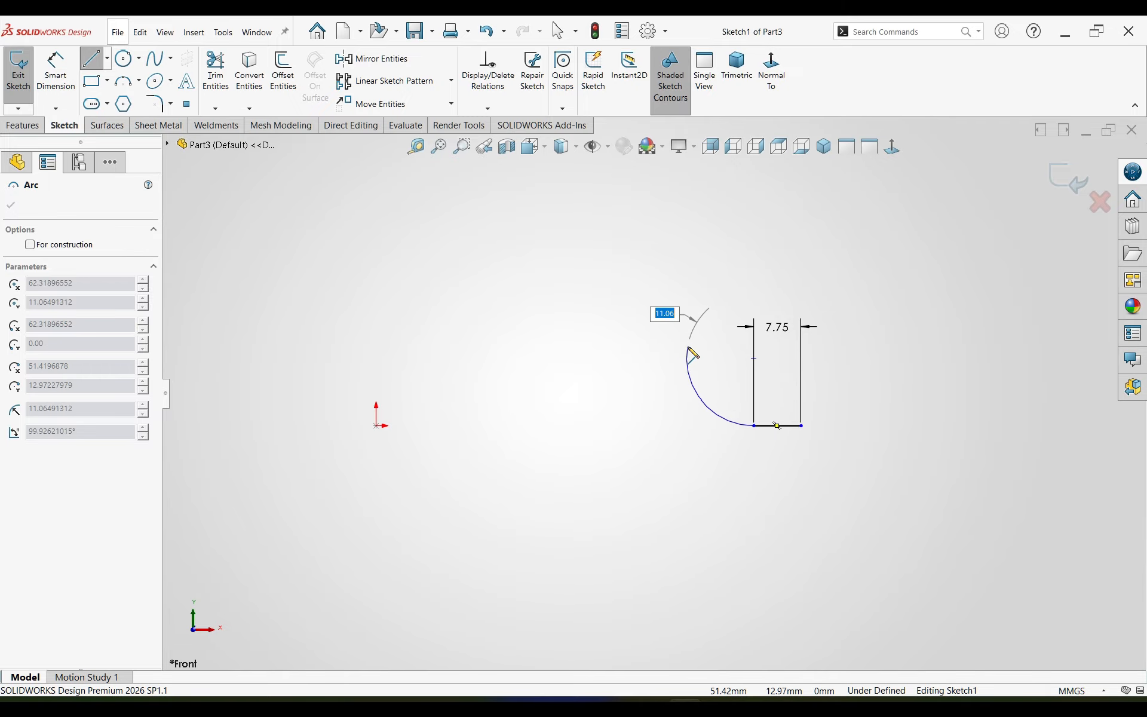
click(675, 356)
scroll(644, 272, up, 3)
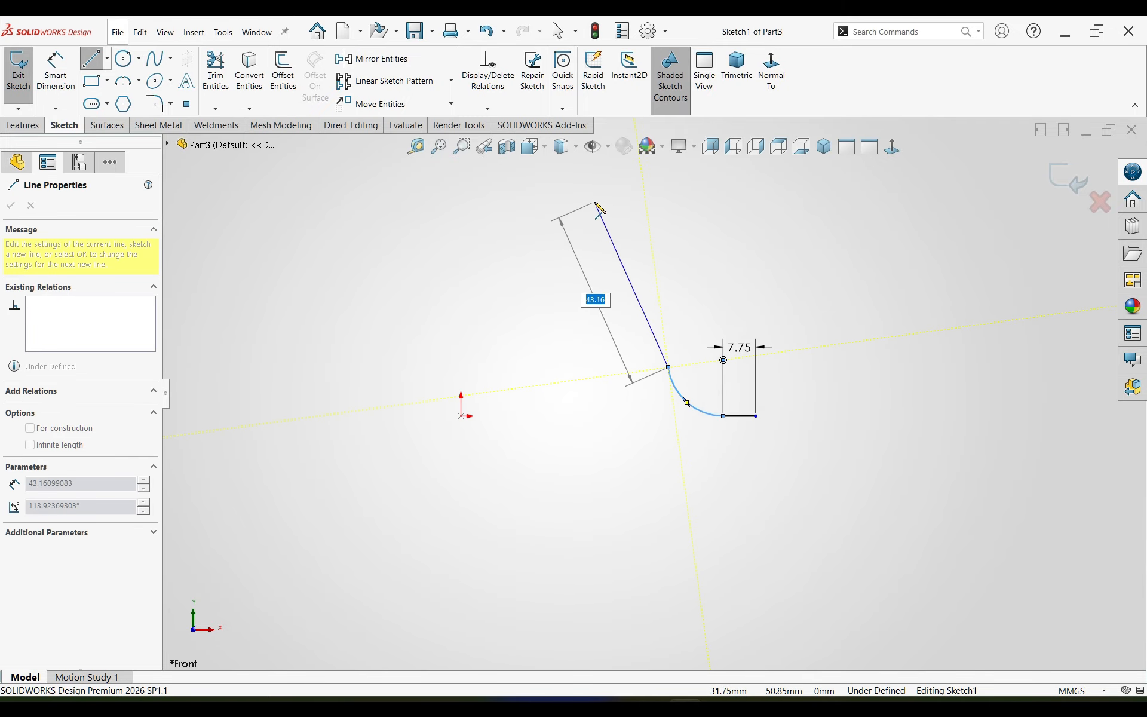
click(596, 201)
key(Escape)
Step: Dimension the horizontal distance from the origin to the slanted line's upper endpoint as 5.65 mm
right_drag(641, 479, 647, 439)
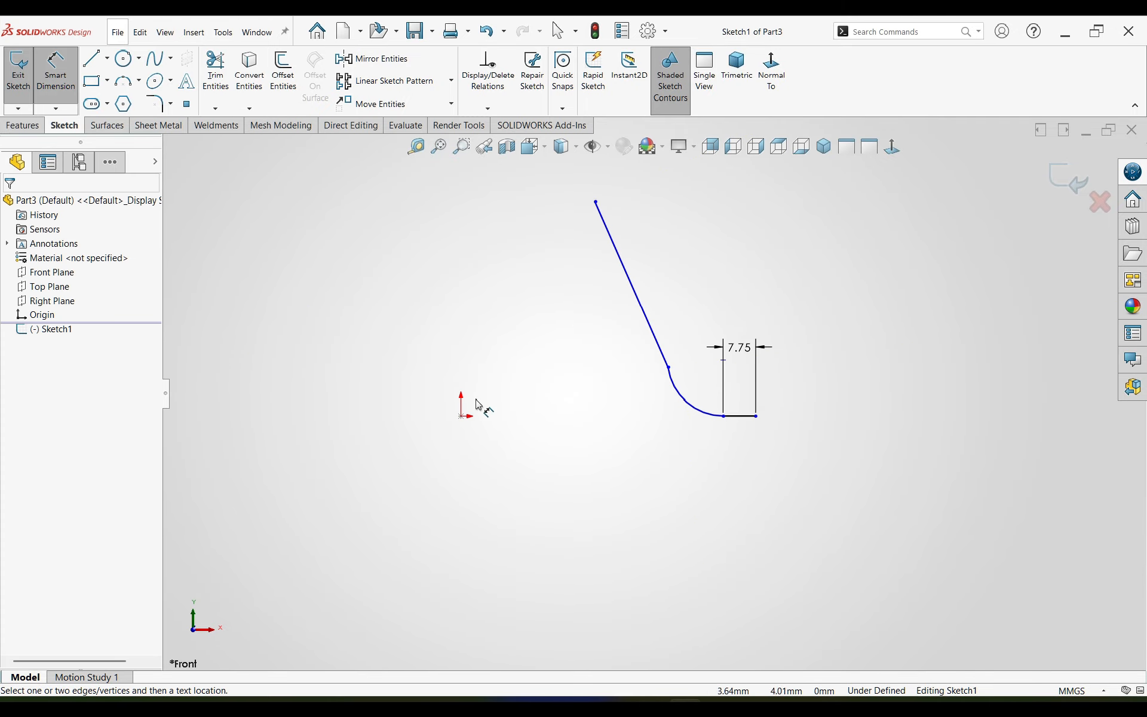
click(466, 421)
click(595, 202)
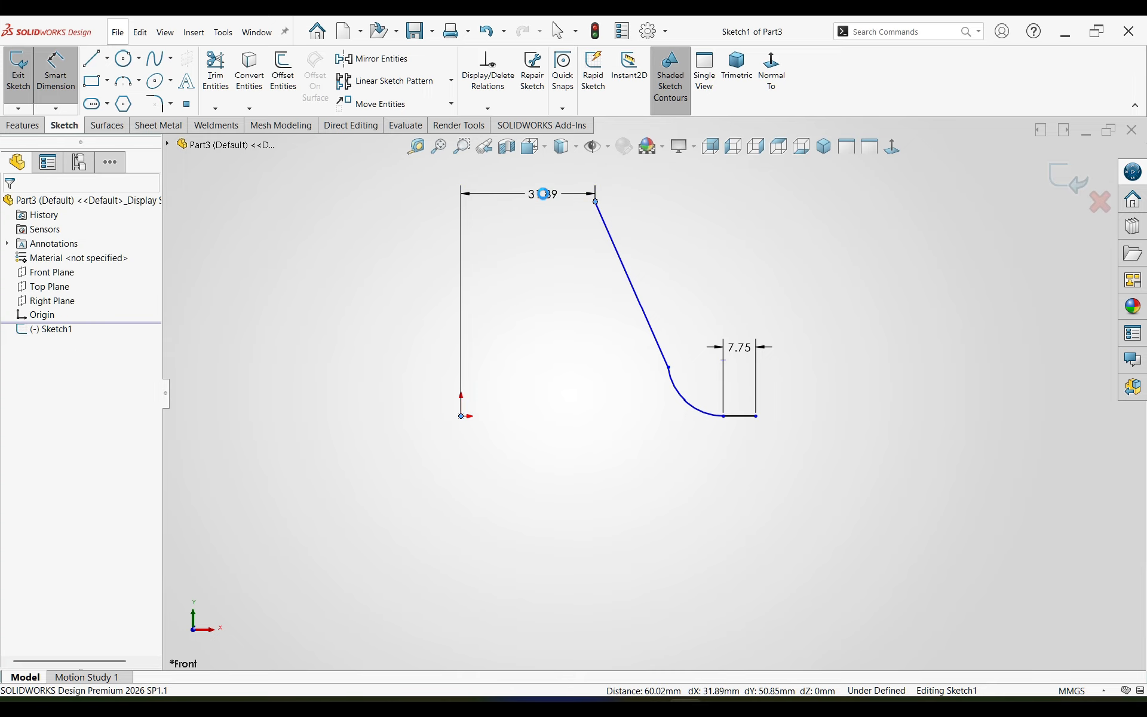
click(547, 199)
text(5.65)
key(Return)
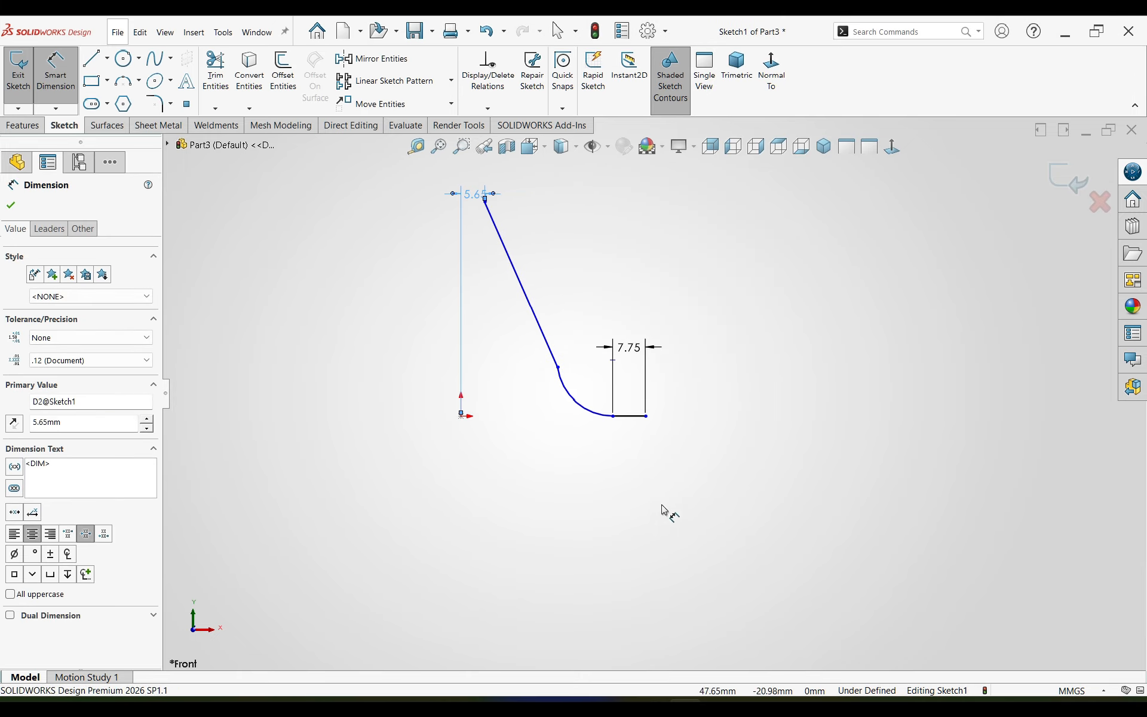
Step: Dimension the horizontal distance from the origin to the arc's lower endpoint as 16.35 mm
click(463, 417)
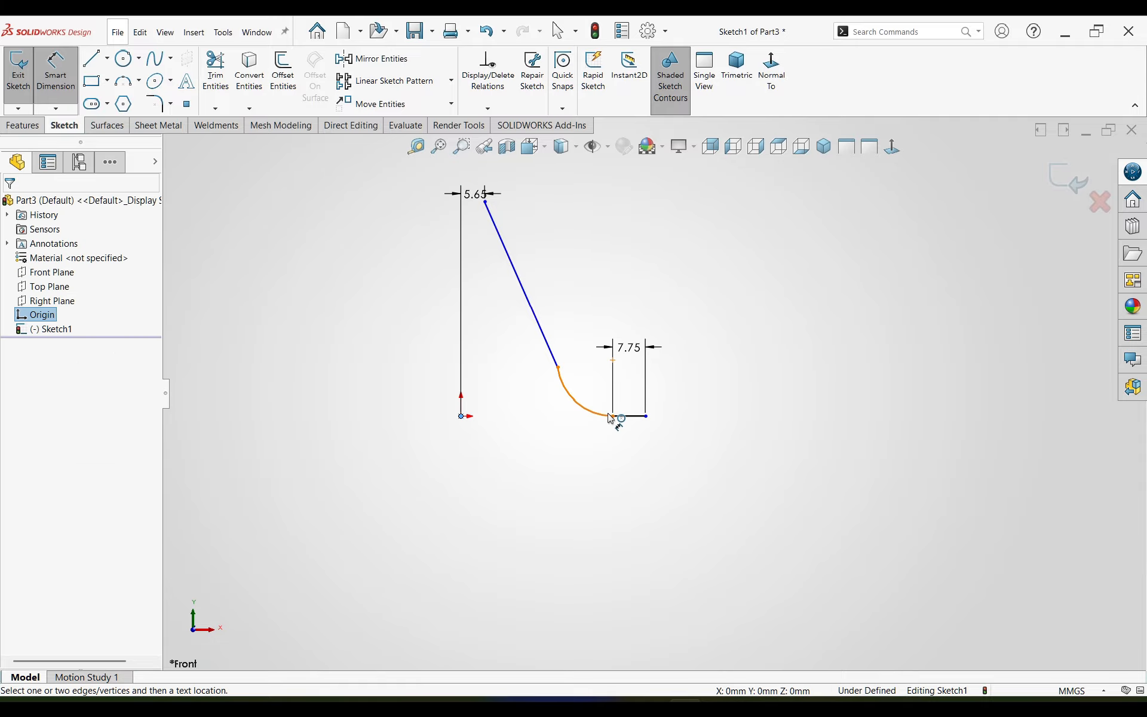
click(612, 417)
click(558, 446)
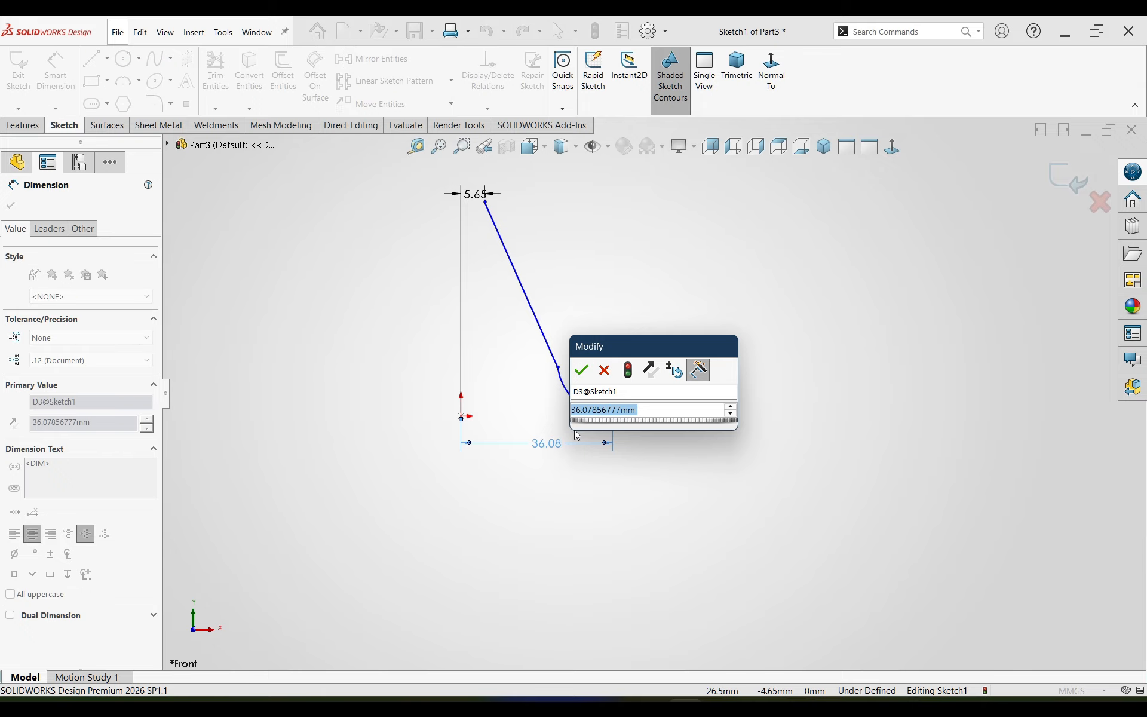
text(16.33)
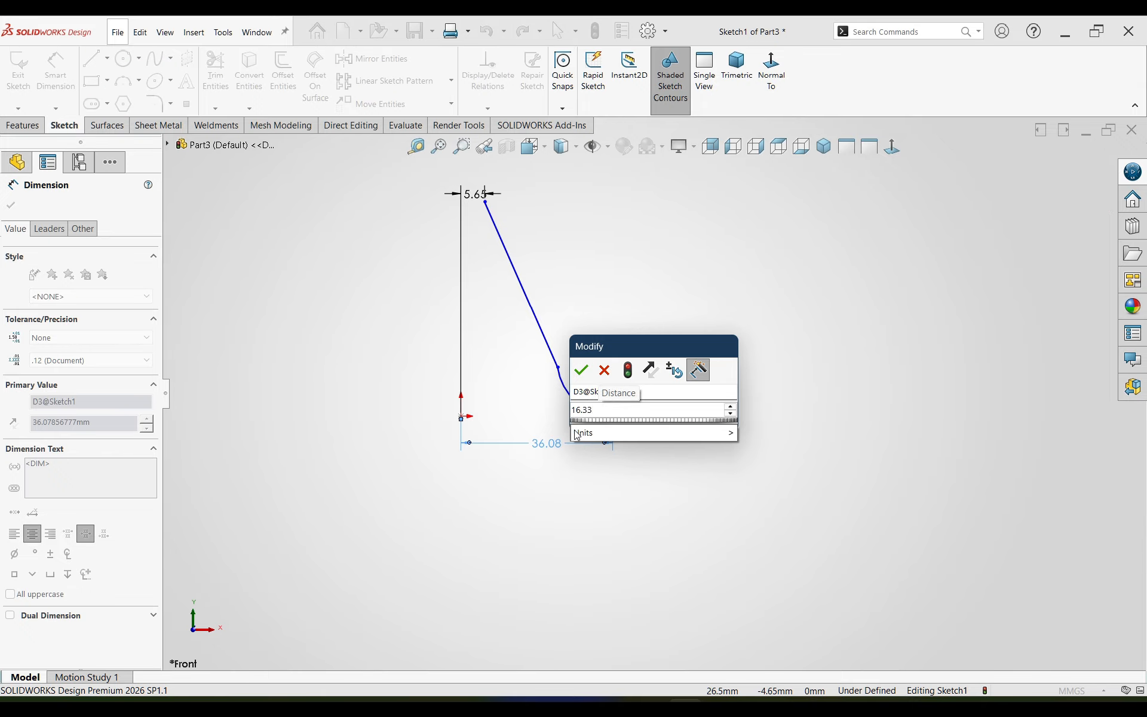
text(5)
key(Return)
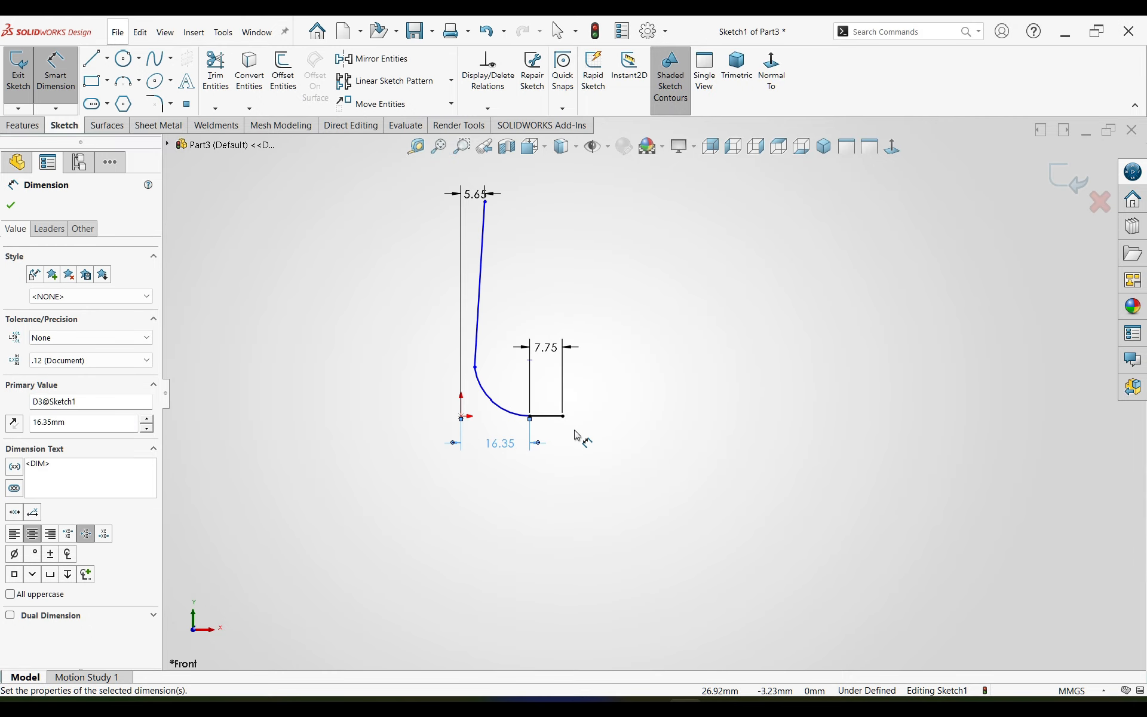
Step: Dimension the radius of the arc between the horizontal and slanted lines as 4 mm
scroll(524, 405, down, 3)
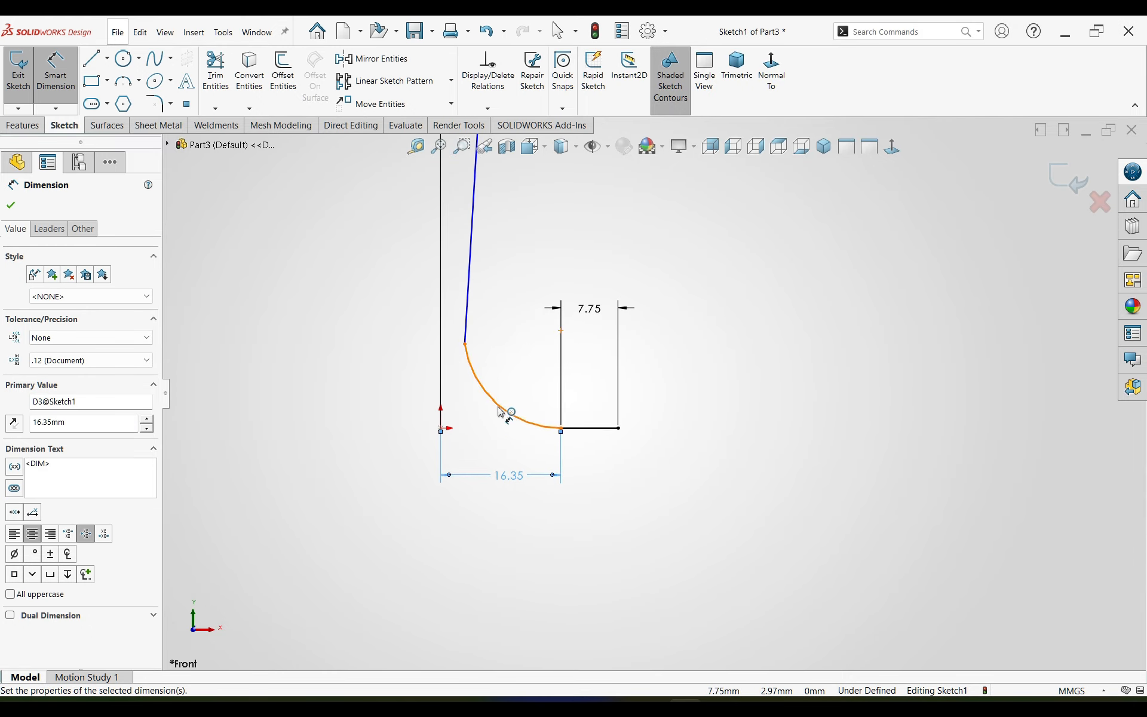
click(501, 411)
click(522, 390)
text(4)
key(Return)
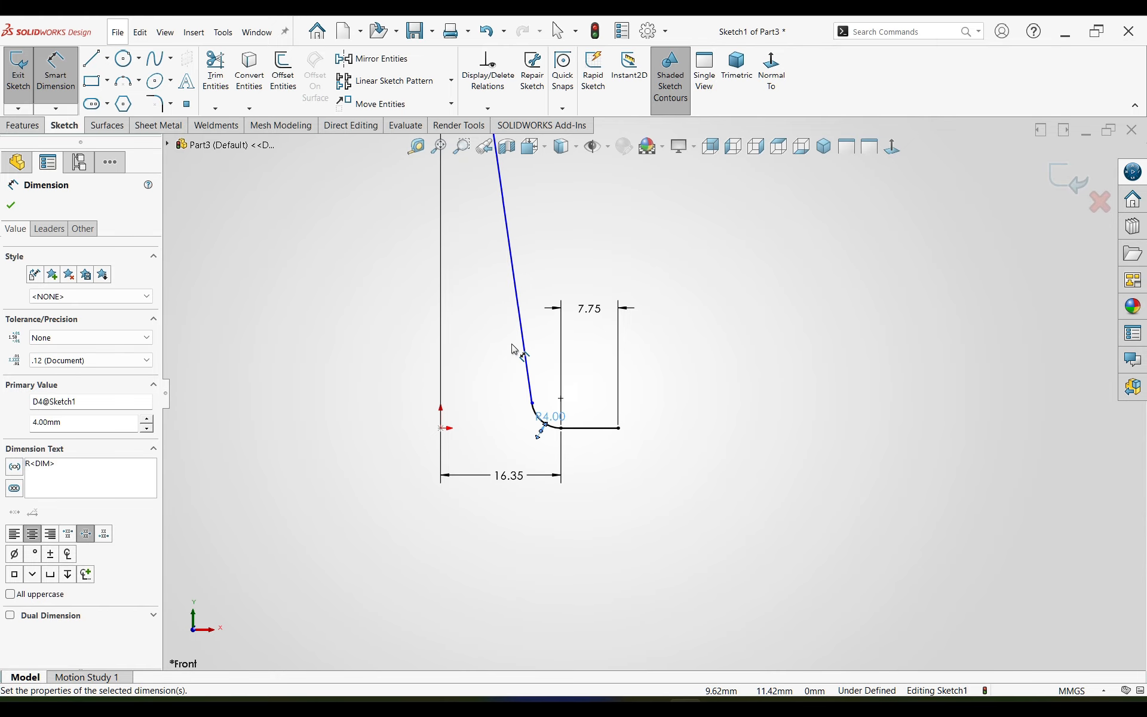
Step: Dimension the vertical height from the origin to the slanted line's upper endpoint as 52 mm
scroll(487, 213, up, 5)
scroll(591, 269, down, 4)
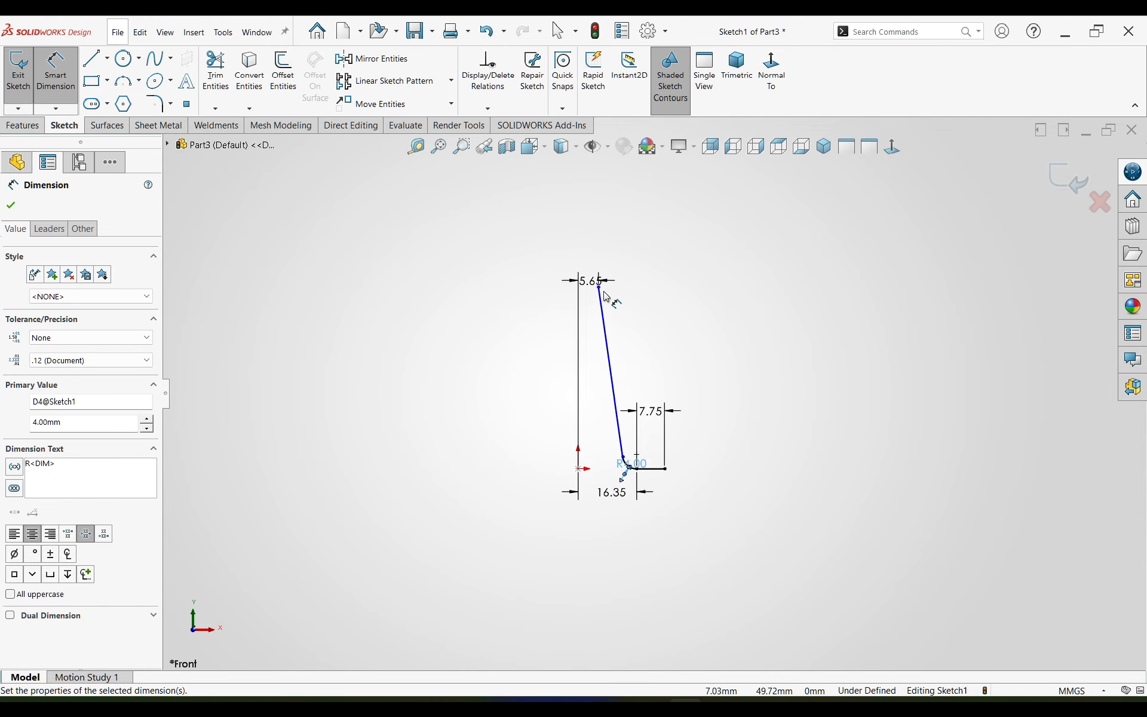
click(601, 302)
click(569, 619)
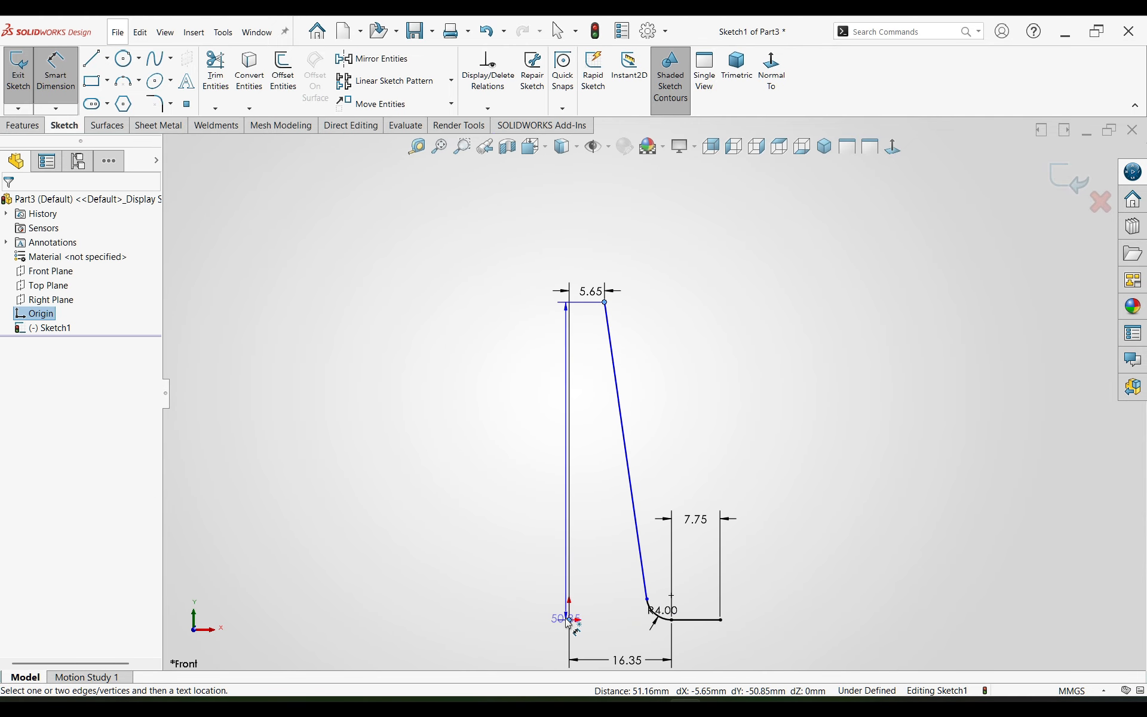
click(485, 505)
text(52)
key(Return)
key(Escape)
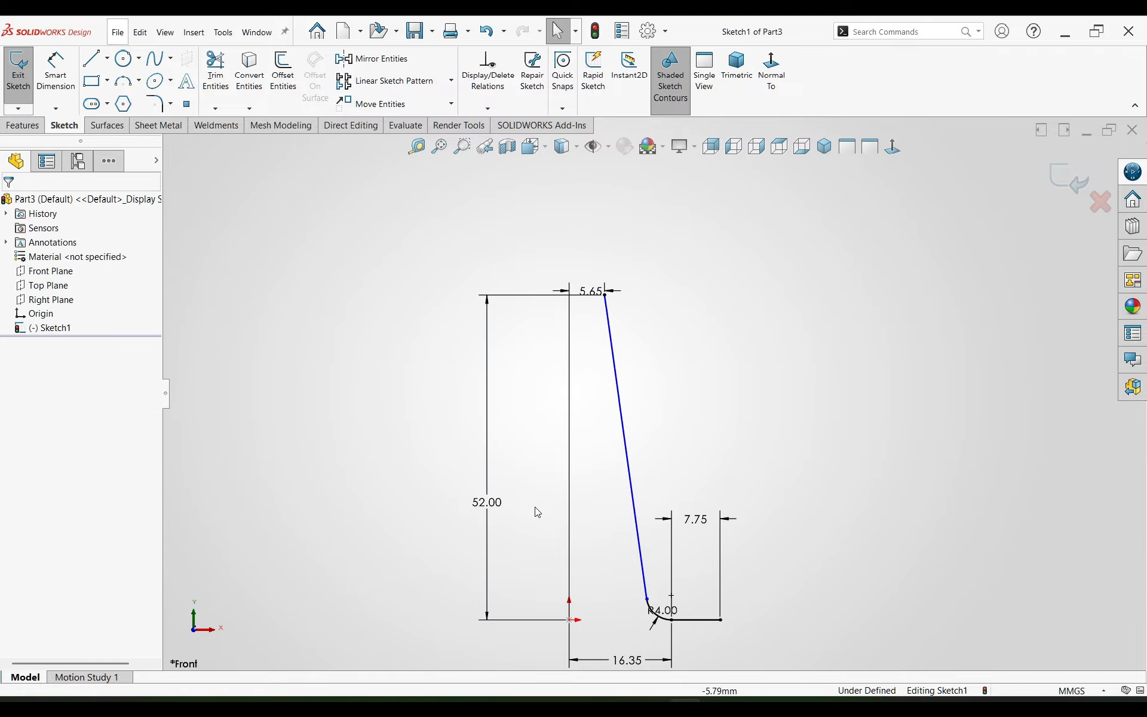
Step: Move the 4 mm radius dimension clear of the arc and make the slanted line tangent to that arc
click(703, 590)
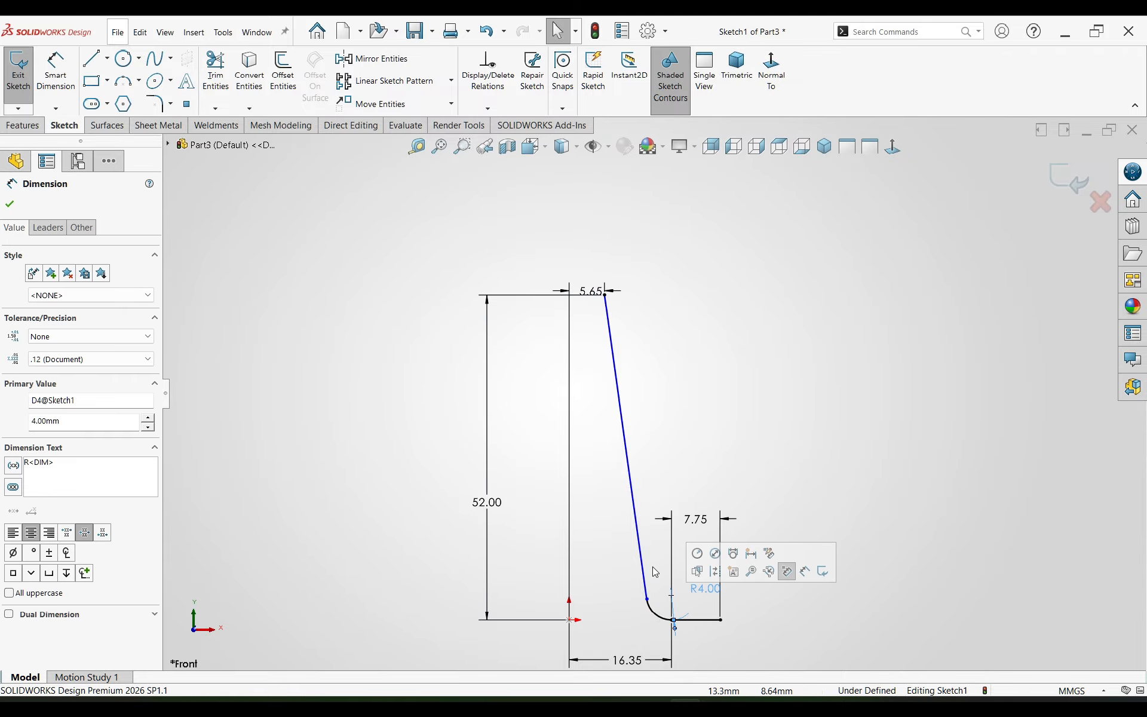
click(656, 615)
ctrl+click(645, 588)
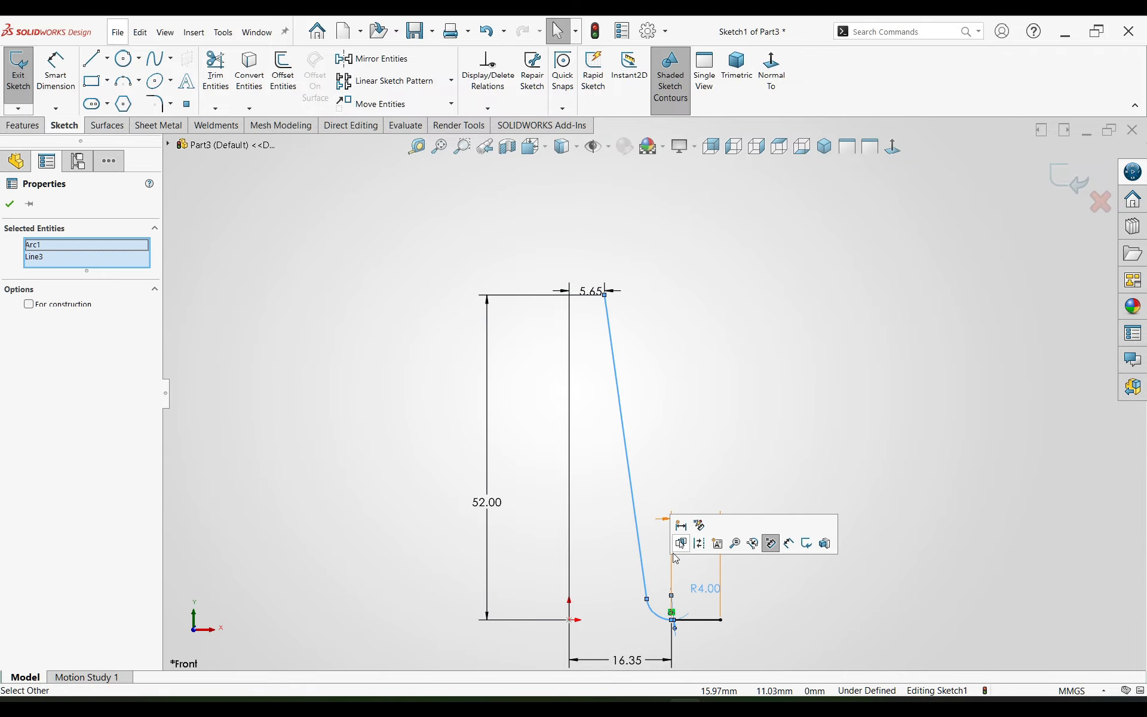
click(662, 571)
click(649, 588)
ctrl+click(654, 612)
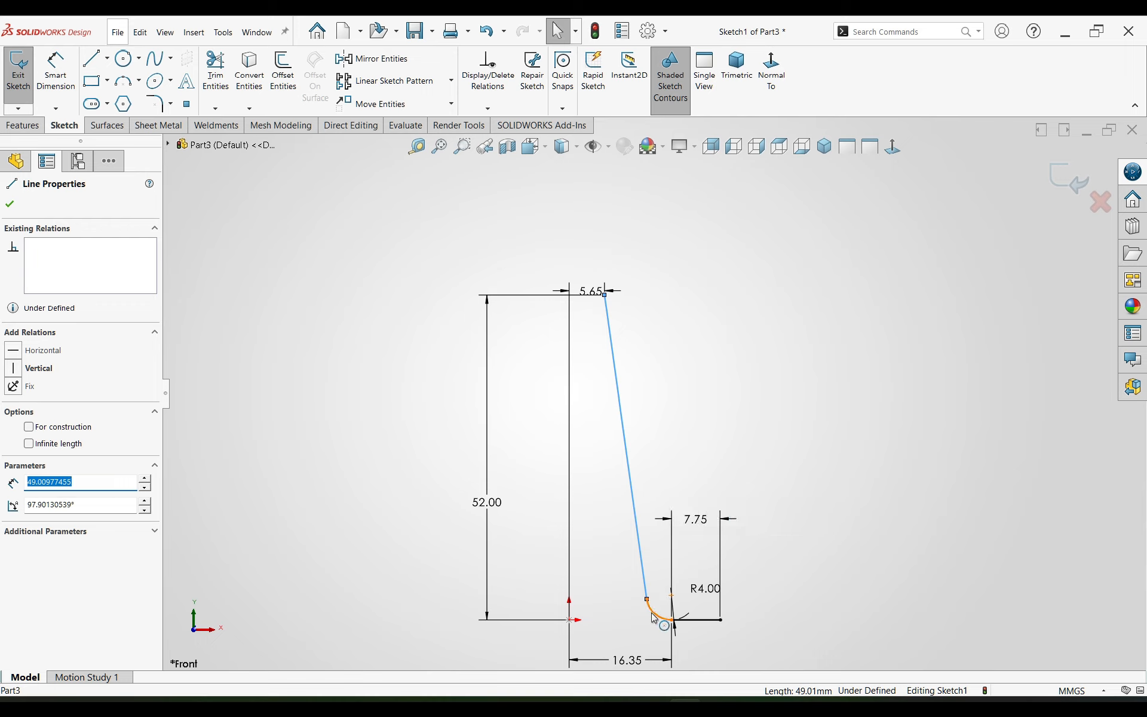
click(687, 561)
Step: Draw a three-point arc of about 16 mm radius from the slanted line's upper endpoint, curving up and to the right
scroll(650, 490, up, 2)
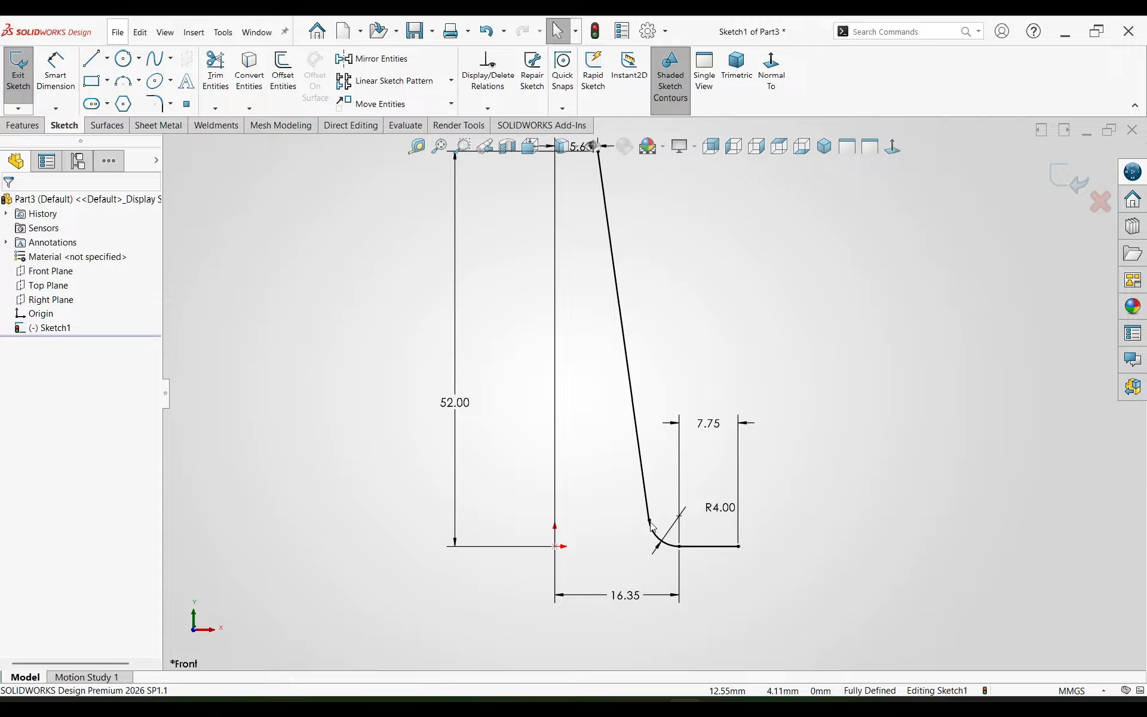
scroll(652, 526, down, 1)
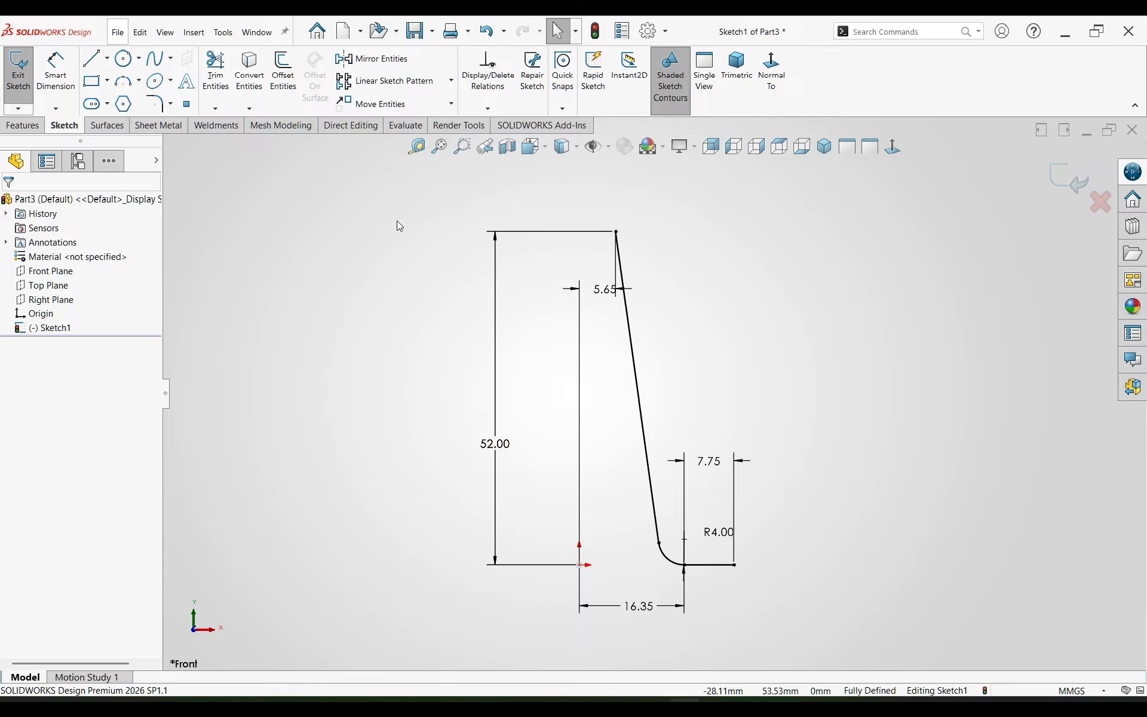
click(120, 84)
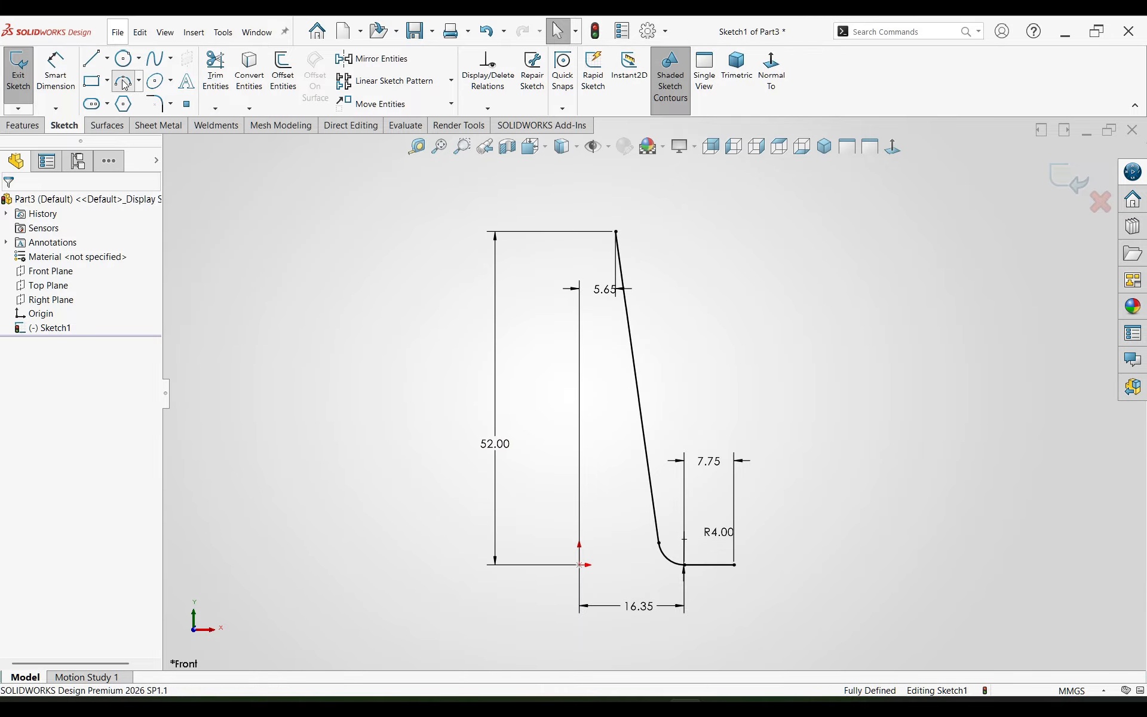
click(616, 231)
scroll(622, 225, up, 3)
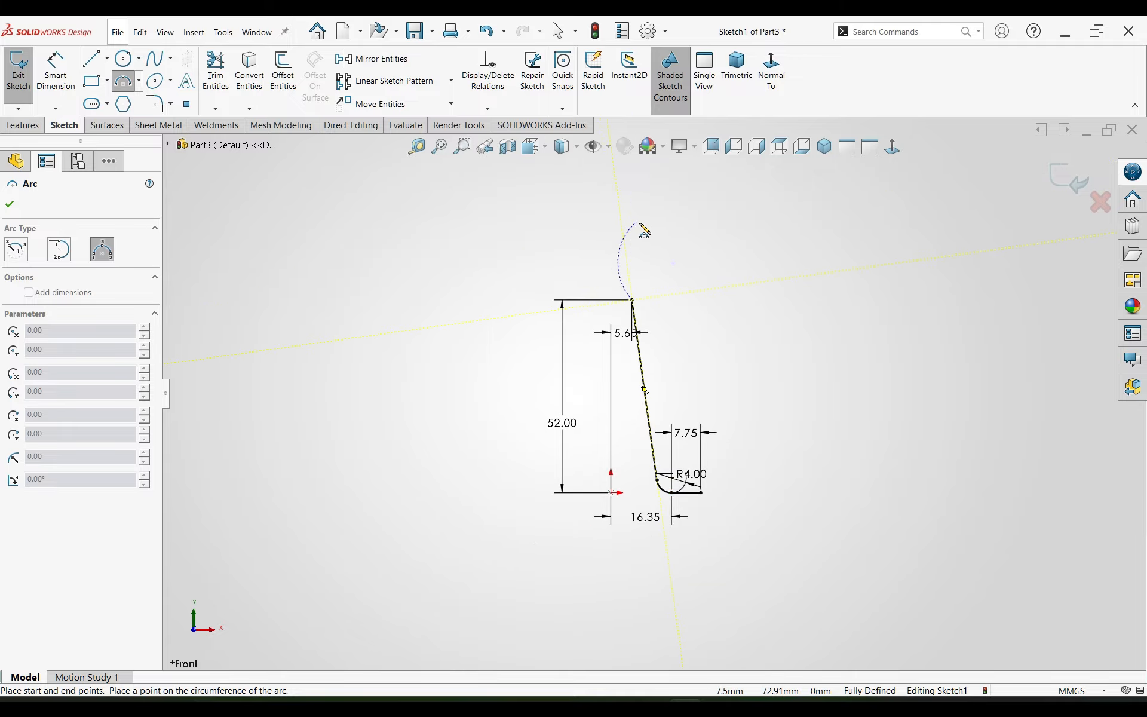
click(671, 232)
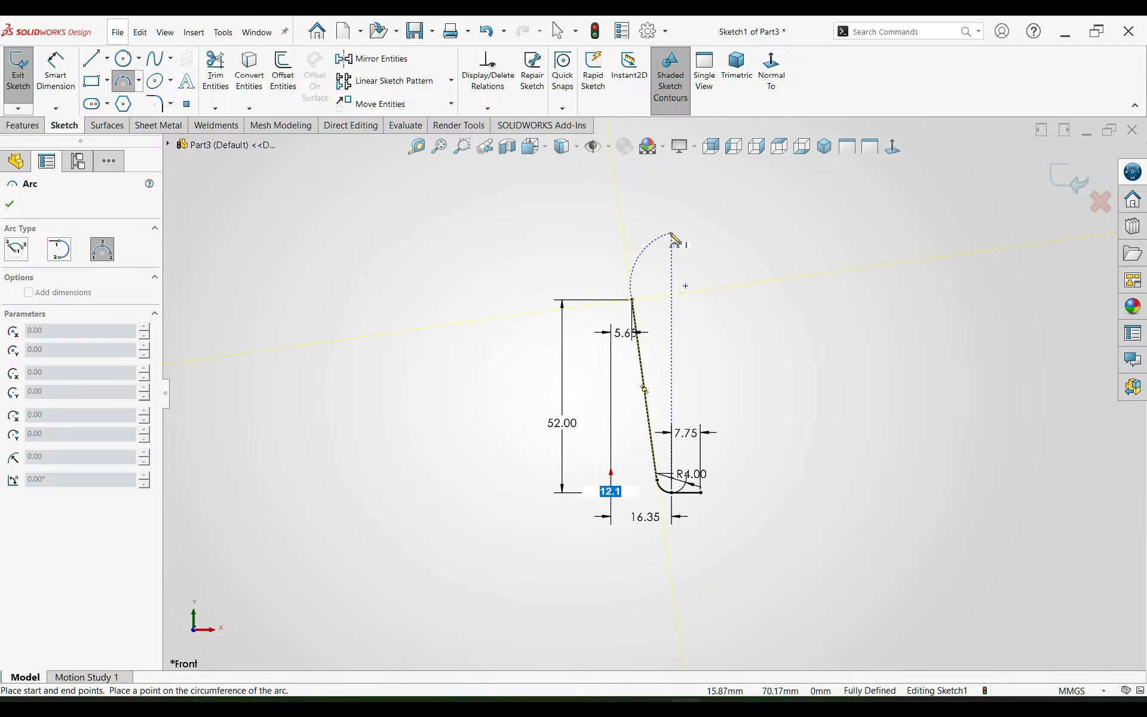
click(635, 270)
key(Escape)
Step: Dimension the radius of the upper arc as 3.65 mm
right_drag(737, 442, 734, 394)
click(649, 258)
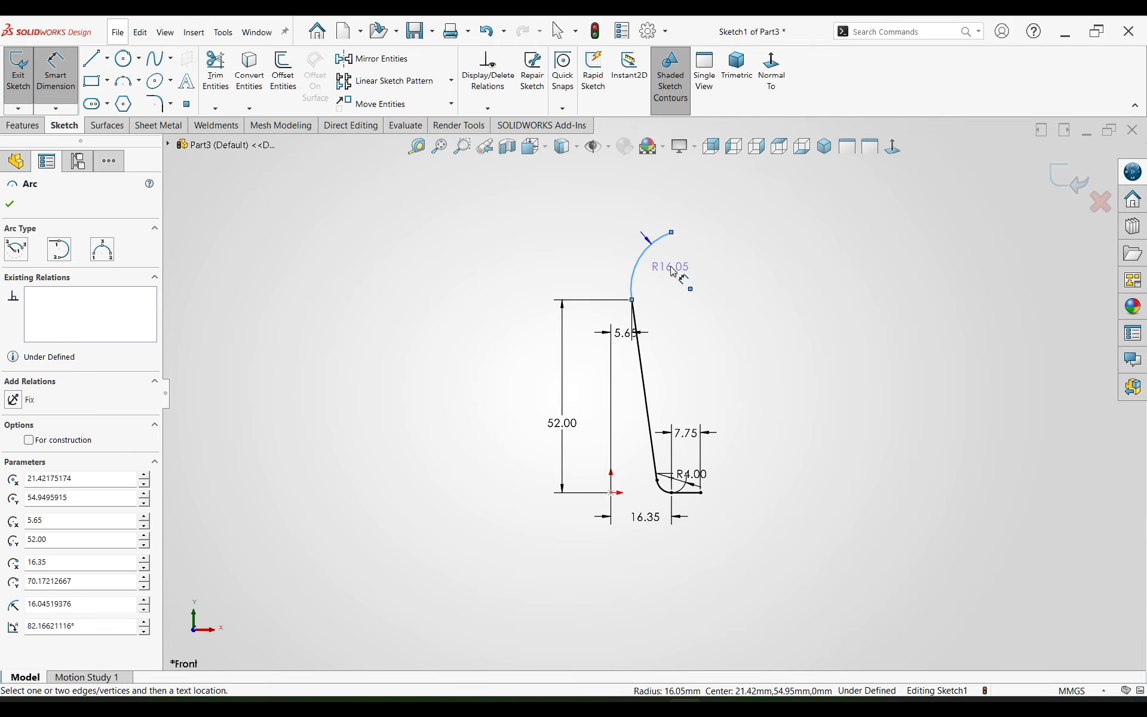
click(669, 266)
text(3.65)
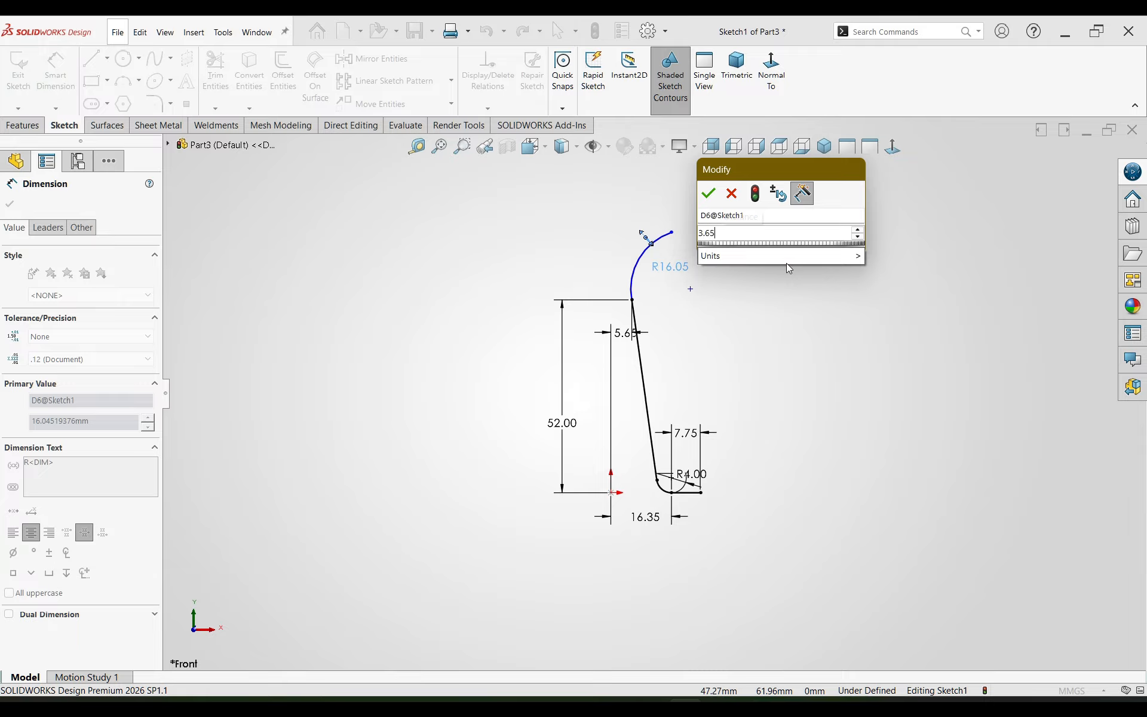
key(Return)
key(Escape)
Step: Make the upper arc tangent to the slanted line at their shared endpoint
scroll(632, 302, up, 5)
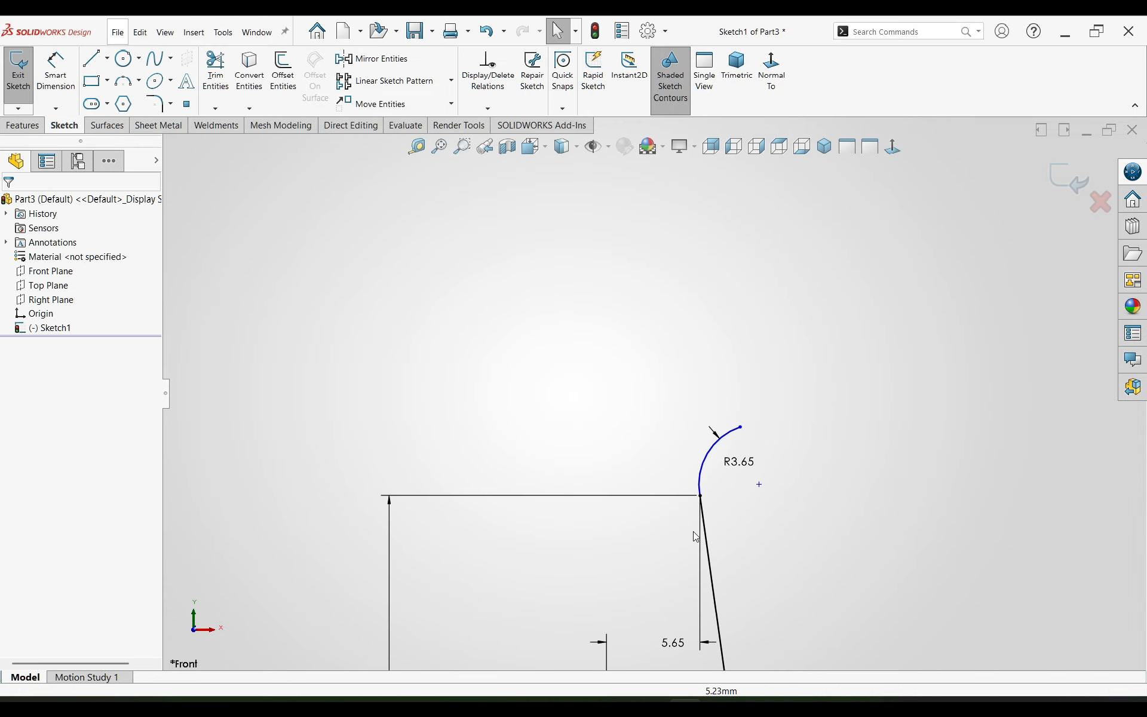
click(704, 475)
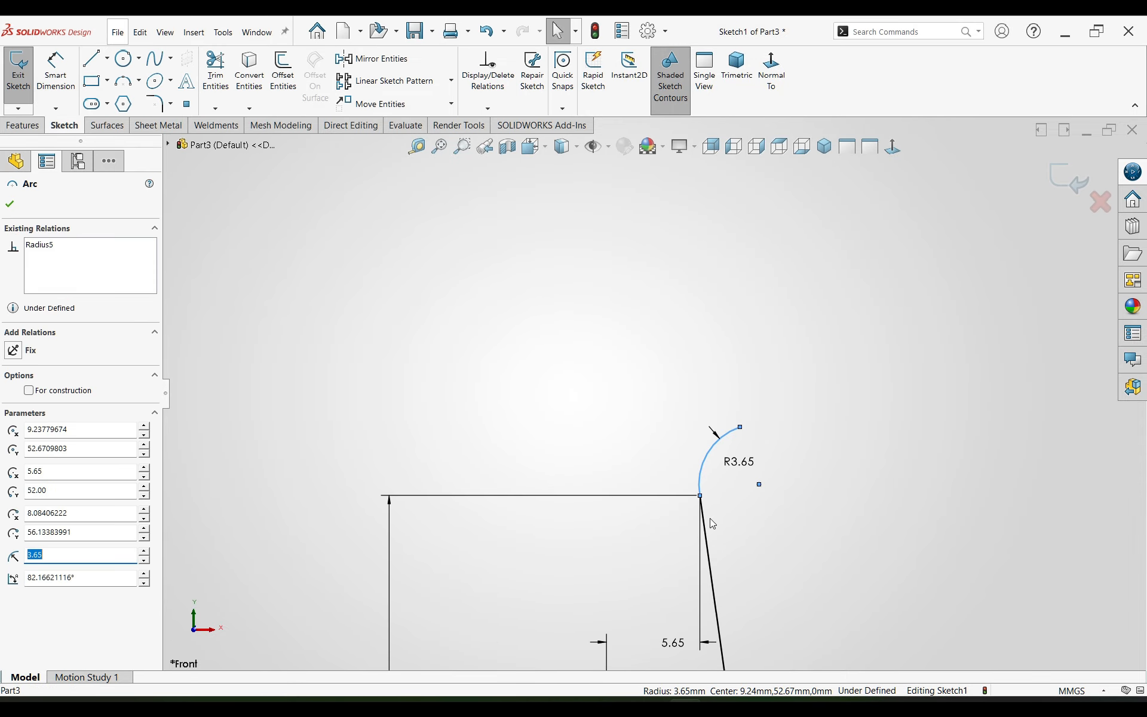
ctrl+click(708, 520)
key(Escape)
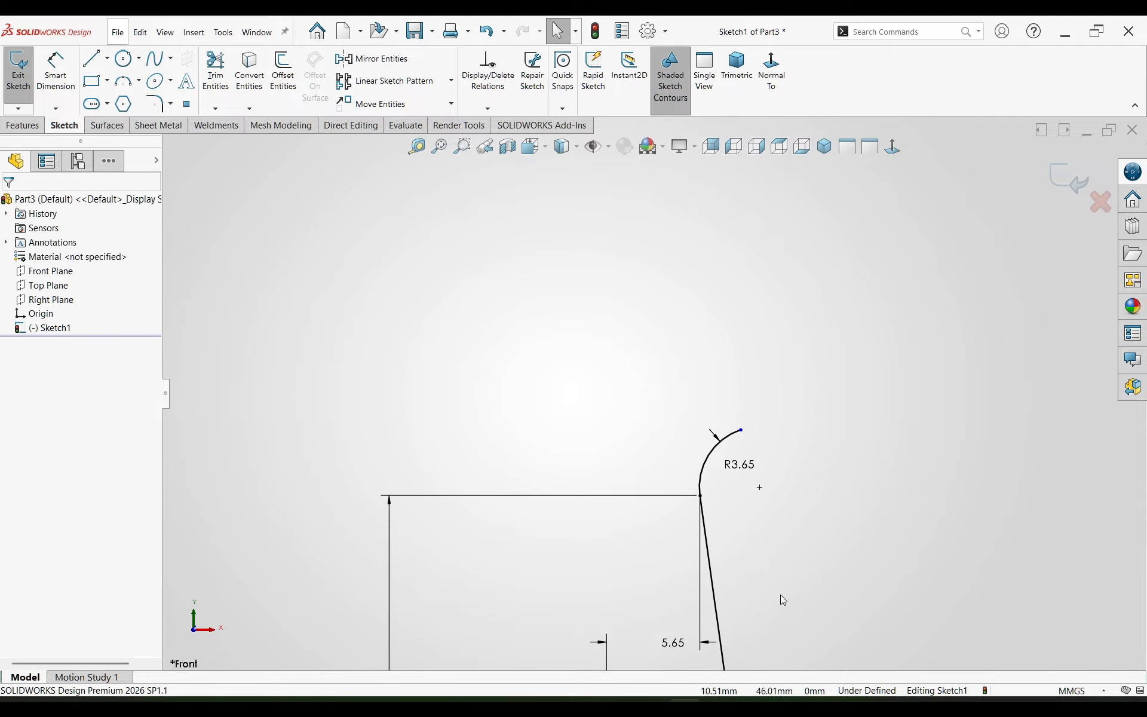
Step: Dimension the horizontal distance from the origin to the upper endpoint of the 3.65 mm arc as 6.8 mm
right_drag(781, 594, 778, 537)
scroll(771, 519, up, 3)
click(640, 318)
scroll(648, 388, down, 8)
click(624, 610)
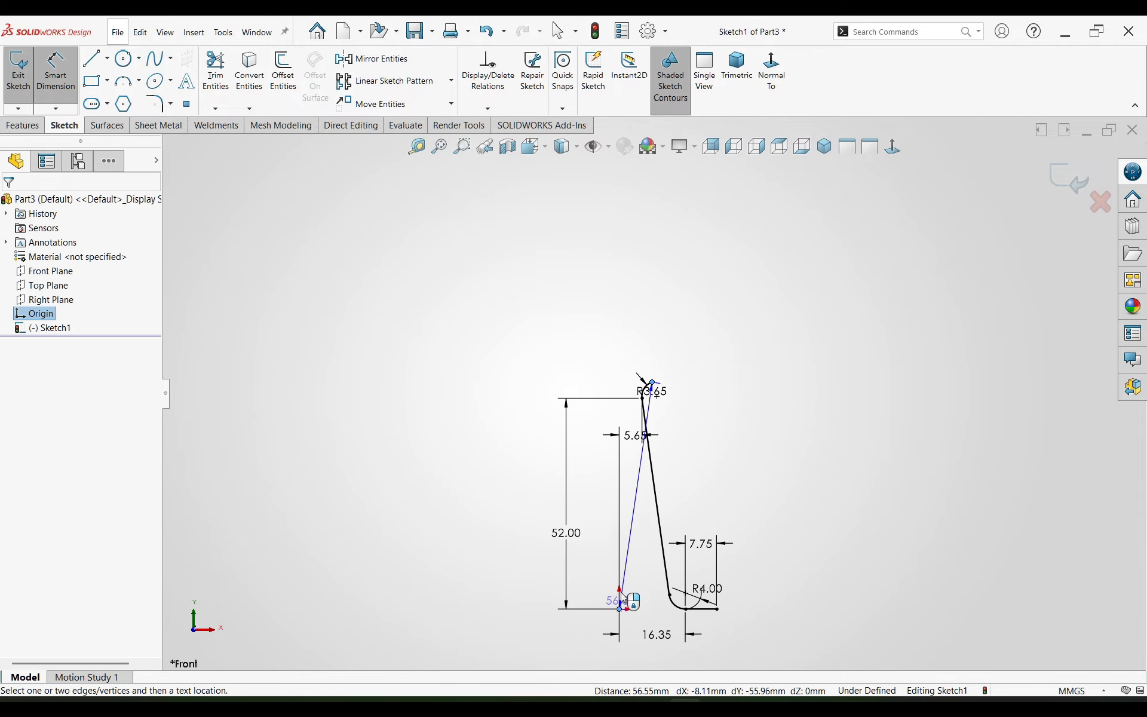
click(638, 332)
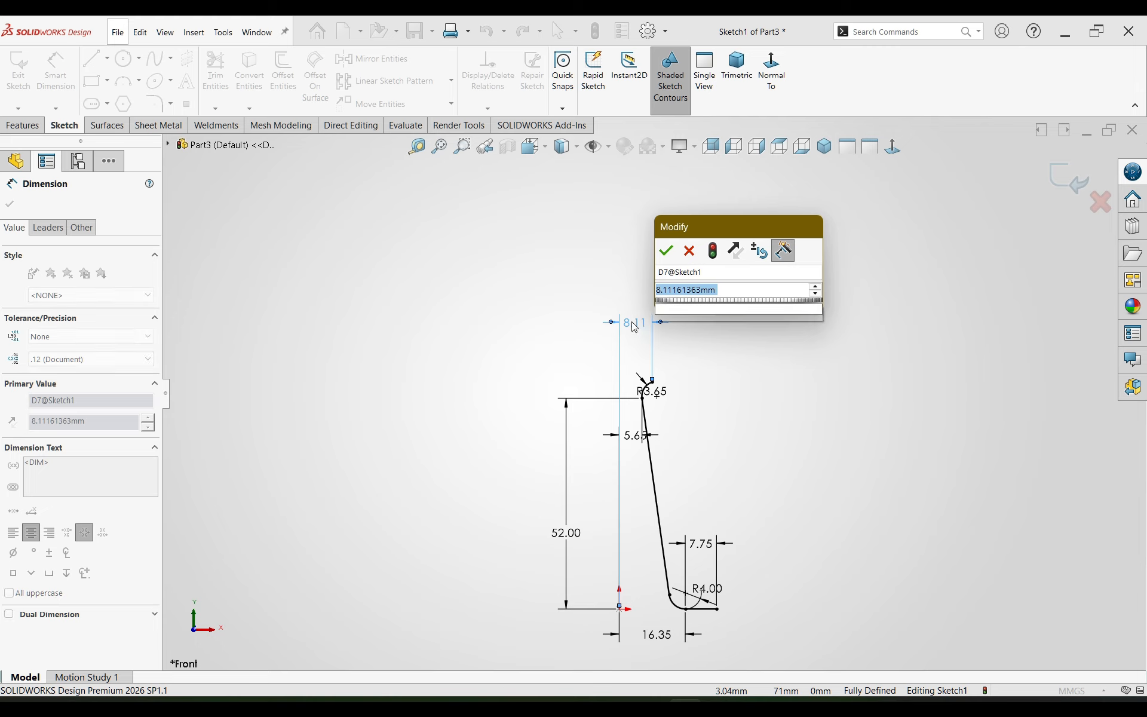
text(6.8)
key(Return)
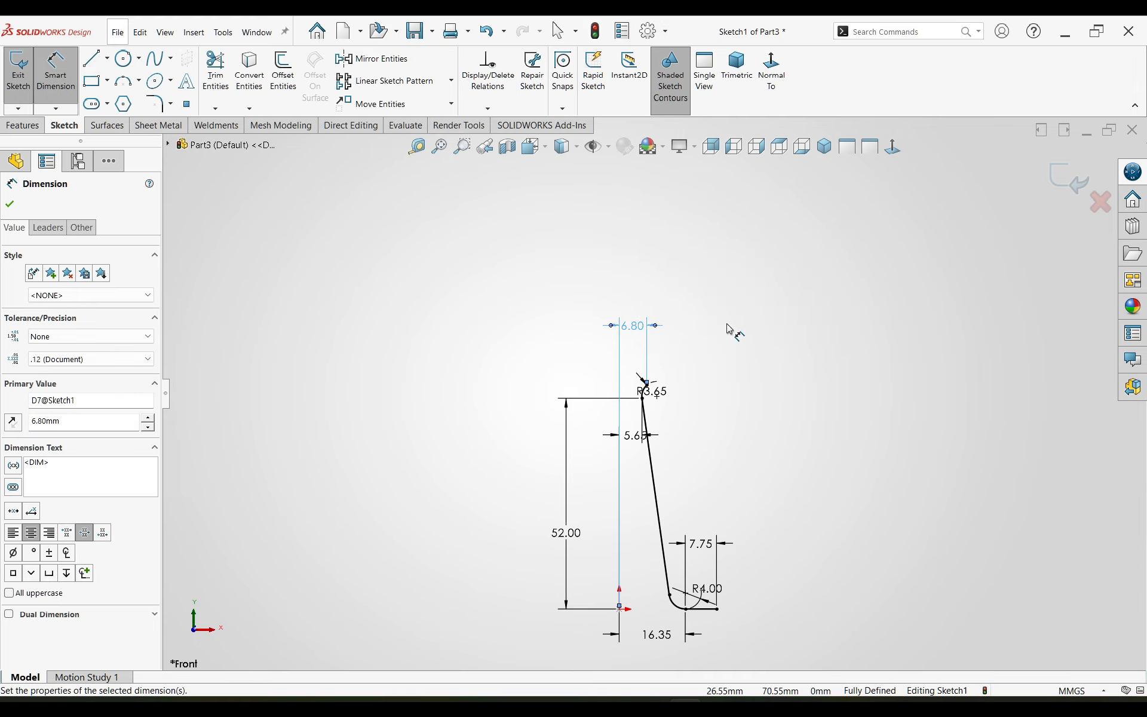
Step: Draw a line about 6.7 mm long from the 3.65 mm arc's upper endpoint, slanting up and to the right
scroll(734, 334, down, 5)
key(Escape)
key(l)
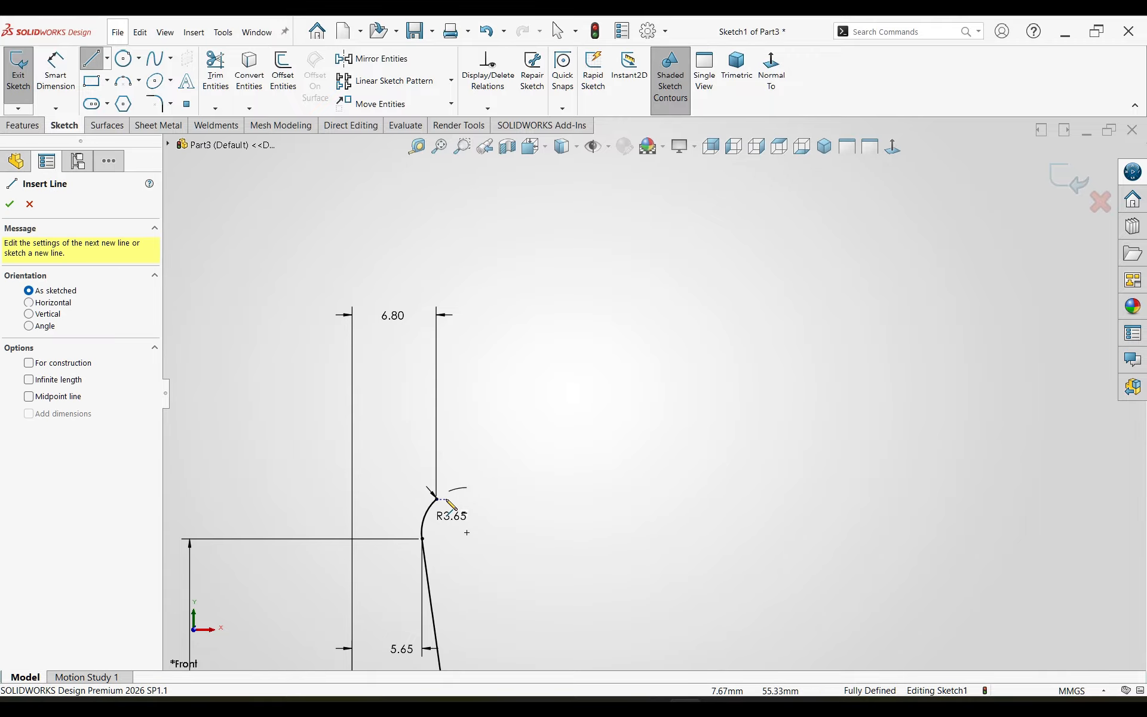
click(437, 500)
click(506, 454)
key(Escape)
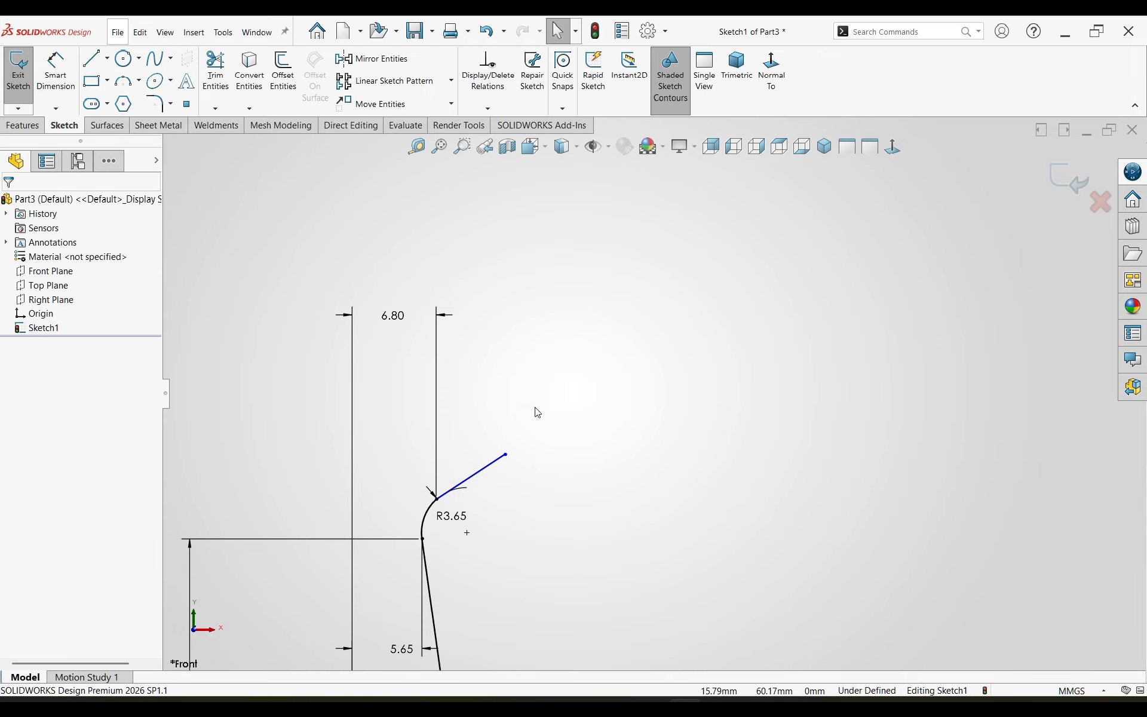
Step: Dimension the length of the short slanted line above the 3.65 mm arc as 2.9 mm
key(d)
click(475, 478)
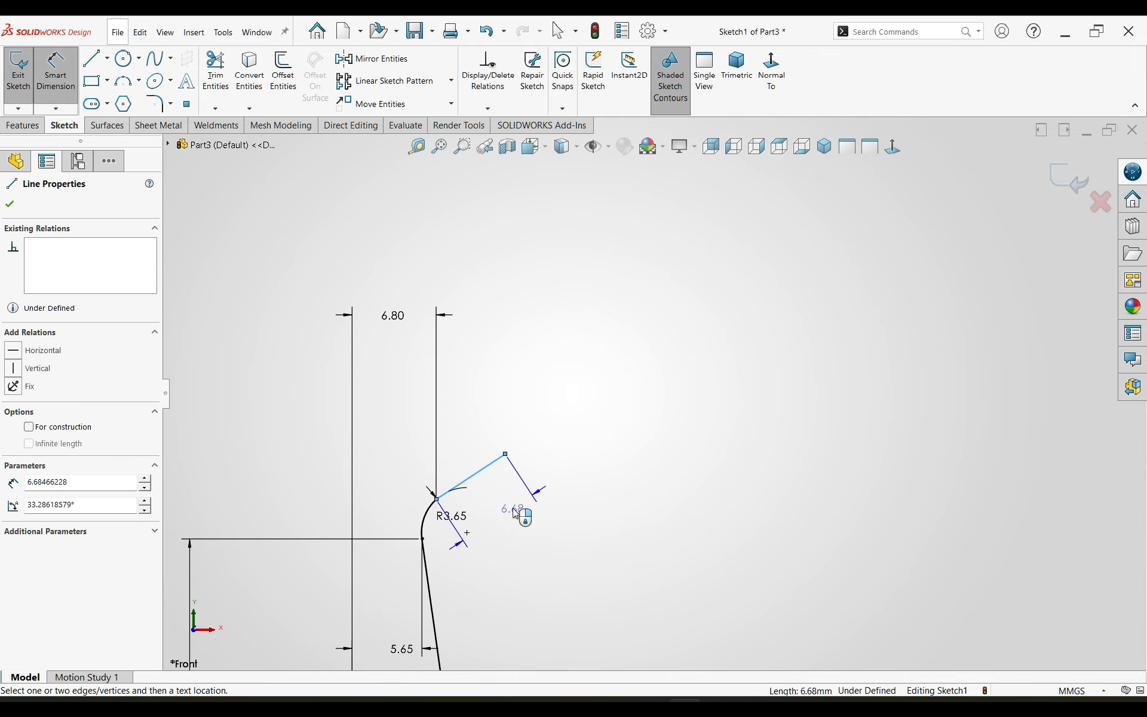
click(517, 513)
text(2.9)
key(Return)
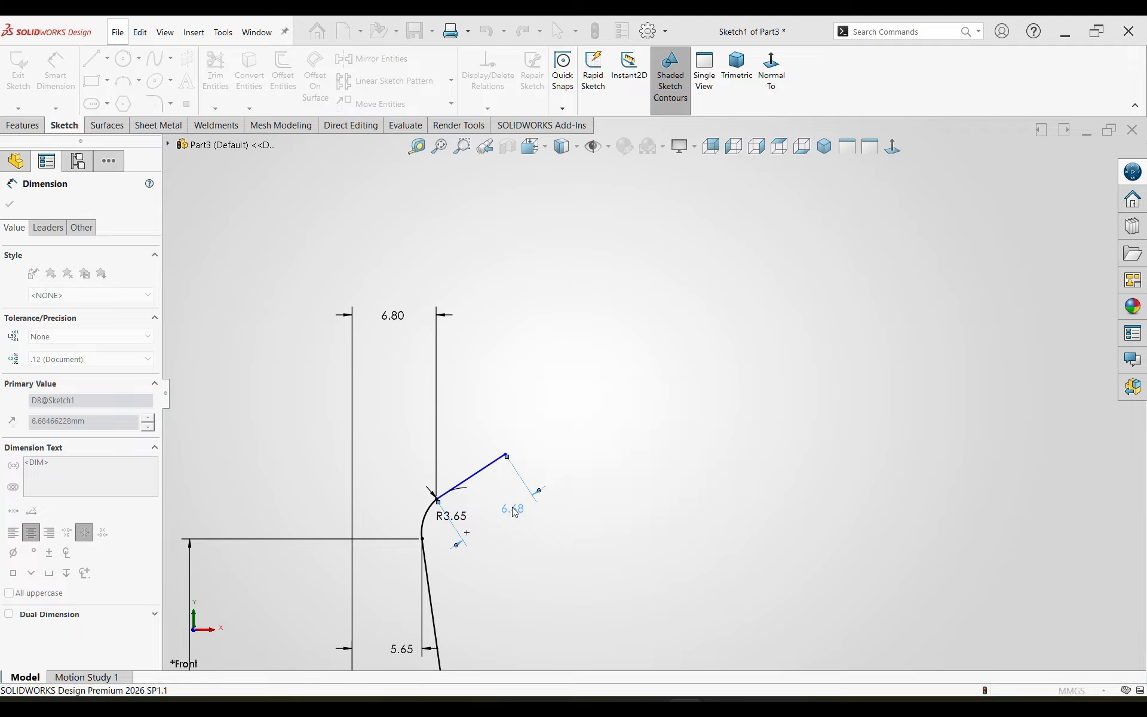
key(Escape)
Step: Make the 2.9 mm line tangent to the 3.65 mm arc at their shared endpoint
scroll(478, 495, up, 5)
click(402, 482)
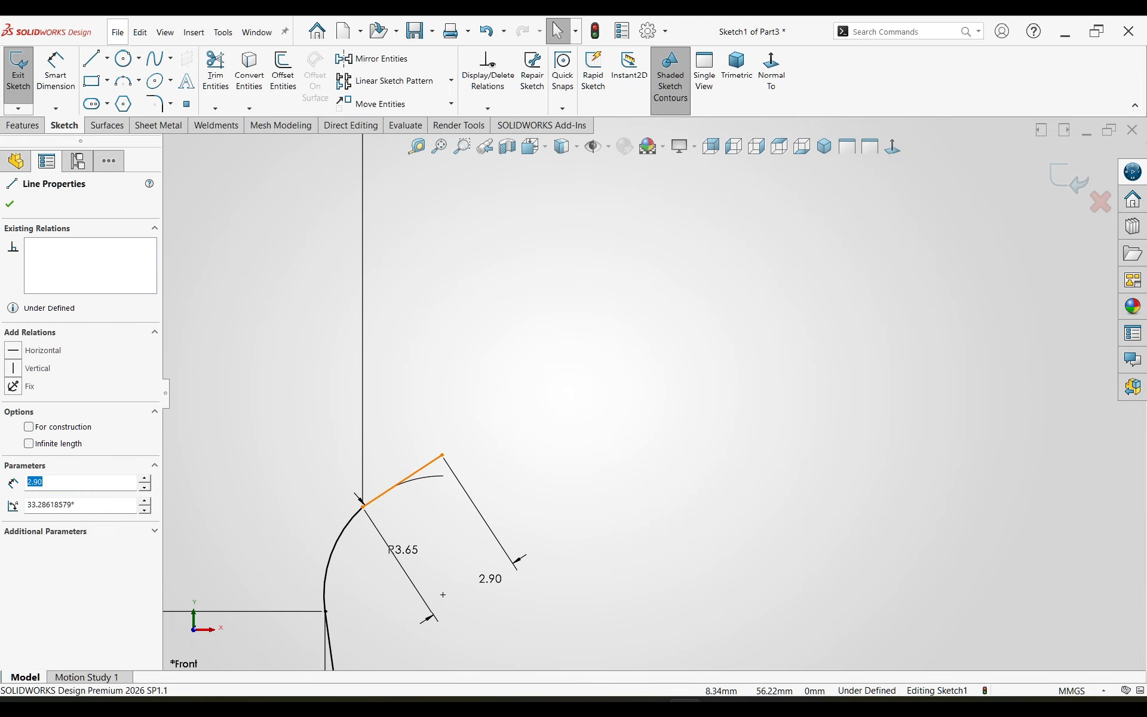
ctrl+click(341, 522)
click(404, 472)
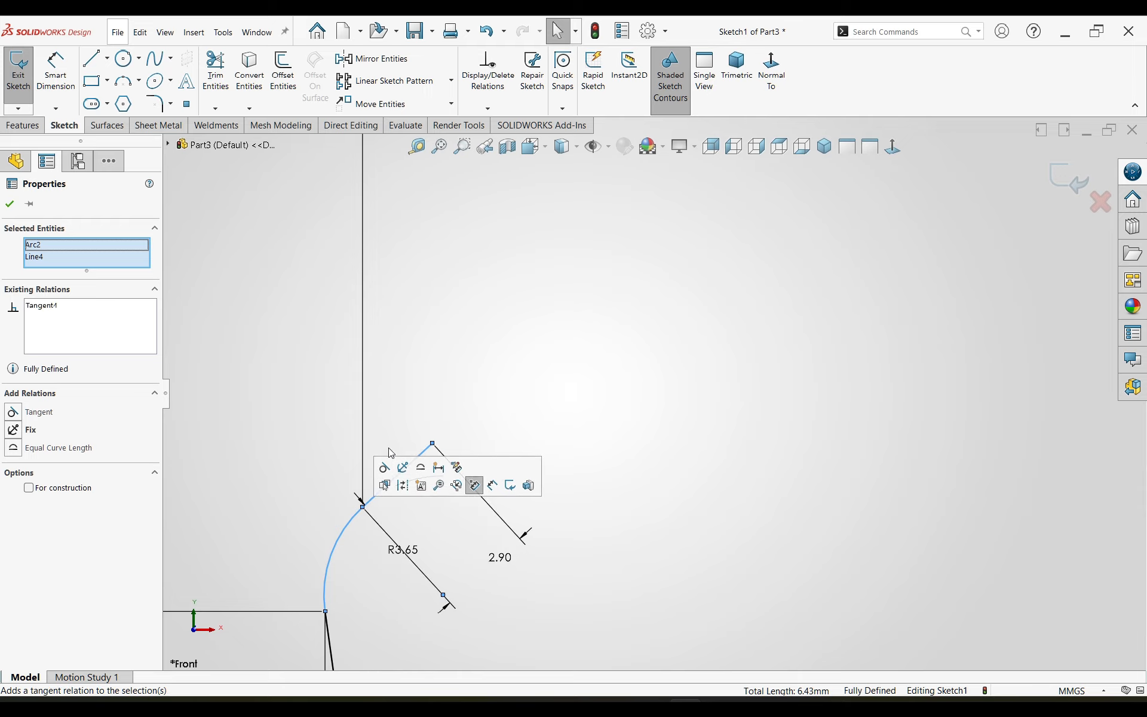
click(412, 394)
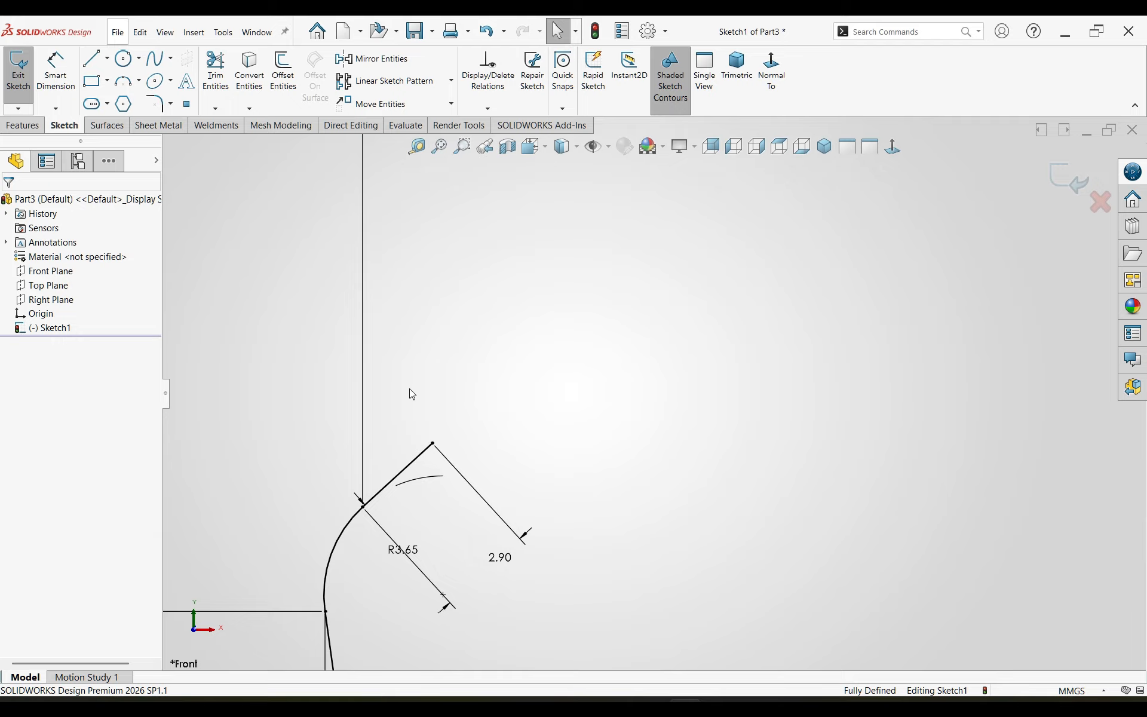
Step: Draw a three-point arc of about 4.6 mm radius upward from the 2.9 mm line's upper endpoint, bulging to the right
right_drag(409, 389, 371, 281)
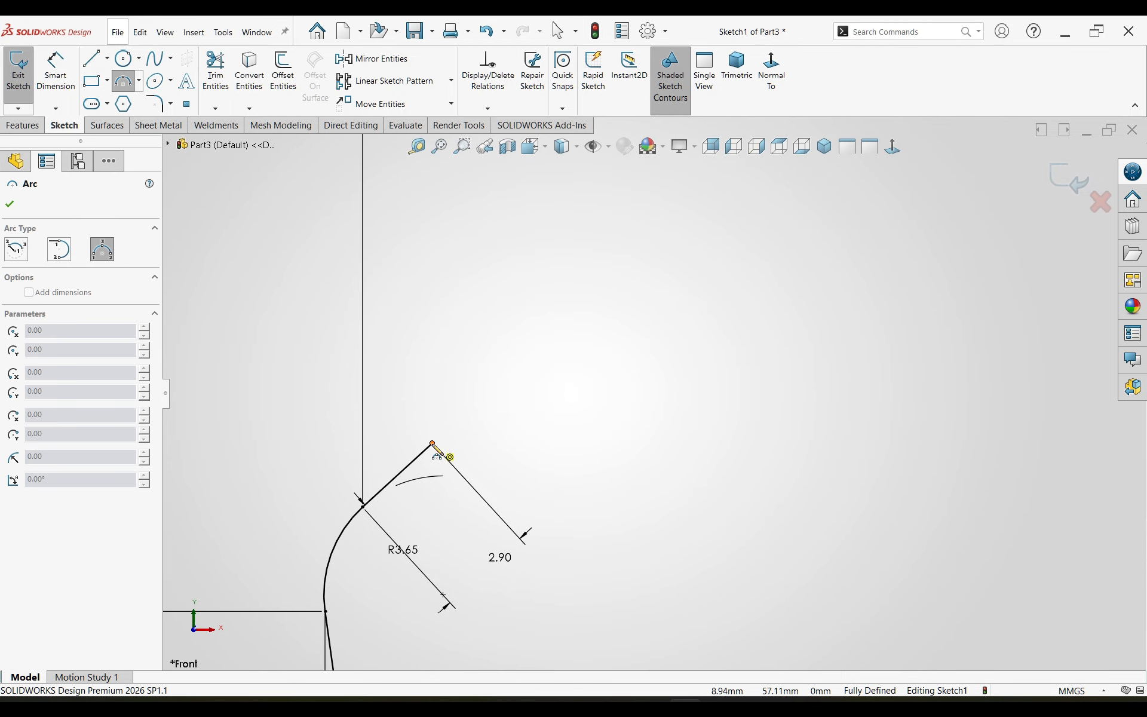
drag(433, 443, 462, 237)
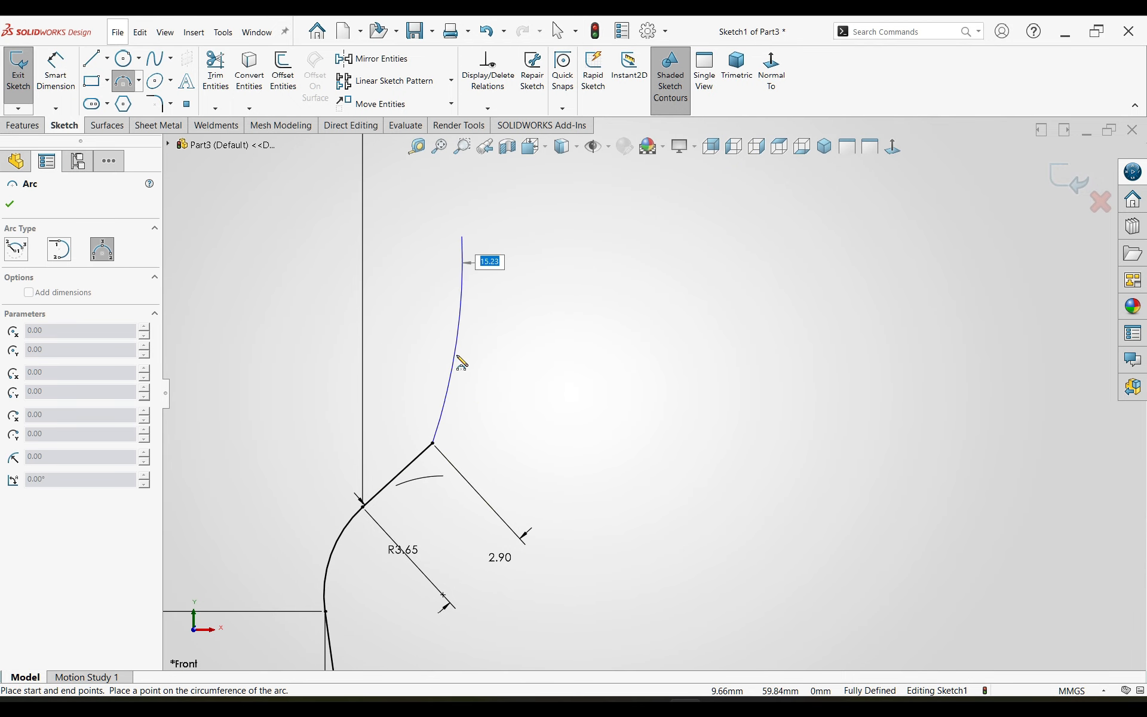
click(485, 367)
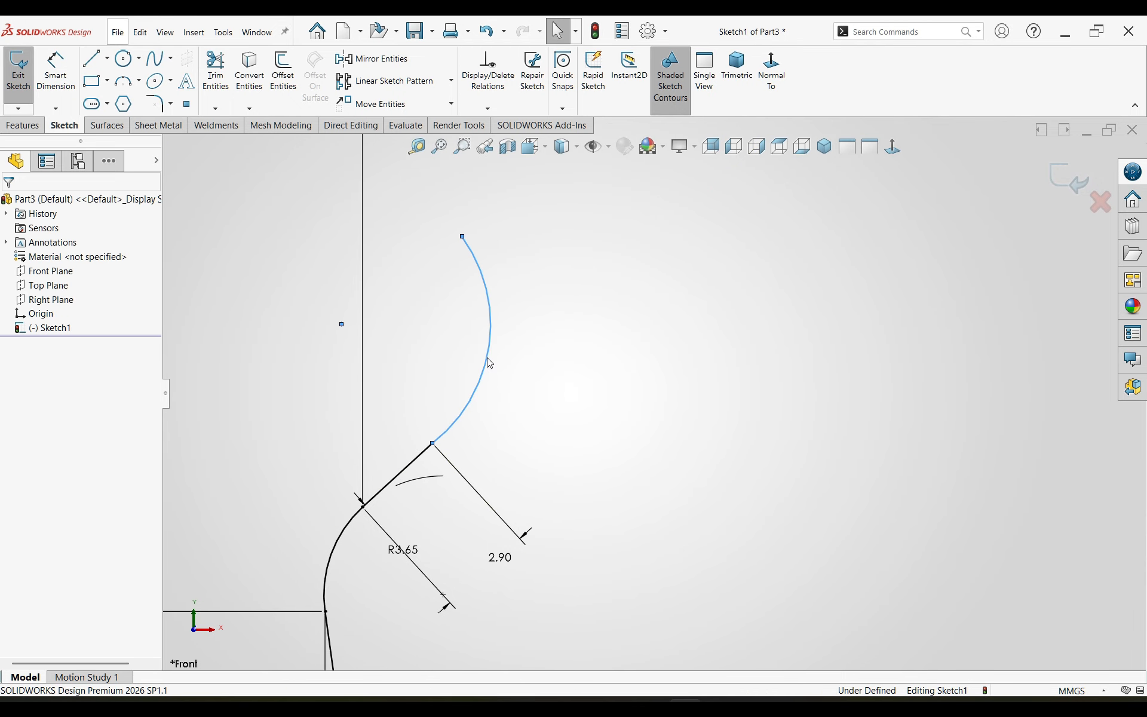
Step: Make the new right-bulging arc tangent to the 2.9 mm line
click(461, 428)
ctrl+click(418, 463)
click(452, 405)
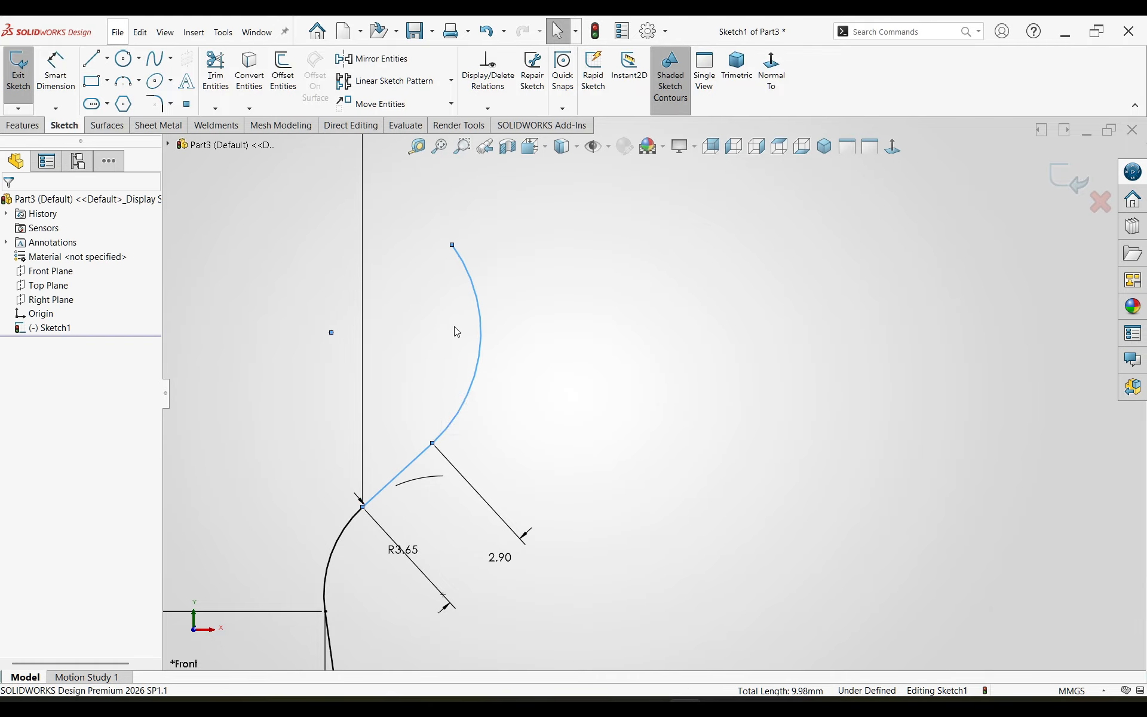
Step: Dimension the radius of the right-bulging arc as 3.63 mm
right_drag(605, 524, 597, 448)
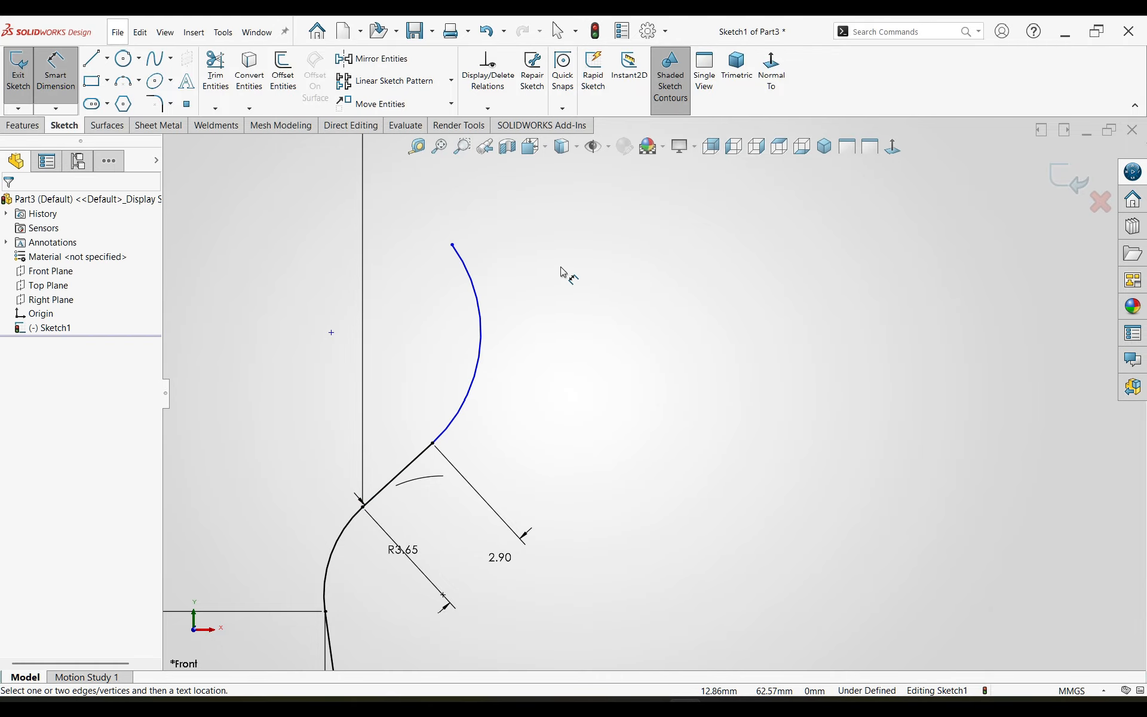
click(483, 329)
click(437, 328)
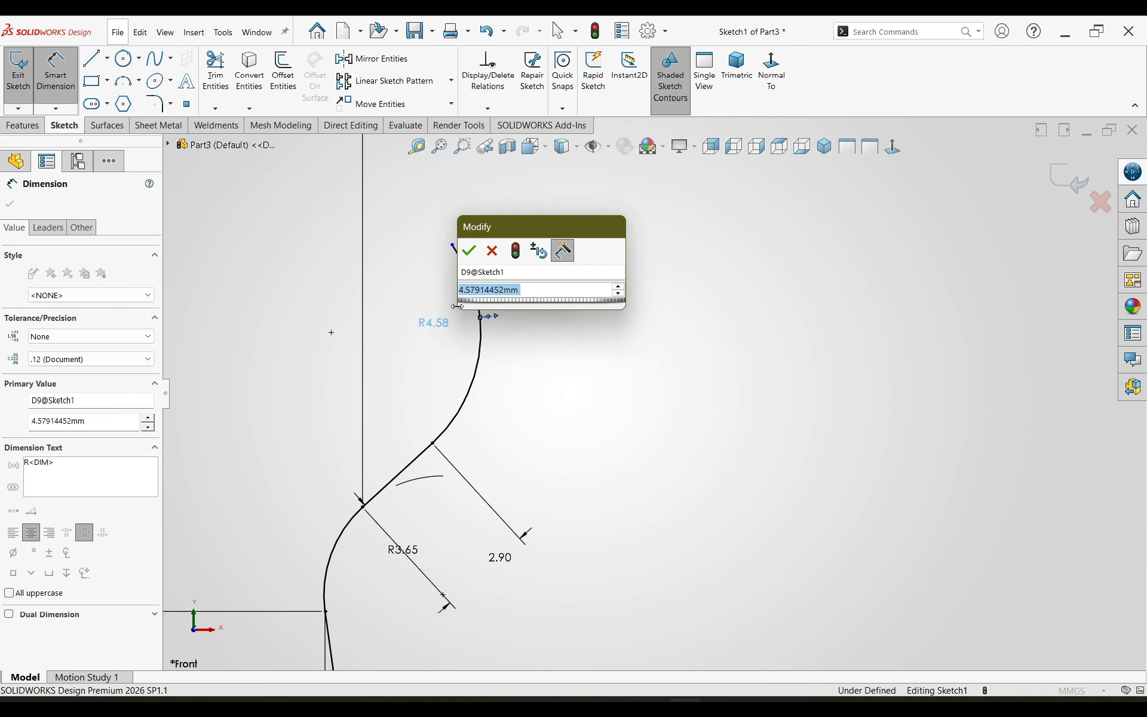
text(3.63)
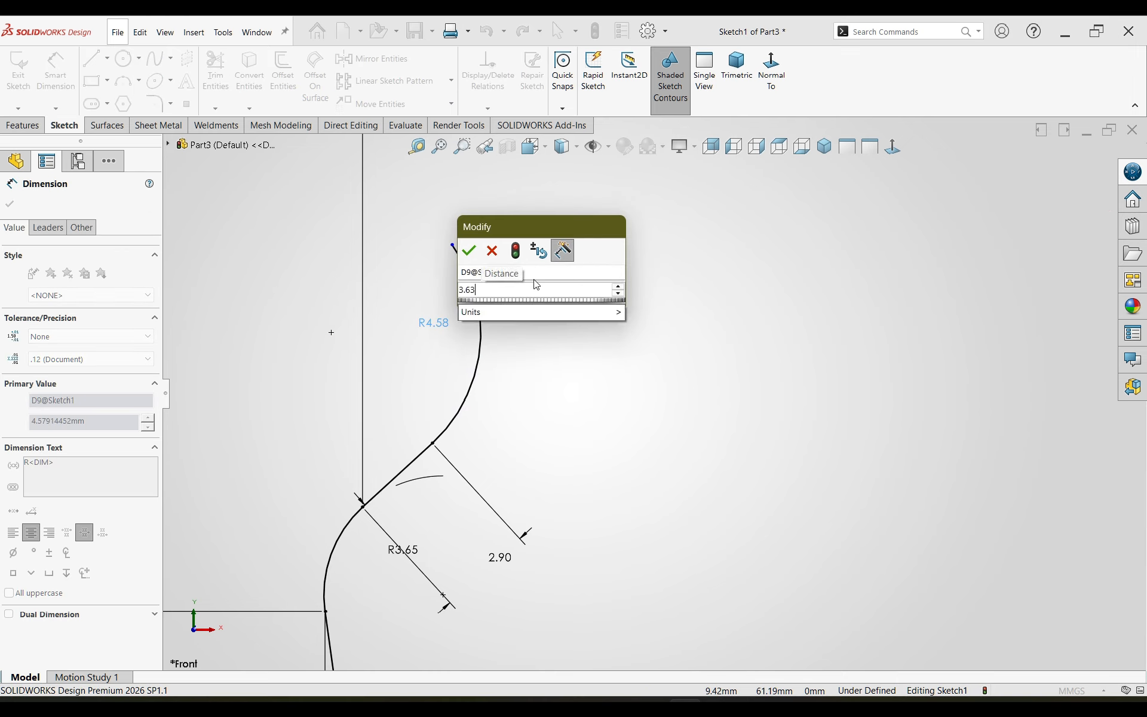
key(Return)
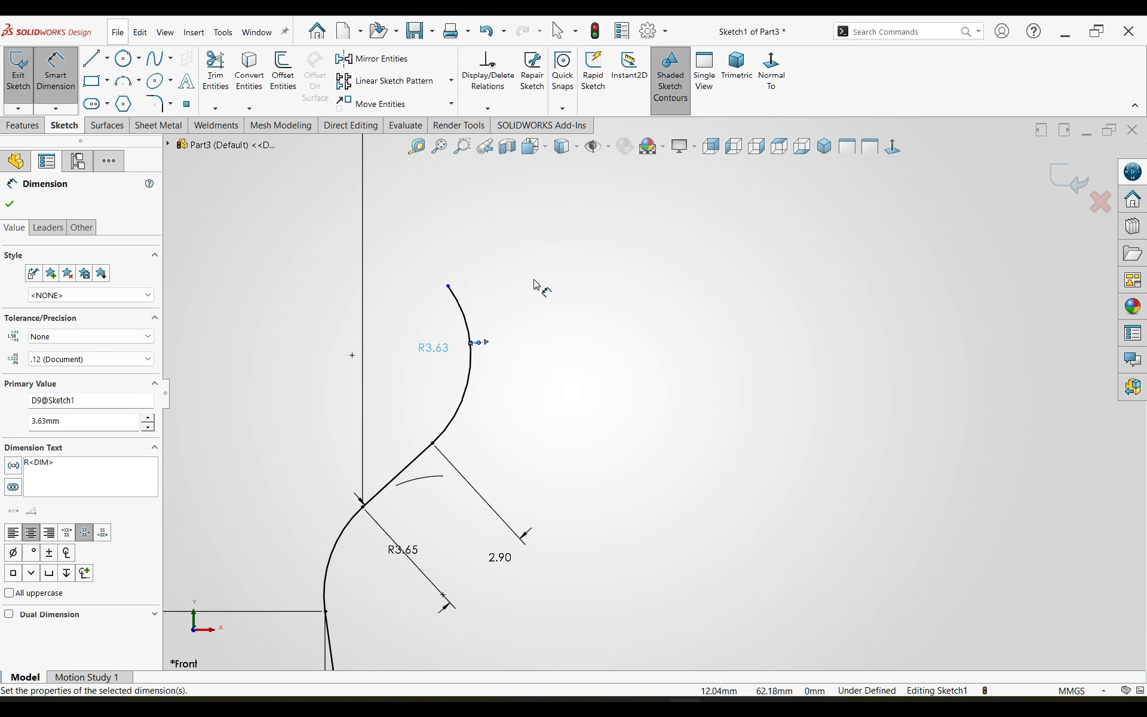
key(Escape)
Step: Dimension the horizontal distance from the origin to the upper endpoint of the 3.63 mm arc as 8 mm
scroll(508, 424, up, 6)
scroll(651, 474, up, 3)
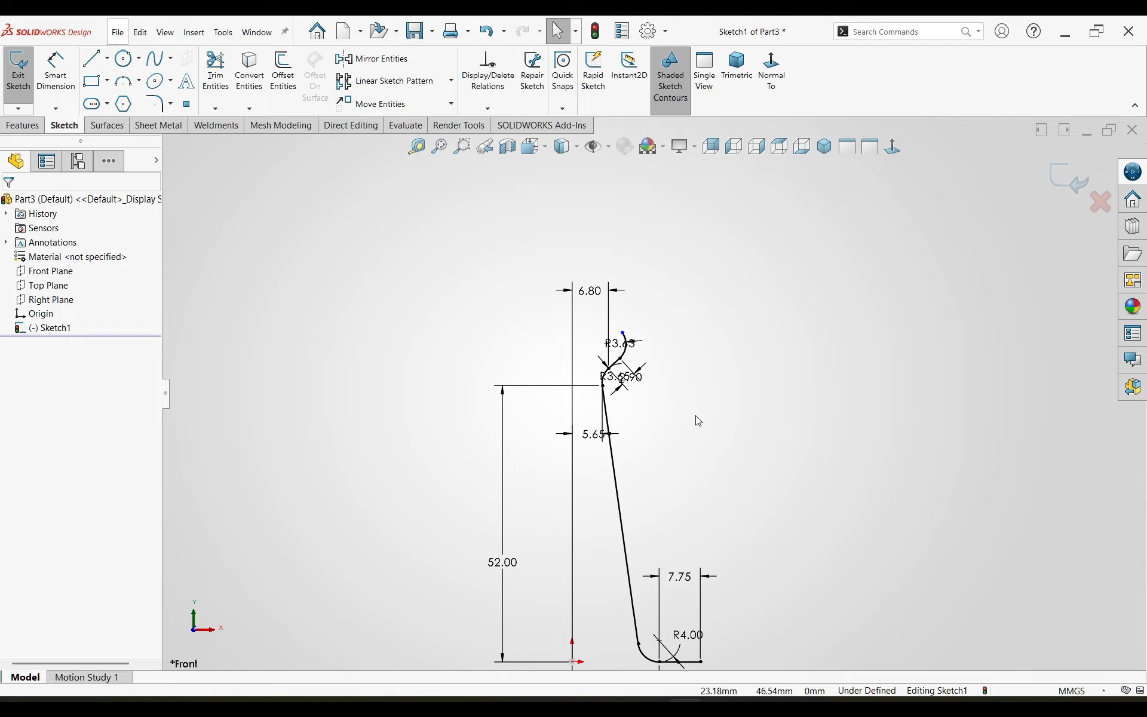
key(d)
click(572, 661)
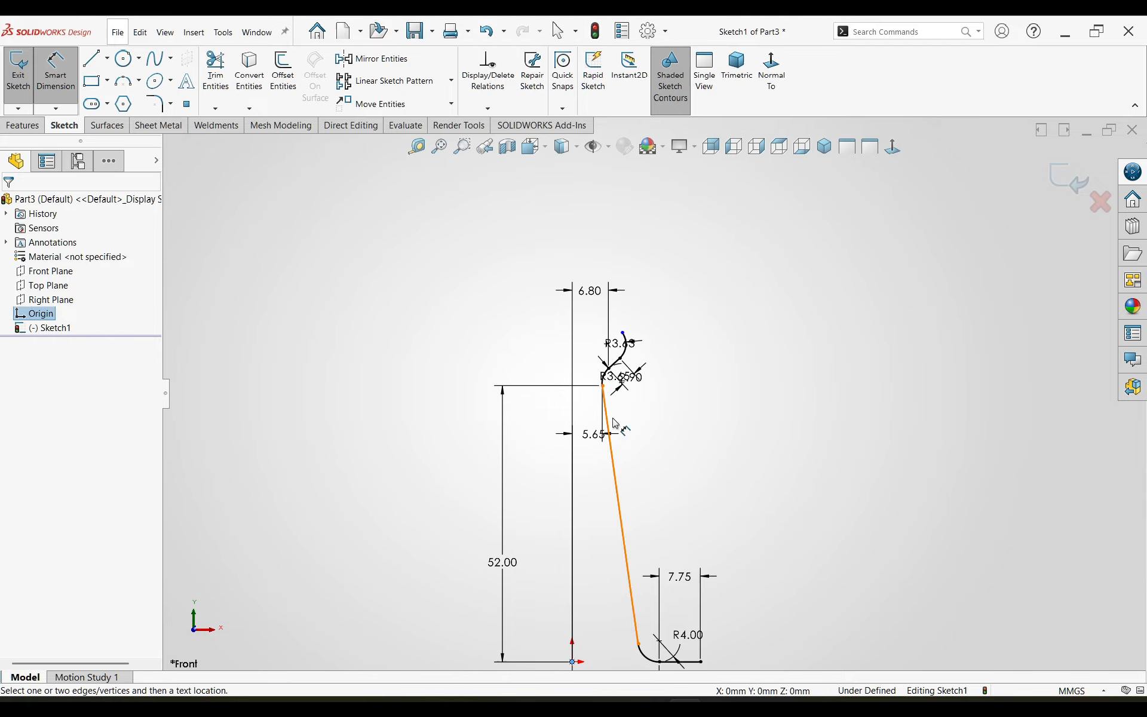
click(623, 333)
click(602, 235)
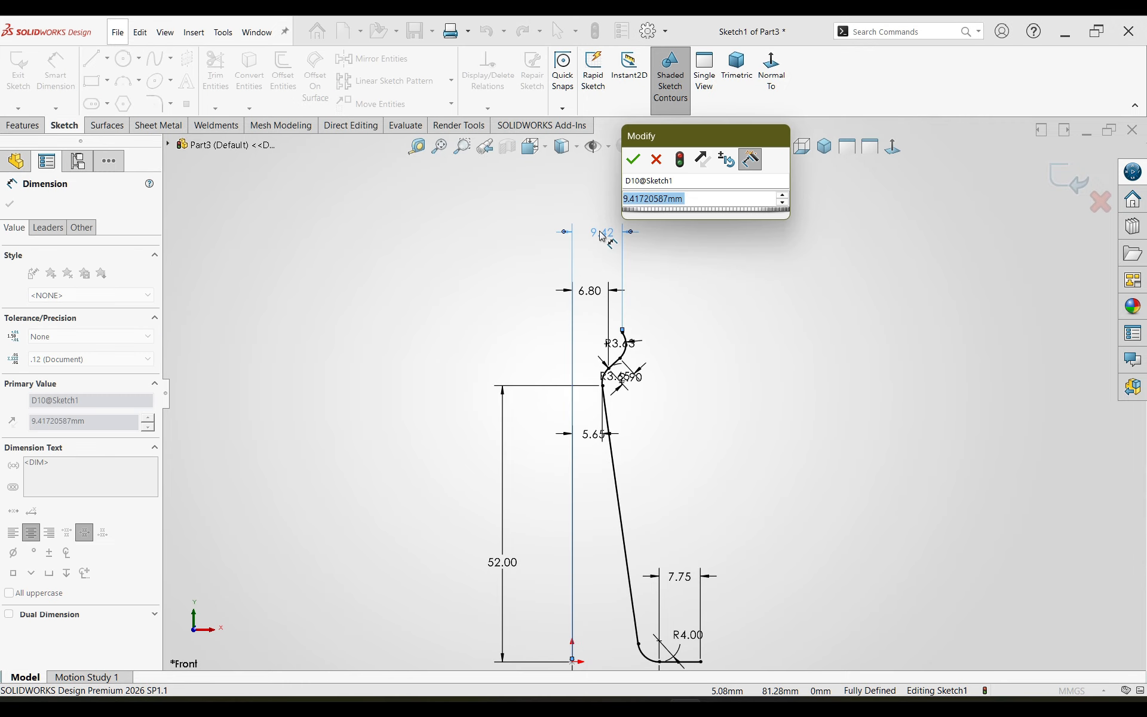
text(8)
key(Return)
click(729, 418)
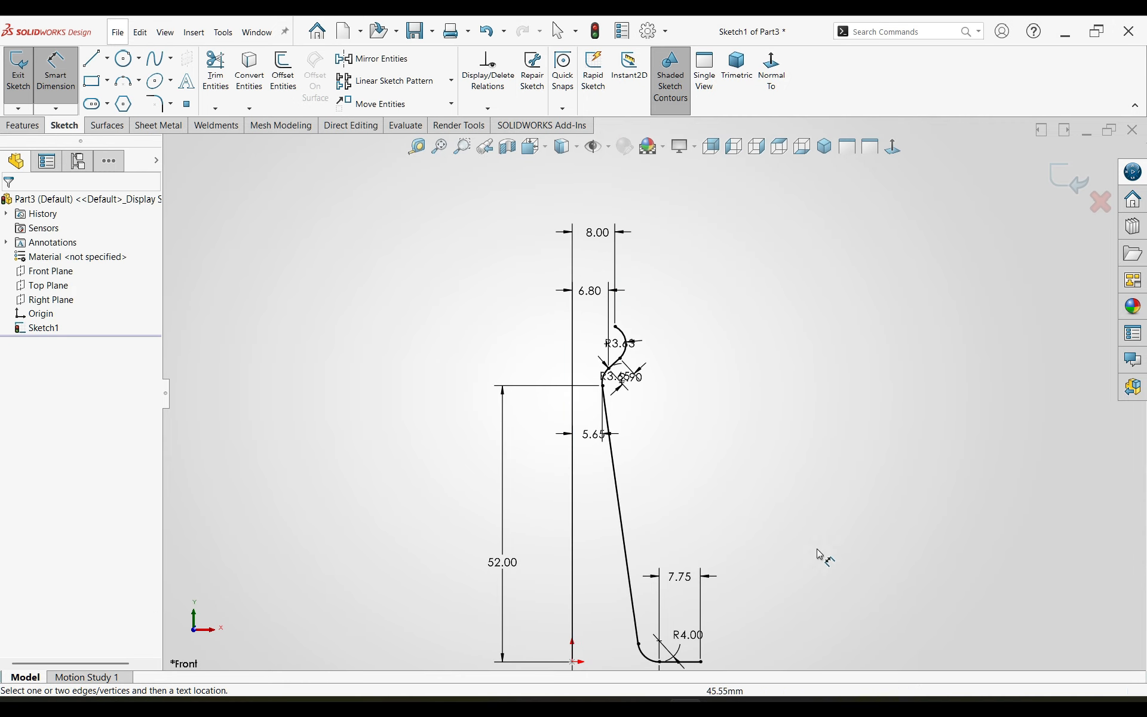
key(Escape)
Step: Draw a three-point arc of about 6 mm radius from the 3.63 mm arc's upper endpoint, curving up and to the left
scroll(691, 328, up, 4)
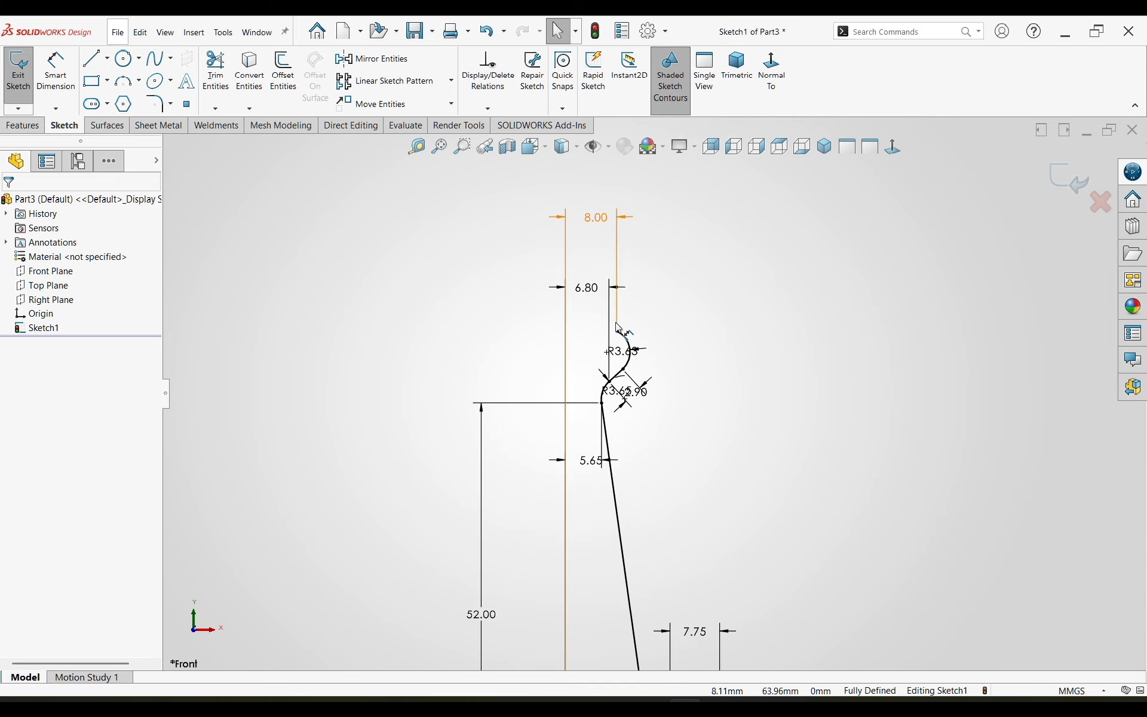
click(123, 80)
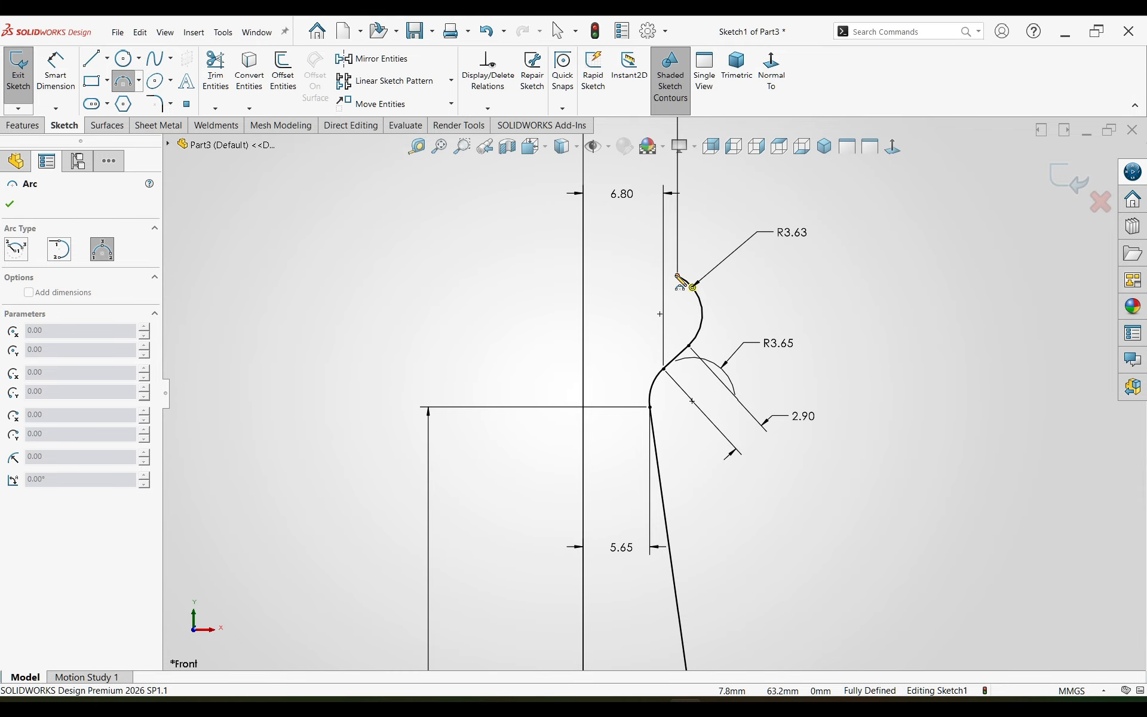
click(677, 275)
click(621, 237)
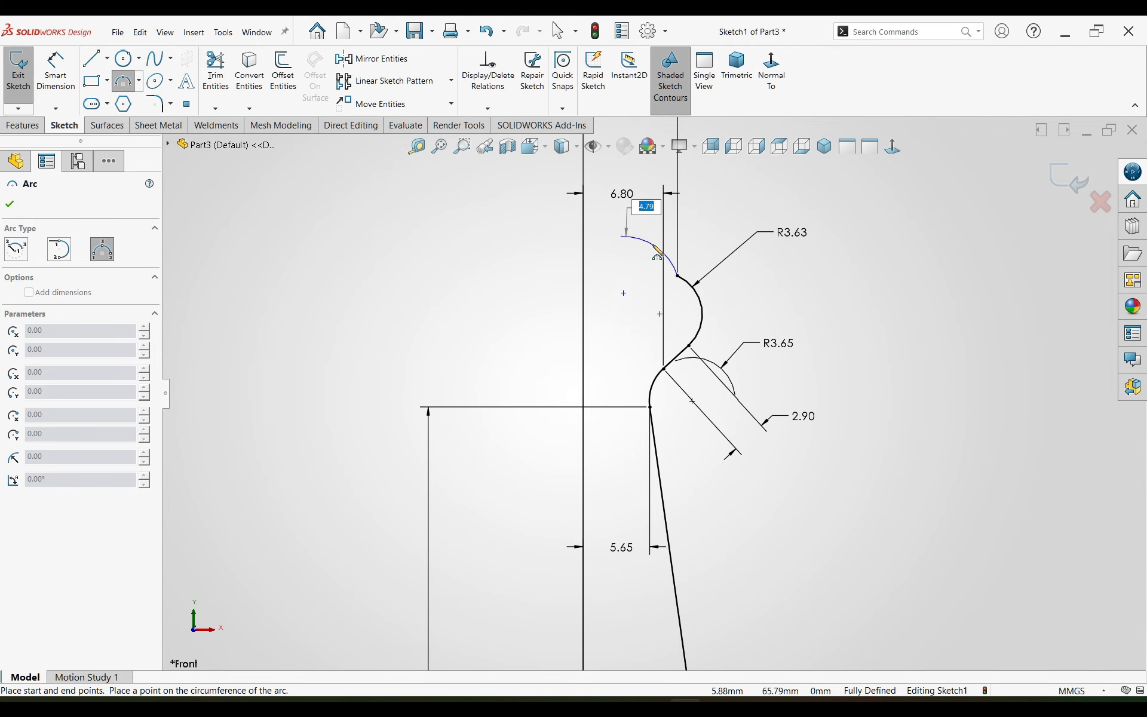
click(651, 247)
key(Escape)
Step: Dimension the horizontal distance from the origin to the topmost arc's free endpoint as 3 mm
right_drag(793, 509, 790, 457)
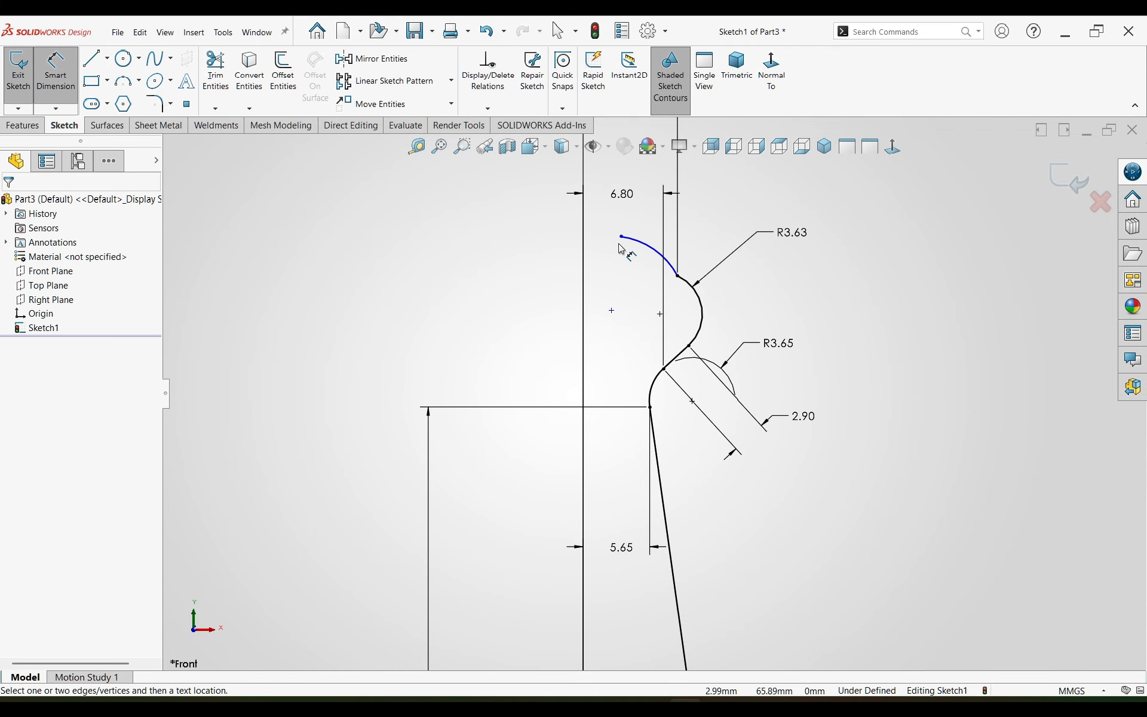
click(622, 238)
scroll(654, 558, up, 2)
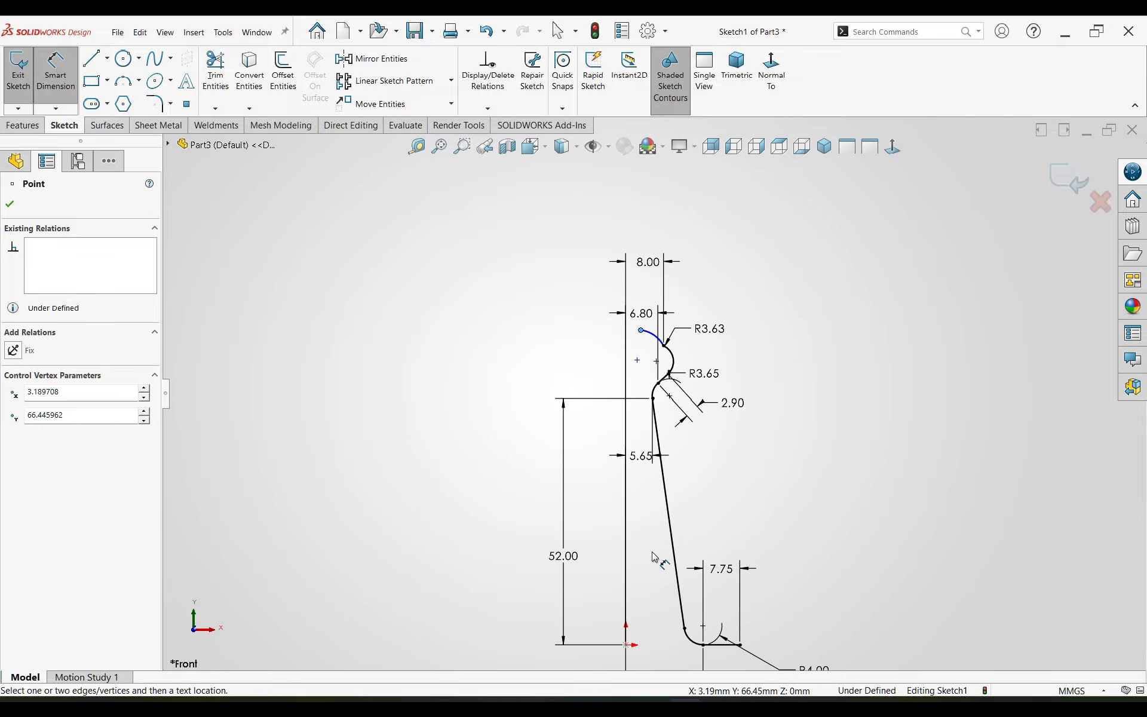
click(624, 645)
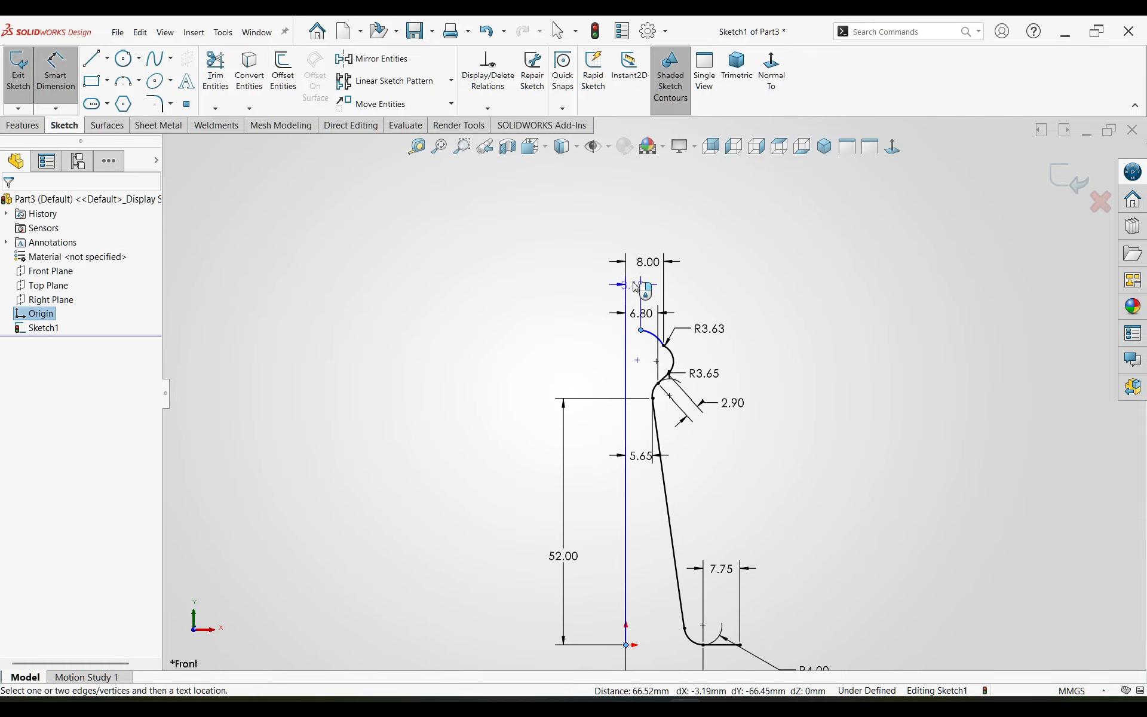
click(638, 226)
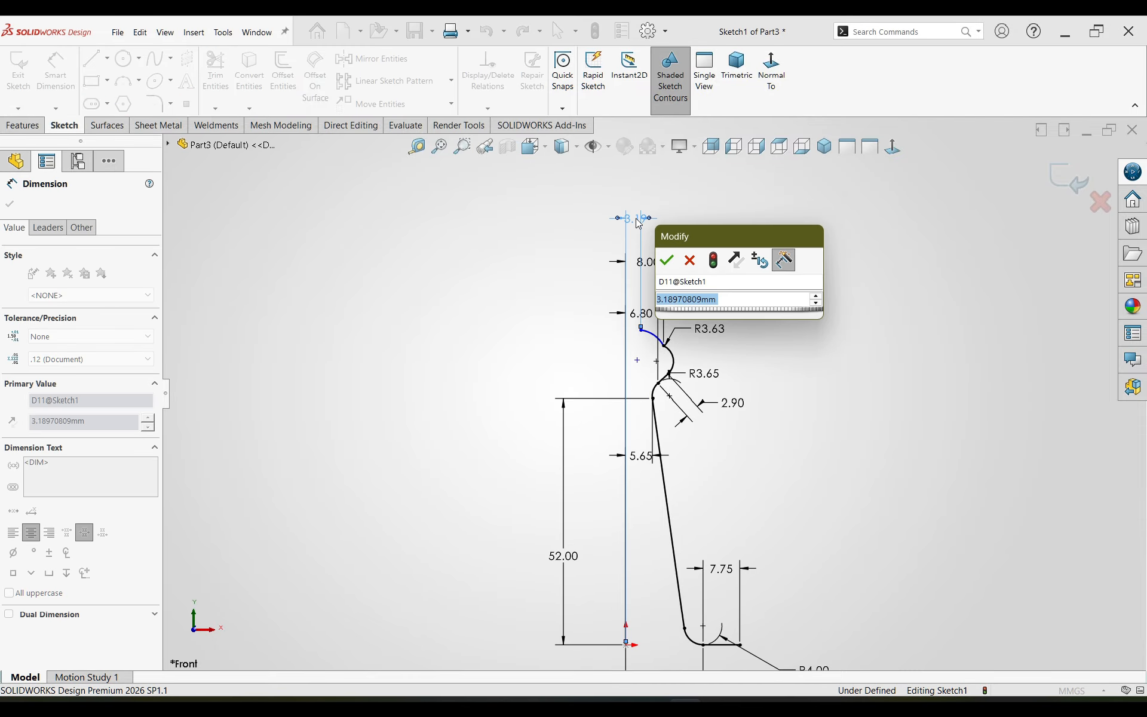
text(3)
key(Return)
scroll(641, 336, up, 5)
key(Escape)
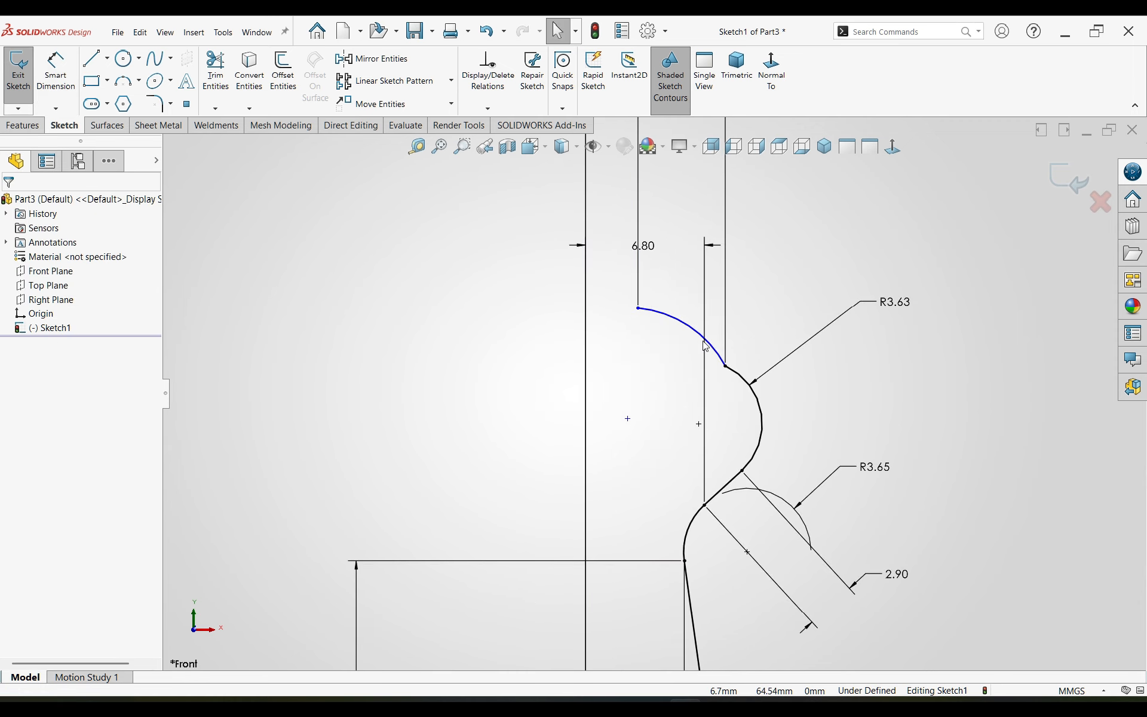
Step: Make the topmost arc tangent to the 3.63 mm arc at their shared endpoint
click(747, 387)
ctrl+click(748, 384)
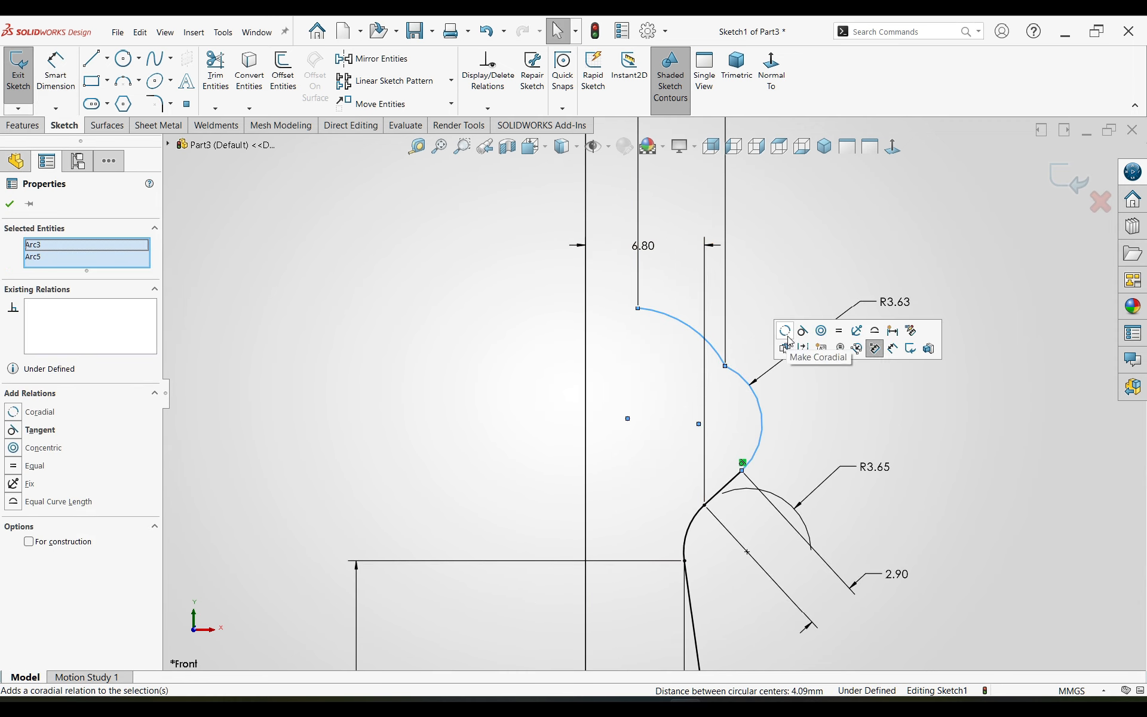
click(801, 328)
click(766, 285)
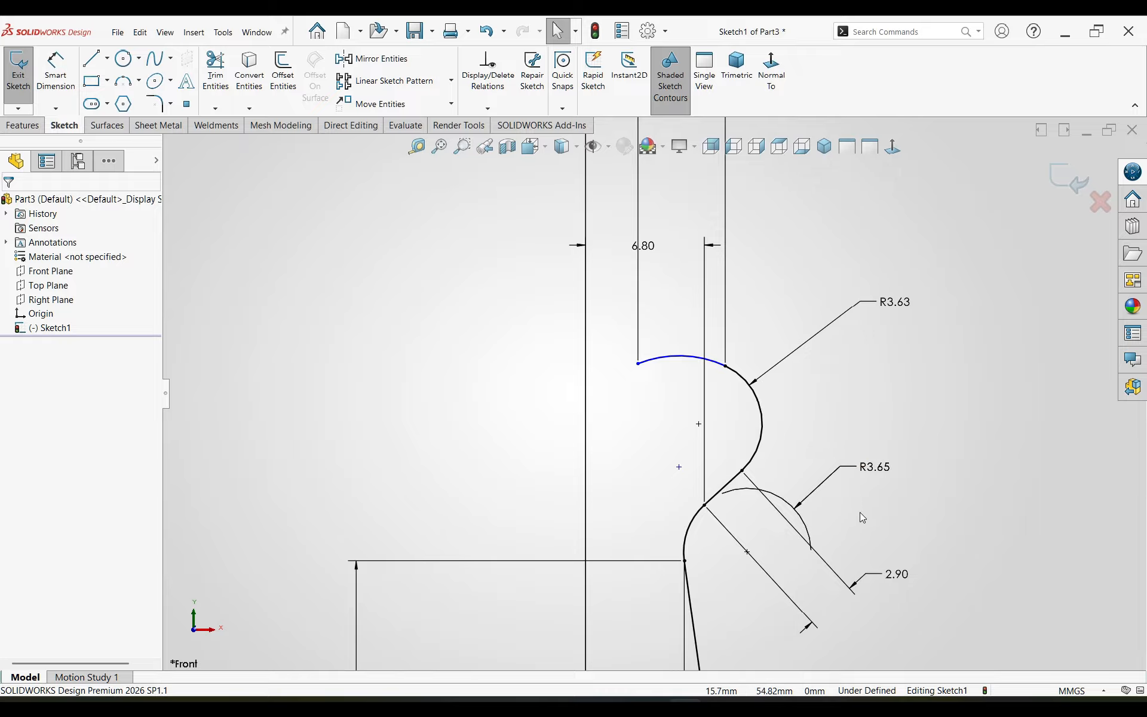
Step: Dimension the radius of the topmost arc as 19.1 mm
right_drag(860, 513, 845, 454)
click(683, 367)
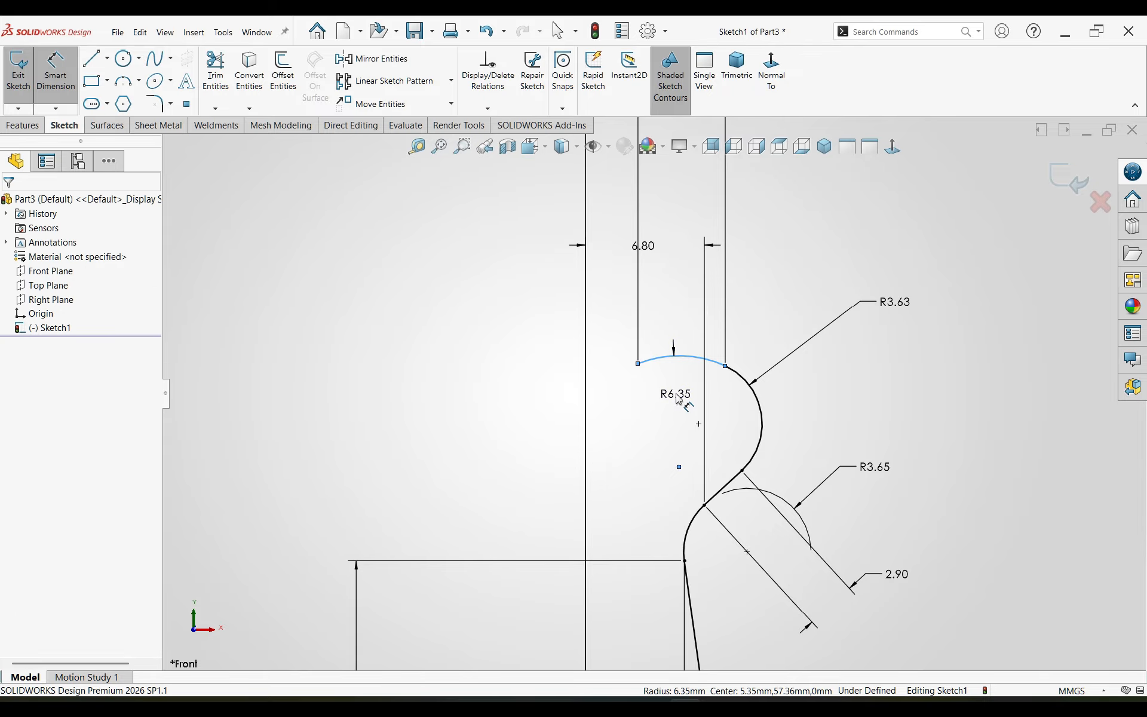
click(689, 391)
text(19.1)
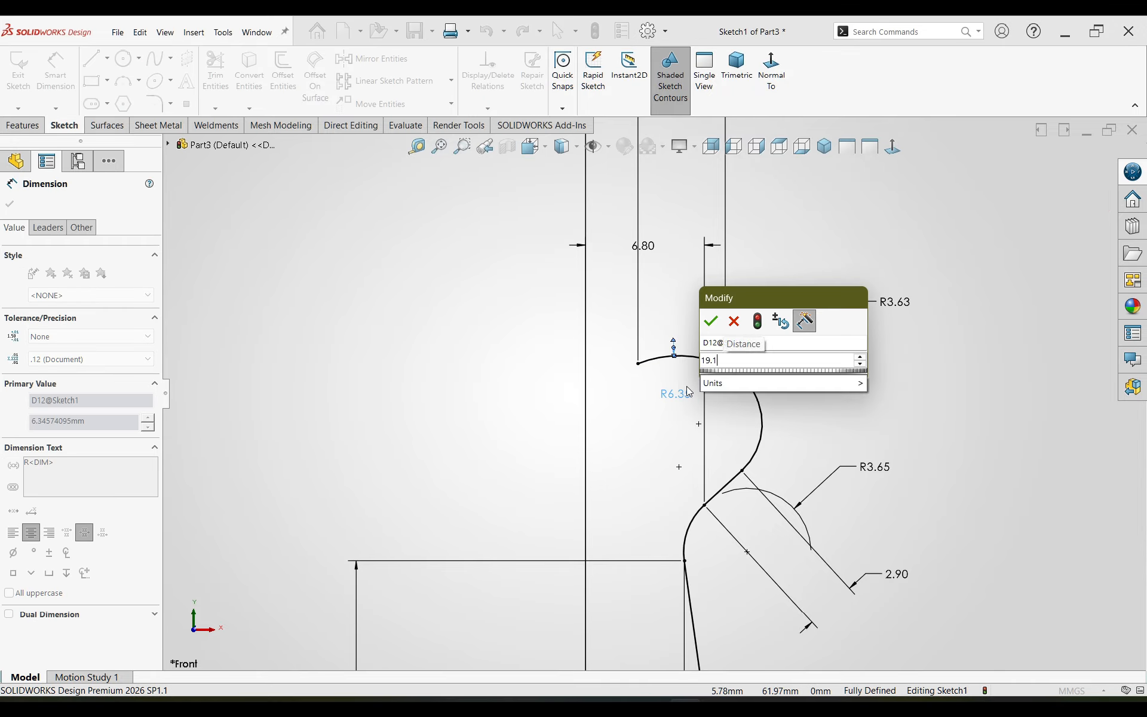
key(Return)
key(Escape)
scroll(659, 376, up, 3)
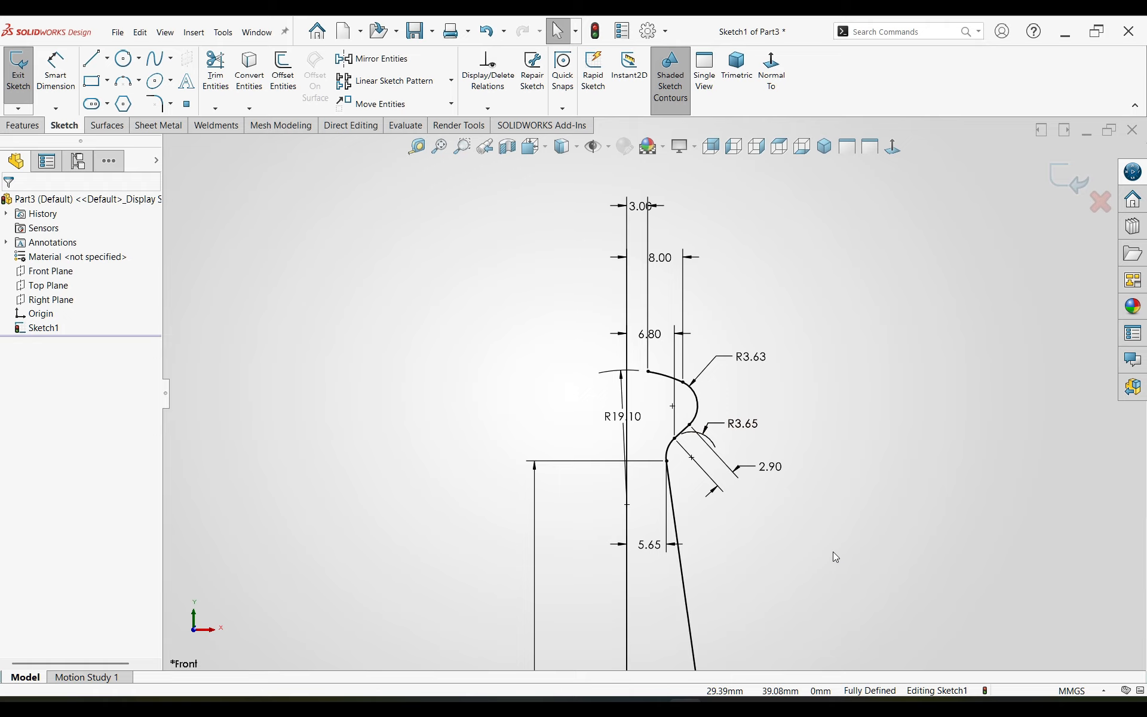
Step: Draw a horizontal line about 2.96 mm long from the topmost arc's free endpoint to the vertical above the origin
scroll(797, 540, up, 6)
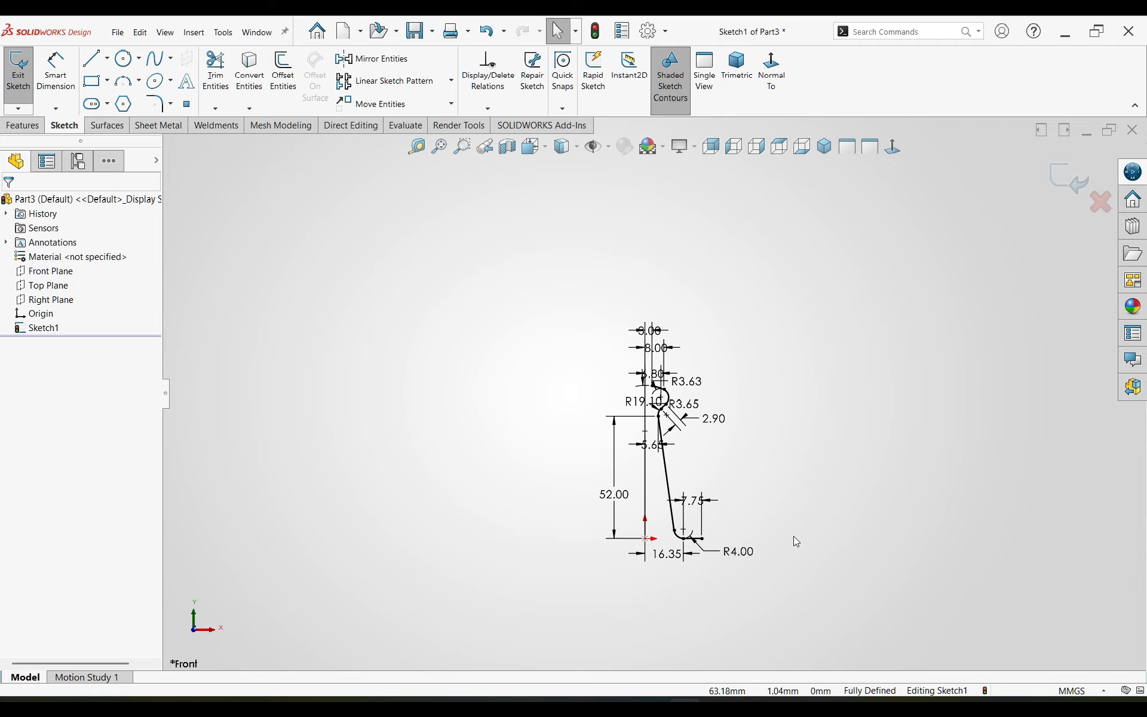
scroll(794, 536, up, 3)
key(f)
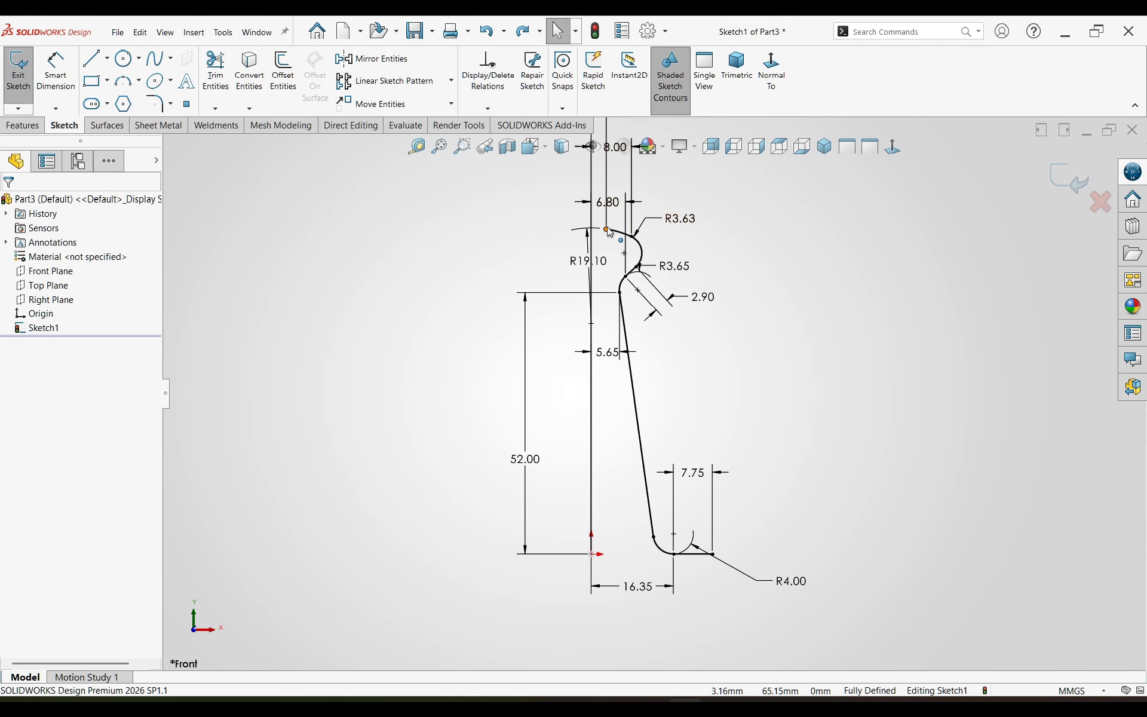
scroll(609, 232, down, 5)
key(l)
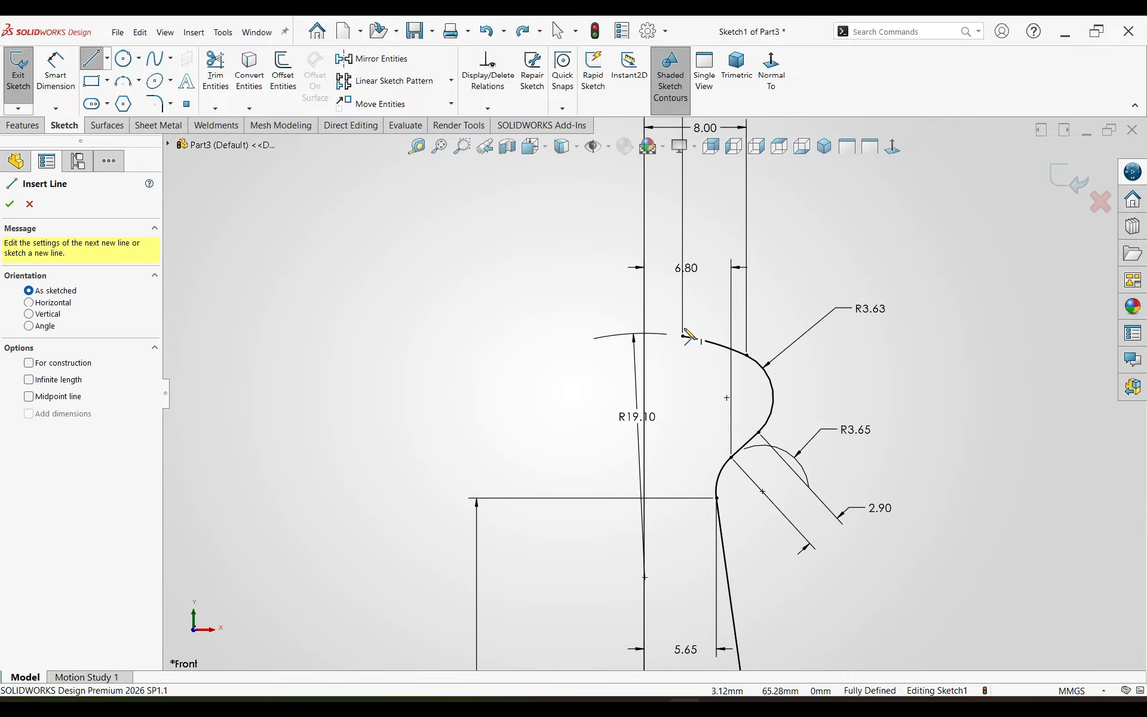
click(682, 336)
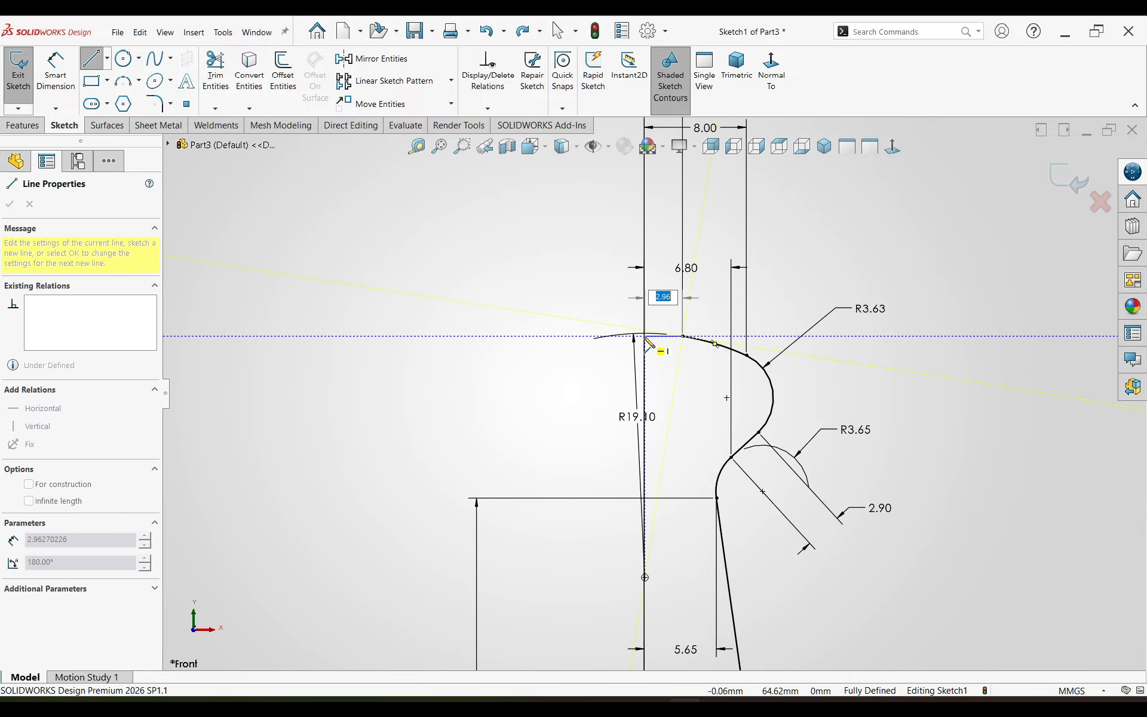
double_click(645, 336)
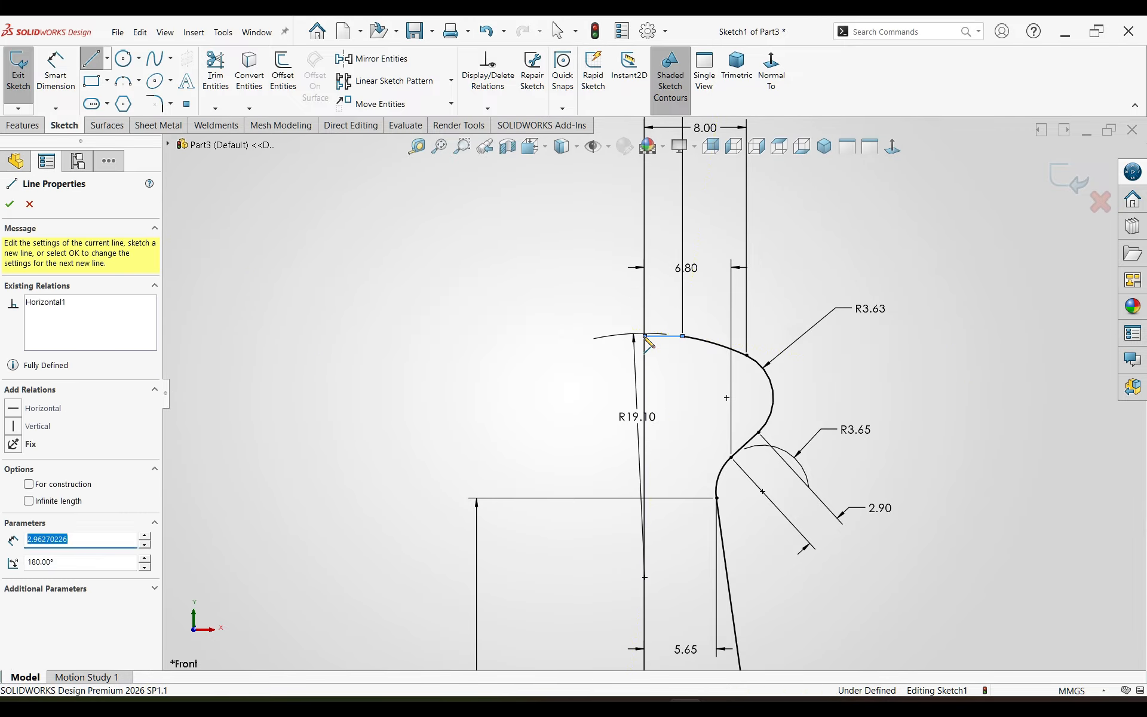
Step: Draw a line from the short horizontal line's free end down to the origin and convert it to construction geometry
scroll(651, 386, up, 6)
scroll(638, 627, down, 4)
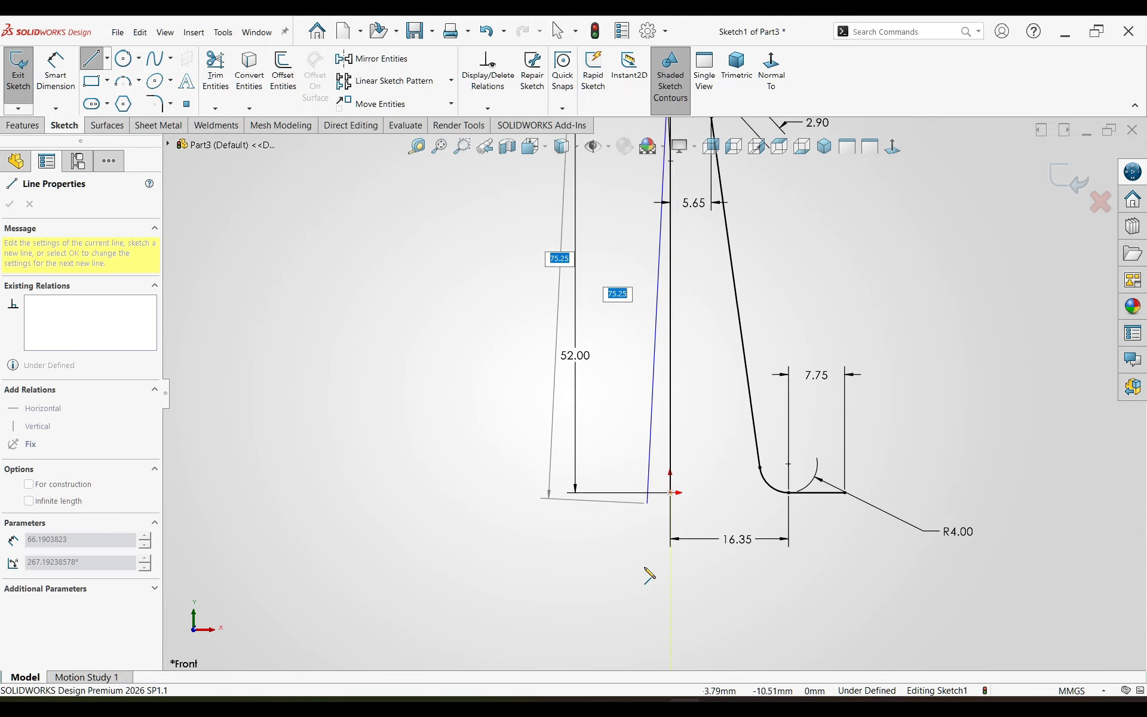
click(670, 492)
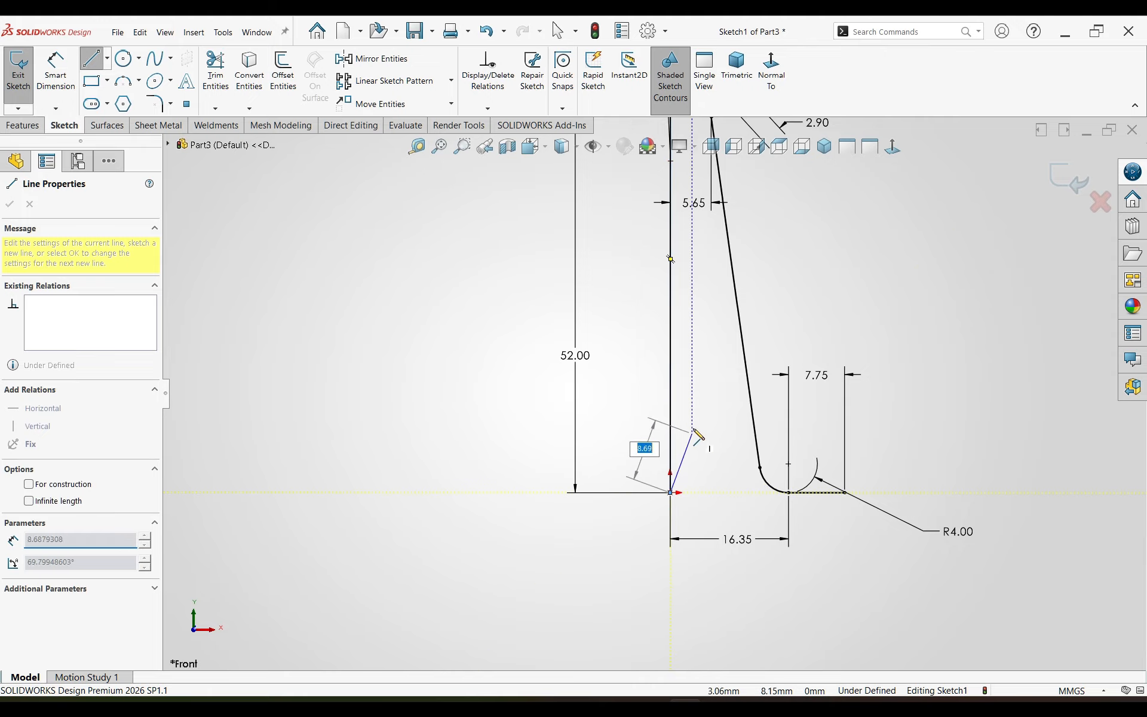
key(Escape)
right_click(672, 385)
click(702, 371)
scroll(702, 371, up, 4)
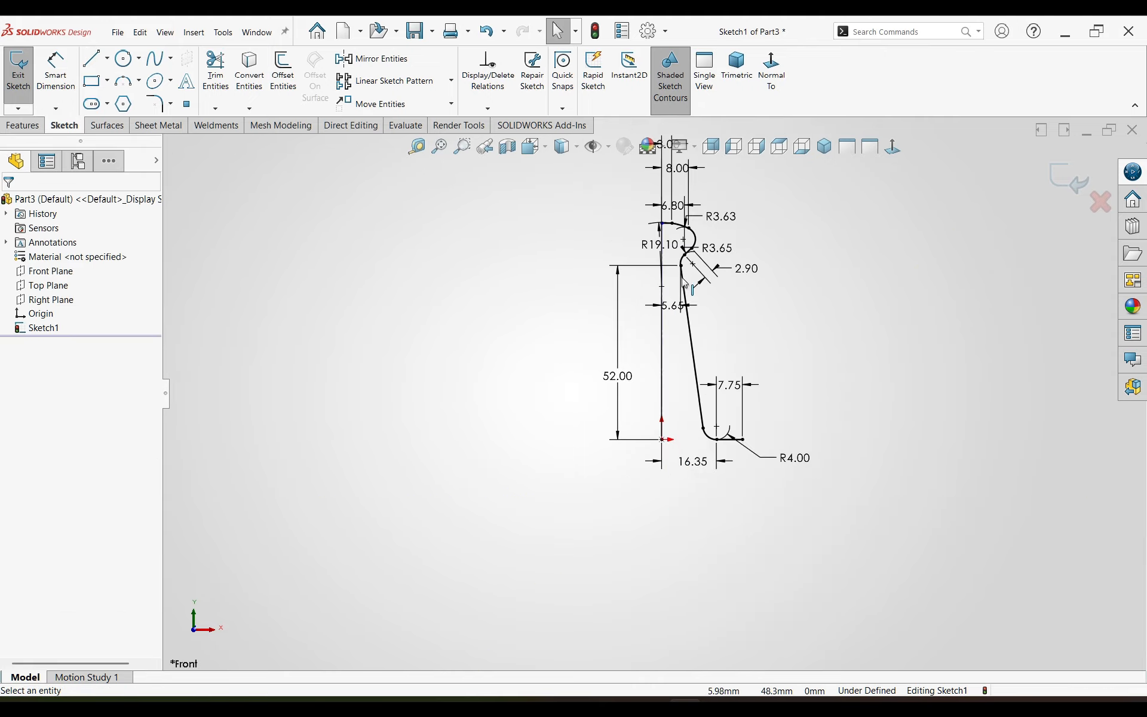
Step: Move the centerline's upper endpoint to about 1.31 mm left of the origin to test whether it is constrained
scroll(660, 238, down, 6)
scroll(625, 187, up, 5)
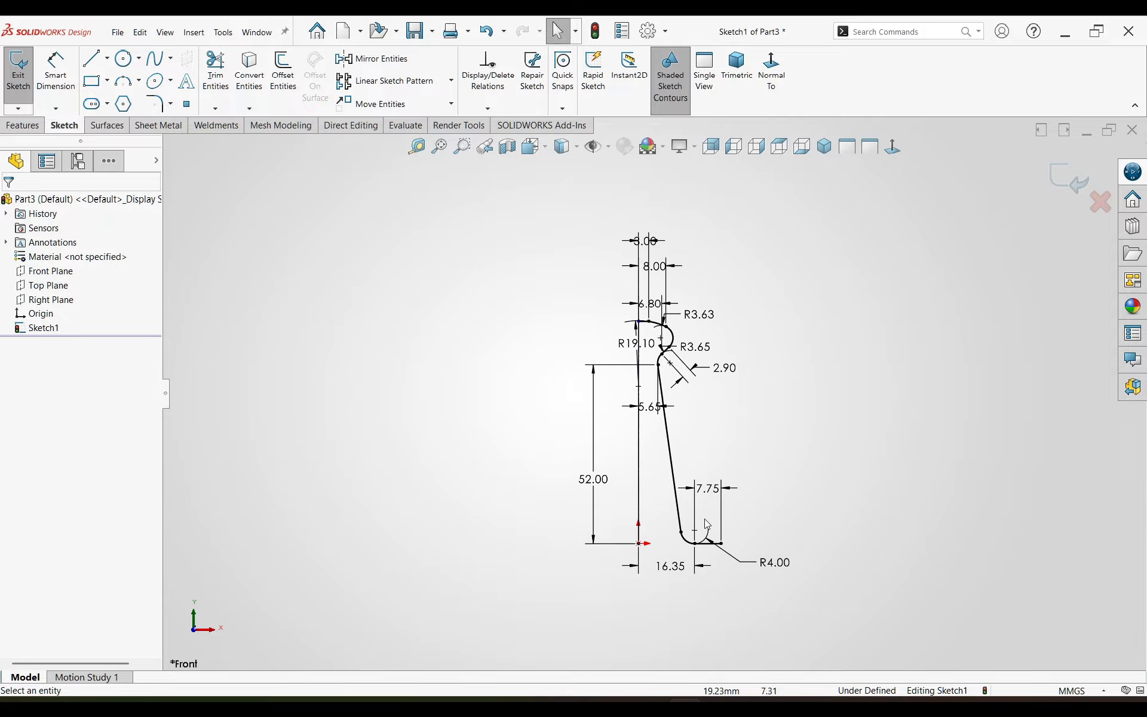
scroll(705, 519, down, 1)
scroll(606, 522, down, 3)
drag(618, 533, 646, 495)
scroll(631, 311, up, 3)
scroll(644, 281, down, 3)
scroll(645, 326, down, 5)
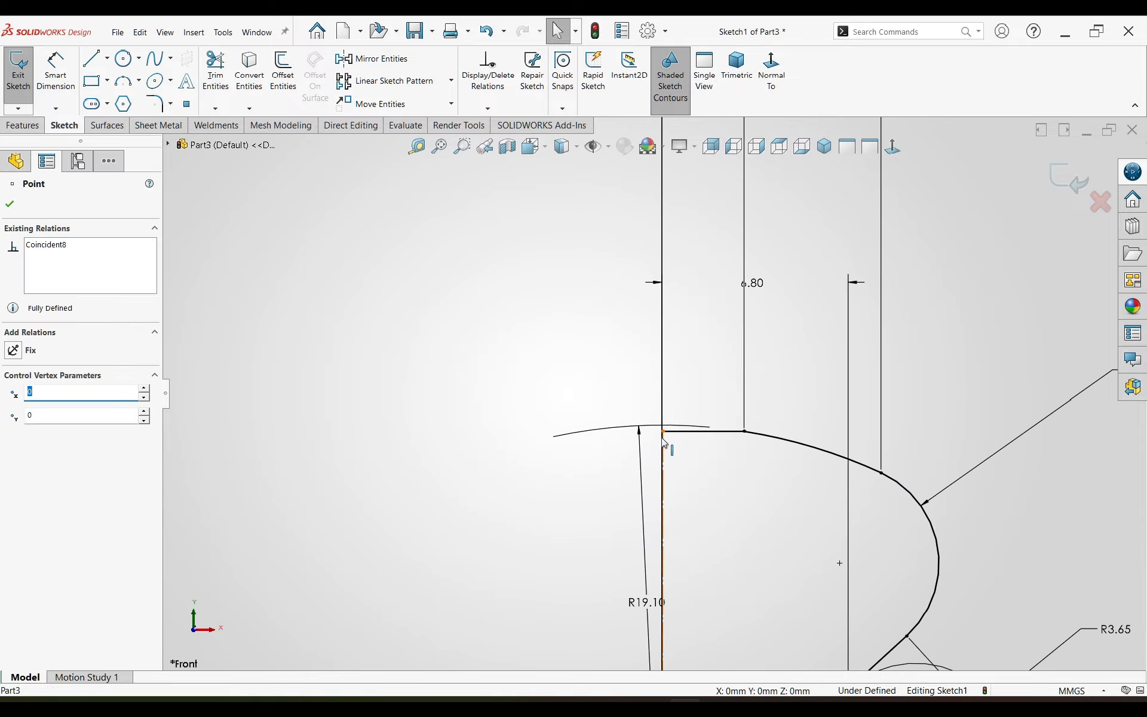
drag(662, 432, 624, 461)
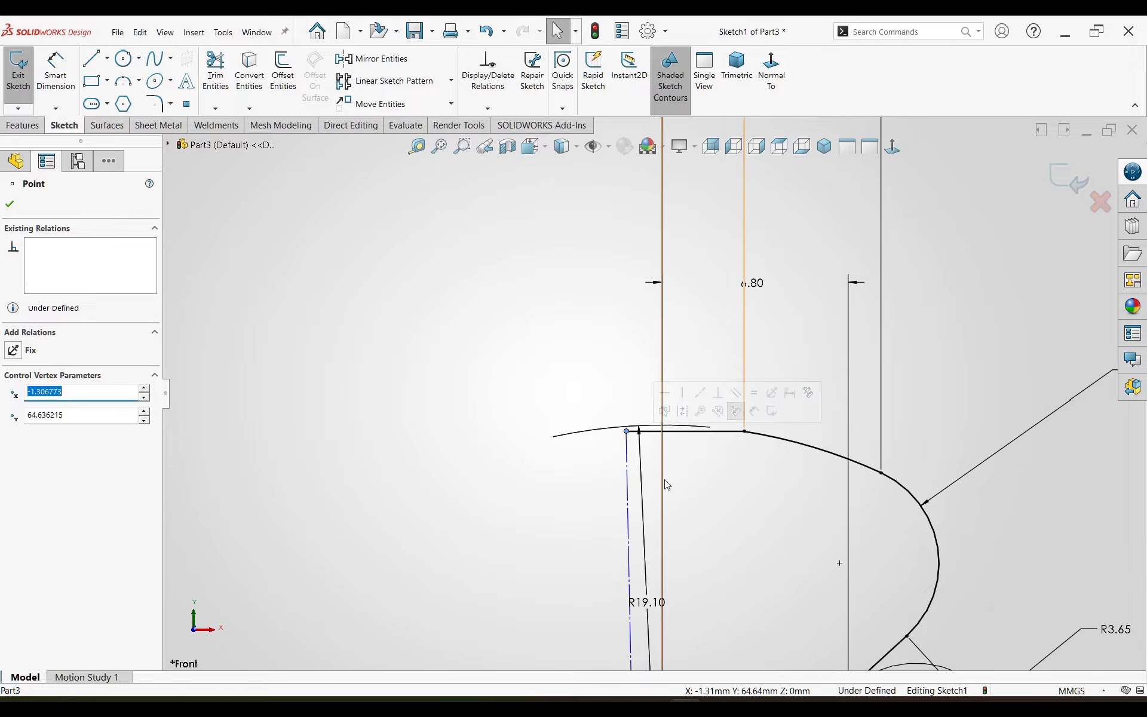
Step: Make the construction line through the origin vertical
scroll(645, 394, up, 3)
scroll(684, 595, up, 2)
click(680, 591)
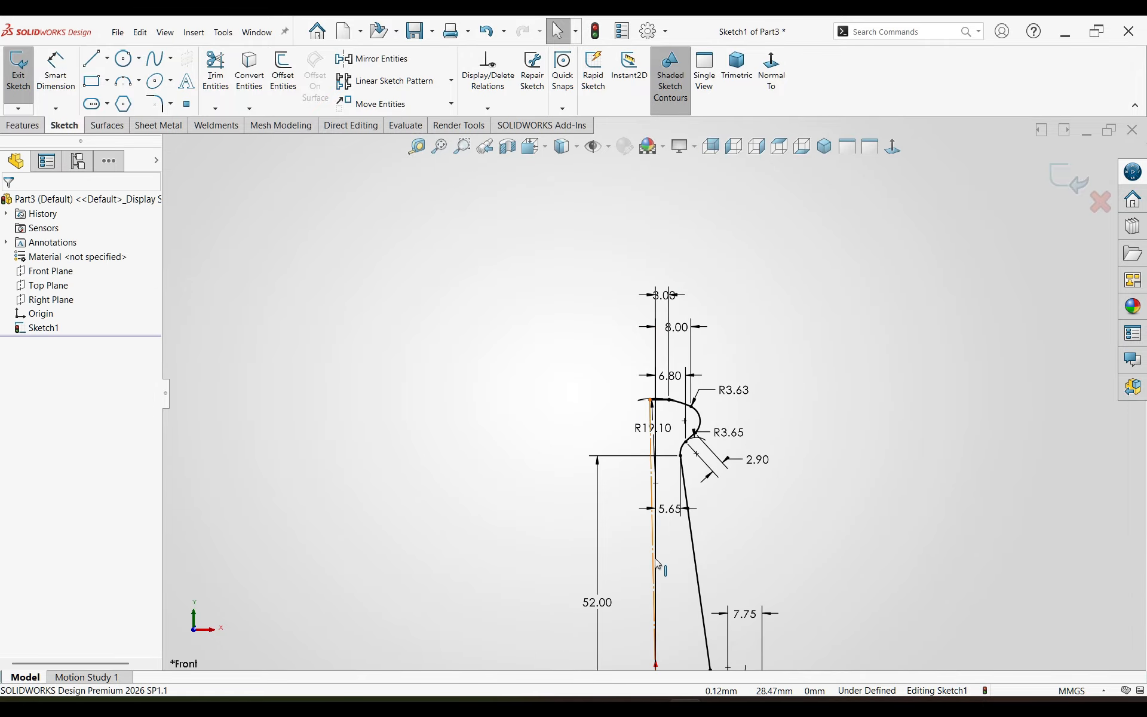
click(653, 541)
click(710, 509)
click(734, 556)
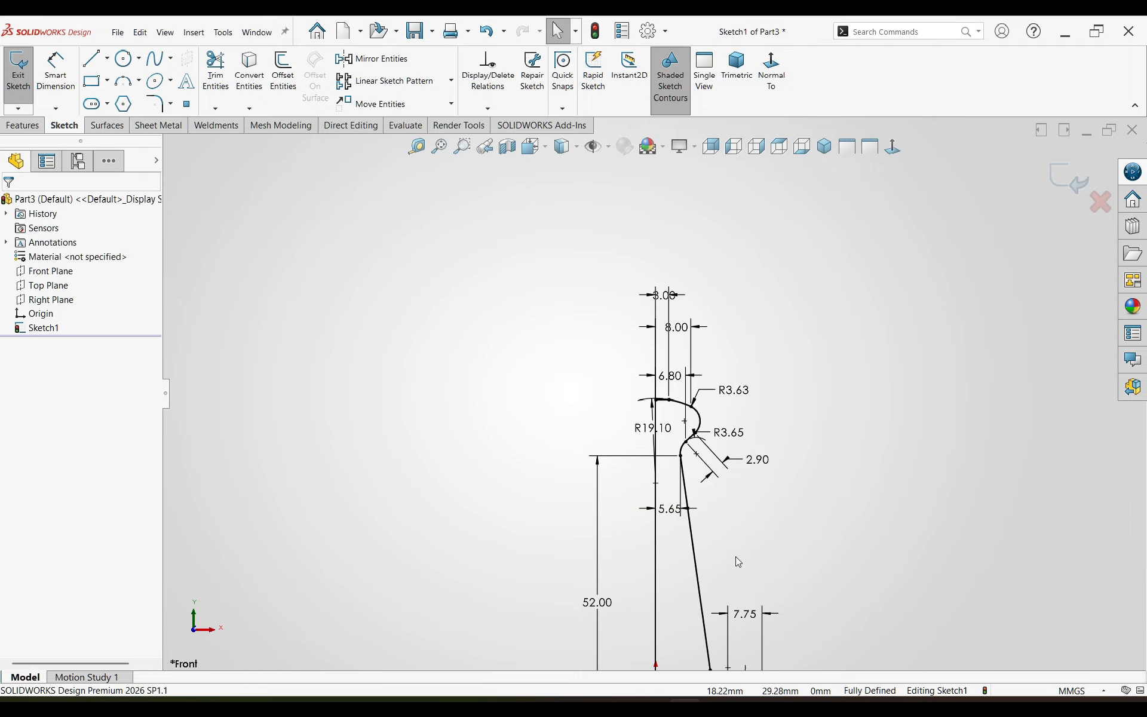
Step: Mirror the whole half profile of the wire handle about the vertical centerline
key(f)
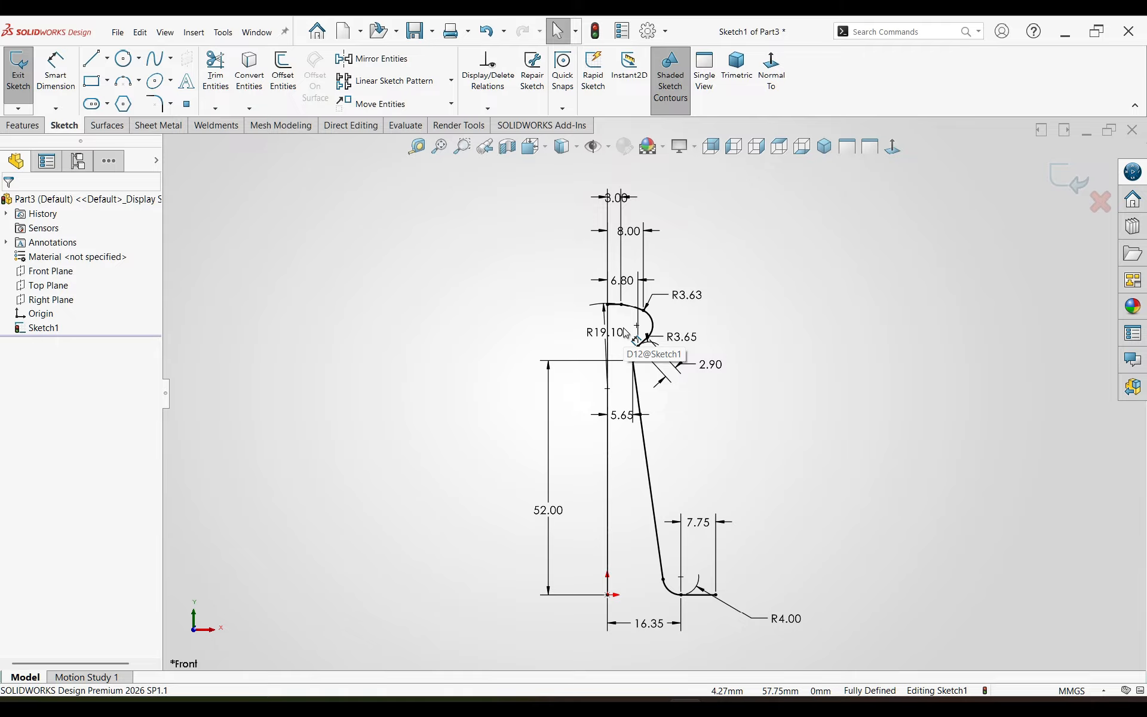
mouse_move(824, 186)
mouse_down()
mouse_move(588, 464)
mouse_move(550, 564)
mouse_move(588, 571)
mouse_move(640, 613)
mouse_move(615, 614)
mouse_up()
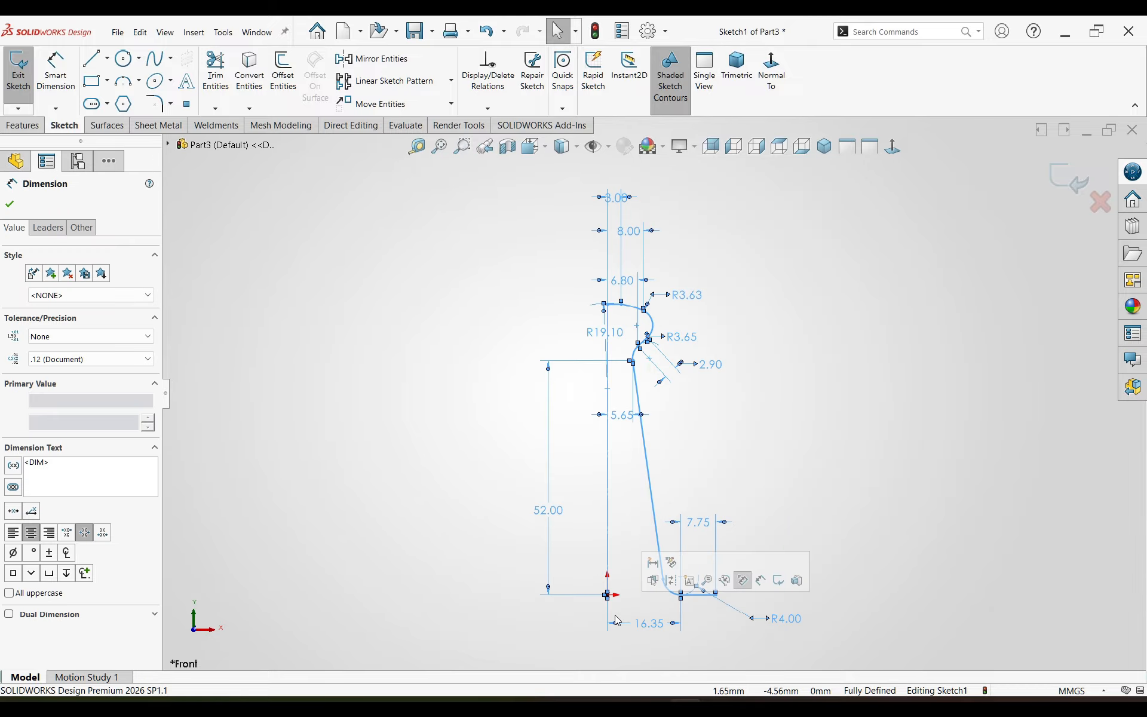
click(448, 377)
drag(819, 216, 418, 669)
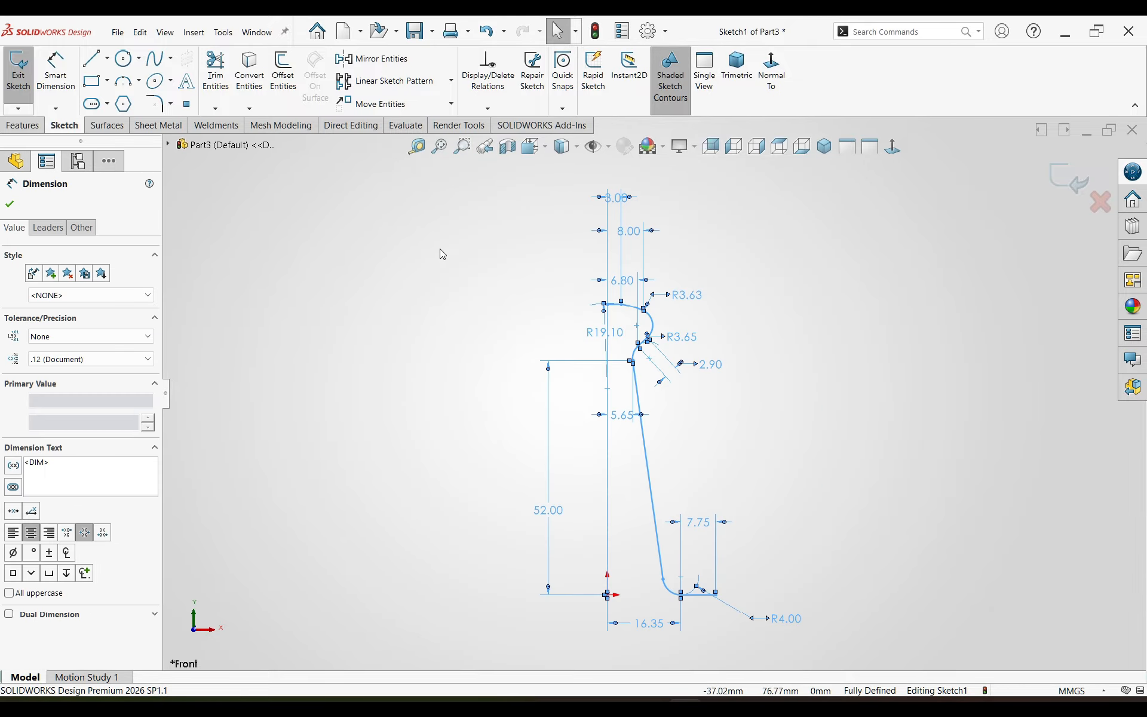
click(376, 58)
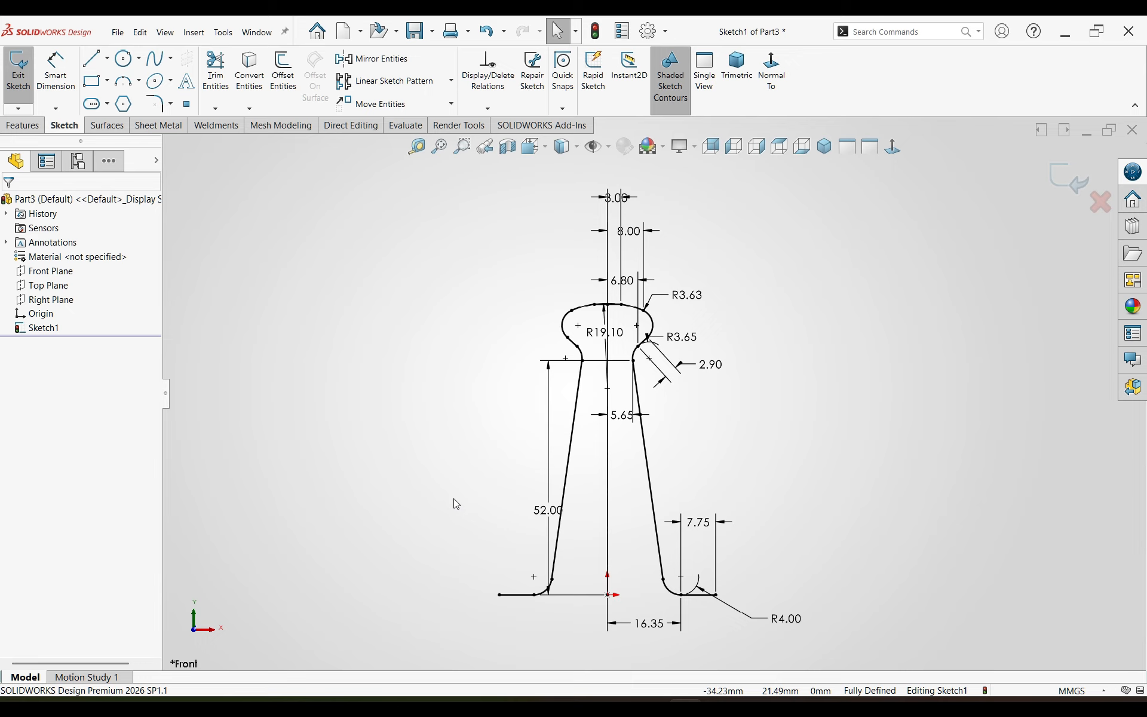
Step: Sweep a 2.5 mm diameter circular profile along the mirrored handle sketch
click(23, 125)
click(144, 58)
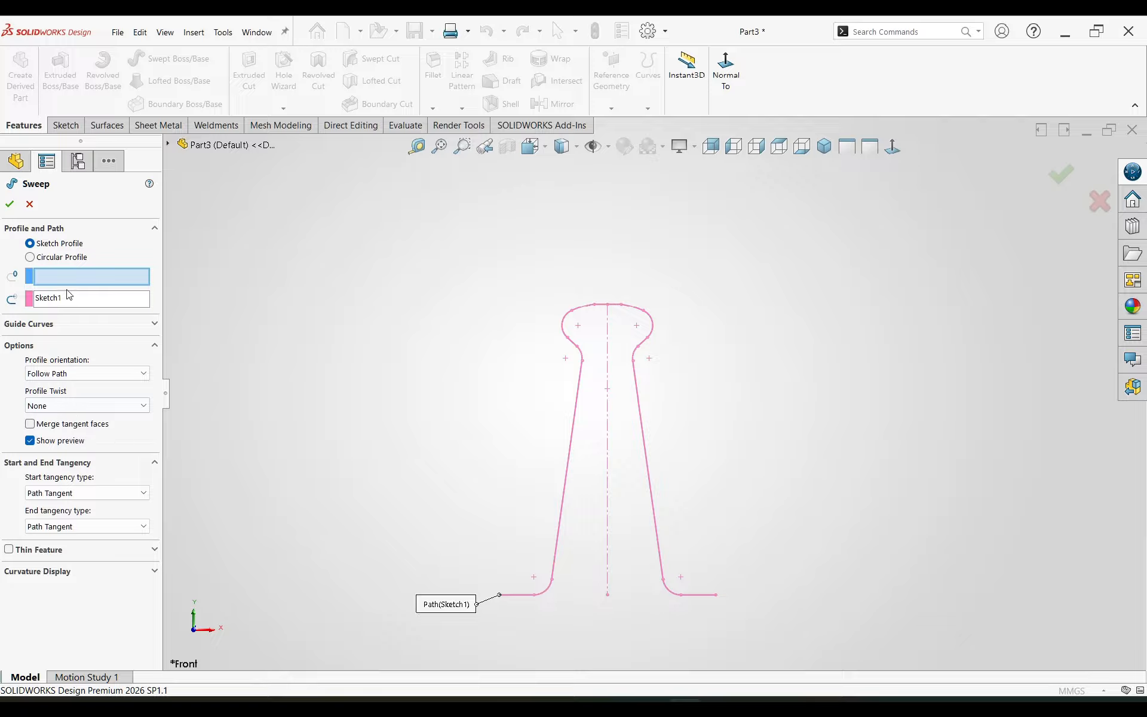
click(60, 258)
text(2)
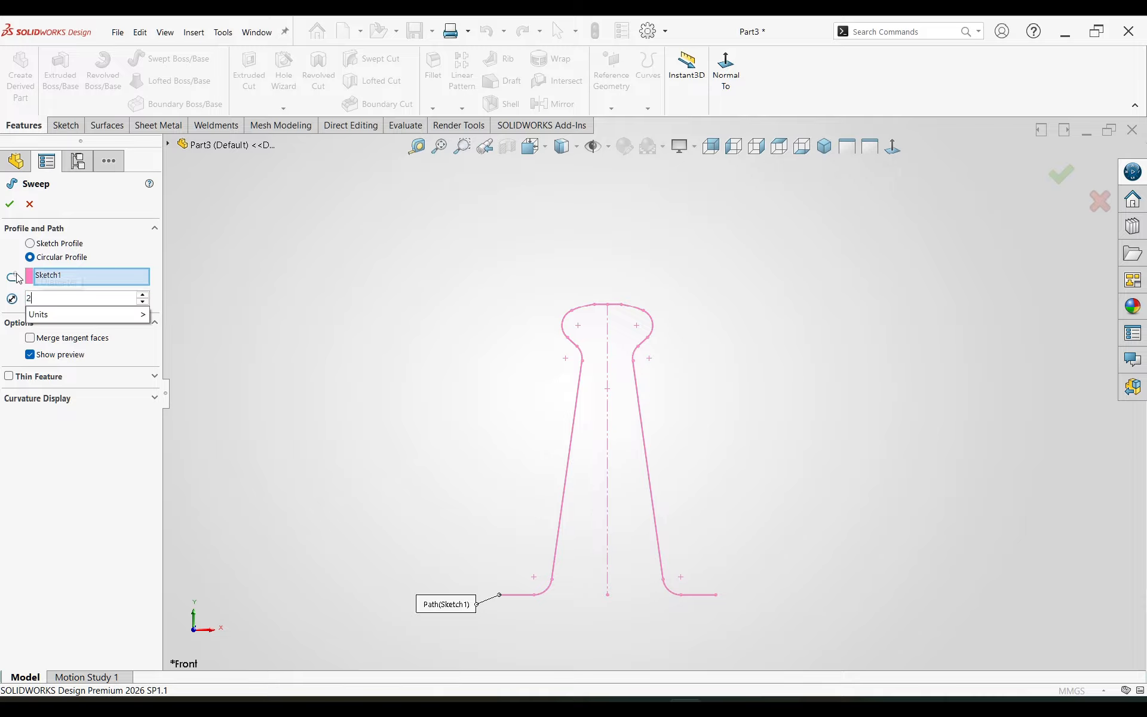
text(.5)
key(Return)
click(9, 205)
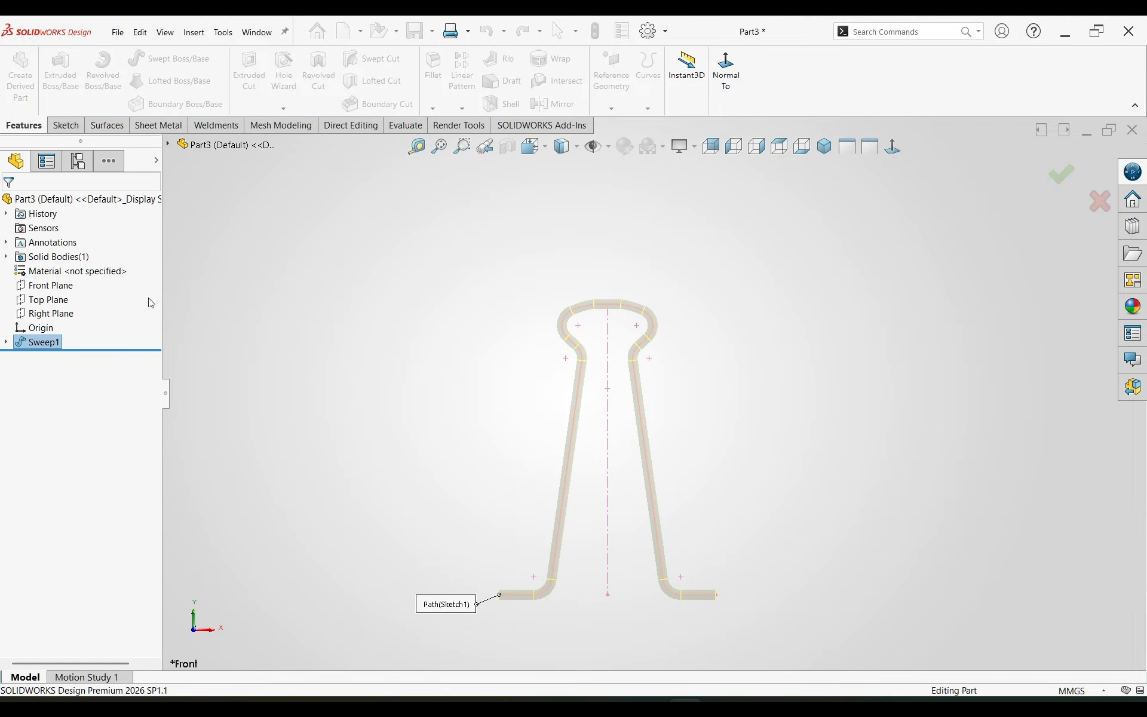
Step: Start saving the part, and create and open a new folder named Blinder Clip inside the Solidworks folder
middle_drag(543, 479, 531, 396)
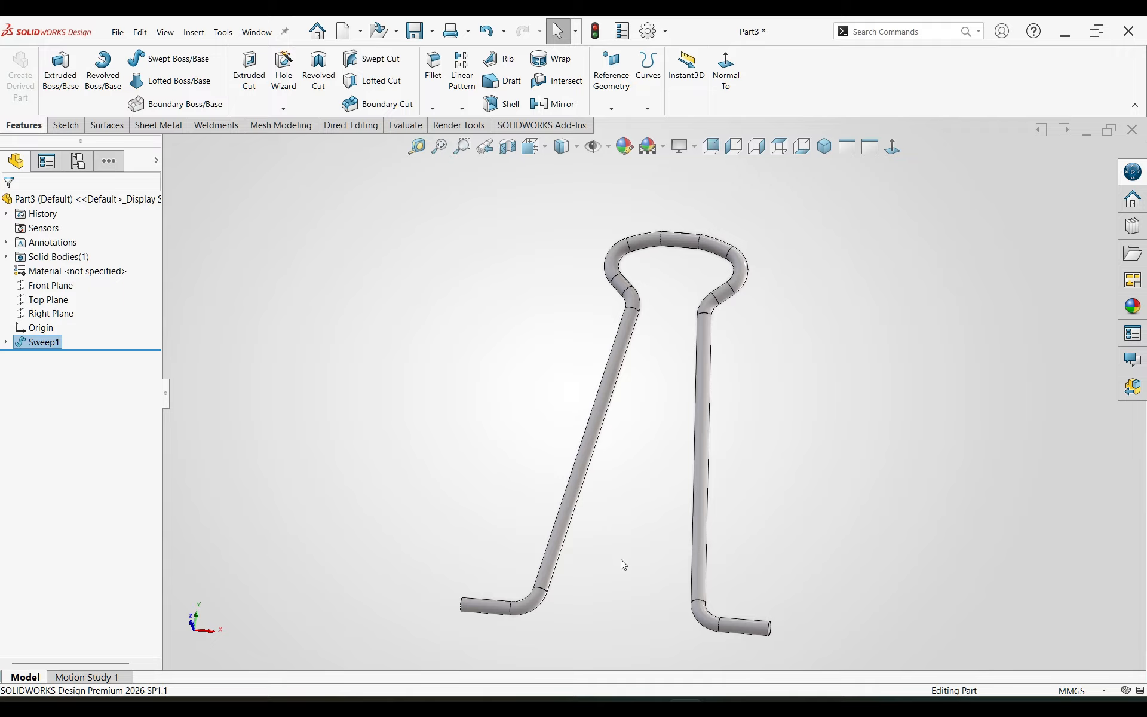
middle_drag(623, 564, 459, 457)
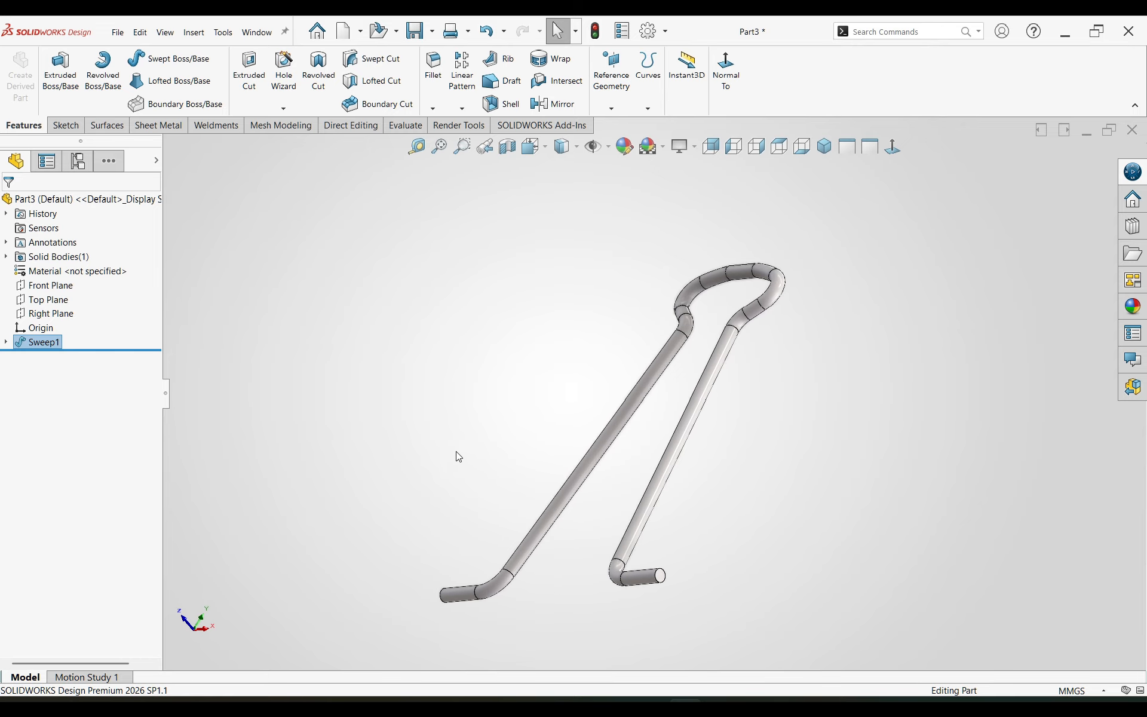
click(454, 452)
key(ctrl+s)
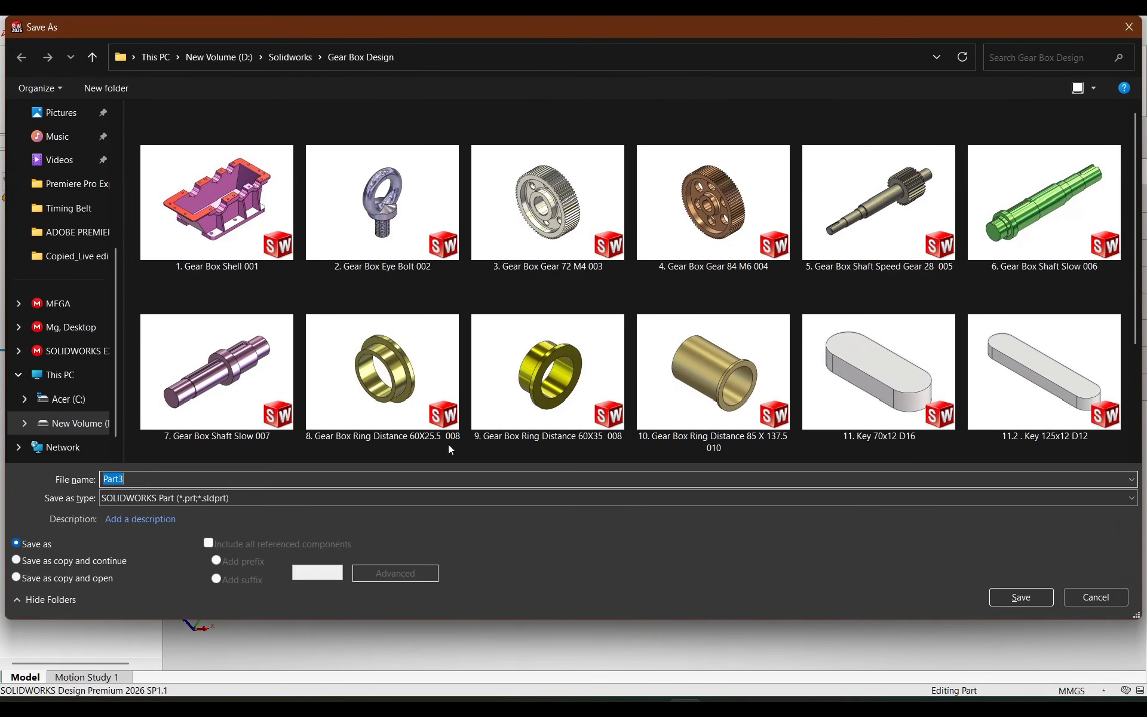
click(290, 58)
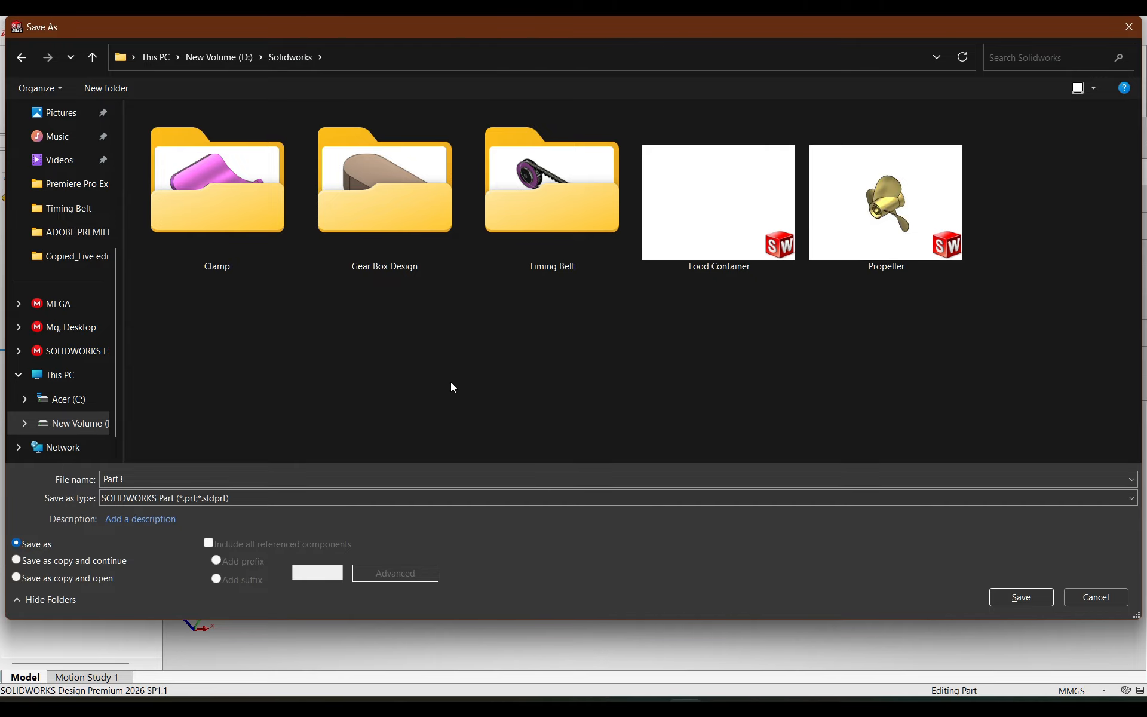
key(ctrl+shift+n)
text(Blin)
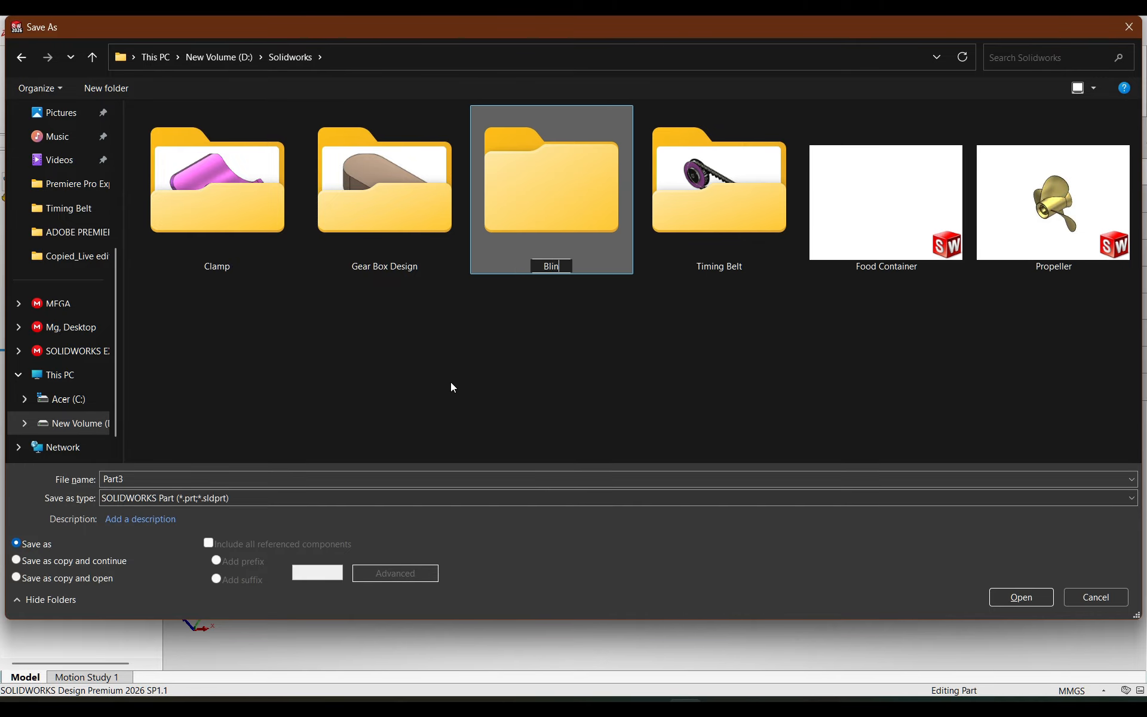
text(der Clip)
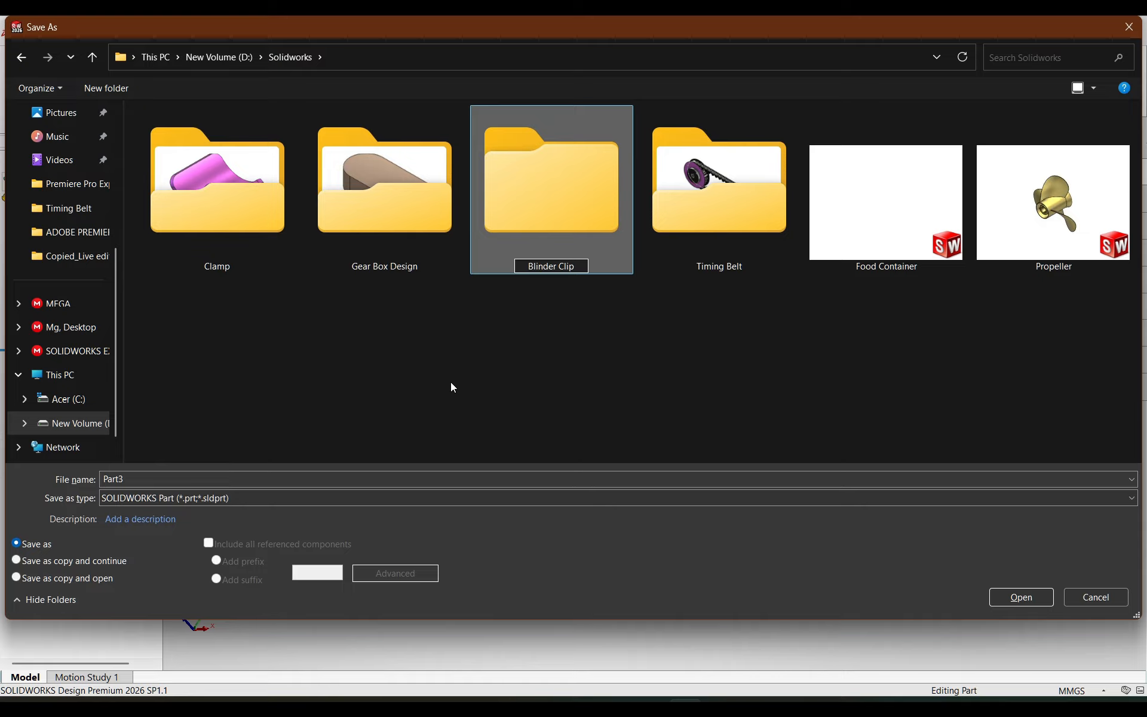
key(Return)
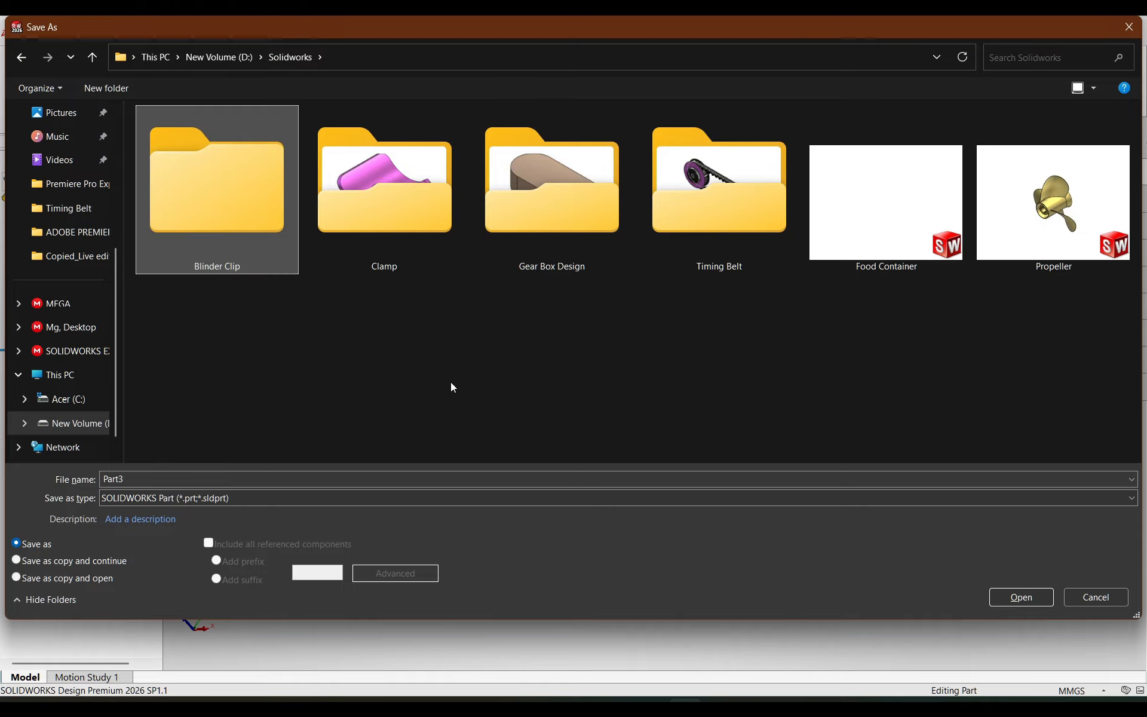
key(Return)
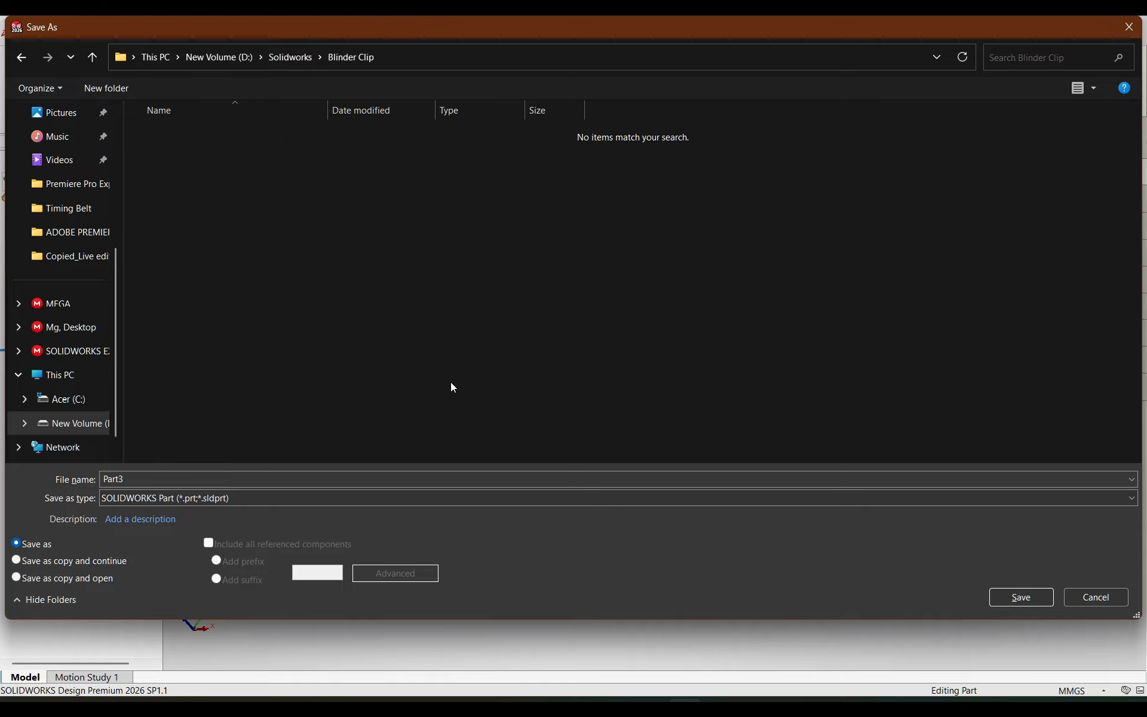
Step: Save the wire handle in the Blinder Clip folder under the name Part 1
click(184, 479)
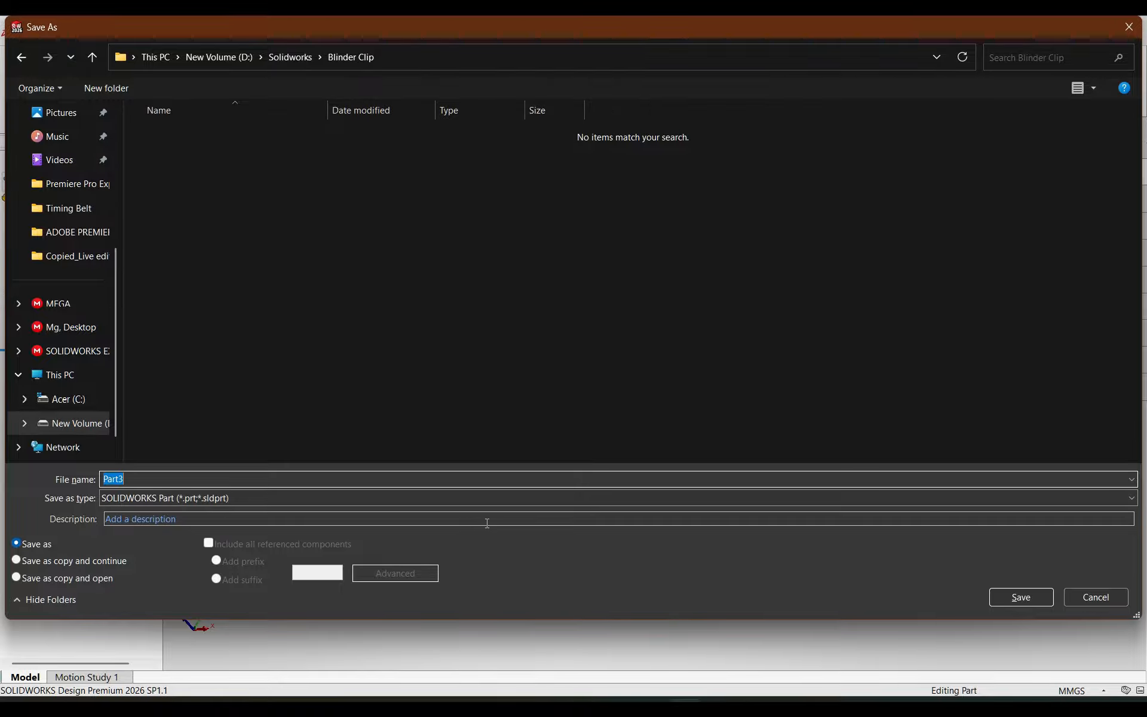
text(Part)
key(Return)
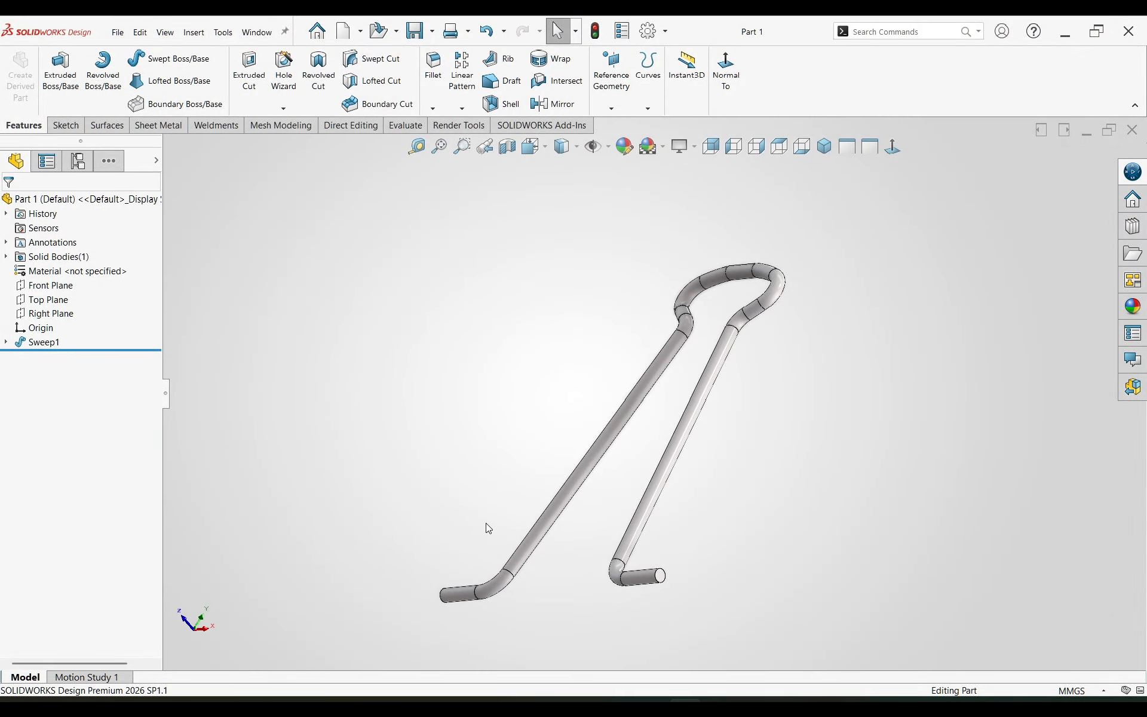
Step: Apply the polished steel metal appearance to the whole part and tint it with the pale orange standard swatch
middle_drag(485, 522, 584, 462)
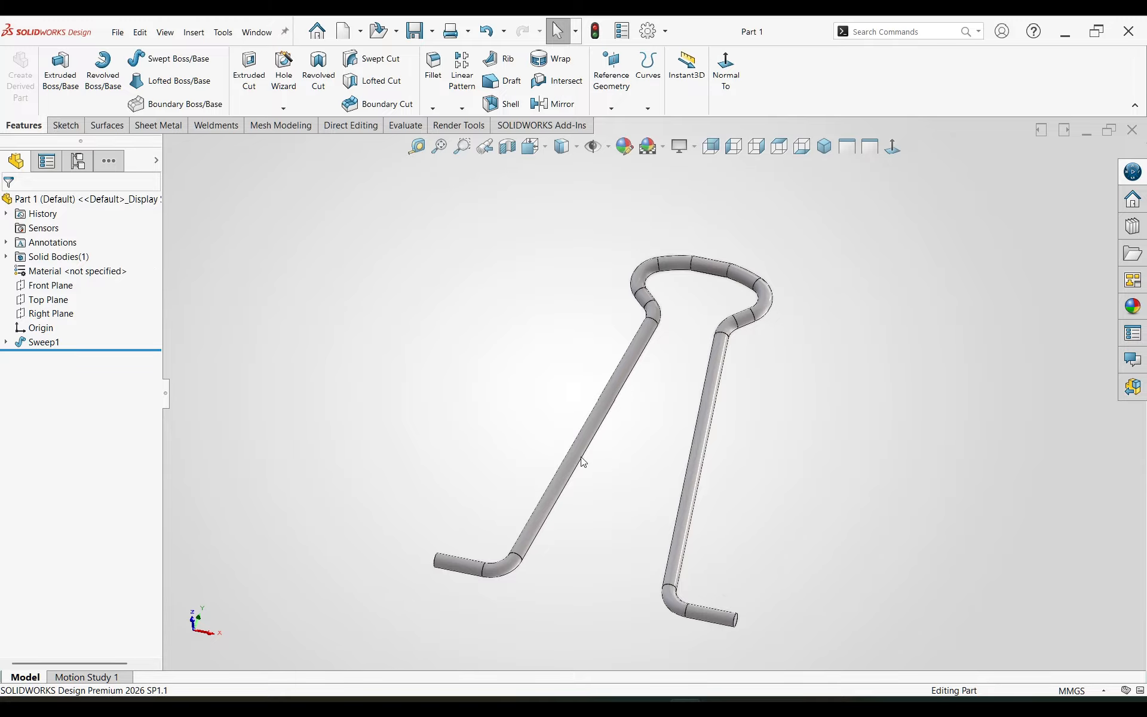
click(90, 199)
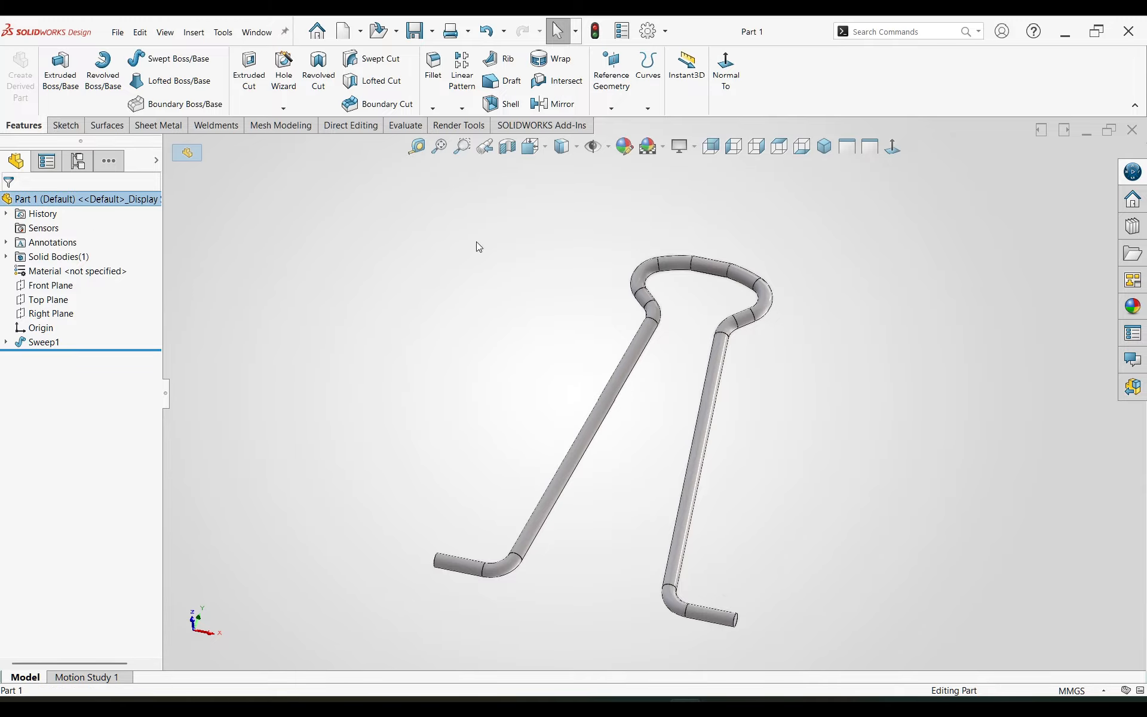
click(634, 154)
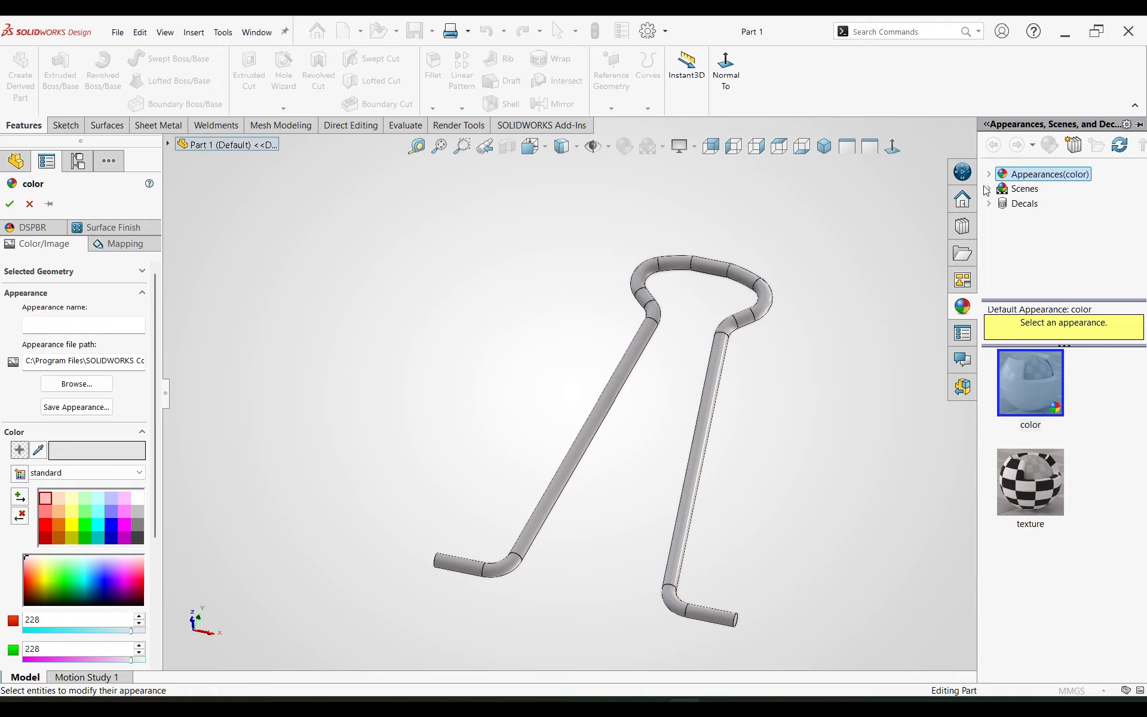
click(989, 174)
click(1019, 203)
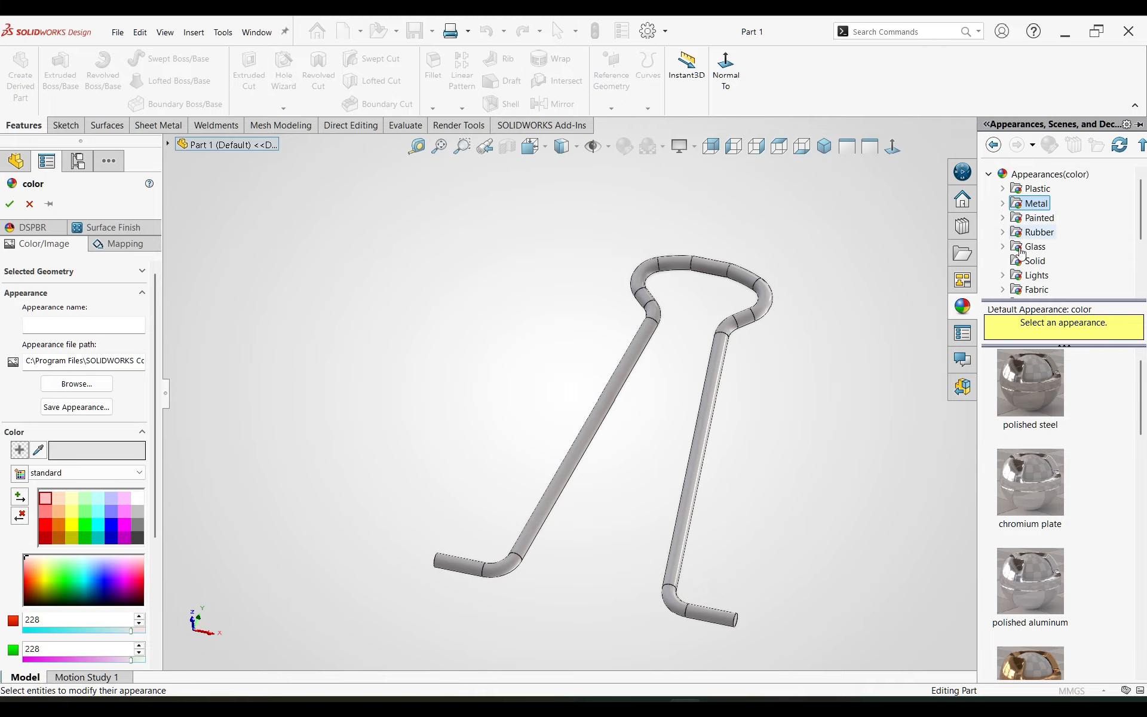
click(1041, 402)
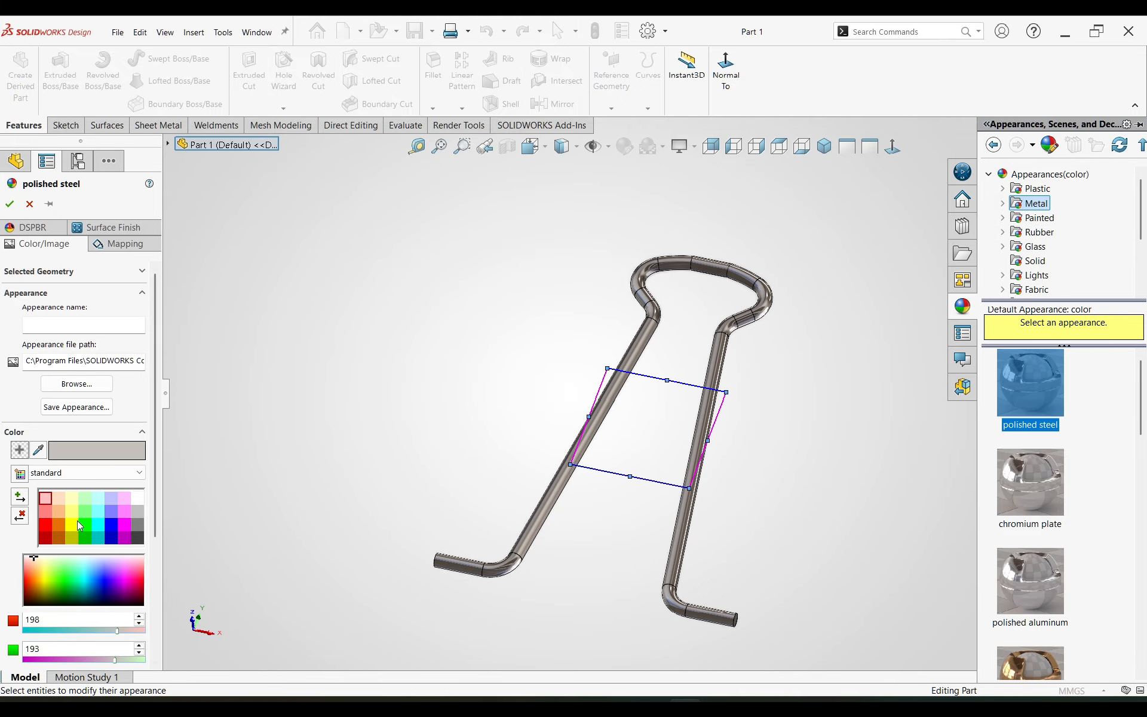
click(59, 500)
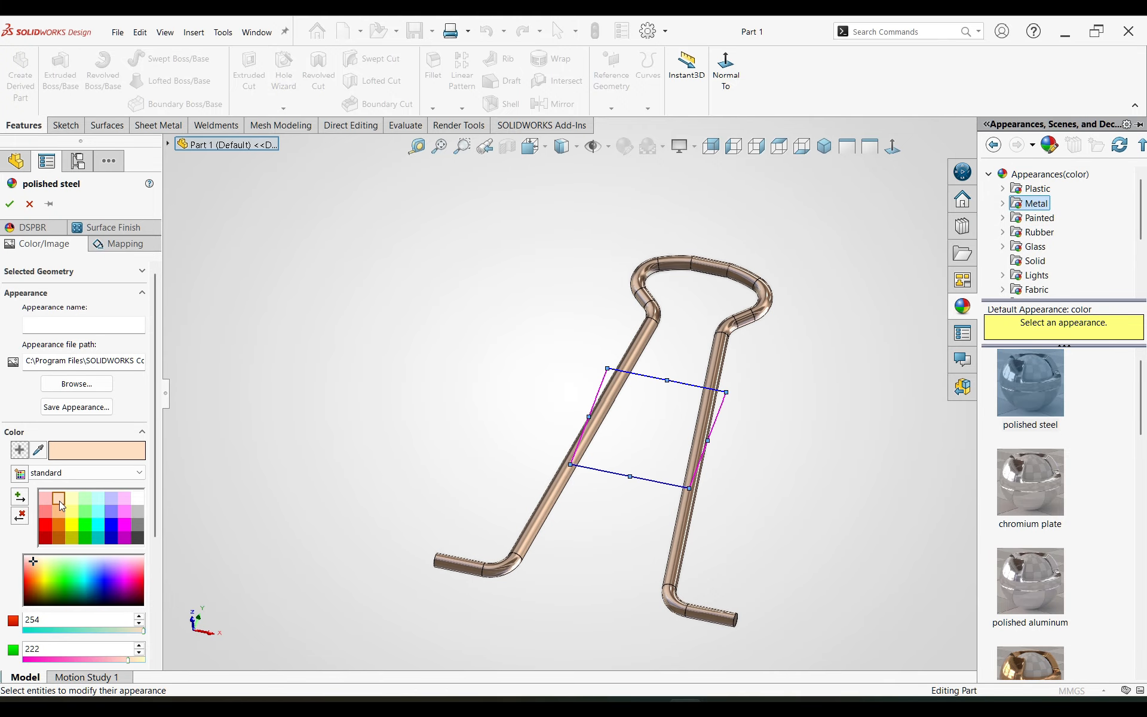
click(10, 204)
middle_drag(403, 446, 605, 547)
click(824, 146)
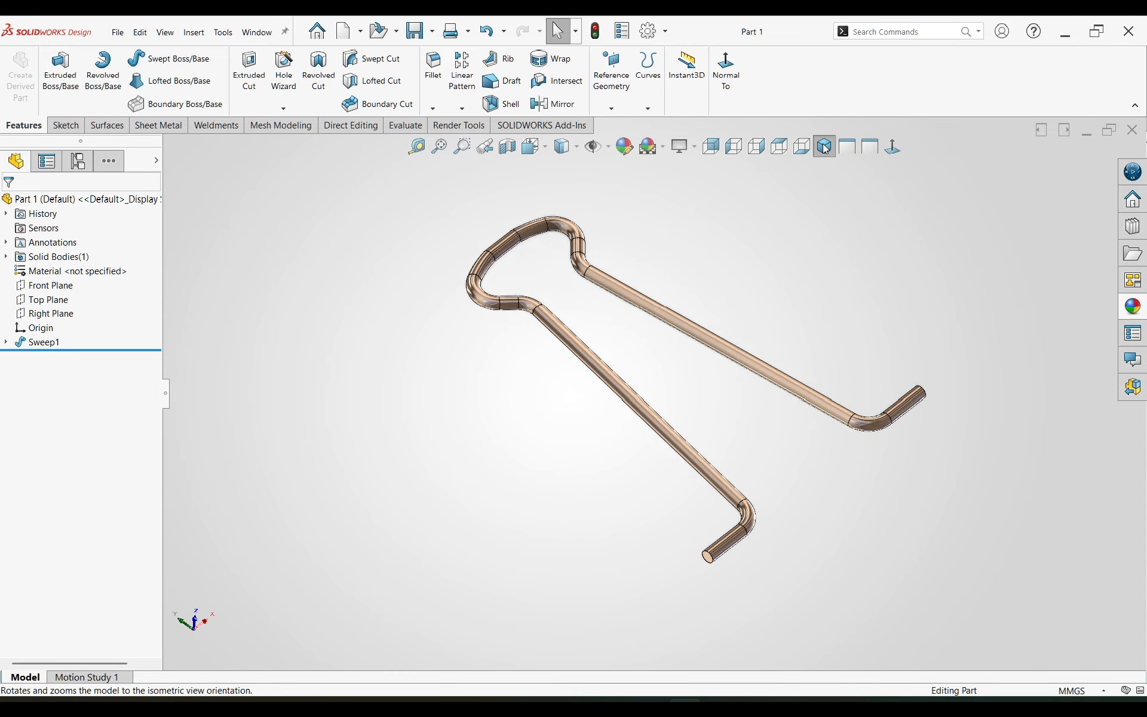
Step: Create a new part and start a sketch on the Top Plane
click(345, 31)
click(473, 484)
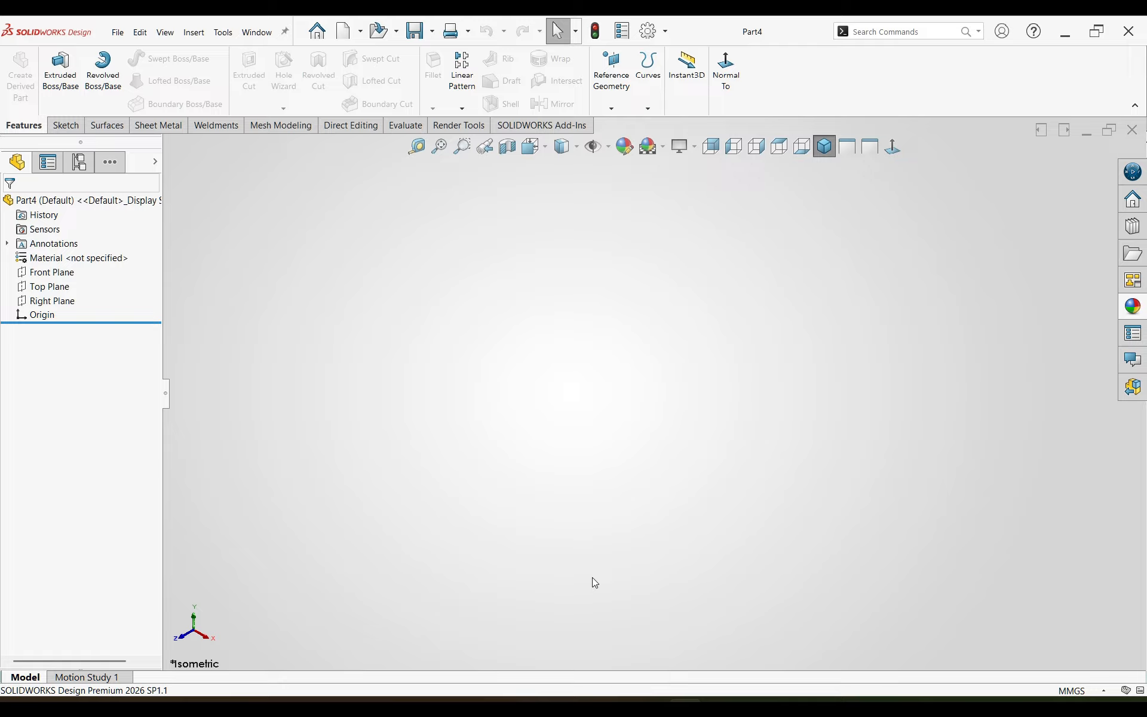
click(107, 286)
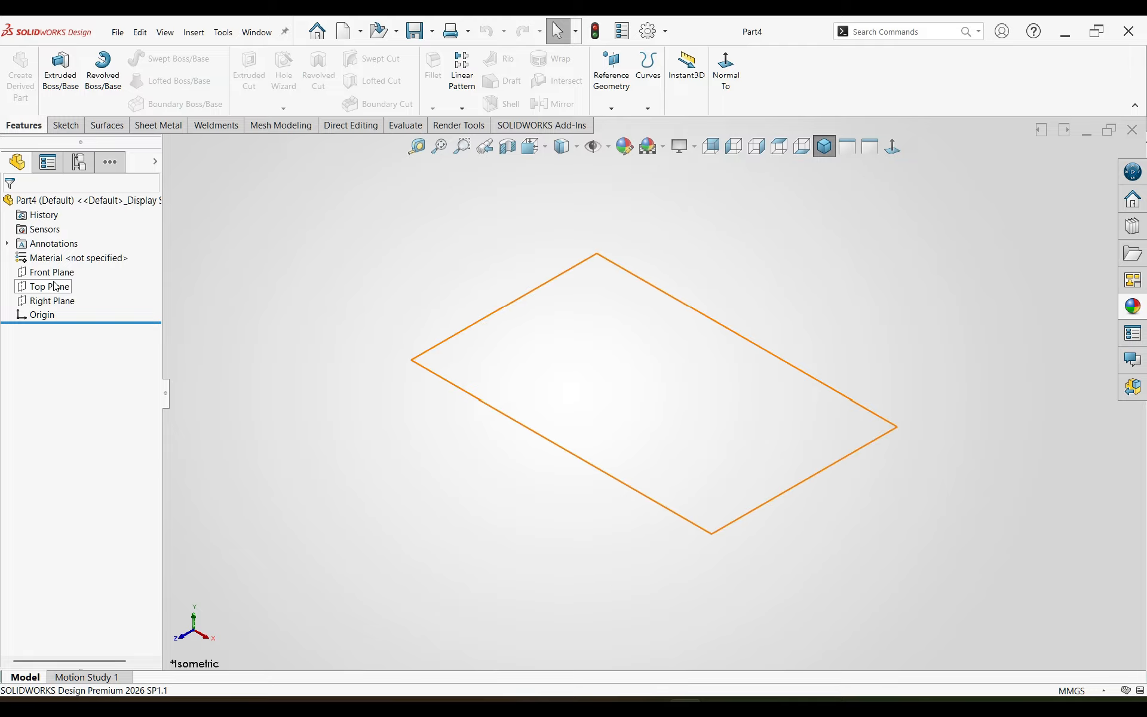
click(67, 265)
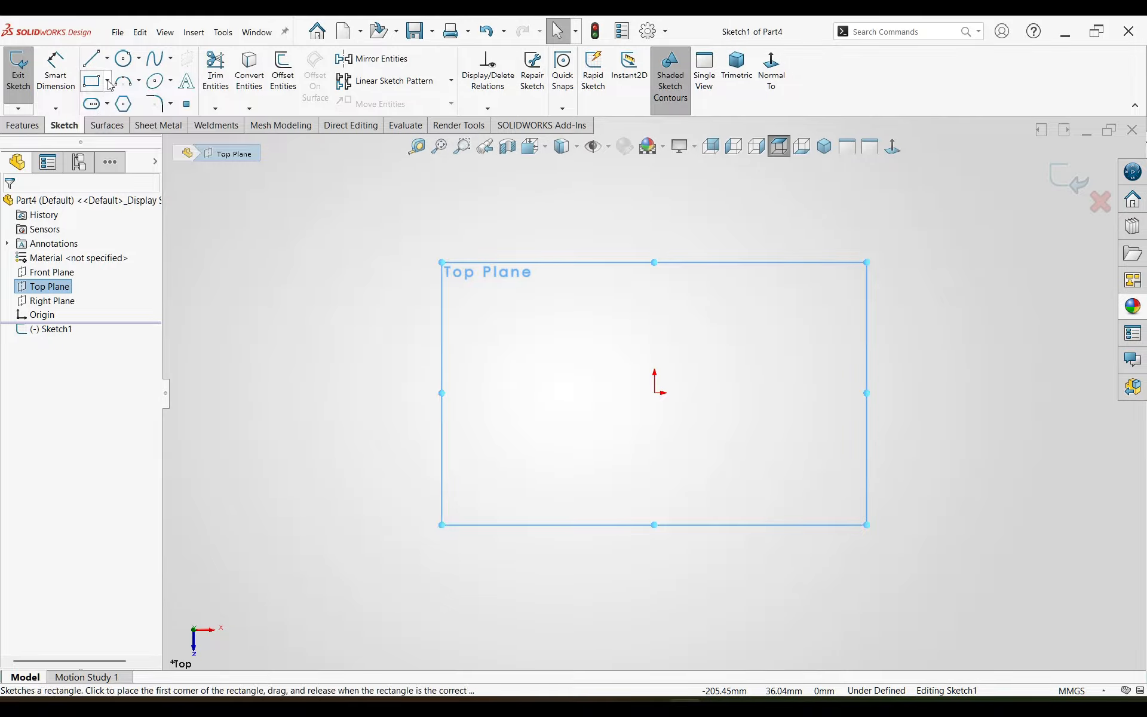
Step: Sketch a center rectangle about 127 mm wide, centered on the origin
click(111, 115)
click(657, 393)
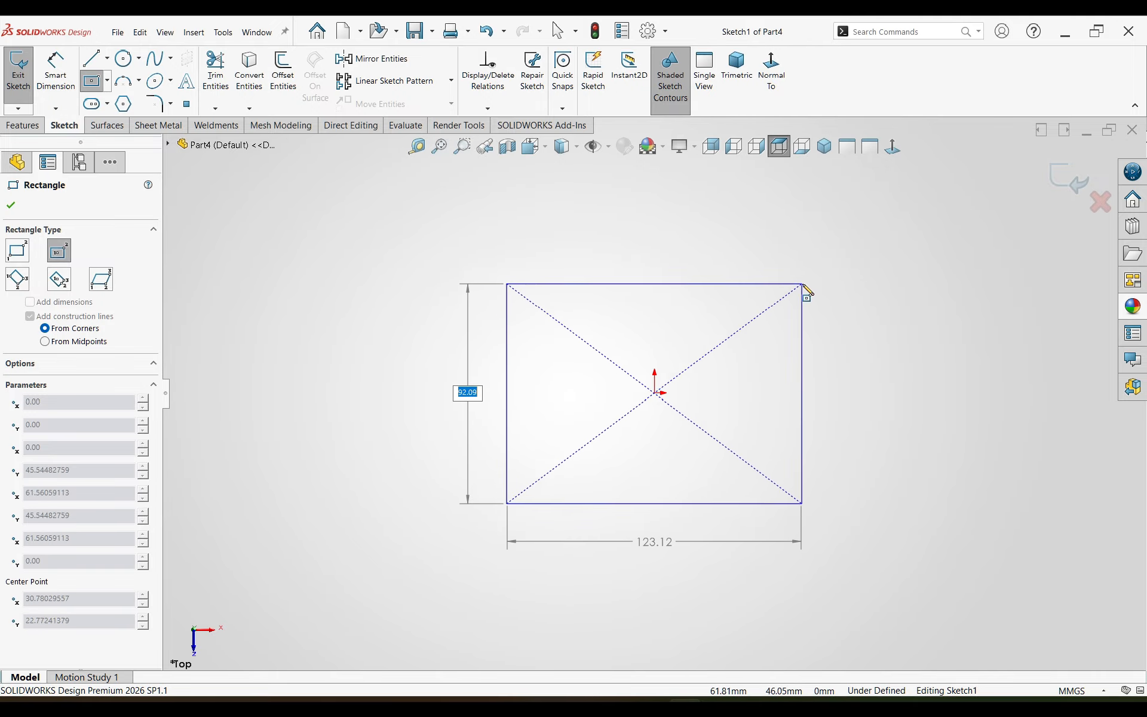
click(806, 282)
Step: Dimension the rectangle 50 mm wide and 20 mm high
right_drag(879, 502, 876, 448)
click(736, 281)
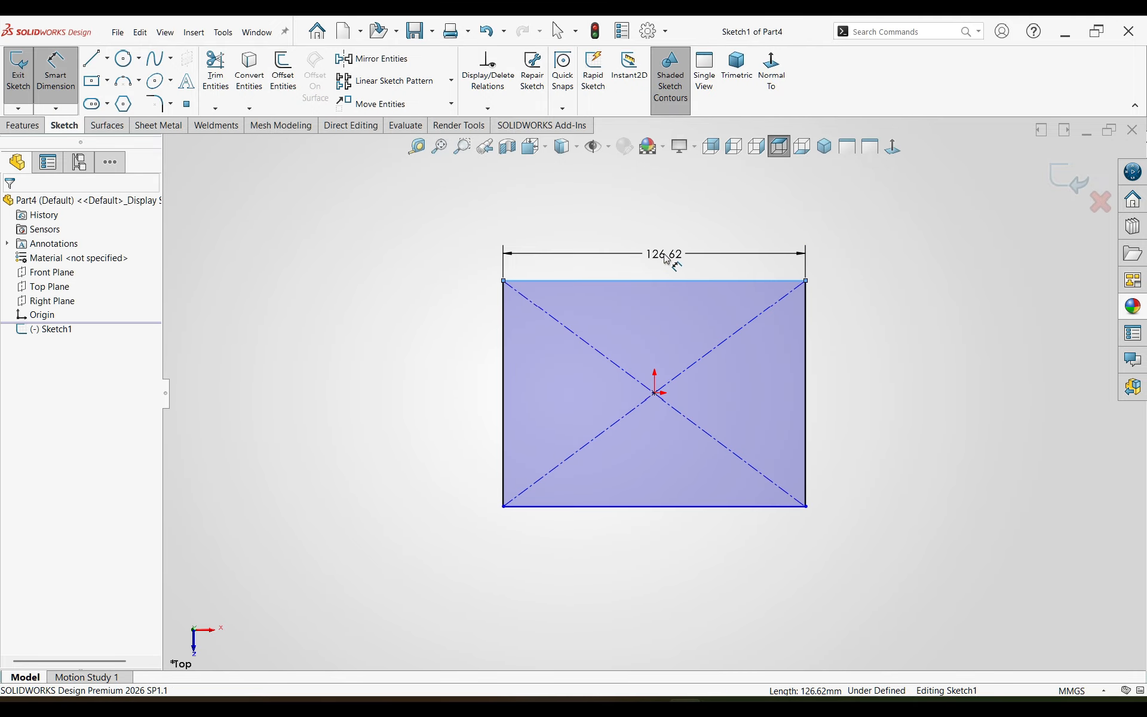
click(664, 254)
text(50)
key(Return)
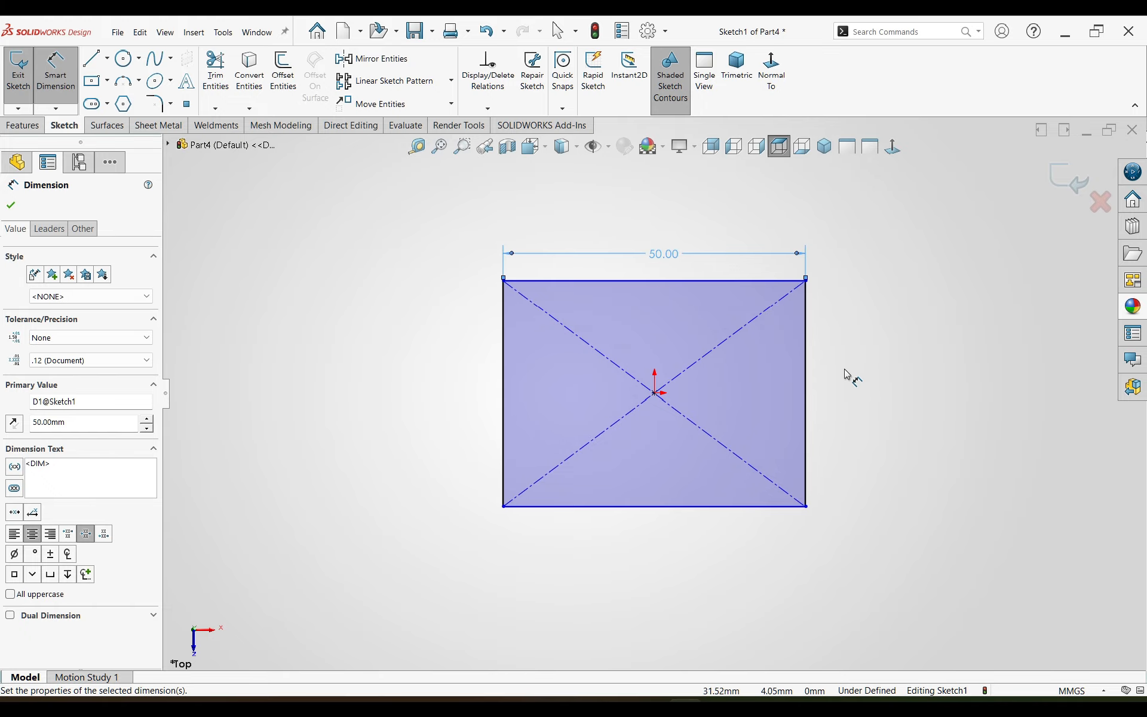
click(806, 377)
click(873, 378)
text(20)
key(Return)
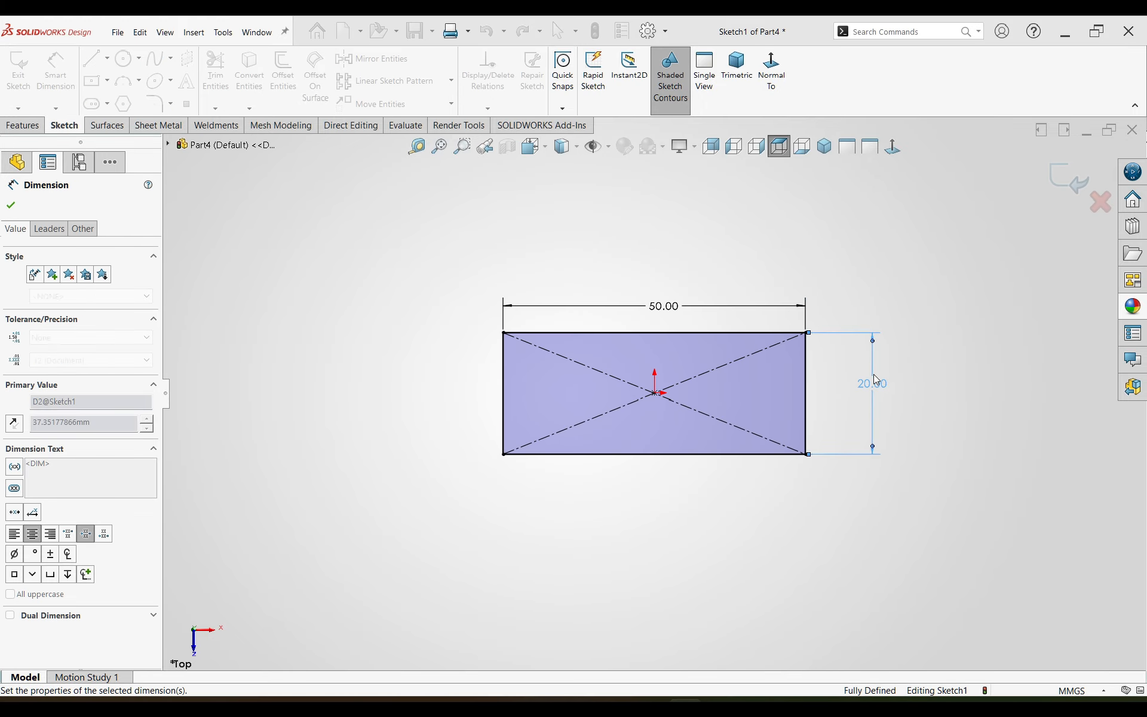
key(Escape)
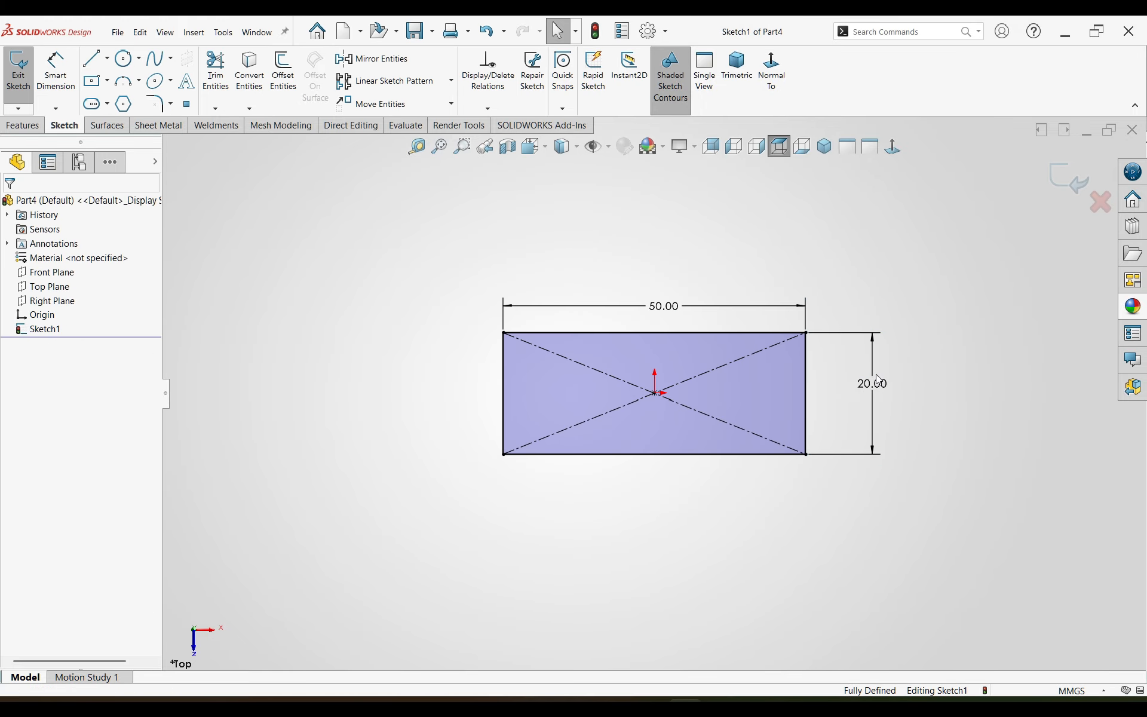
Step: Create a sheet metal base flange from the rectangle sketch with a thickness of 0.5 mm
click(159, 125)
click(48, 83)
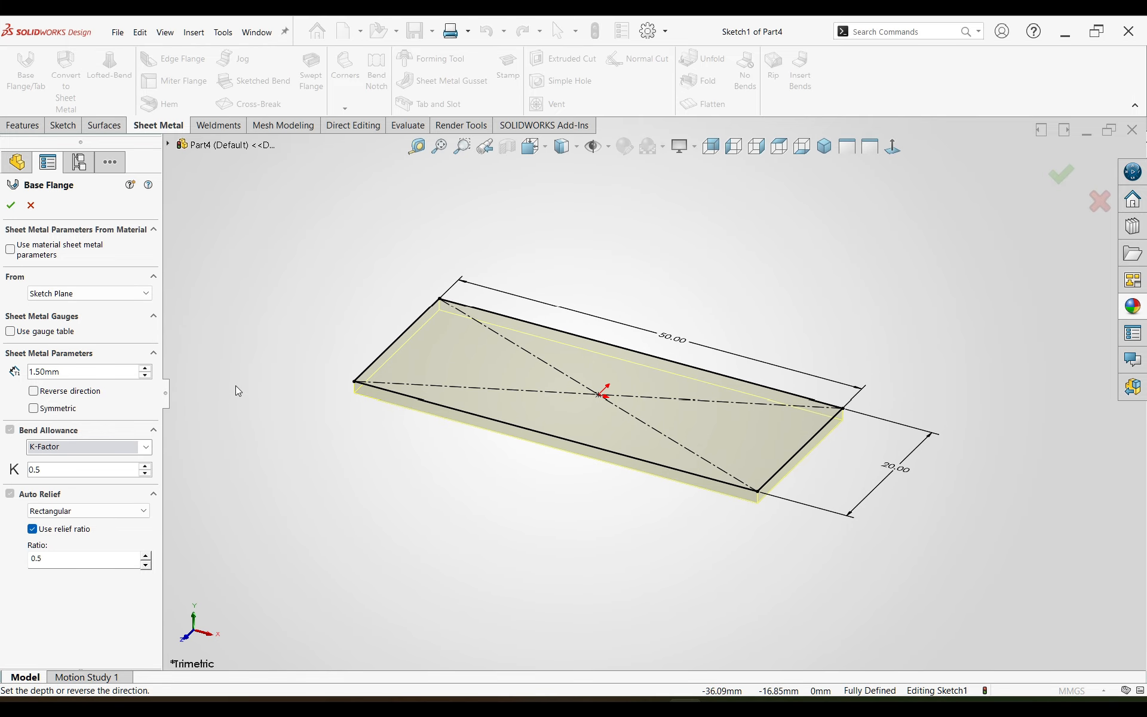
drag(67, 371, 1, 352)
text(.5)
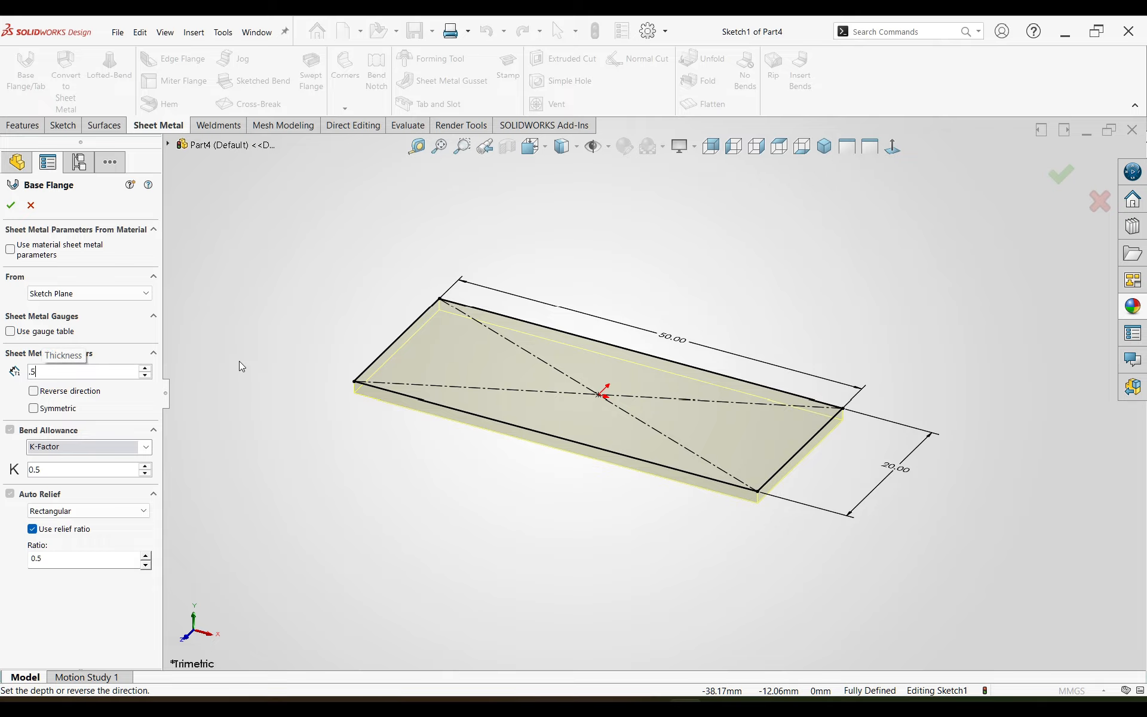
key(Return)
key(Return)
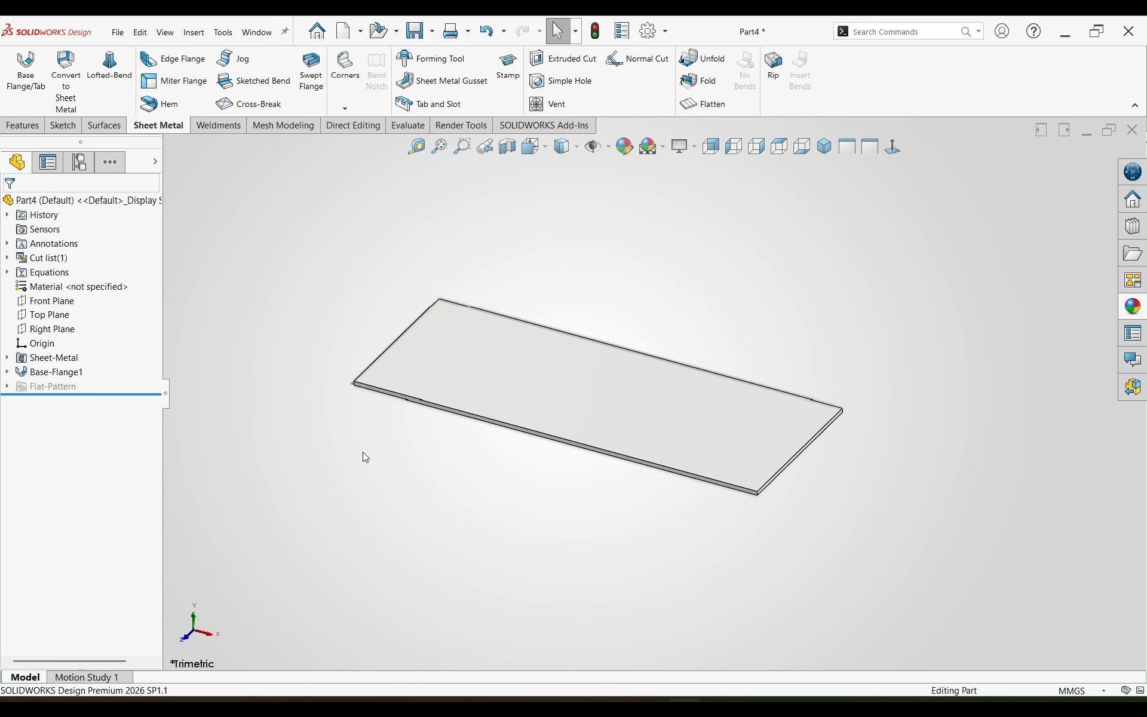
Step: Sketch a horizontal line on the plate's upper face, joining the midpoints of its two short edges
click(651, 376)
click(688, 353)
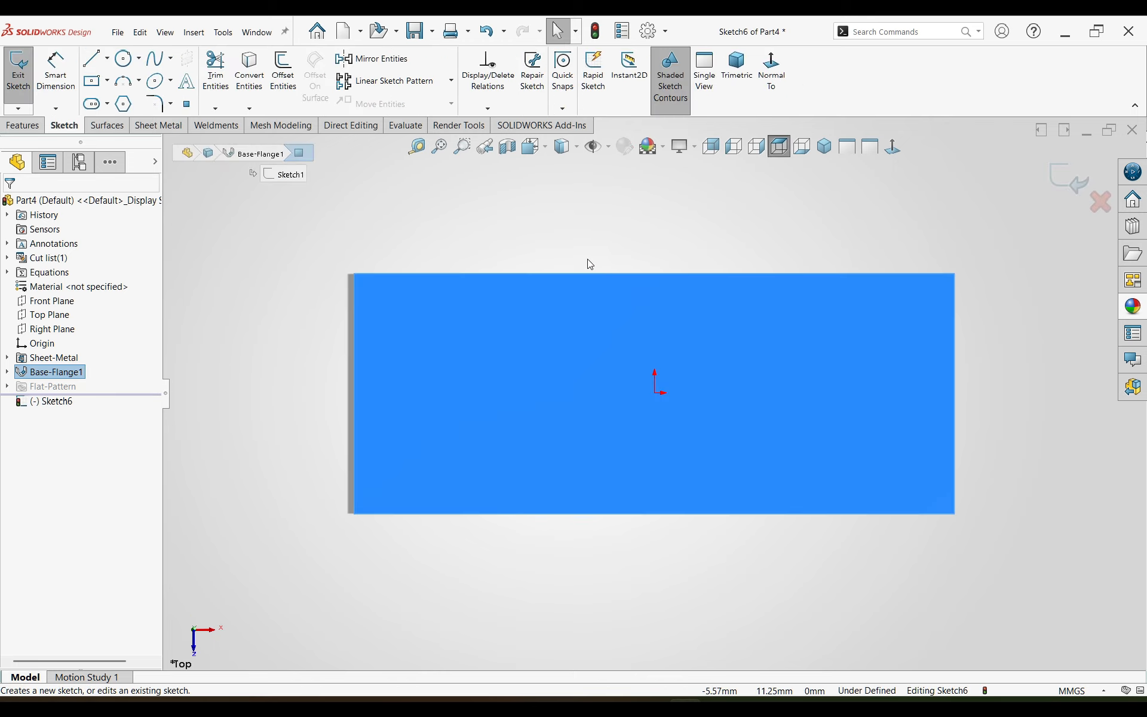
click(241, 217)
click(94, 58)
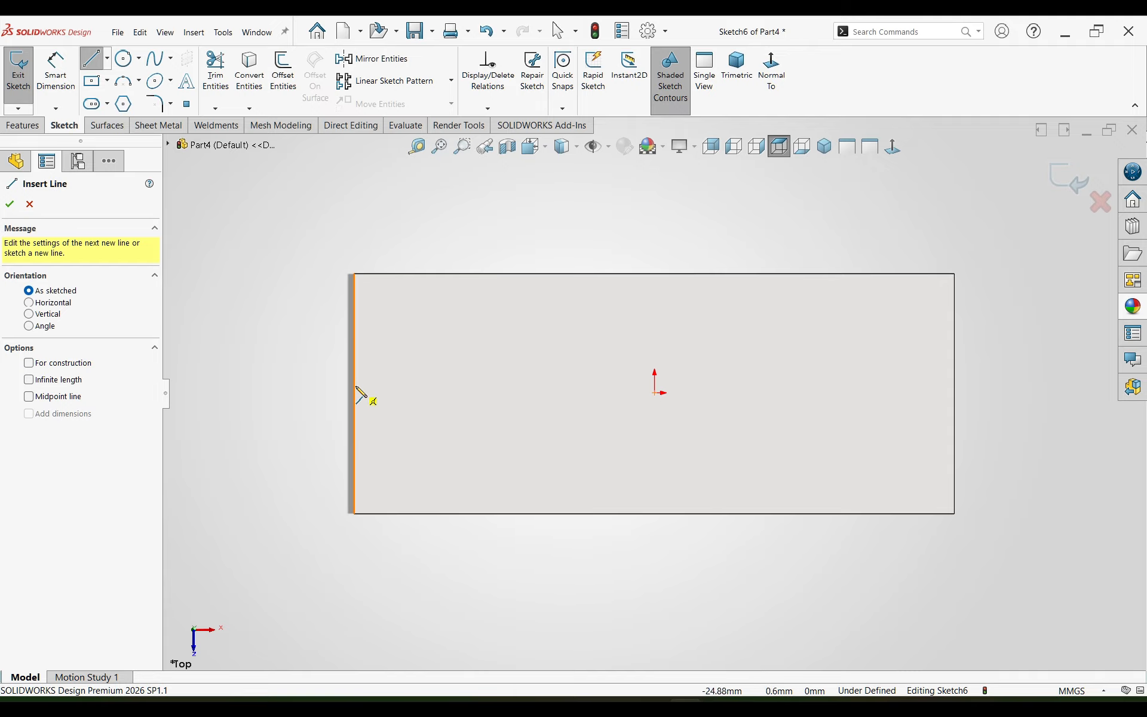
click(353, 392)
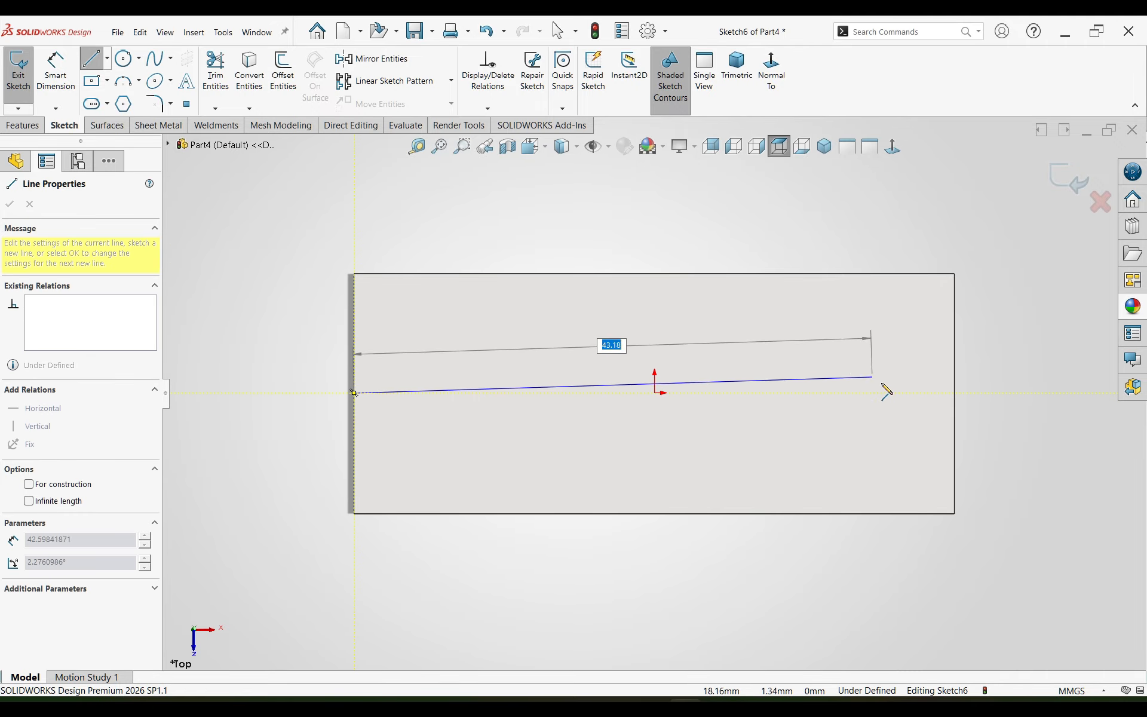
click(954, 393)
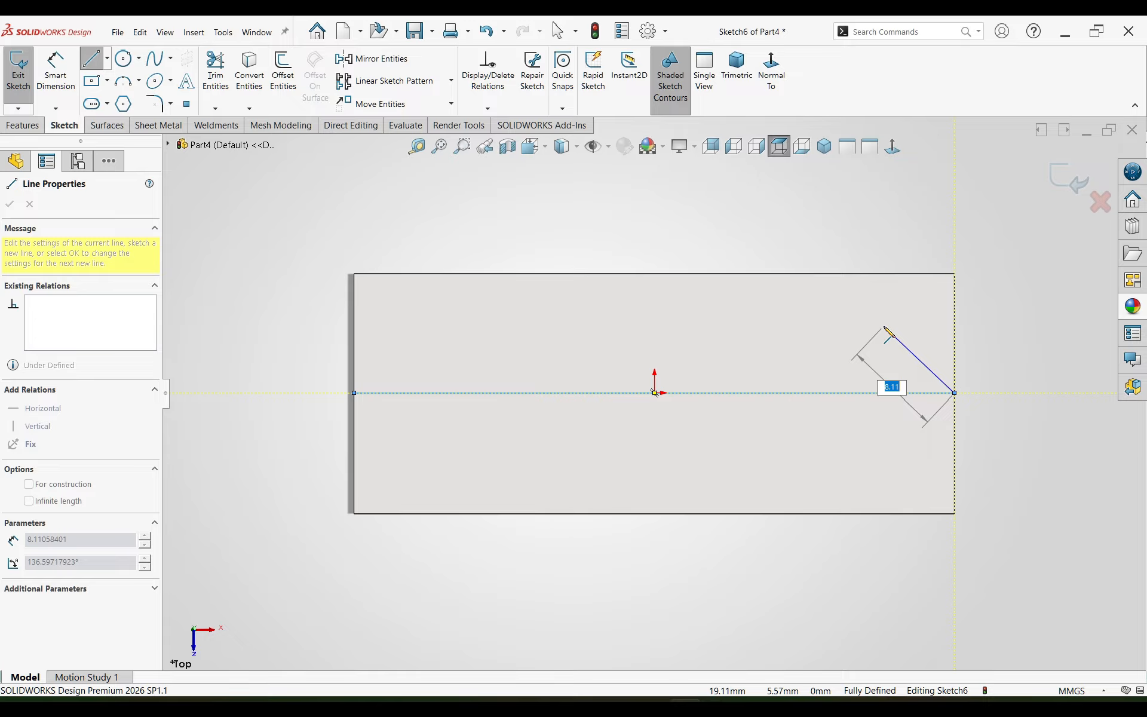
key(Escape)
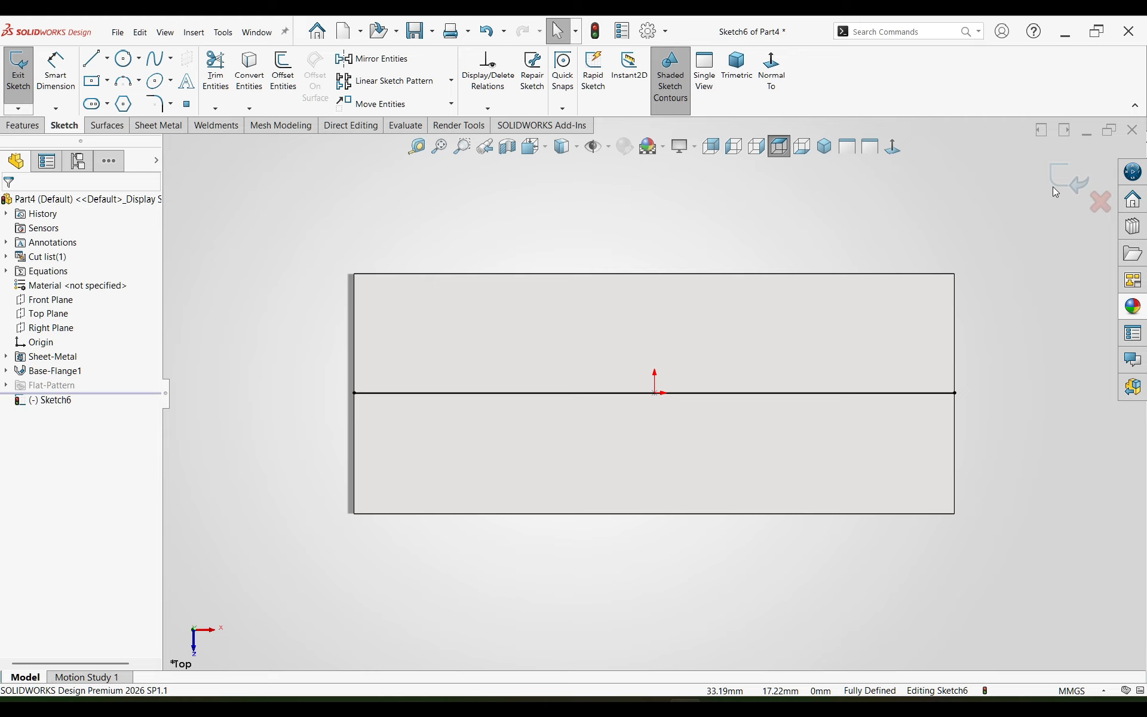
Step: Start a Sketched Bend along the middle line and choose the rear half of the plate as the fixed face
click(106, 124)
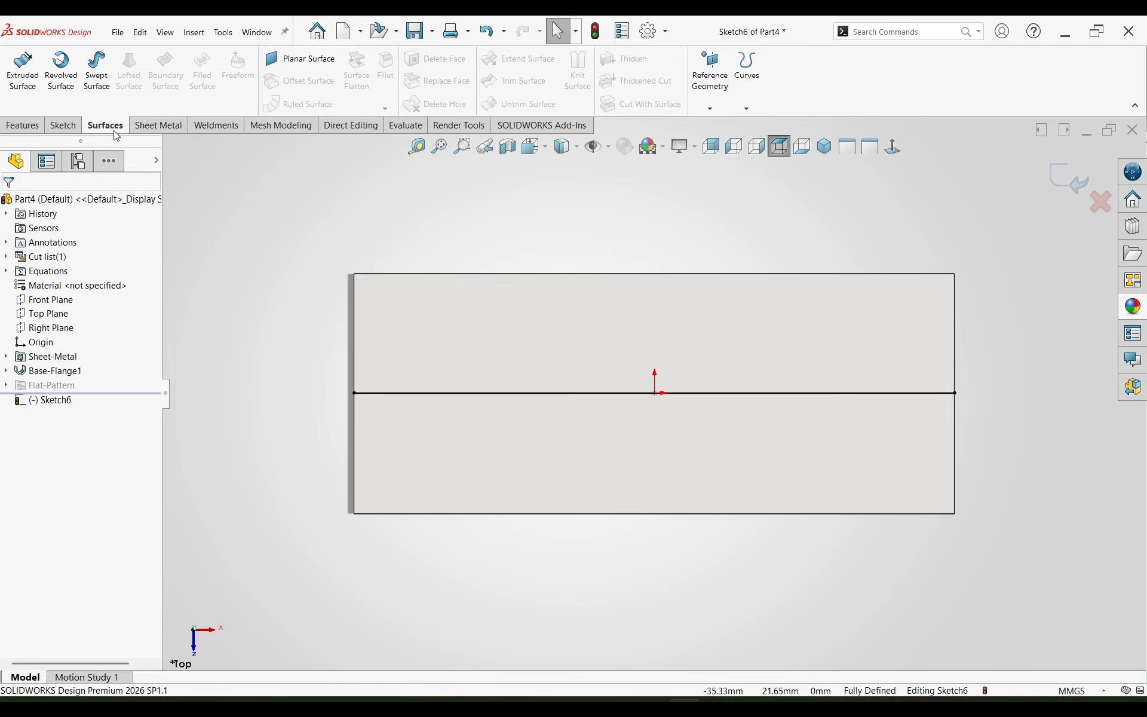
click(158, 125)
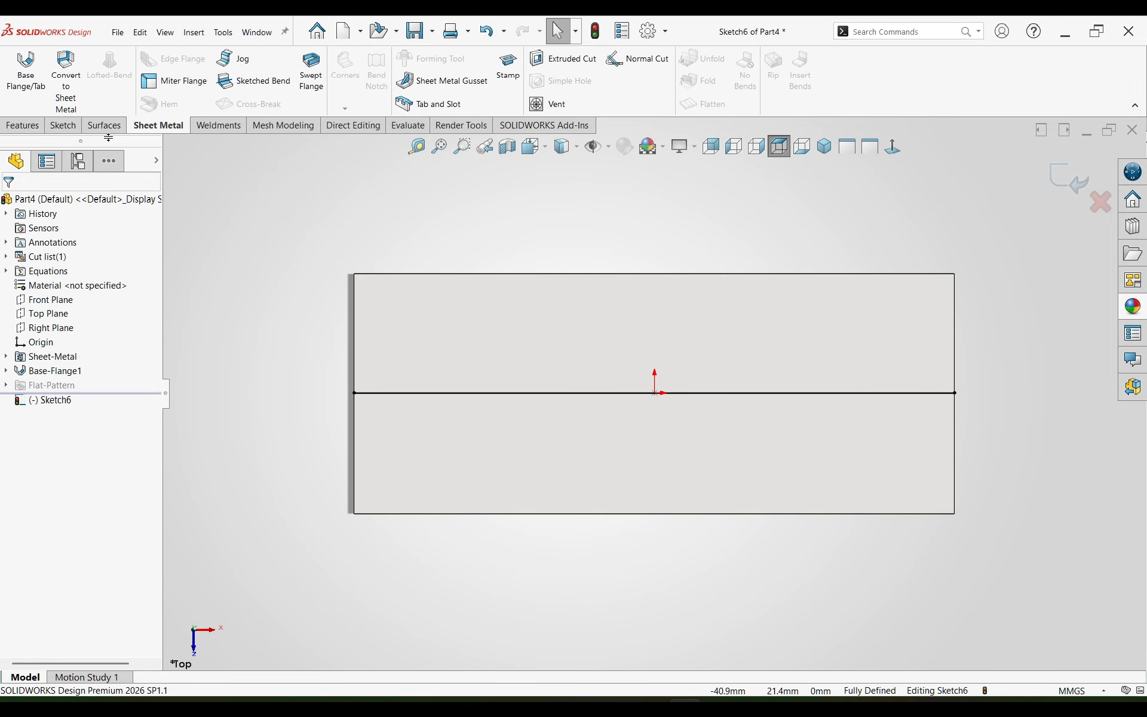
click(255, 81)
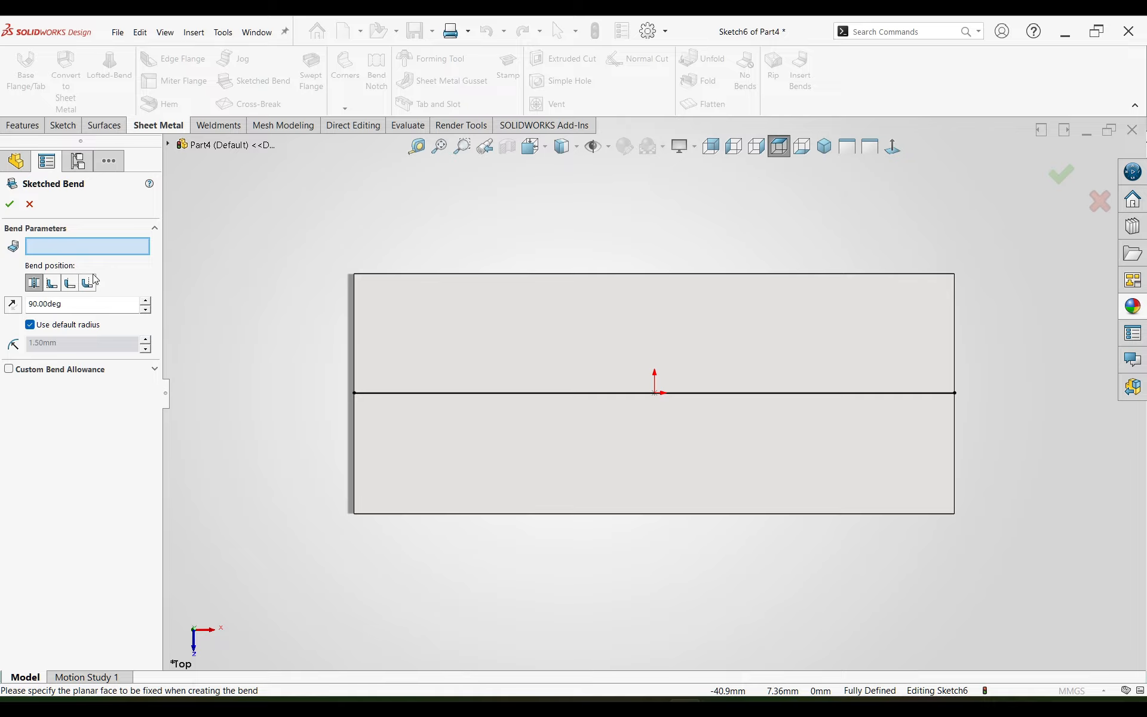
click(445, 415)
middle_drag(445, 415, 355, 253)
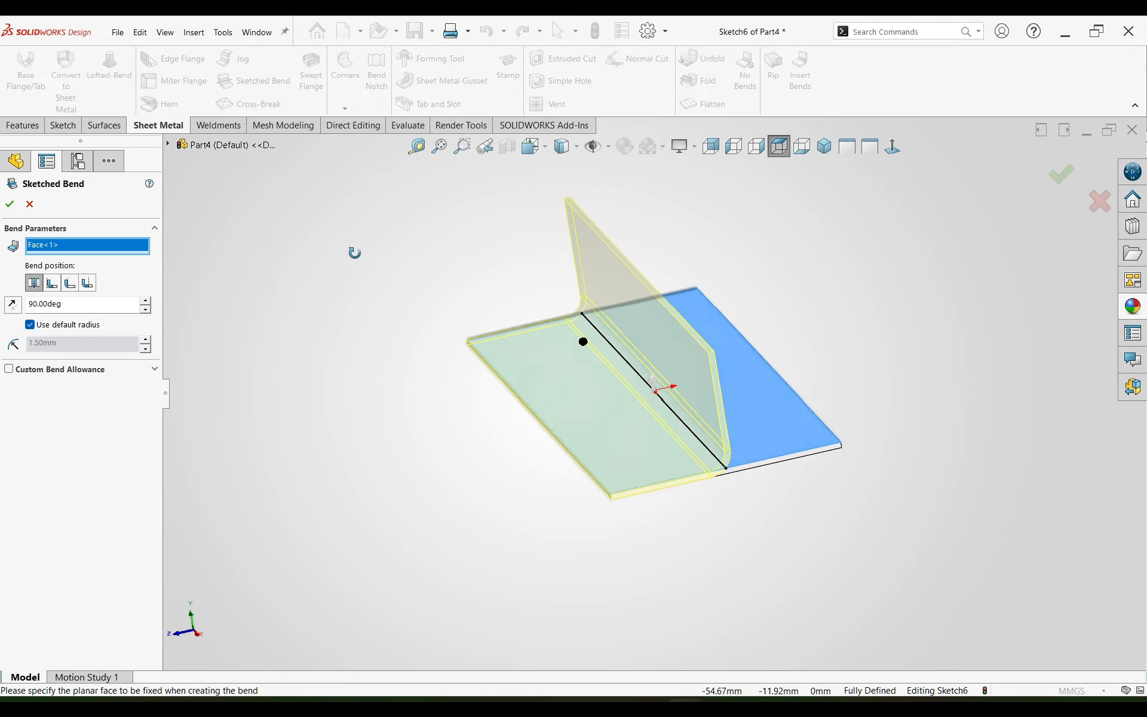
click(824, 145)
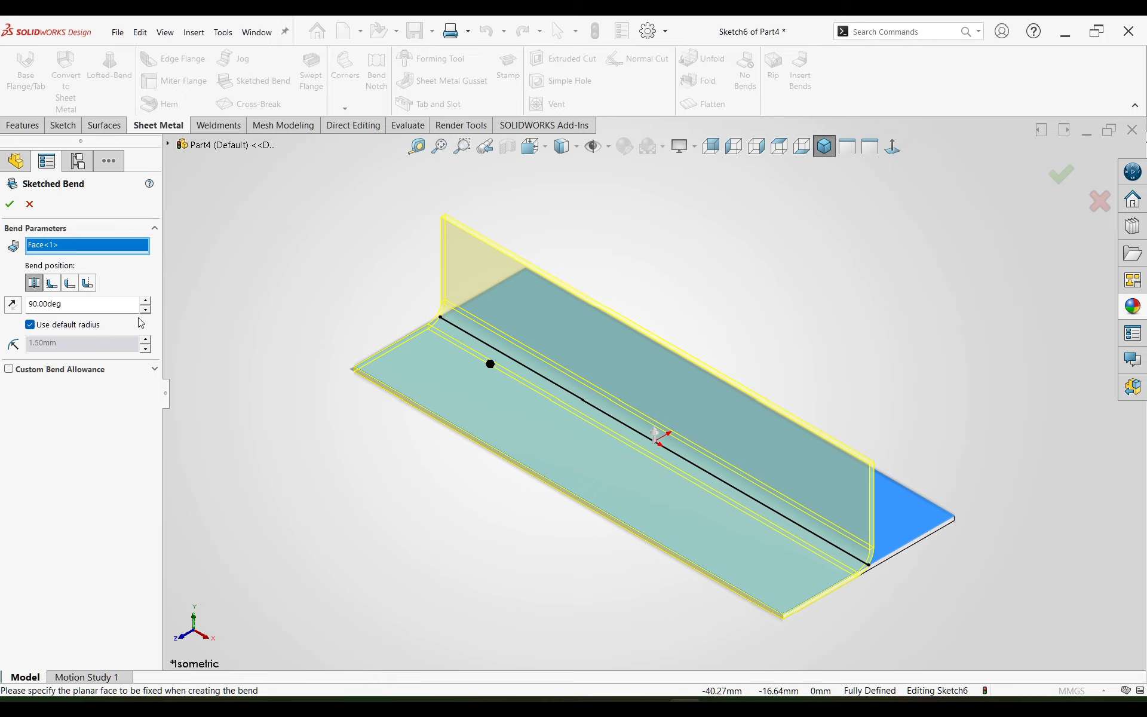
right_click(67, 250)
click(113, 258)
click(571, 361)
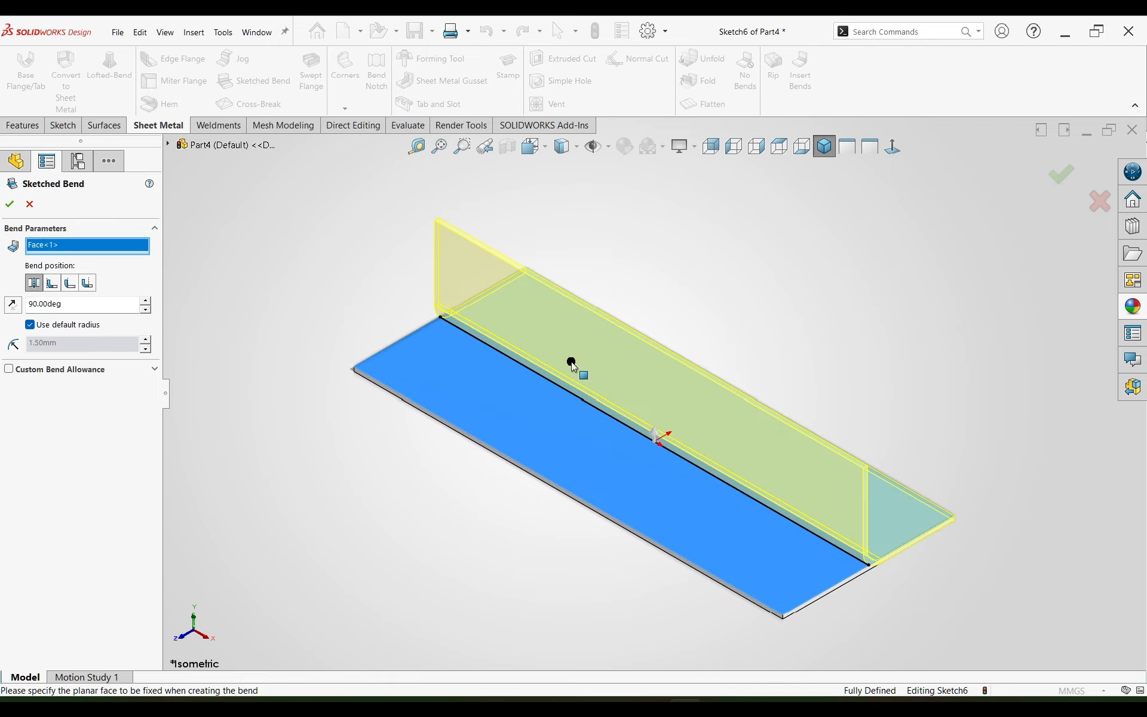
Step: Set the bend angle to 25 degrees with a custom radius of 45 mm and create the bend
double_click(81, 306)
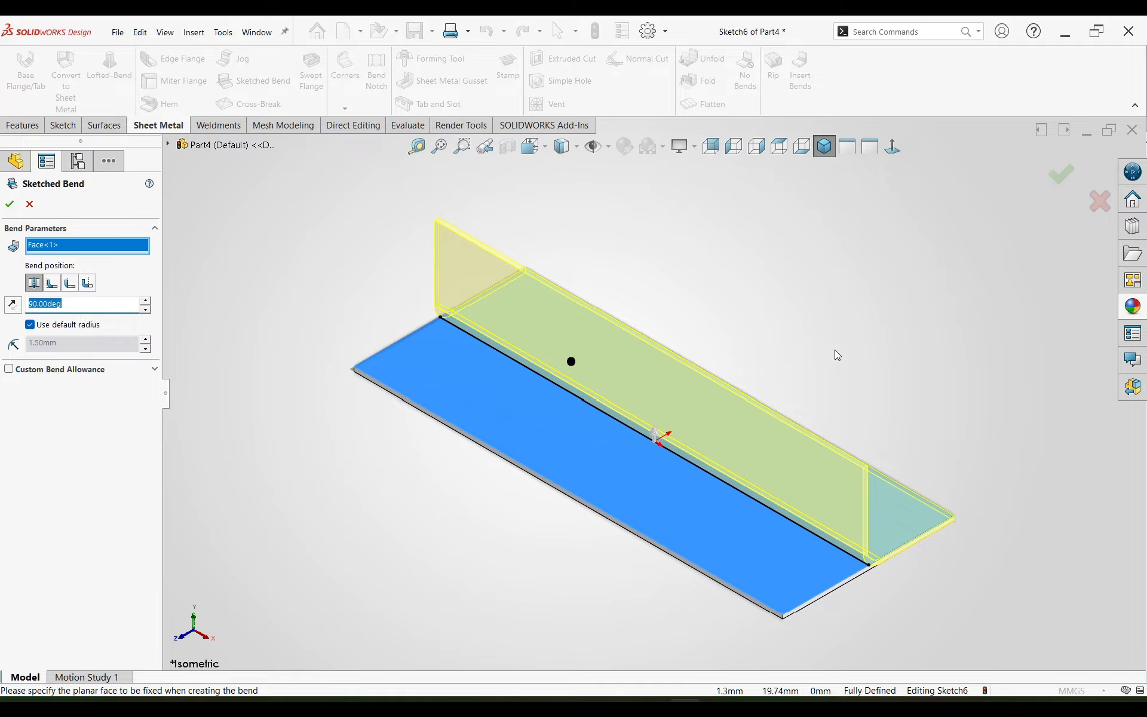
text(25)
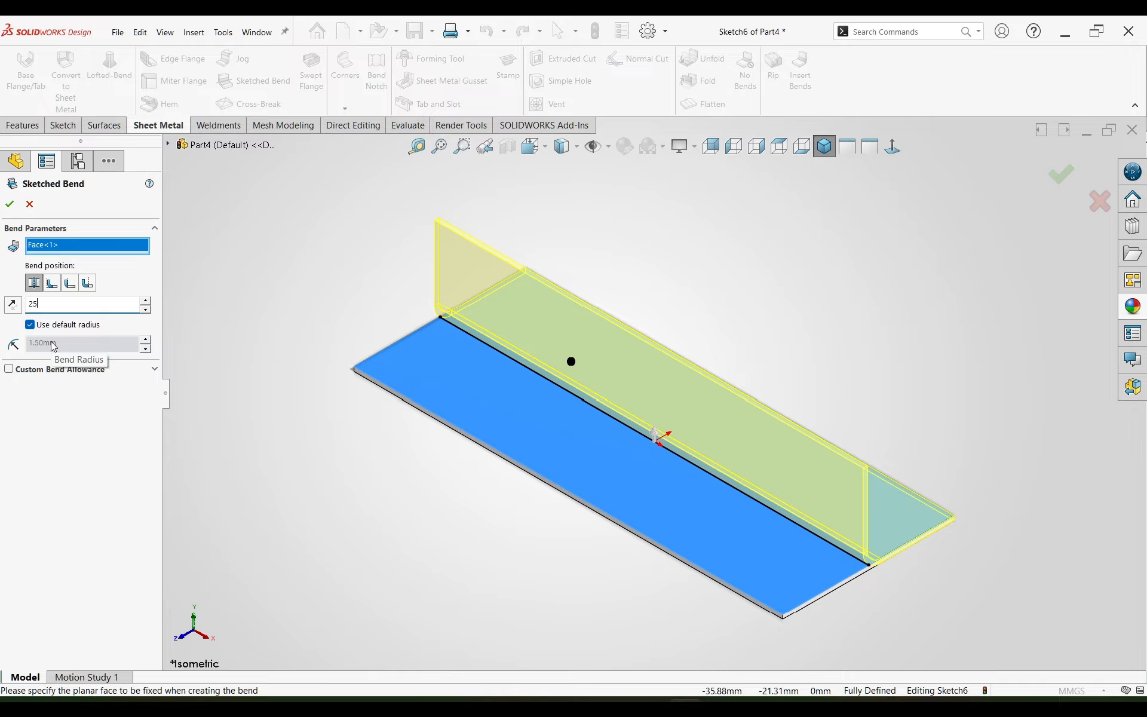
click(30, 324)
text(45)
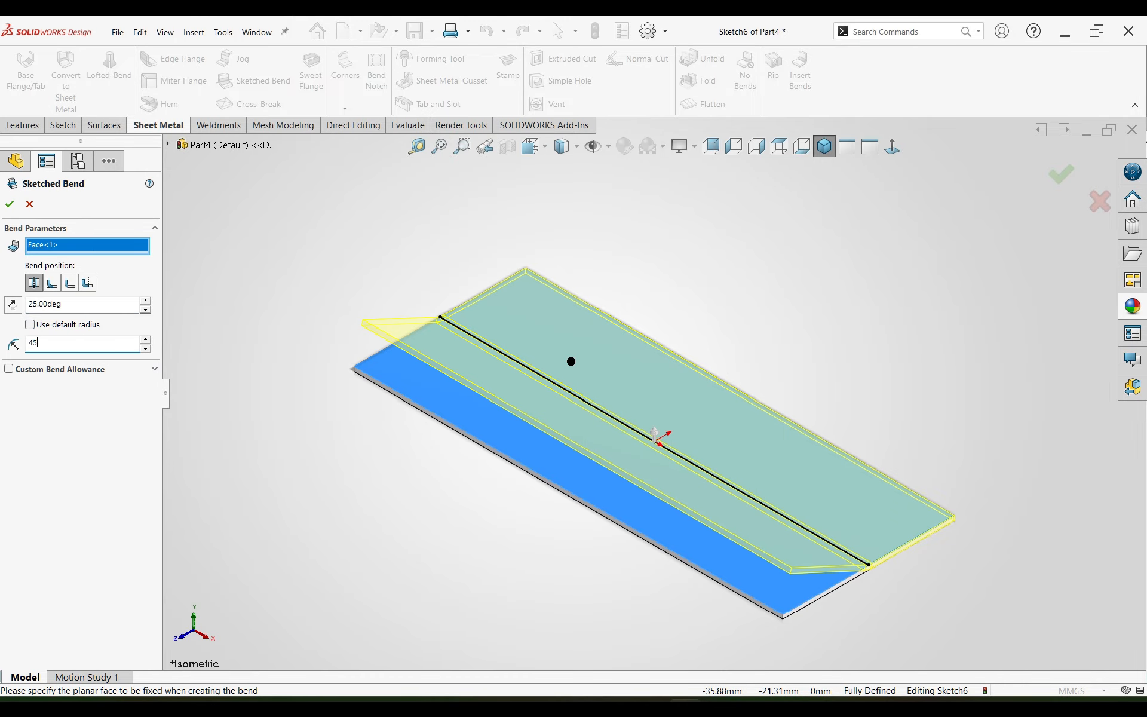
key(Return)
mouse_move(447, 449)
middle_down()
mouse_move(414, 373)
mouse_move(395, 397)
mouse_move(376, 388)
middle_up()
click(9, 205)
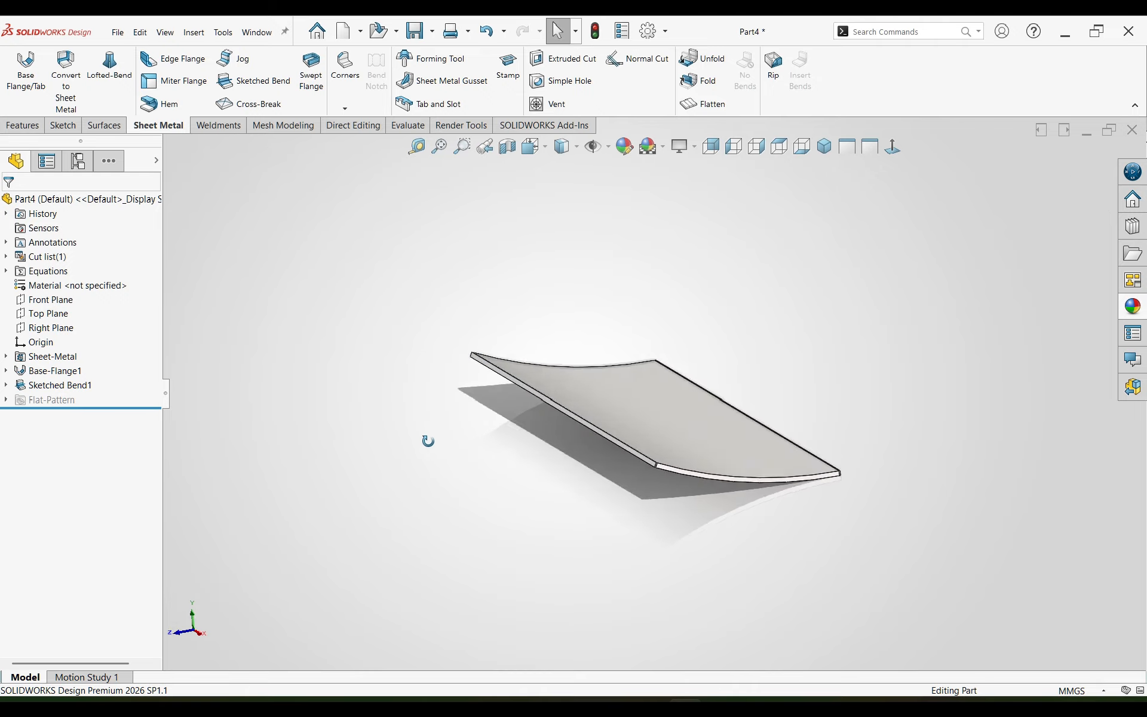
middle_drag(427, 435, 411, 456)
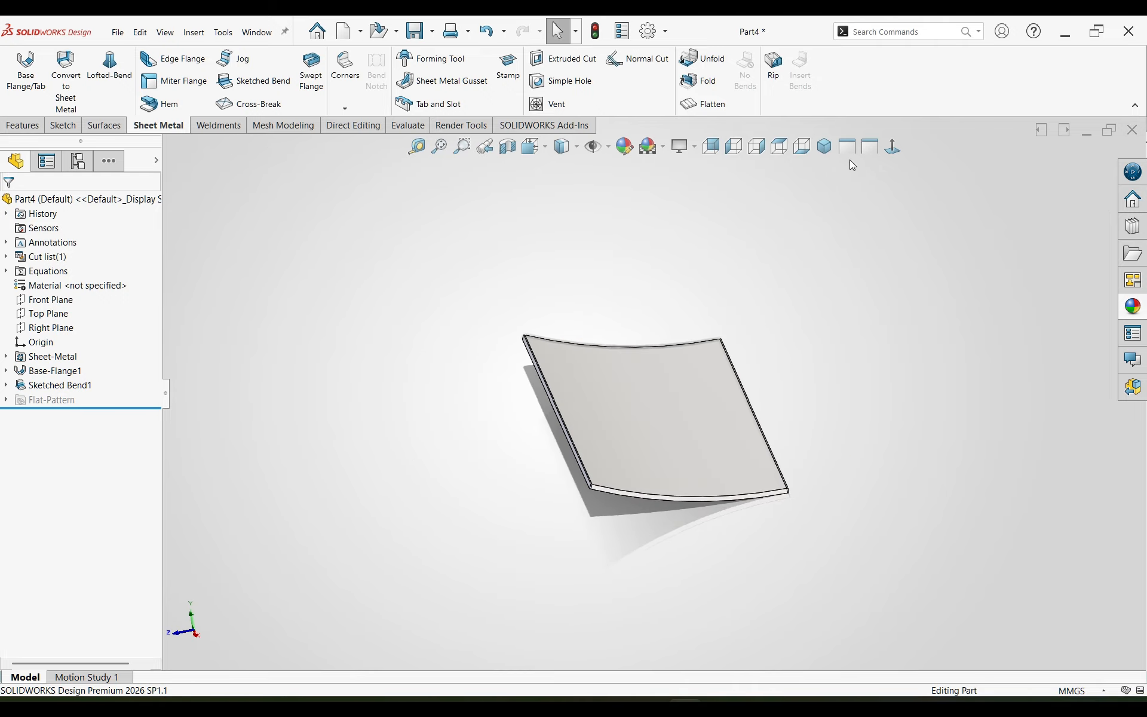
click(827, 150)
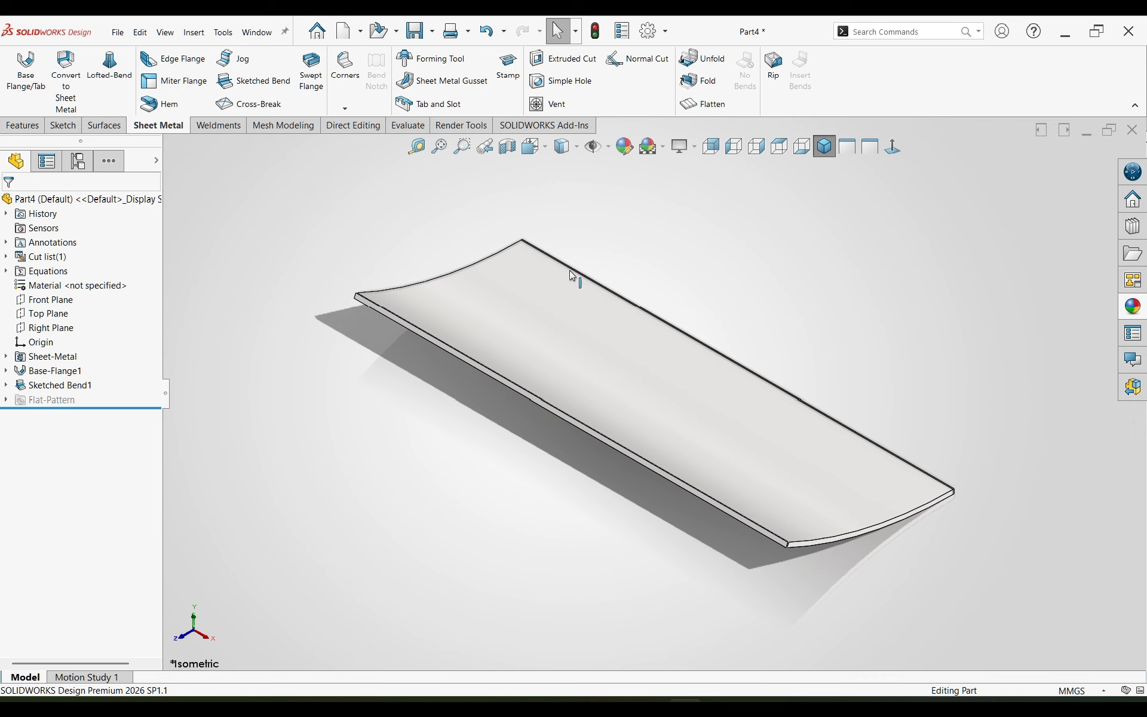
Step: Start an Edge Flange on the plate's nearest curved short edge and set the flange length to 25 mm
click(173, 58)
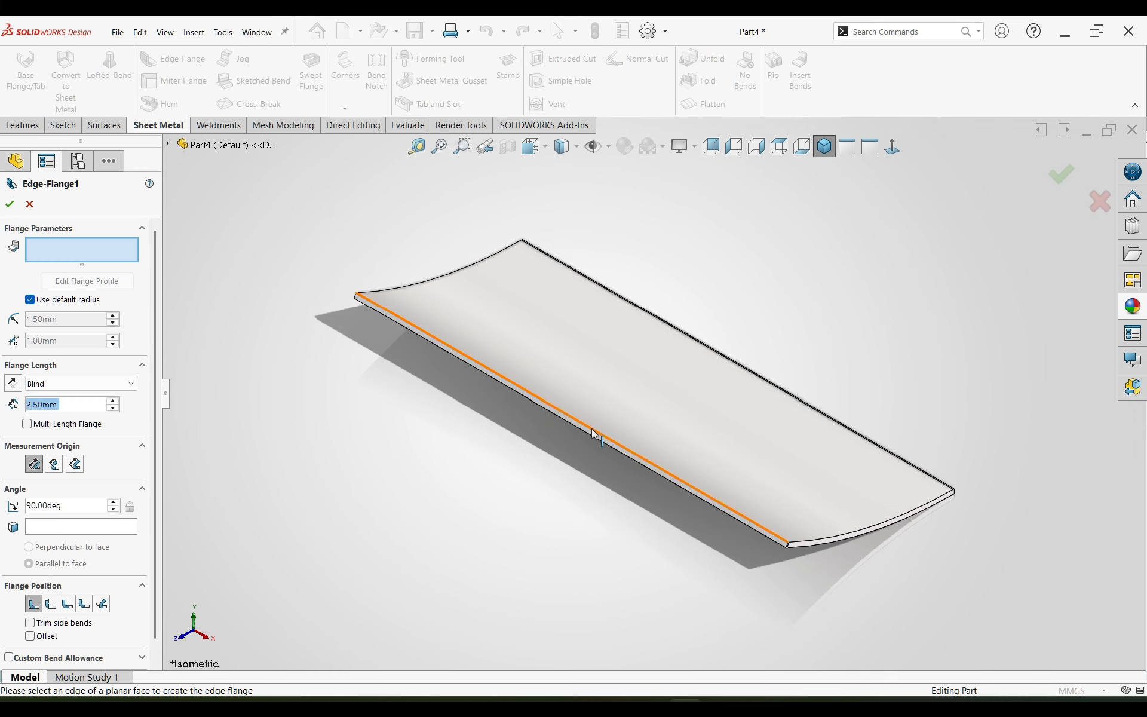
click(816, 539)
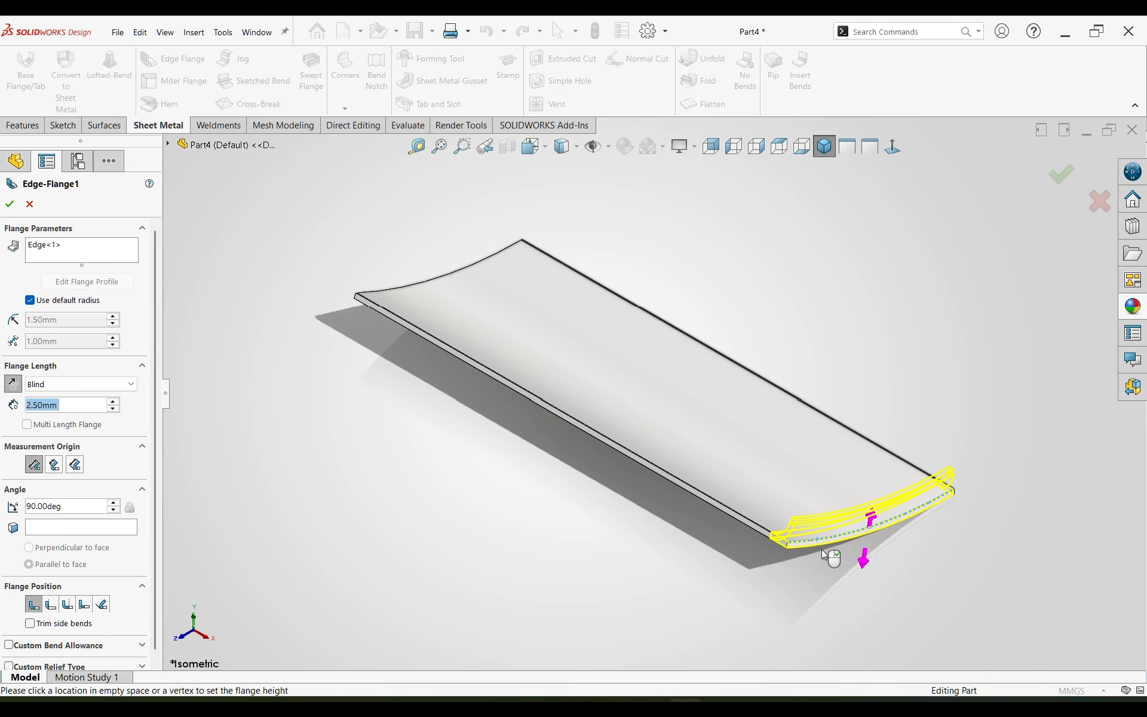
click(833, 627)
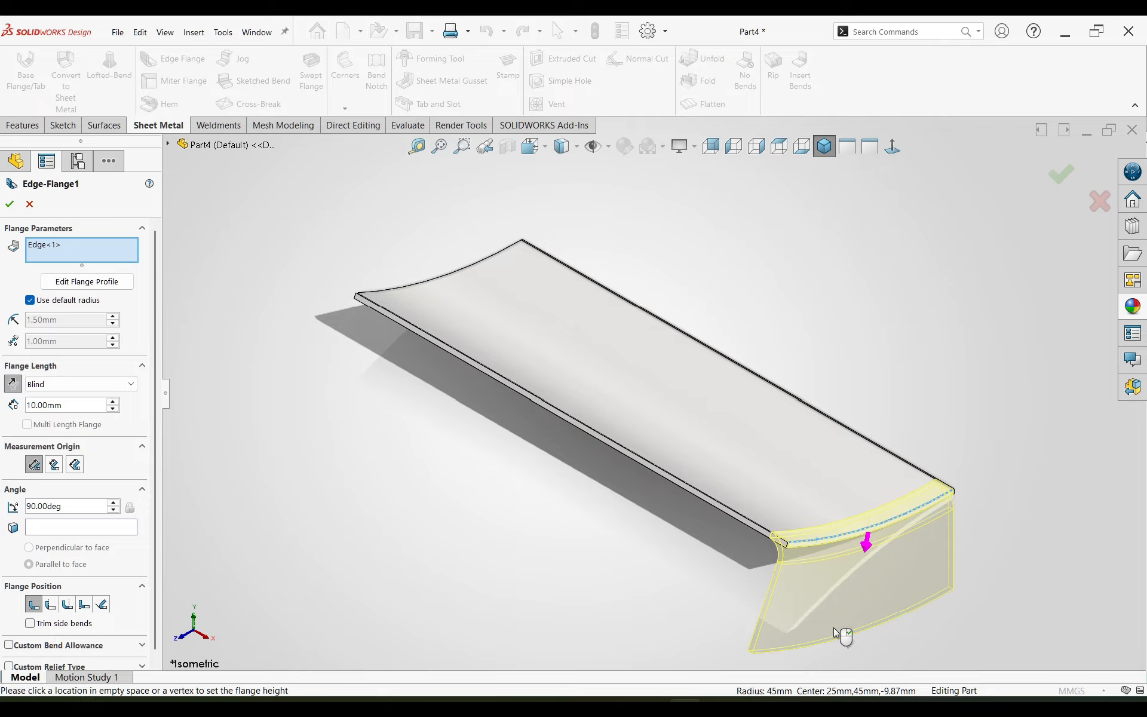
double_click(80, 405)
text(25)
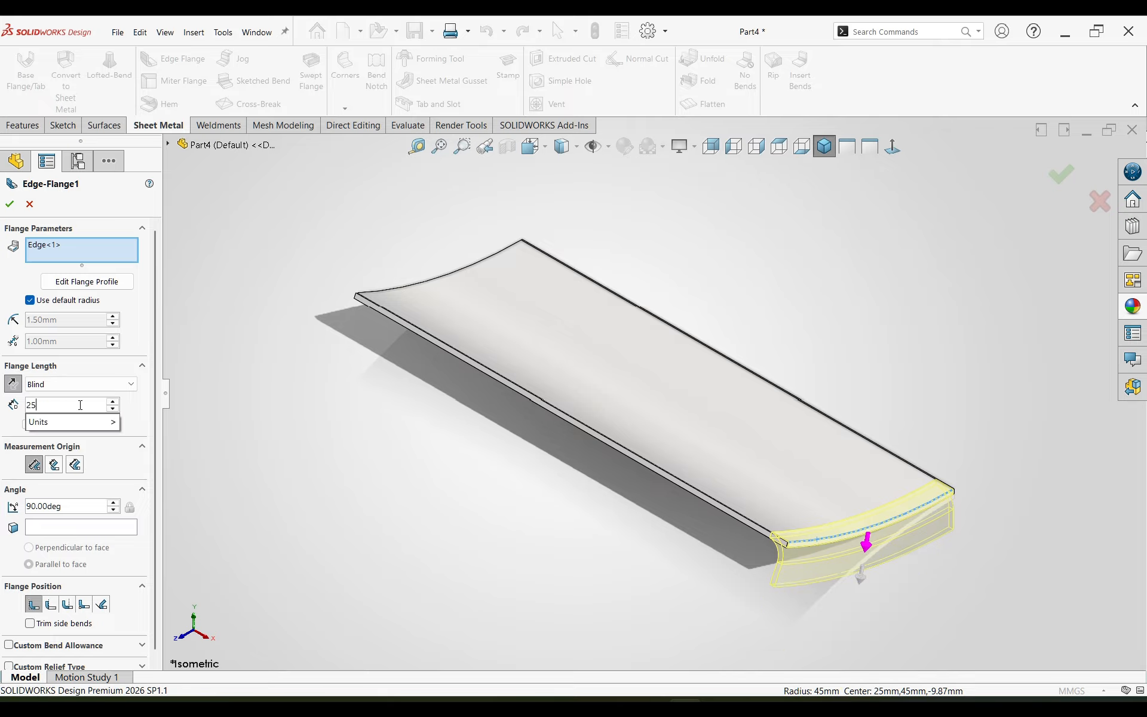
key(Return)
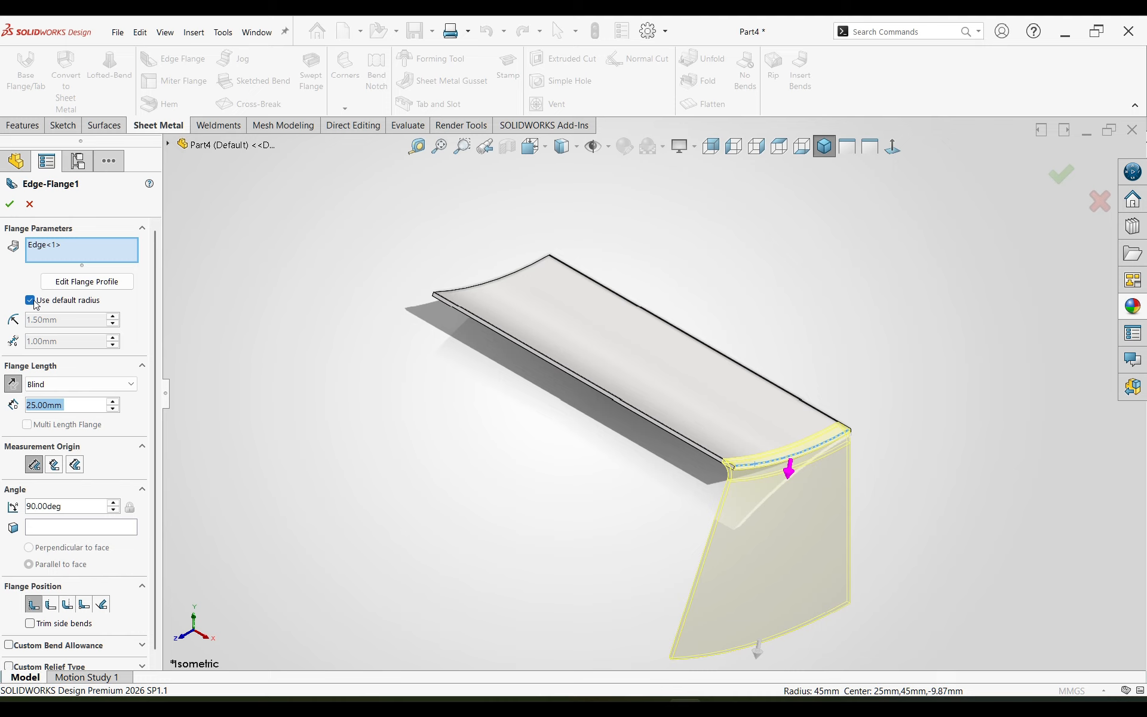
Step: Set the flange angle to 130.75 degrees and the flange position to Bend Outside
click(64, 506)
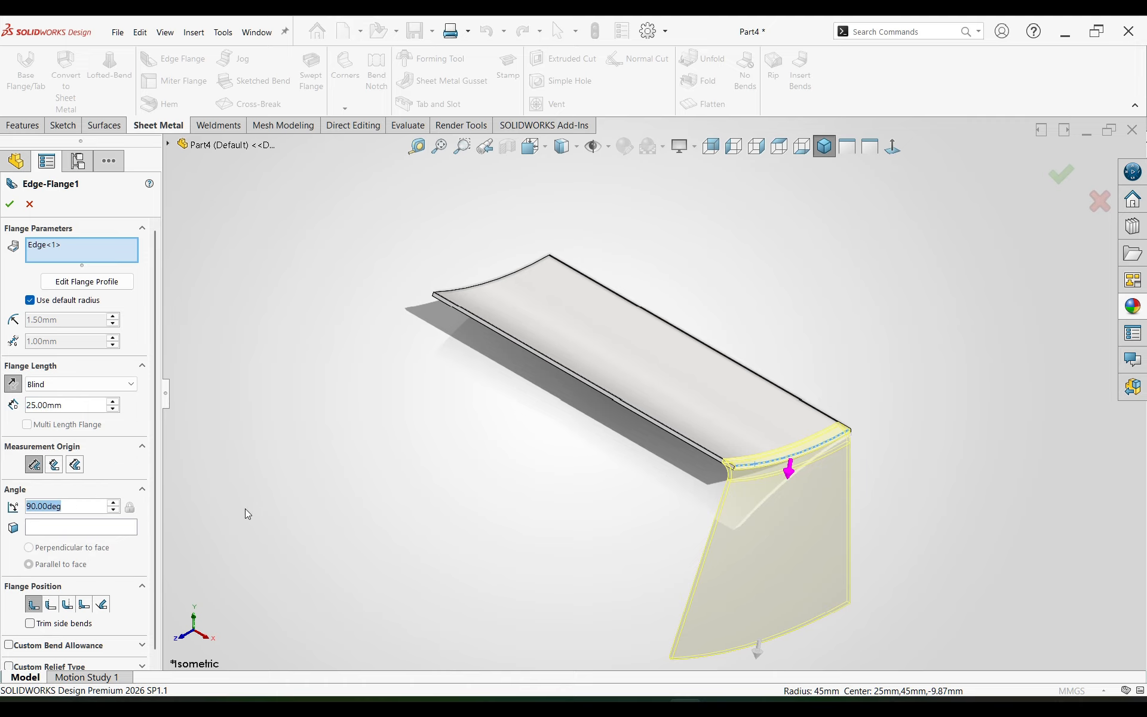
text(130.75)
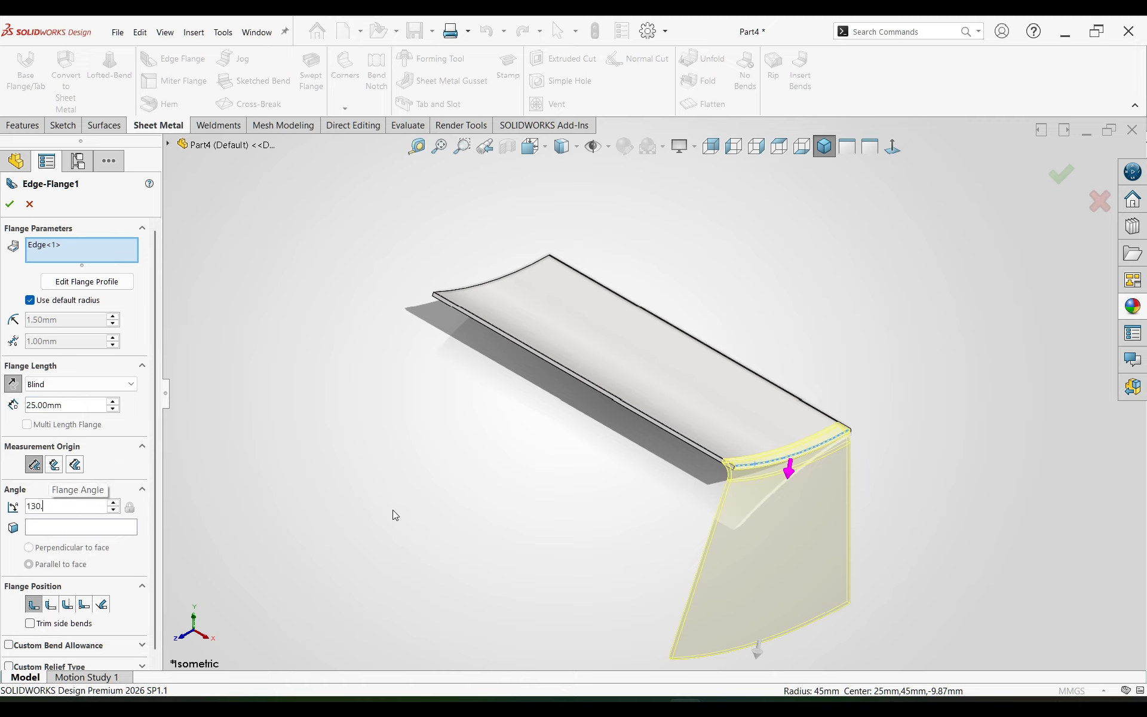
key(Return)
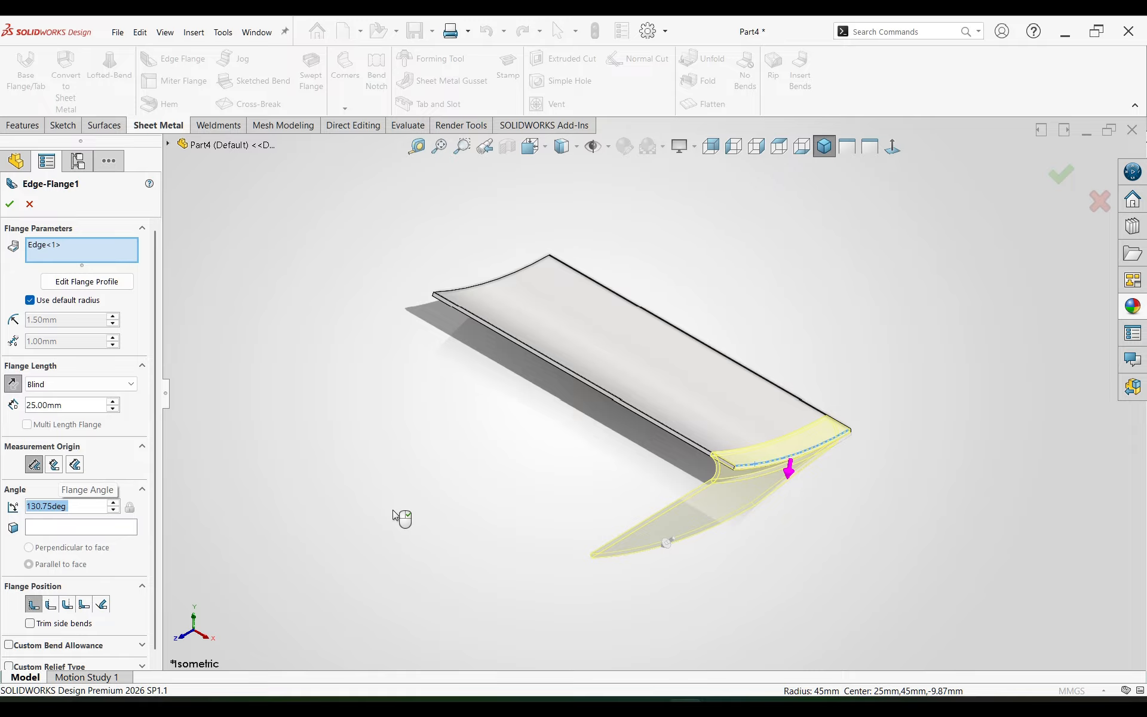
click(68, 605)
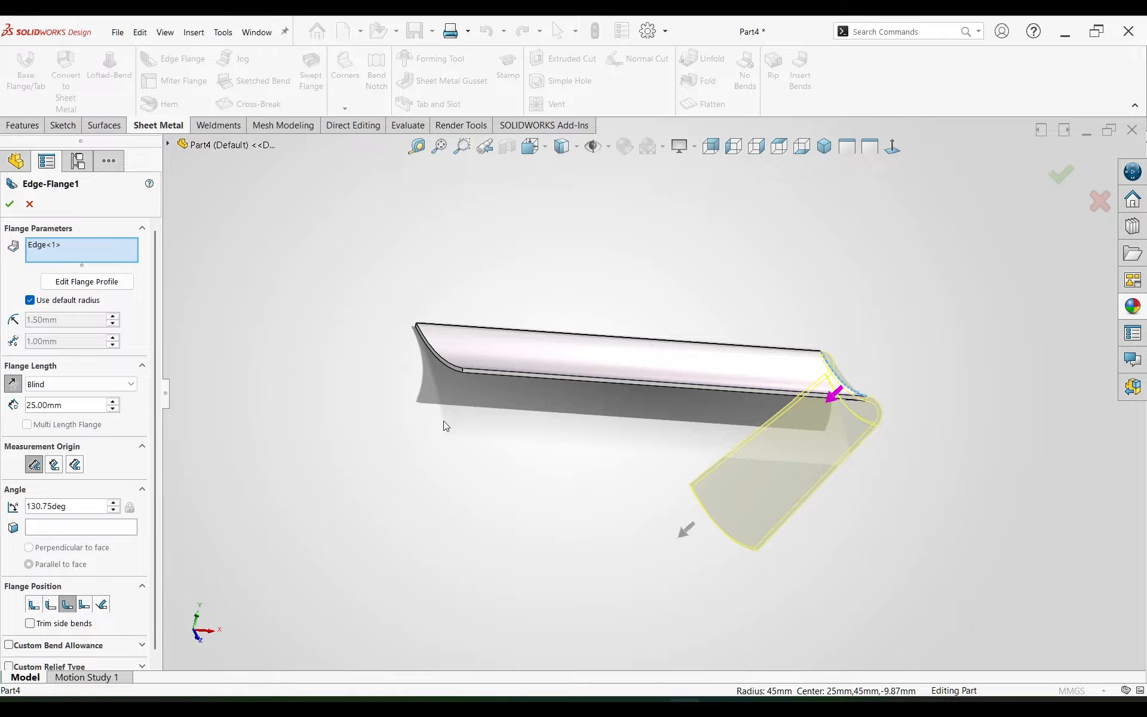
Step: Replace the selected edge with the plate's two long straight edges, using Multi Length Flange with both flanges pointing downward
right_click(68, 250)
click(101, 258)
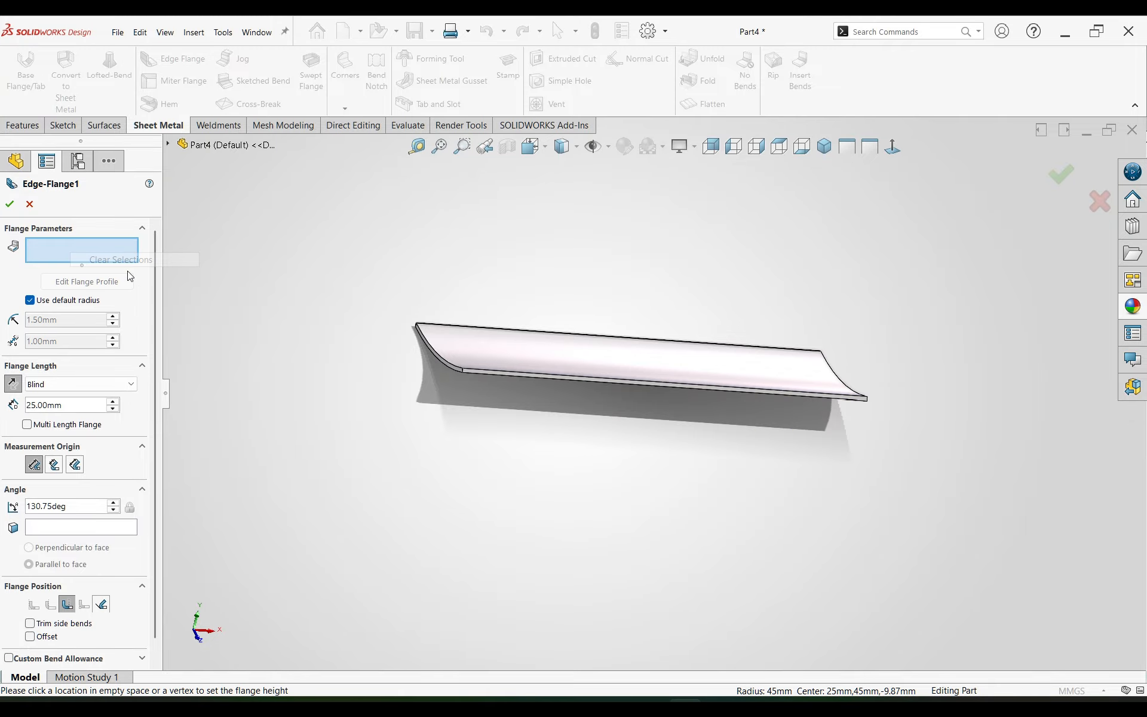
click(497, 375)
middle_drag(493, 396, 603, 400)
click(13, 384)
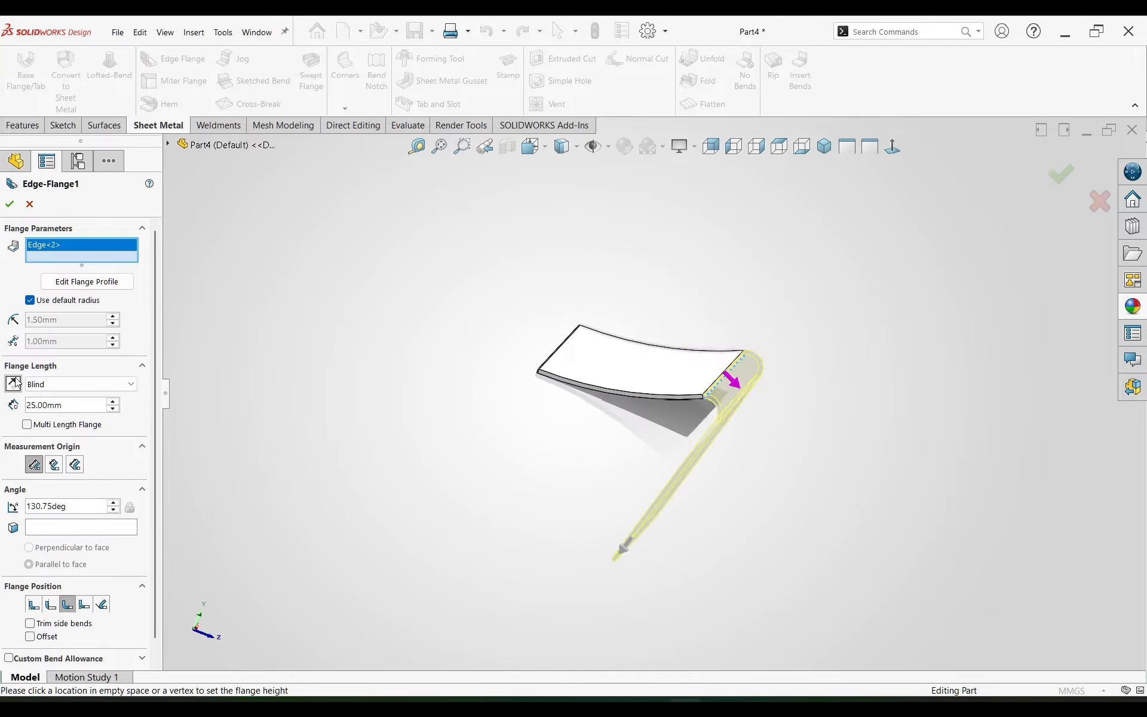
click(556, 351)
middle_drag(537, 362, 519, 411)
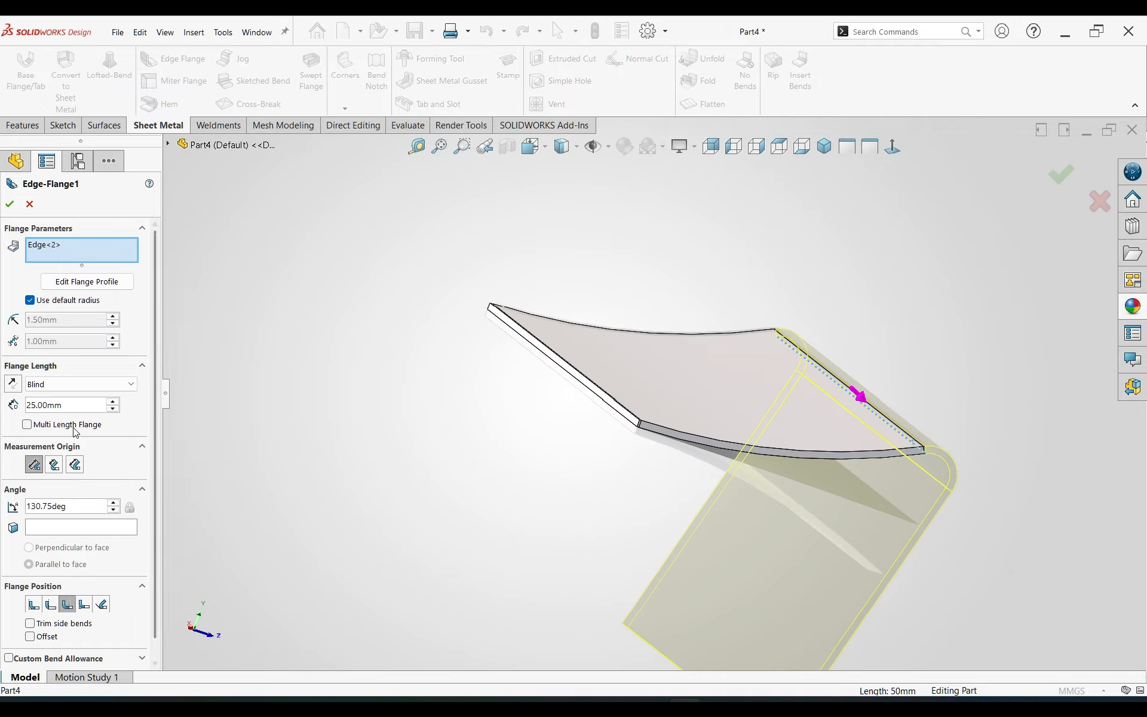
click(27, 424)
click(577, 386)
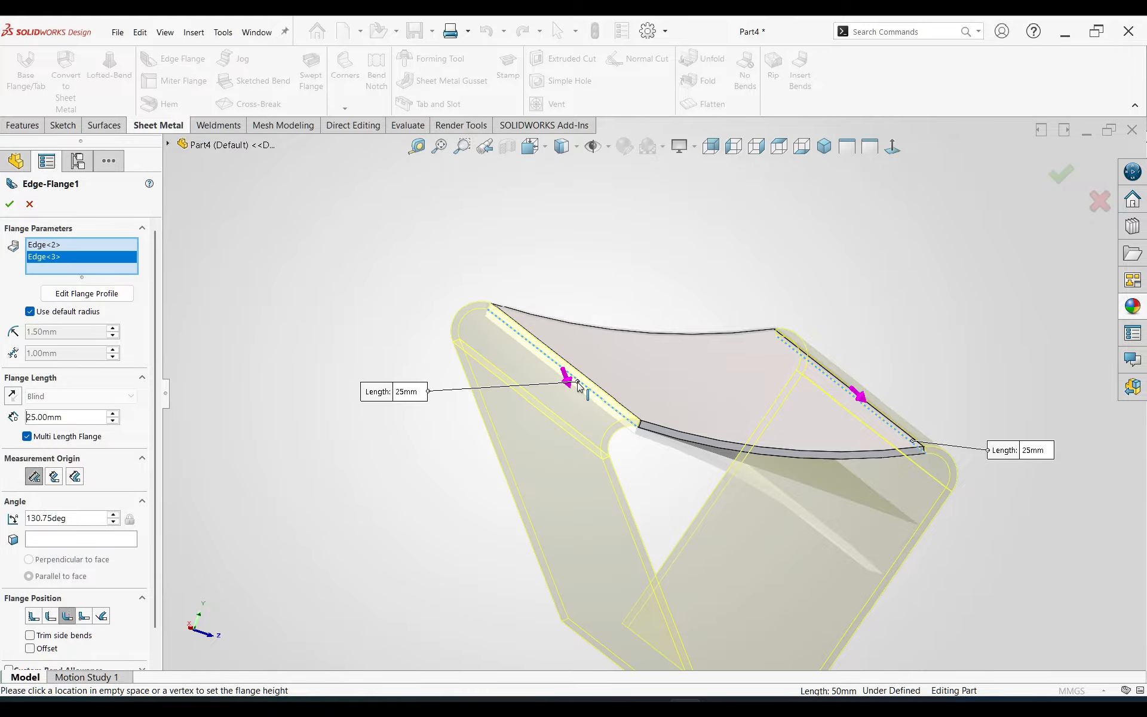
middle_drag(576, 389, 643, 550)
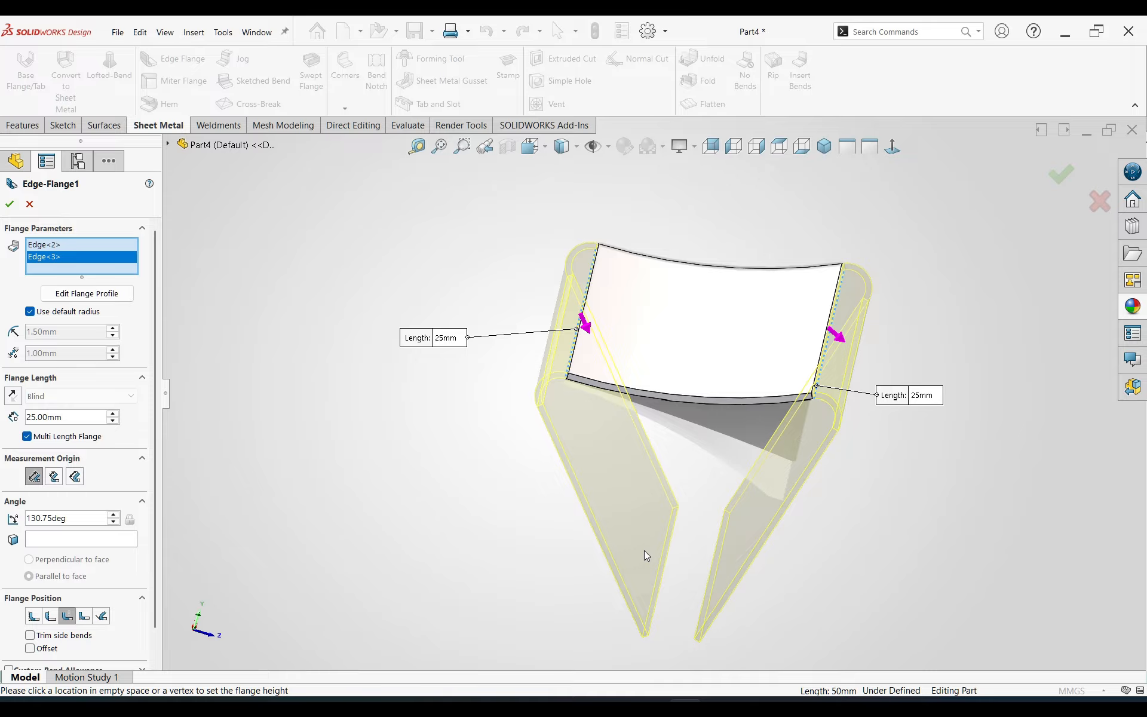
Step: Override the default bend radius with 0.7336 mm and create the two edge flanges
scroll(31, 306, down, 1)
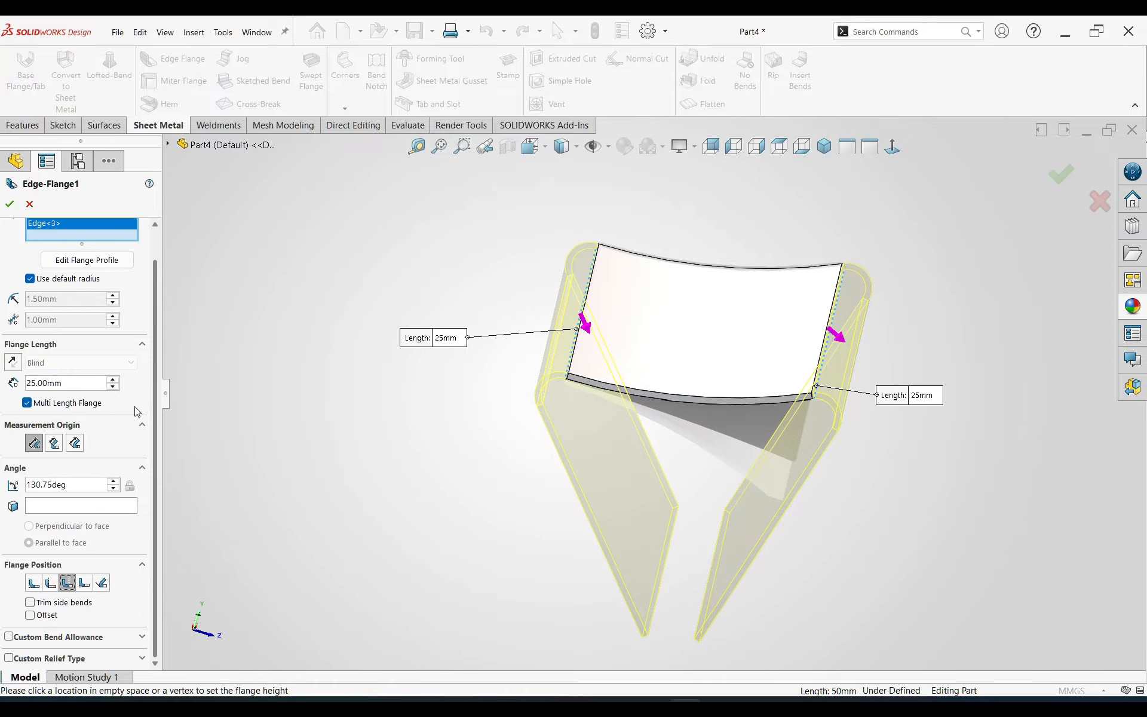
click(30, 278)
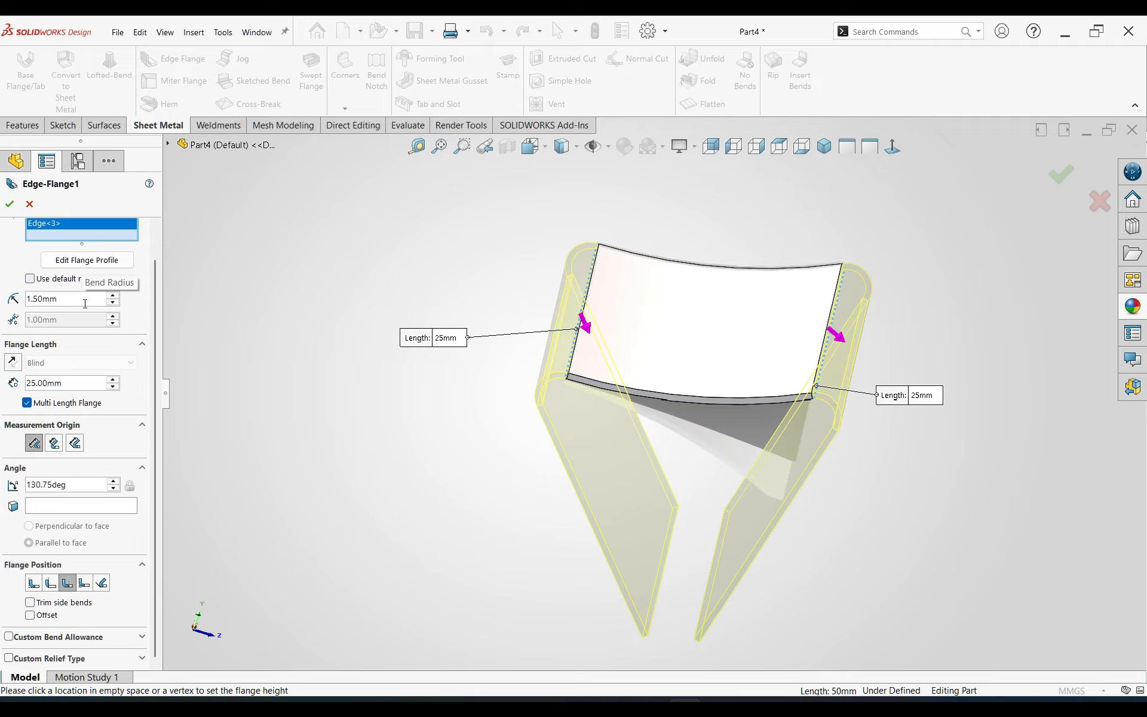
drag(86, 304, 2, 285)
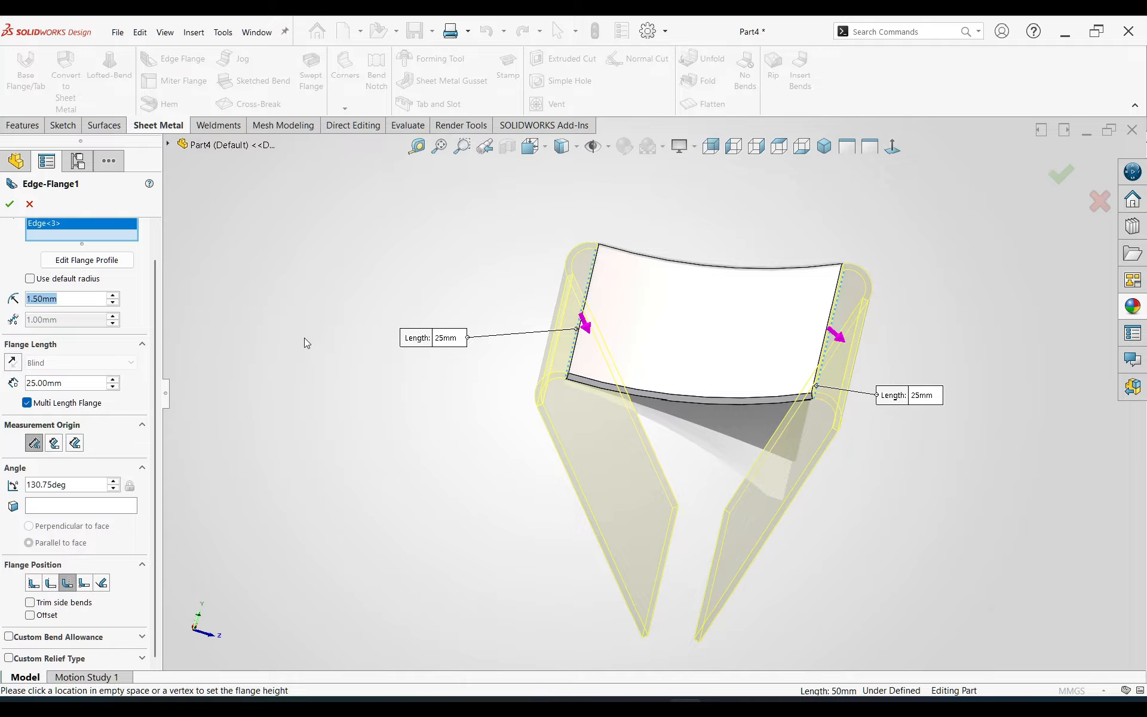
text(0.7336)
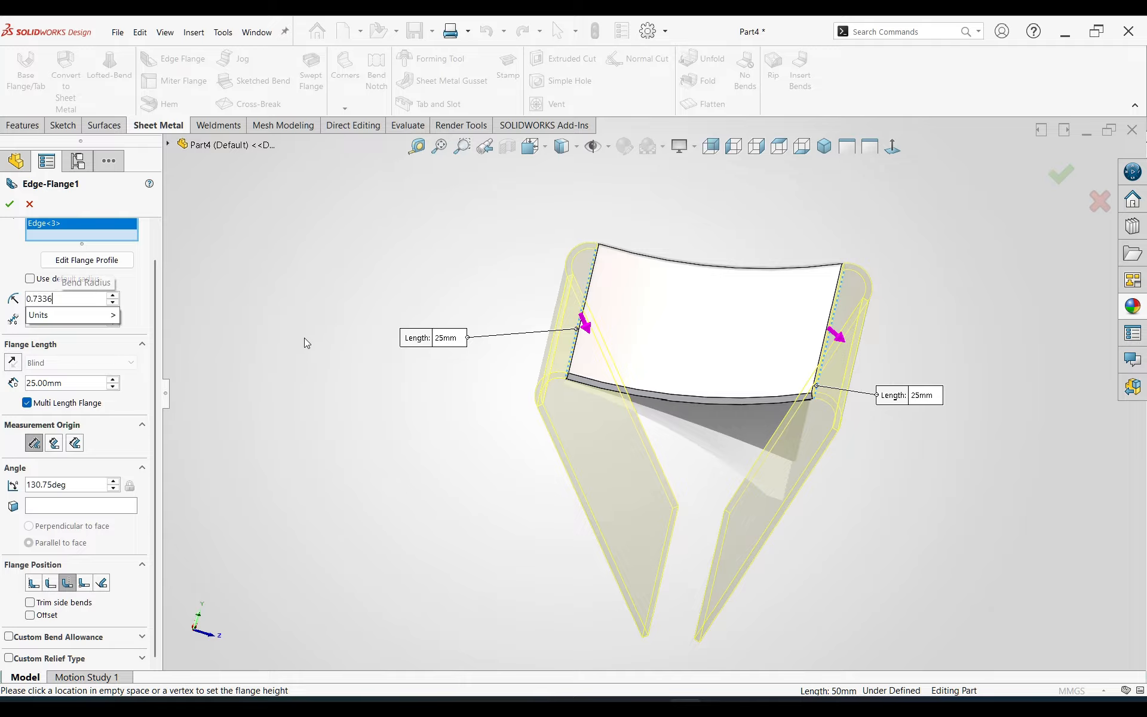
key(Return)
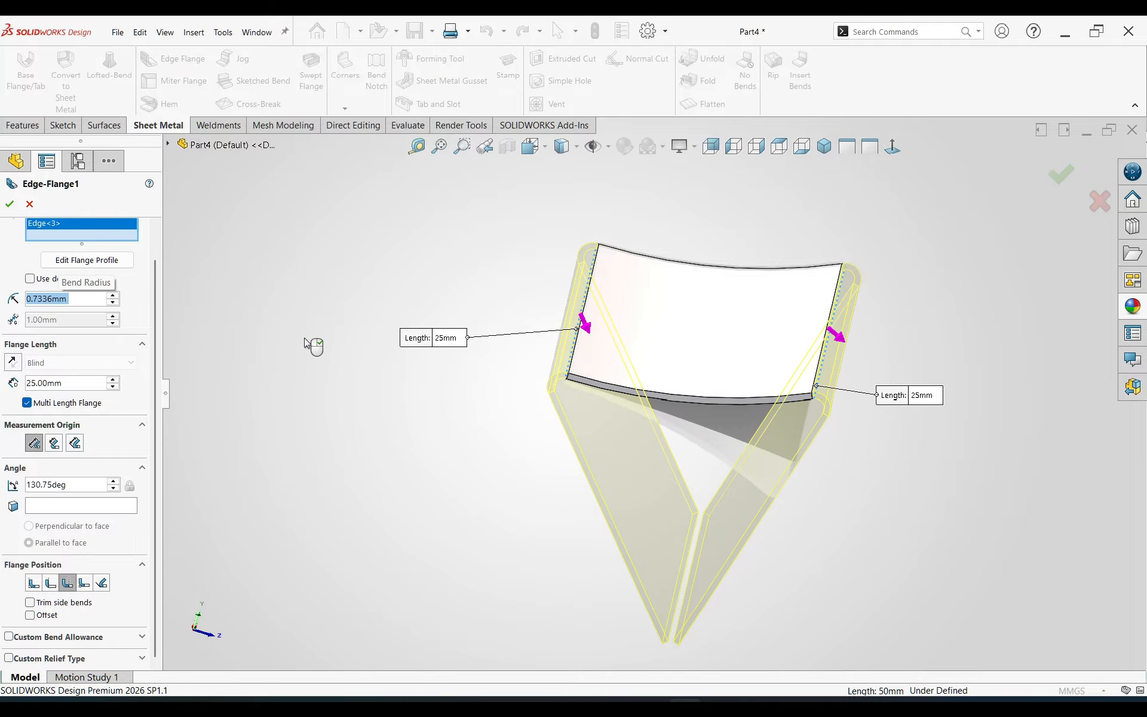
click(10, 204)
mouse_move(597, 532)
middle_down()
mouse_move(597, 442)
mouse_move(583, 508)
mouse_move(621, 525)
mouse_move(600, 515)
middle_up()
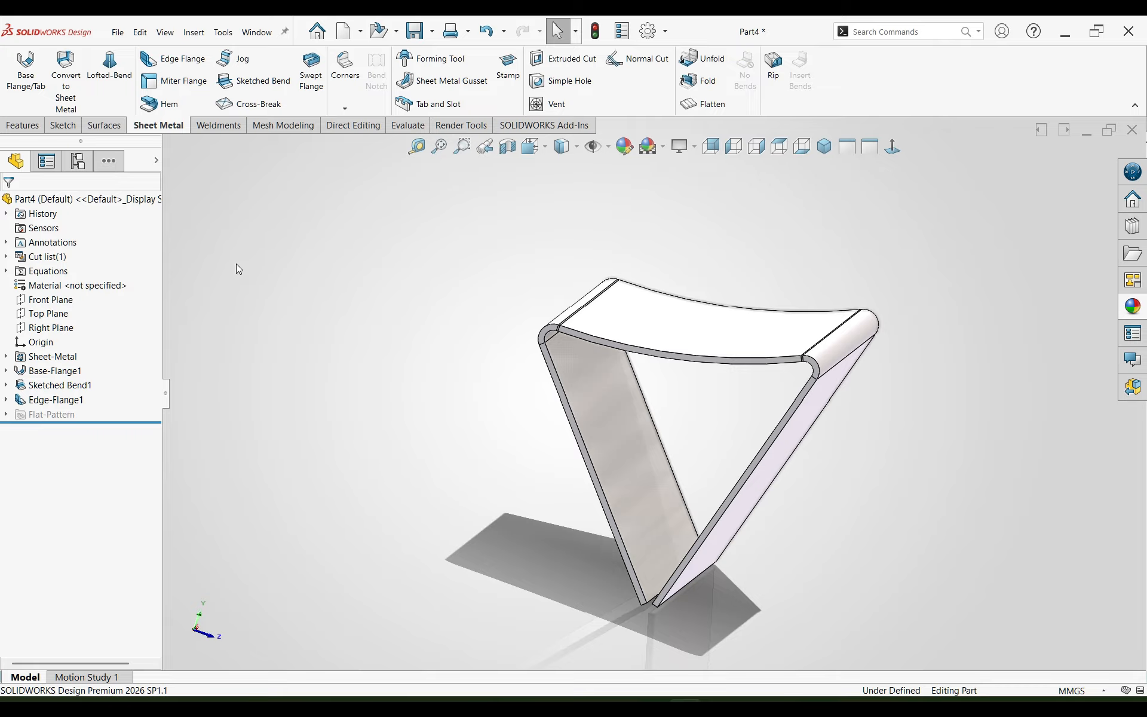
Step: Start a Tear Drop hem with the Bend Outside option on the bottom edges of both side flanges, curling outward
click(160, 104)
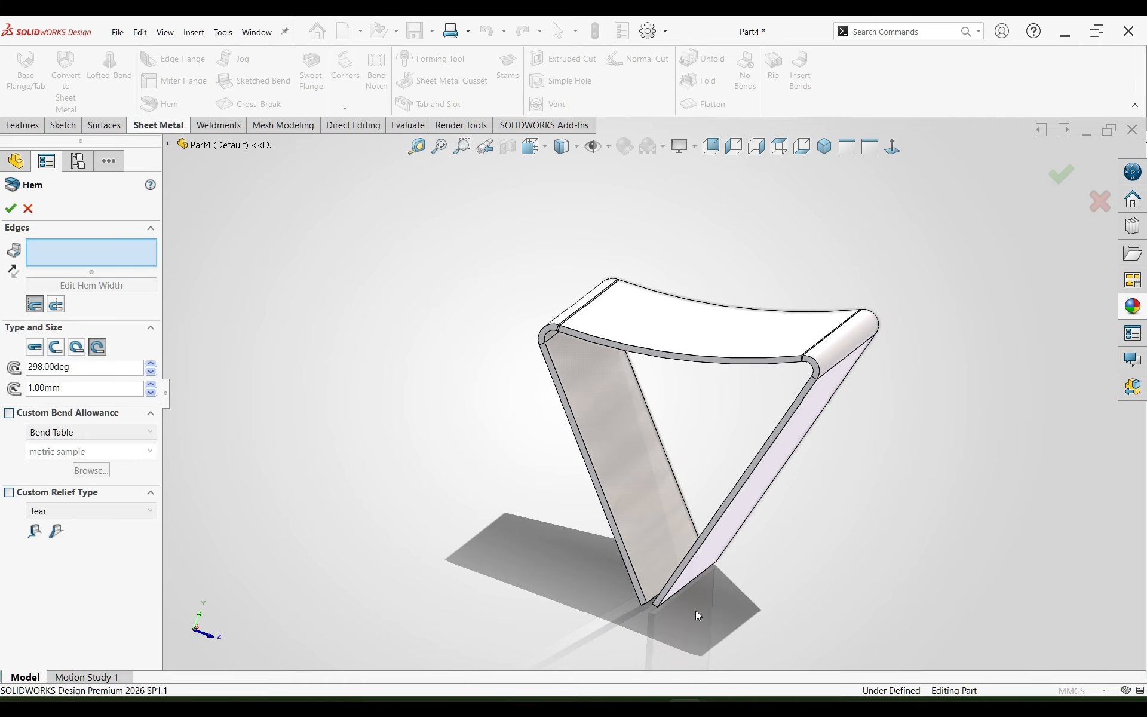
scroll(697, 615, down, 5)
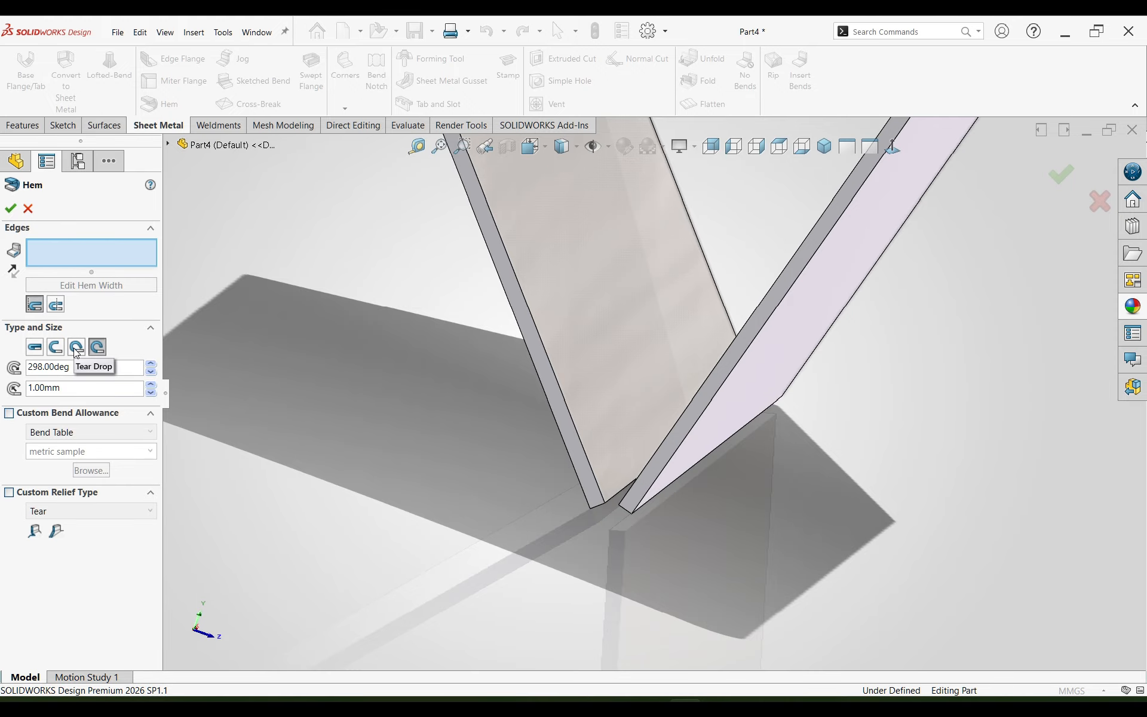
click(77, 348)
click(56, 306)
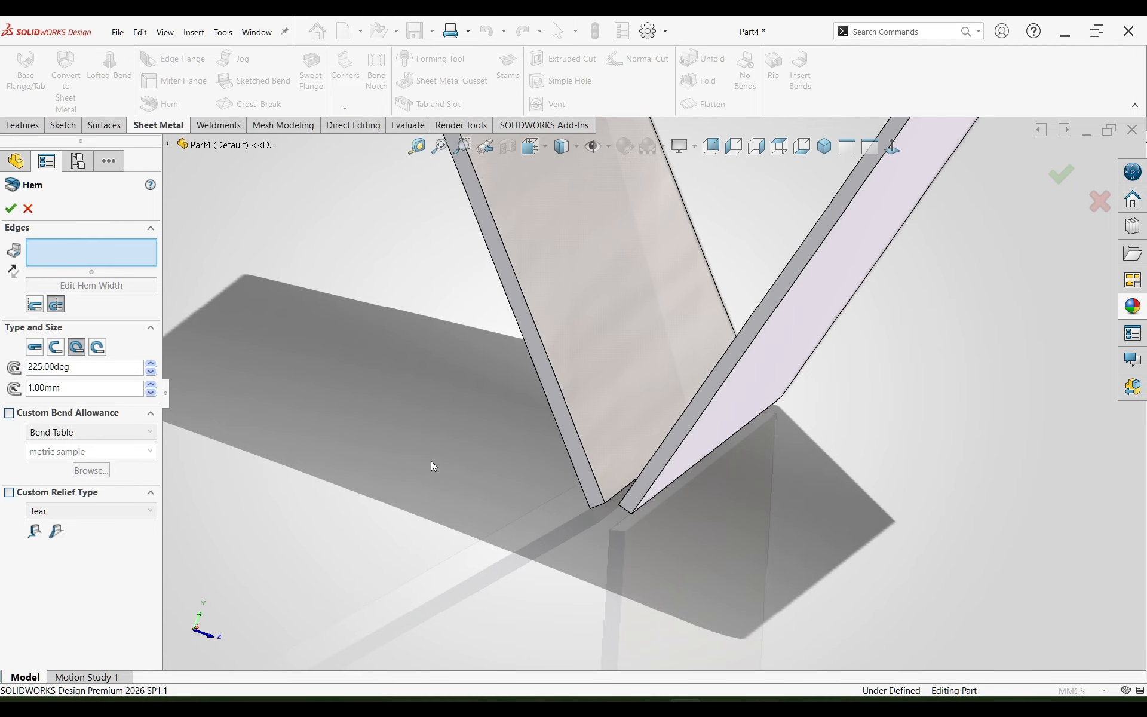
middle_drag(431, 460, 461, 457)
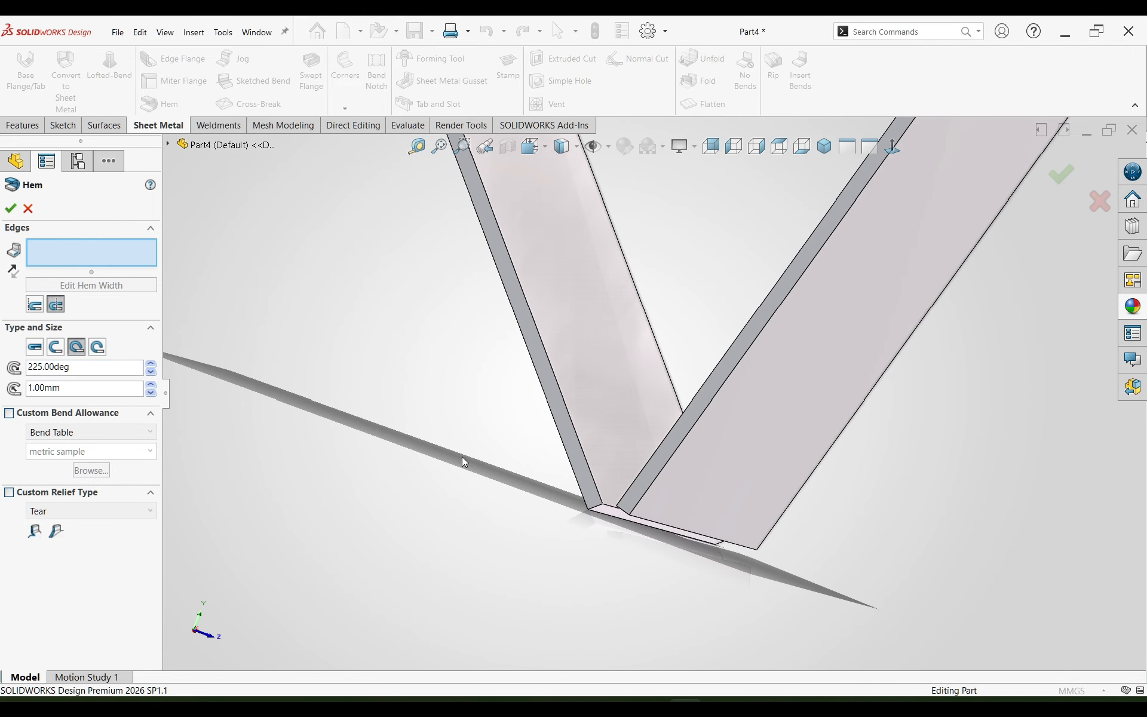
click(599, 515)
mouse_move(691, 514)
middle_down()
mouse_move(707, 505)
mouse_move(684, 534)
middle_up()
click(685, 530)
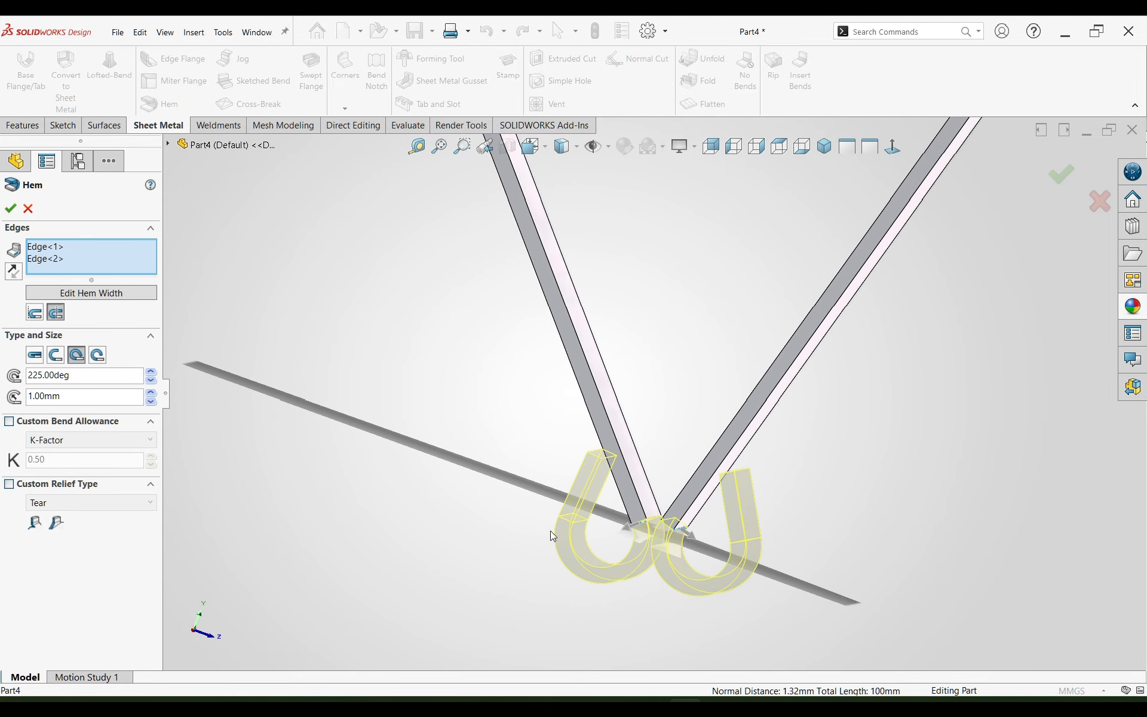
Step: Set the hem angle to 269 degrees and the hem radius to 1.25 mm, and create the hems
drag(74, 377, 3, 371)
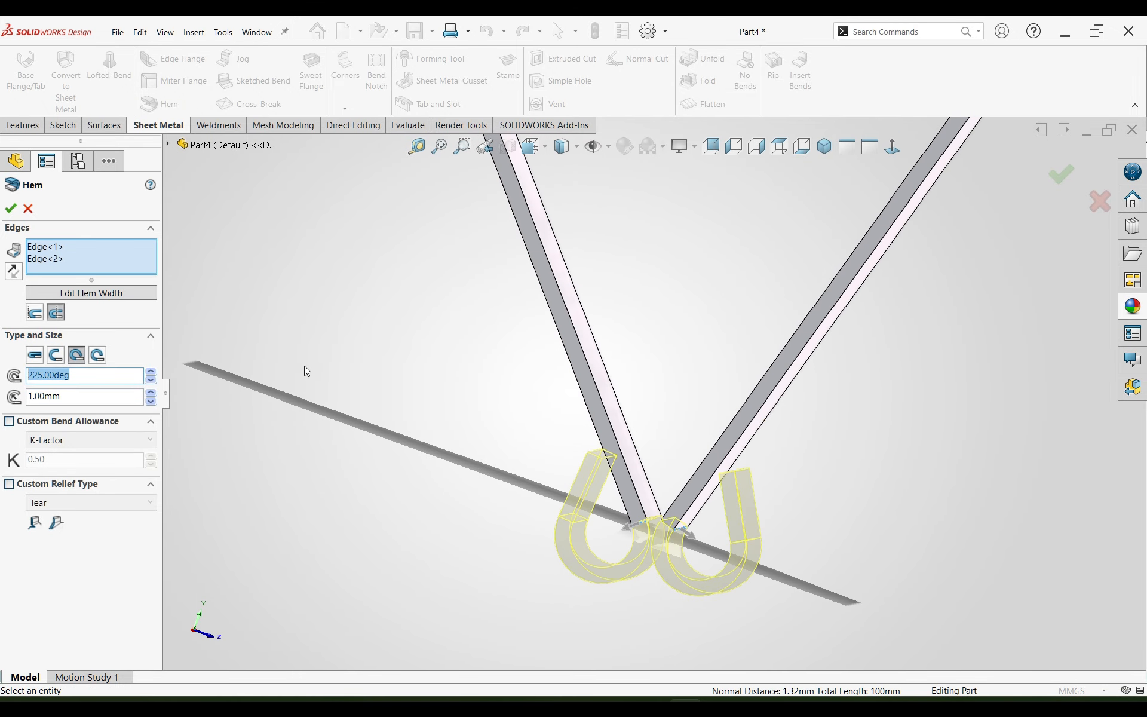
text(269)
click(61, 395)
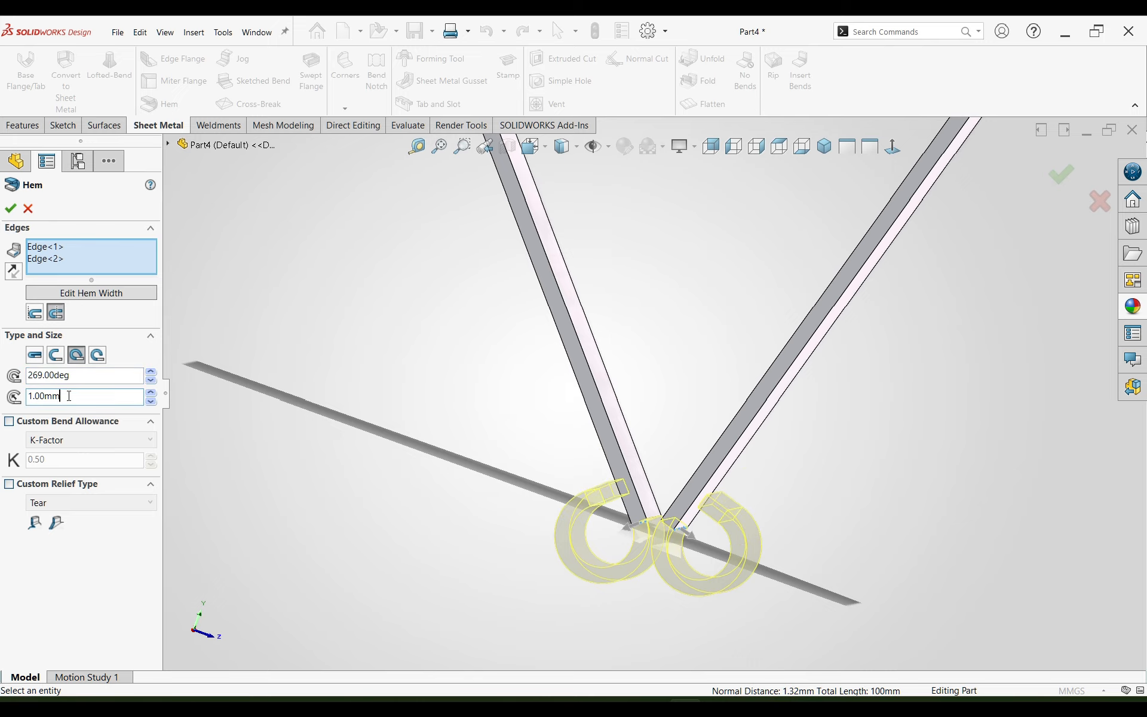
scroll(678, 573, down, 5)
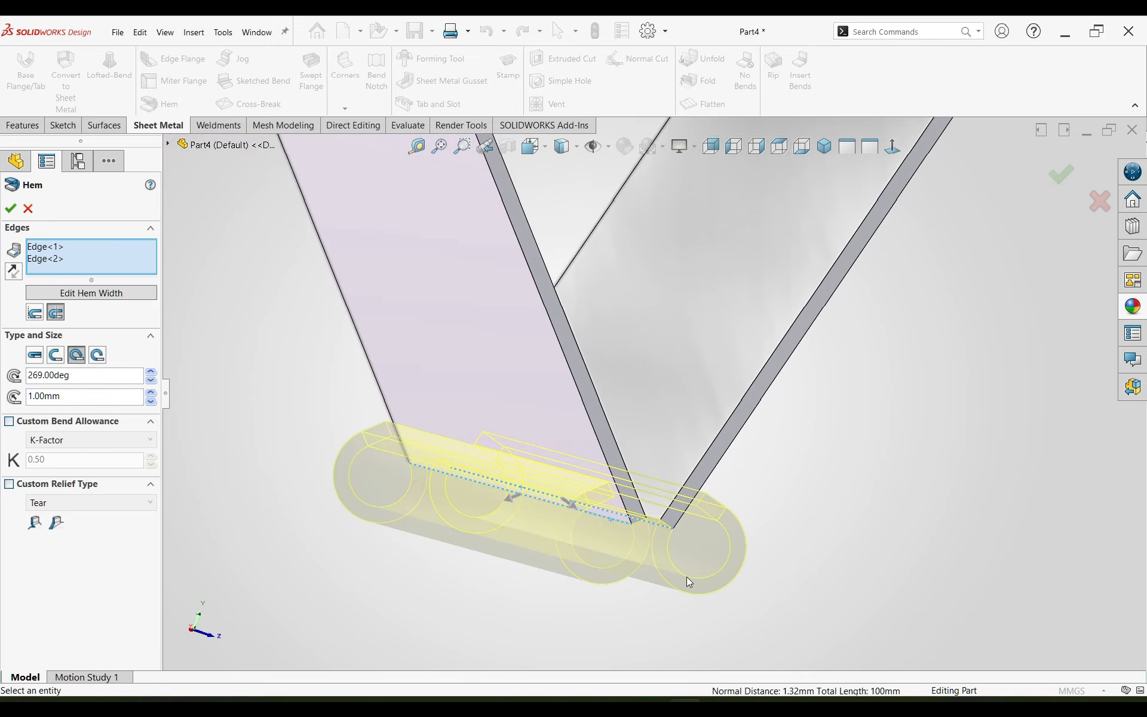
drag(71, 402, 3, 391)
text(1.25)
key(Return)
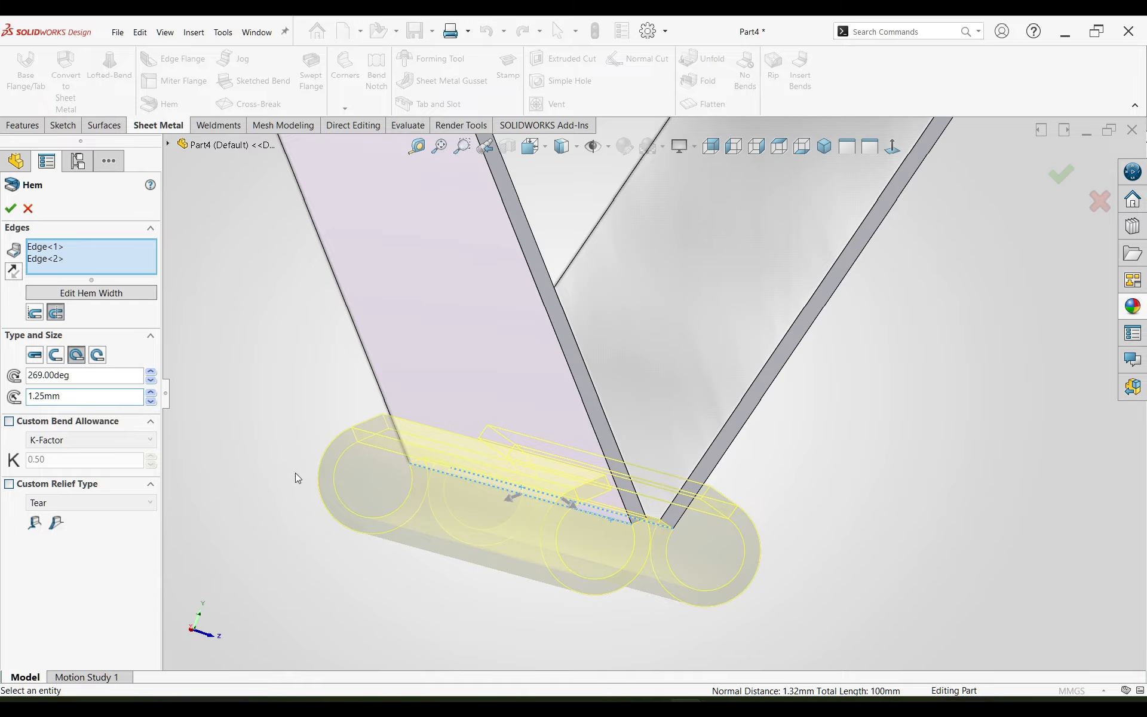
mouse_move(538, 554)
middle_down()
mouse_move(520, 540)
mouse_move(527, 546)
middle_up()
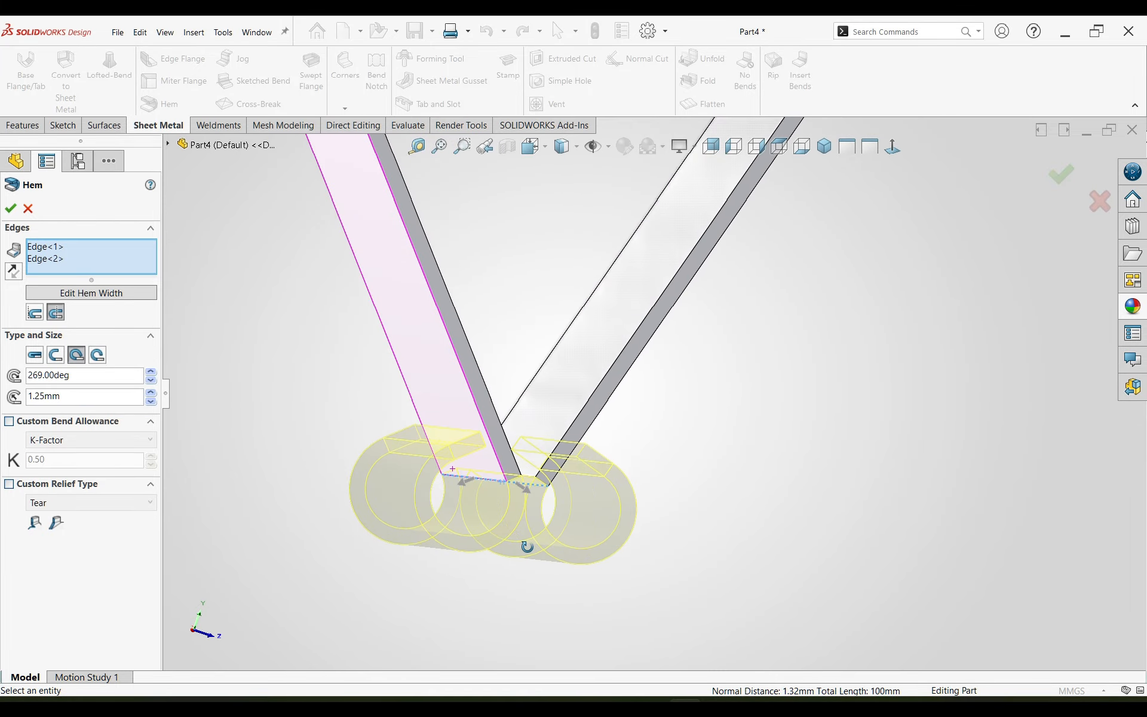
click(10, 208)
Step: Unfold all collected bends of the clip body, using the narrow flat strip between the curved back and its side bend as the fixed face
middle_drag(486, 376, 602, 355)
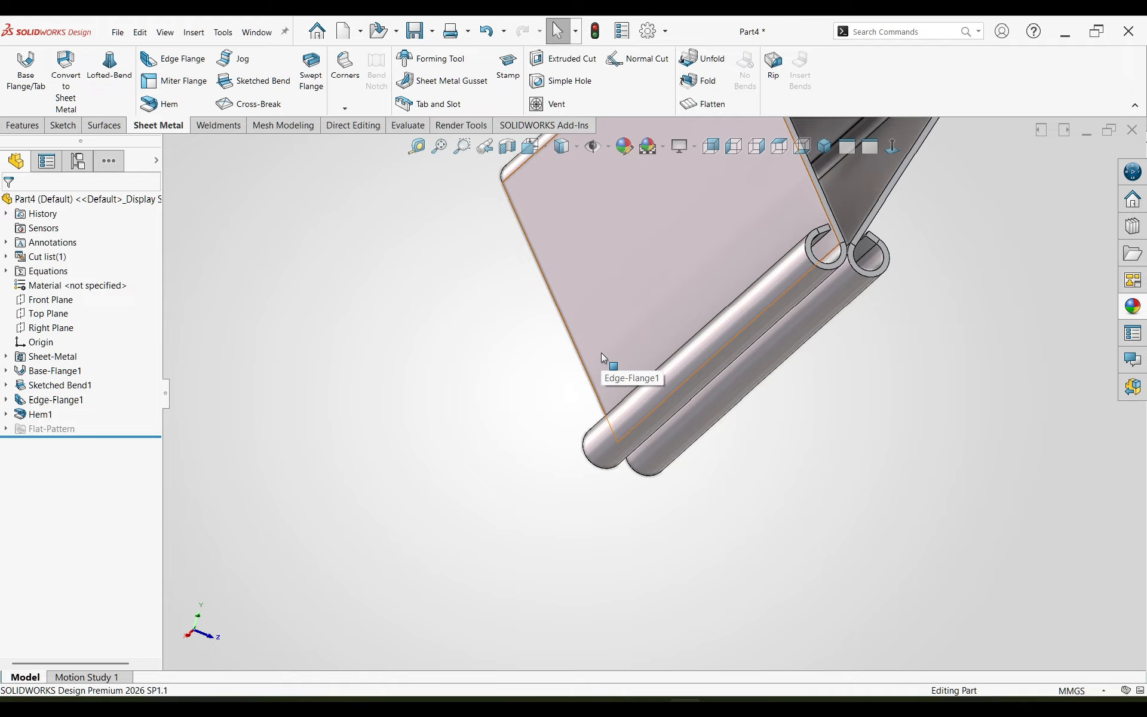
click(601, 352)
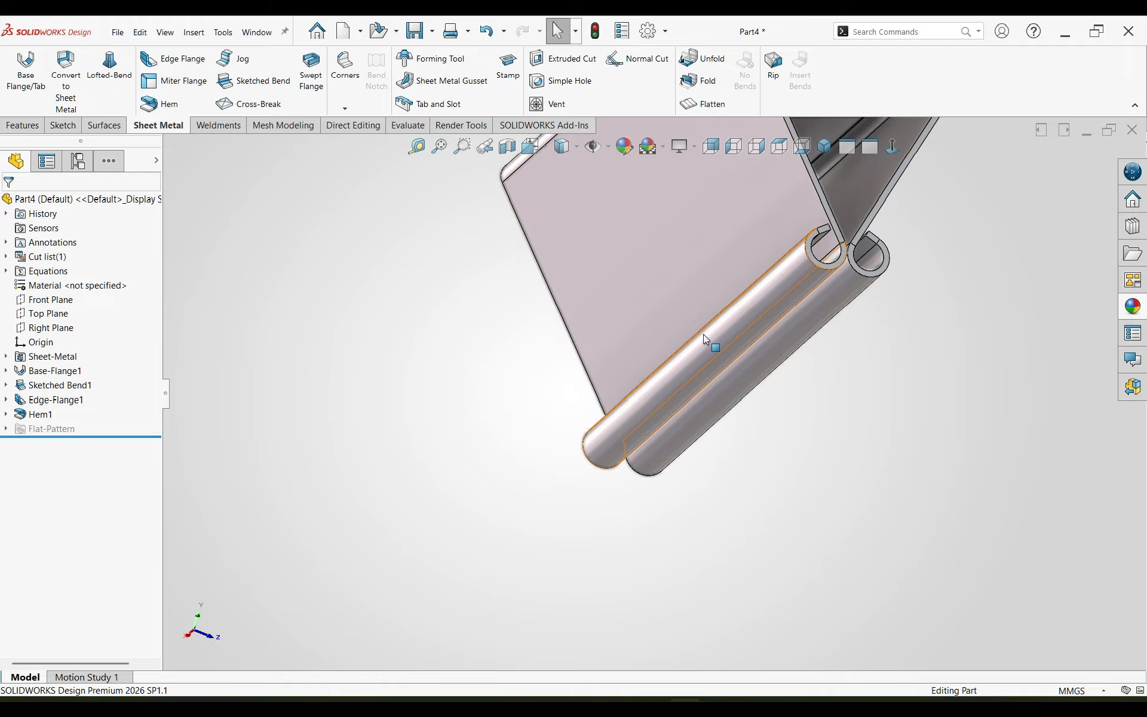
click(824, 146)
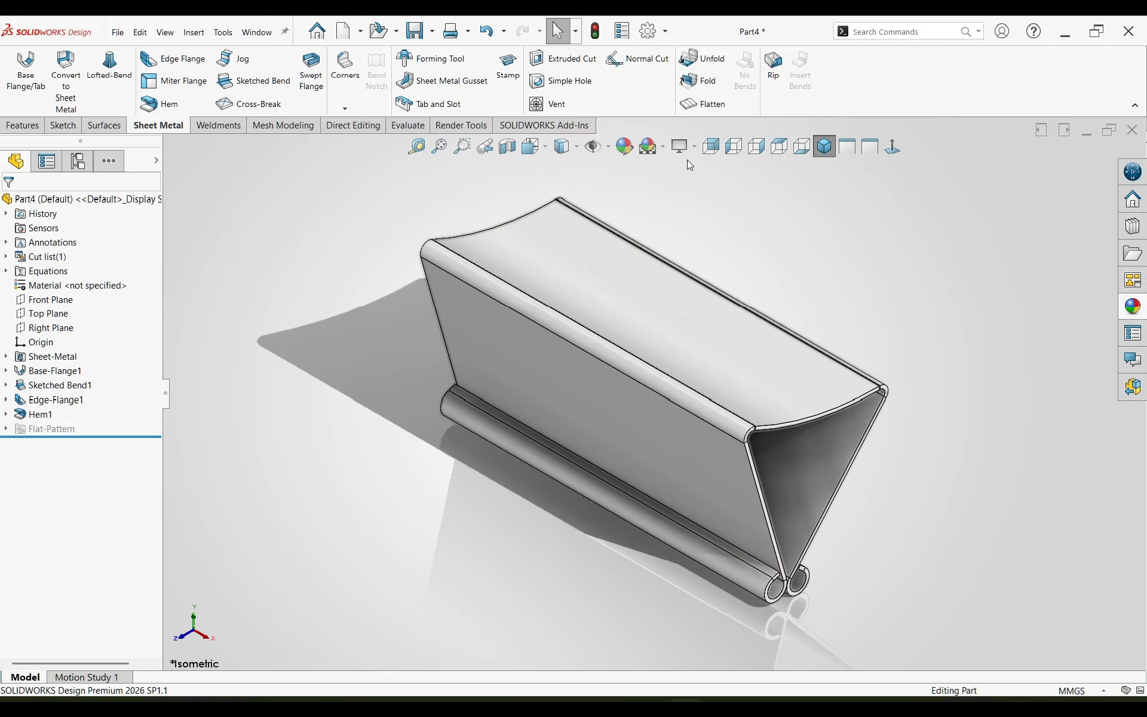
click(701, 72)
scroll(754, 411, down, 6)
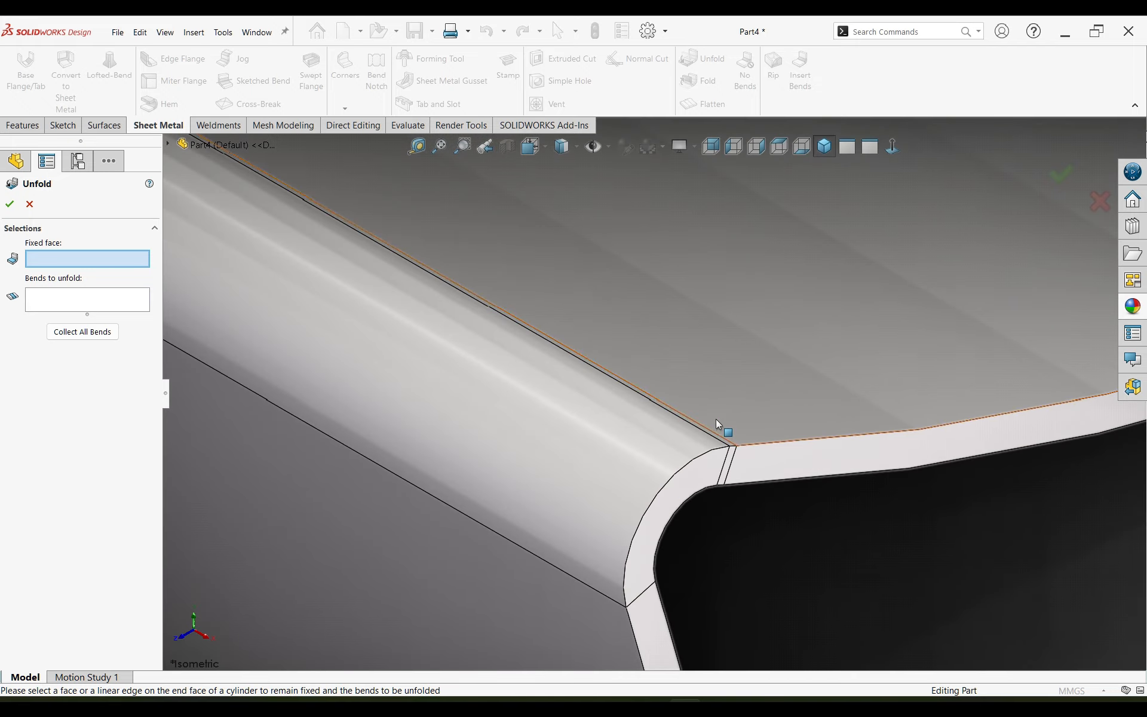
middle_drag(716, 418, 658, 399)
click(675, 406)
scroll(676, 404, up, 7)
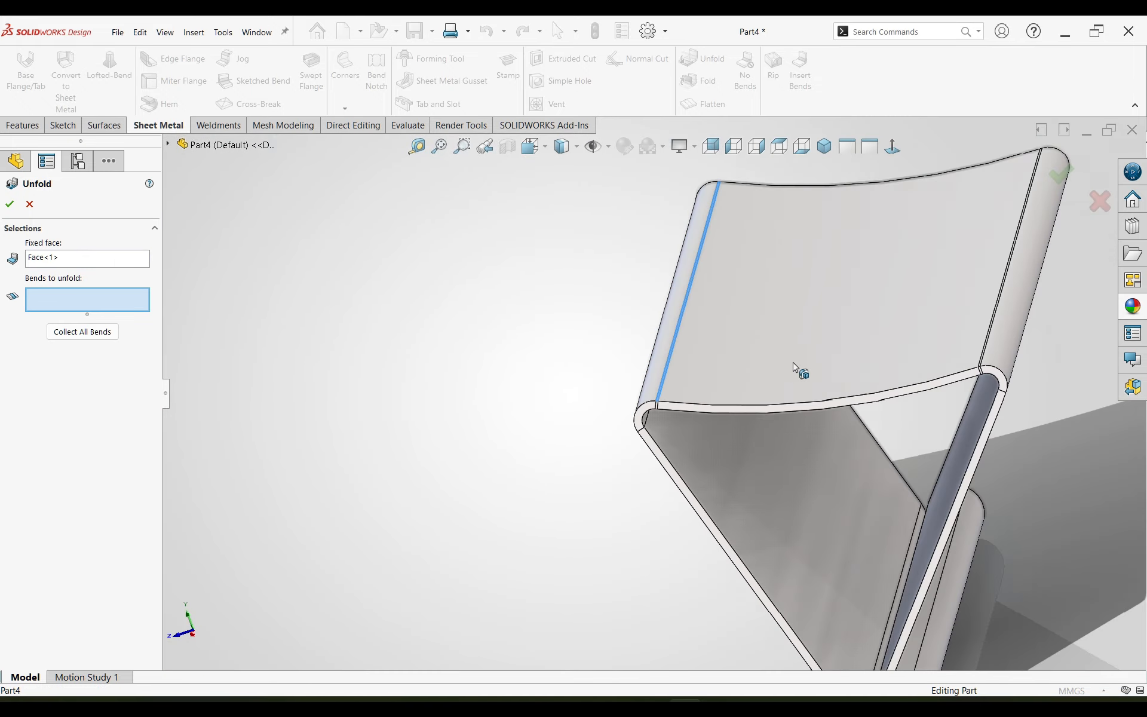
click(78, 332)
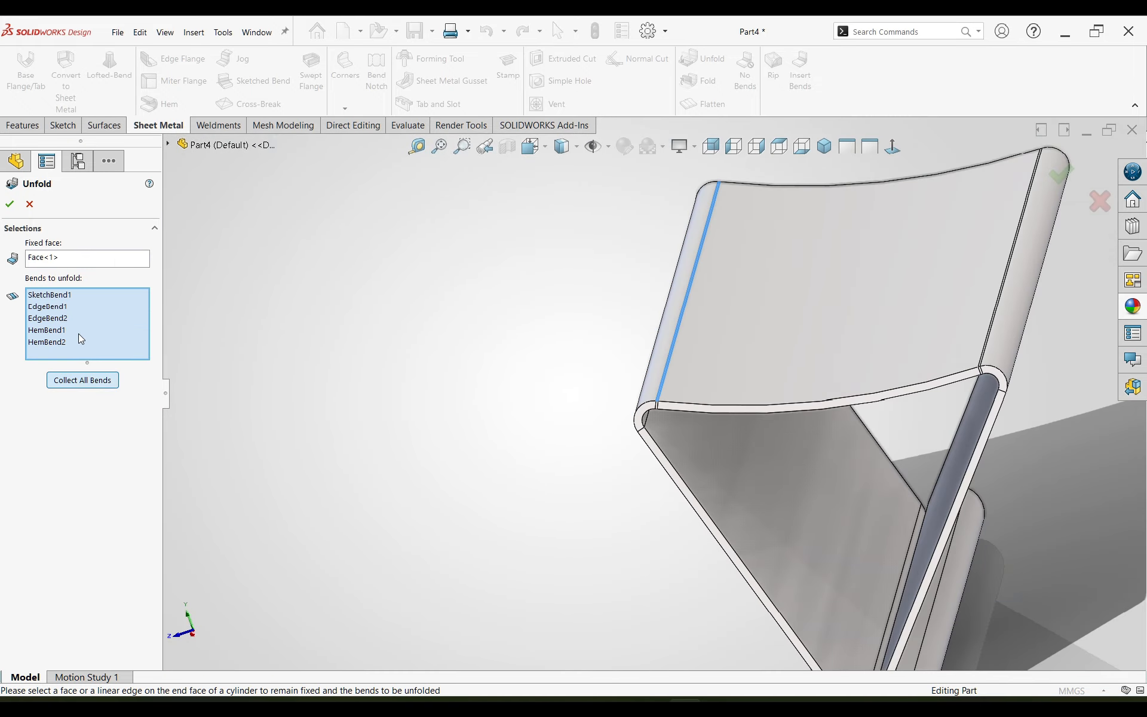
click(9, 204)
scroll(603, 366, up, 5)
click(823, 149)
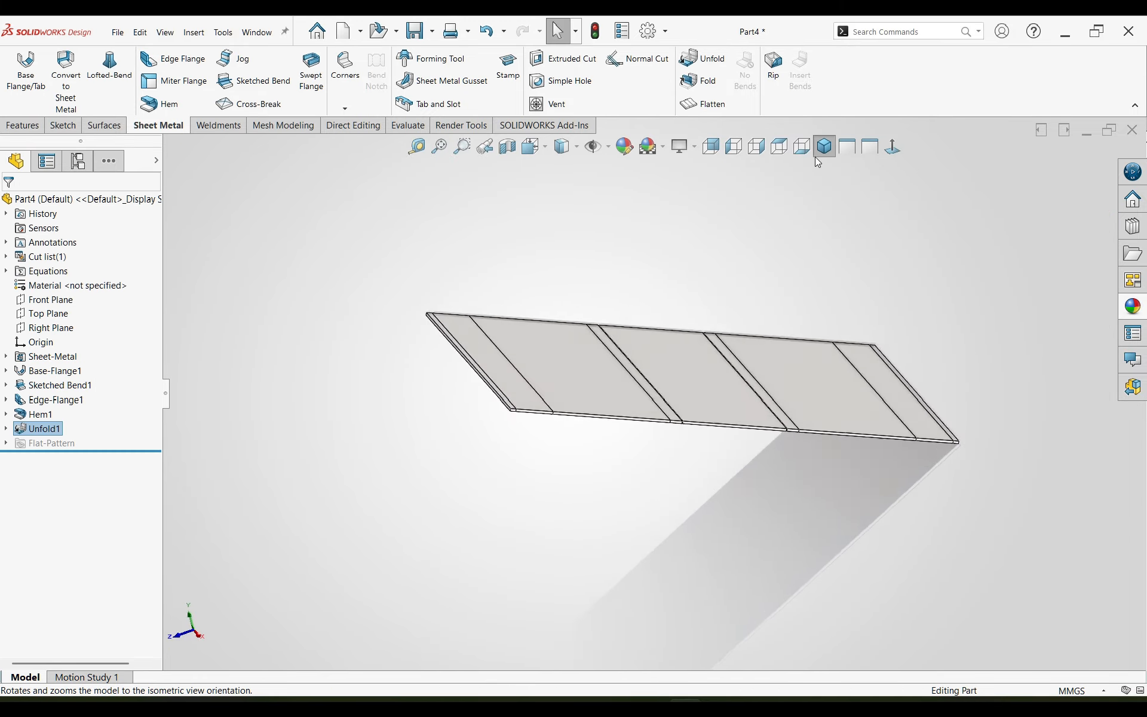
Step: Start a sketch on the unfolded side flange face and draw a vertical construction line about 29 mm long from the origin
middle_drag(832, 284, 584, 323)
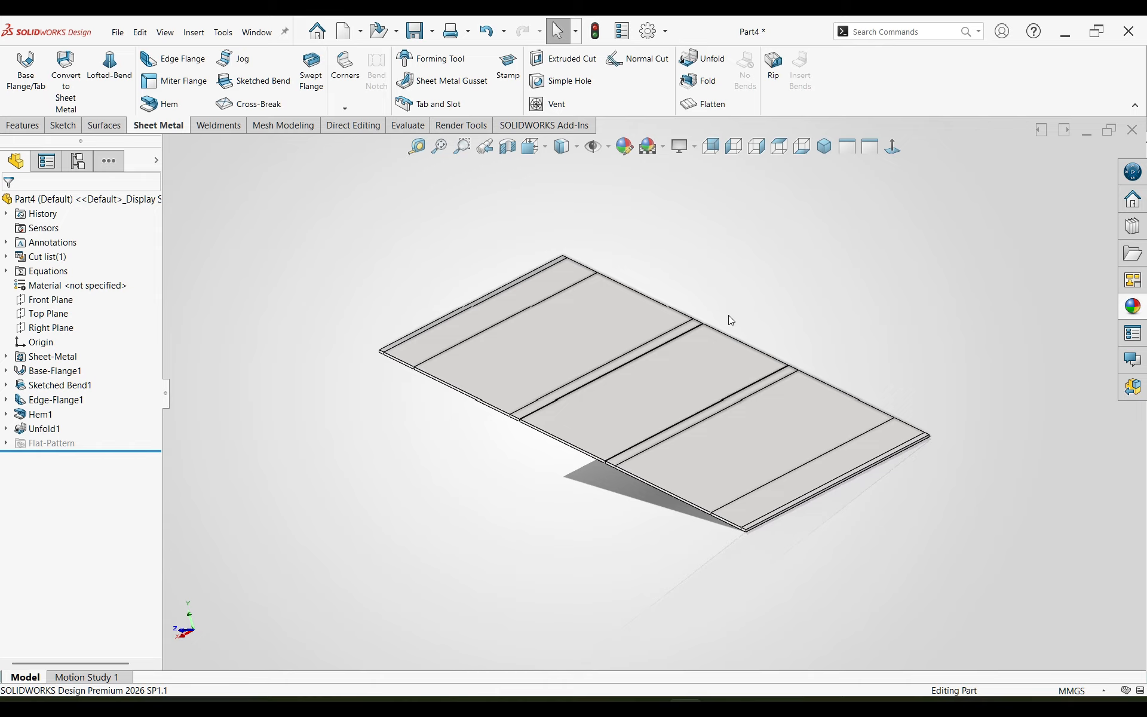
click(632, 328)
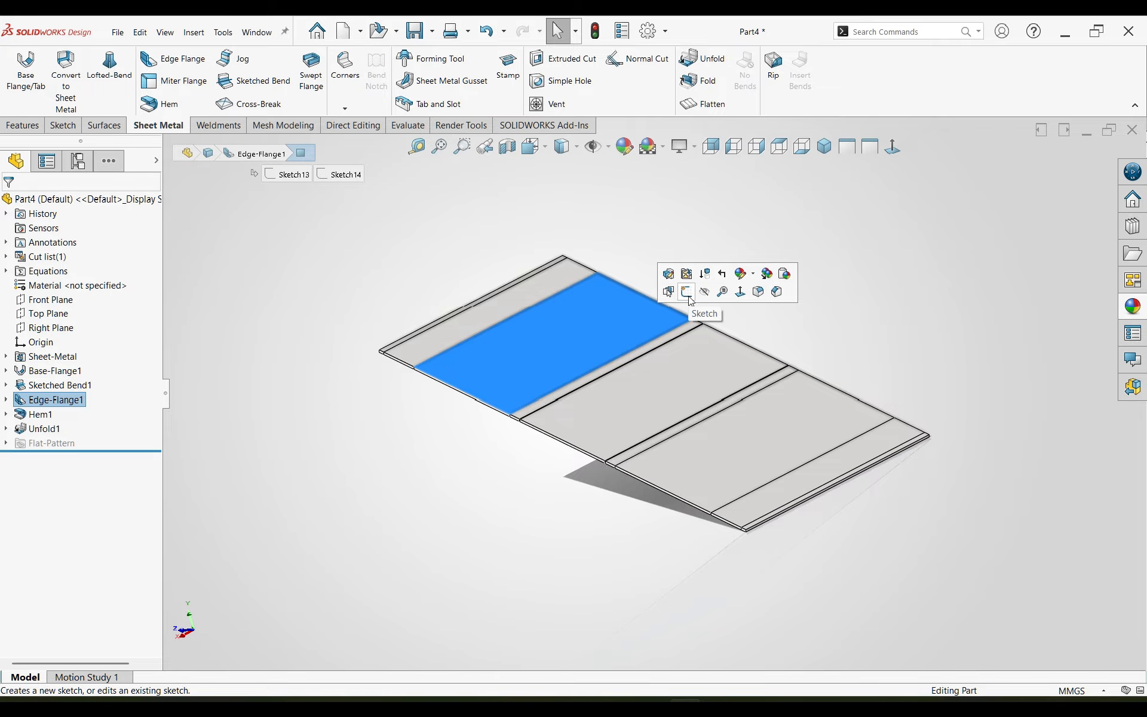
click(687, 292)
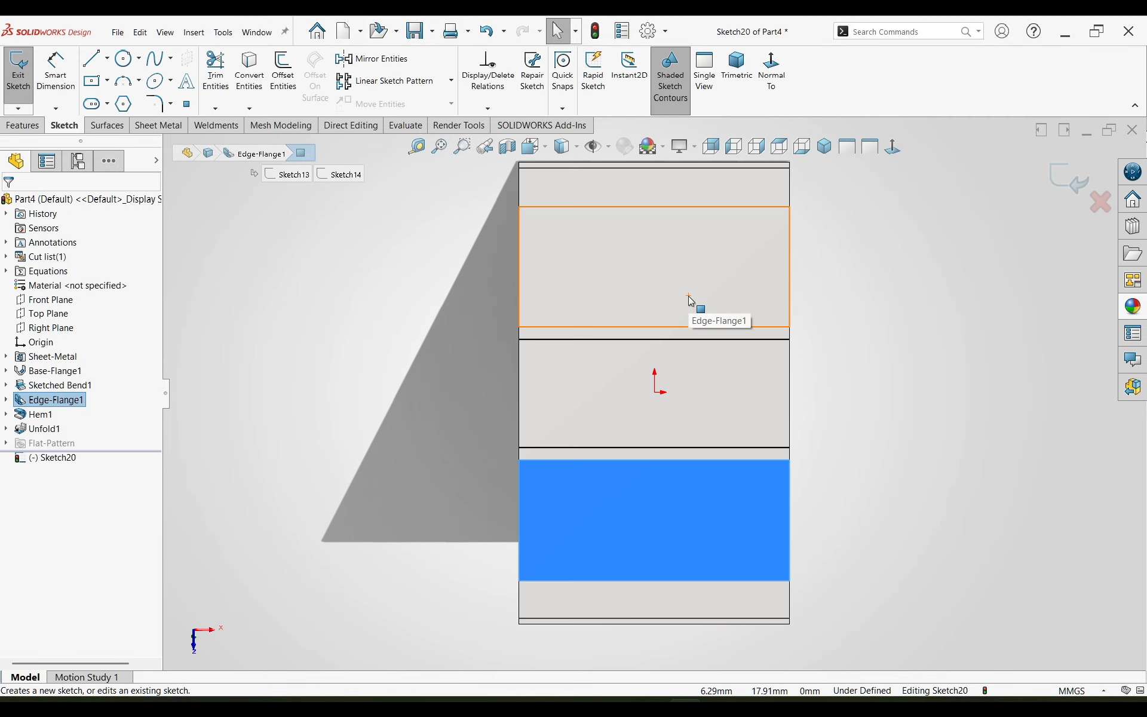
key(l)
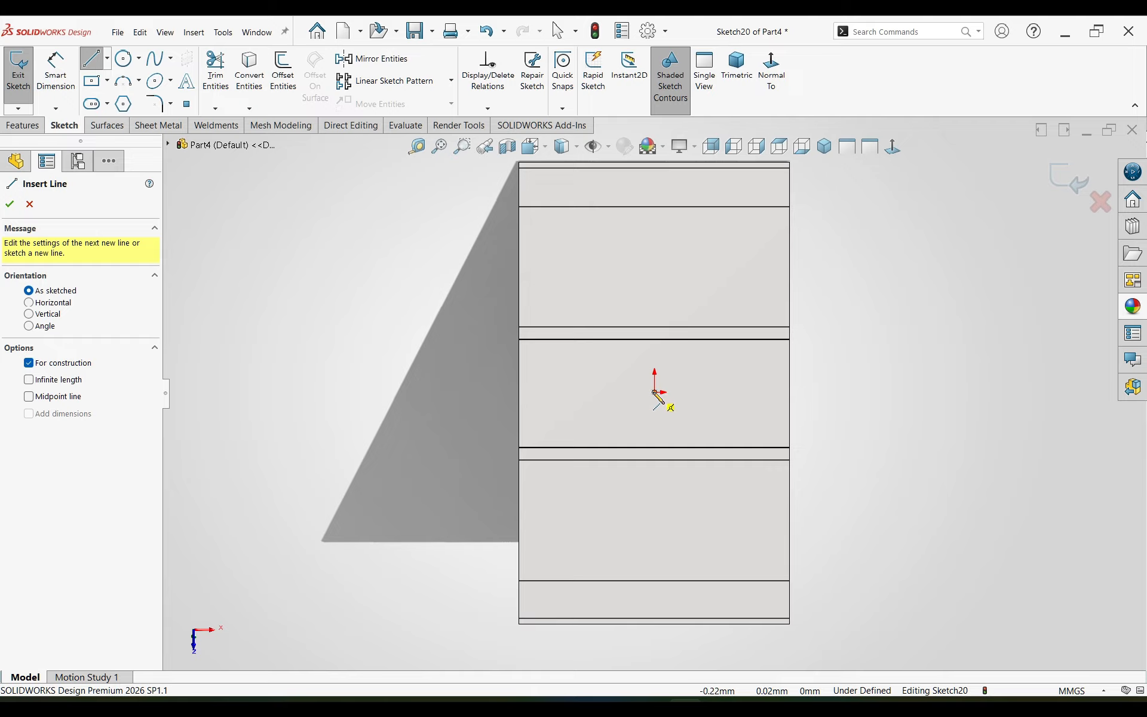
click(655, 392)
click(653, 237)
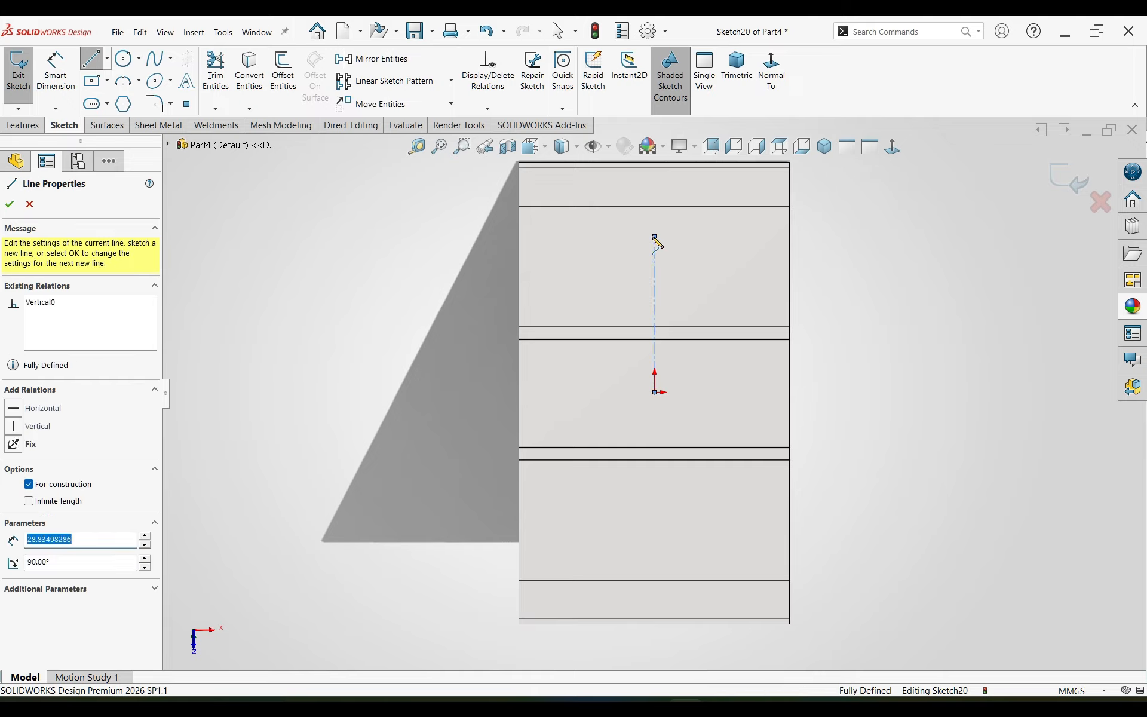
key(Escape)
Step: Set the vertical construction line's length to 32 mm and convert it to a regular sketch line
key(d)
click(654, 272)
click(840, 302)
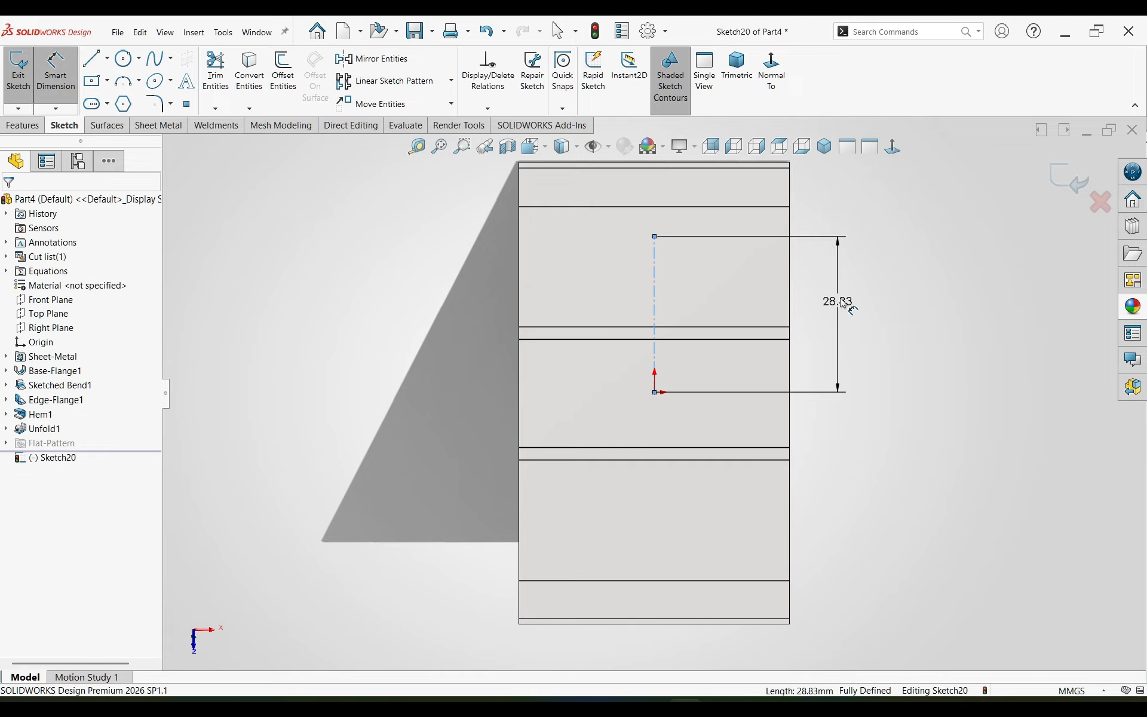
text(32)
key(Return)
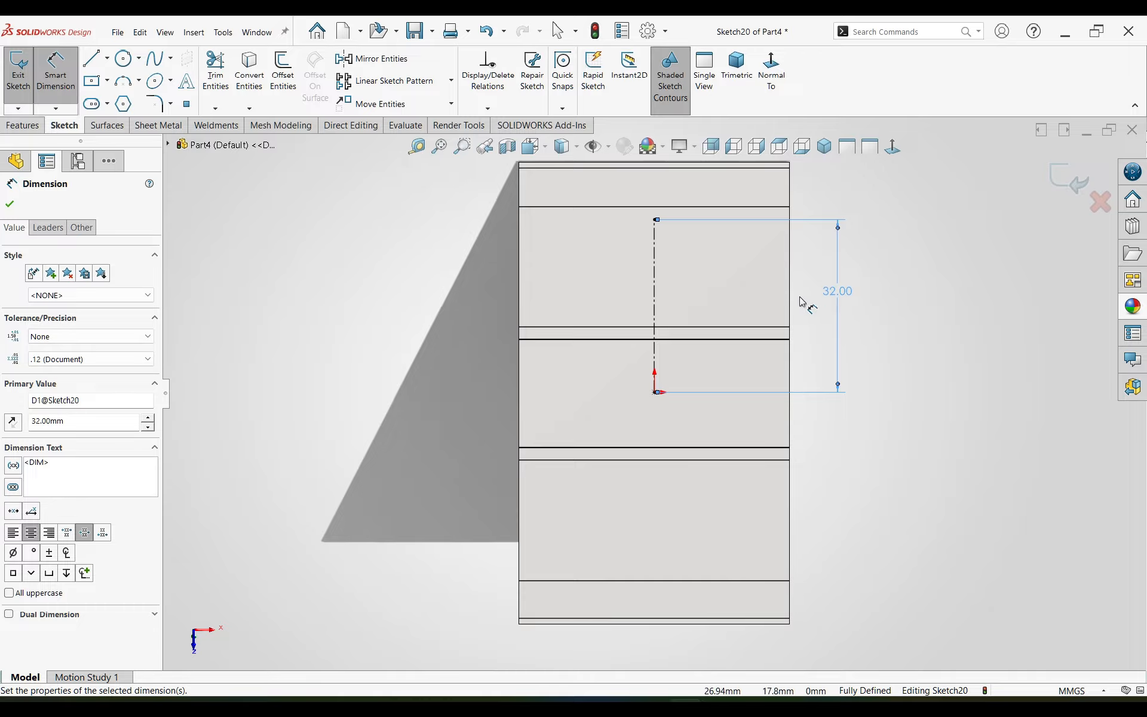
key(Escape)
click(655, 289)
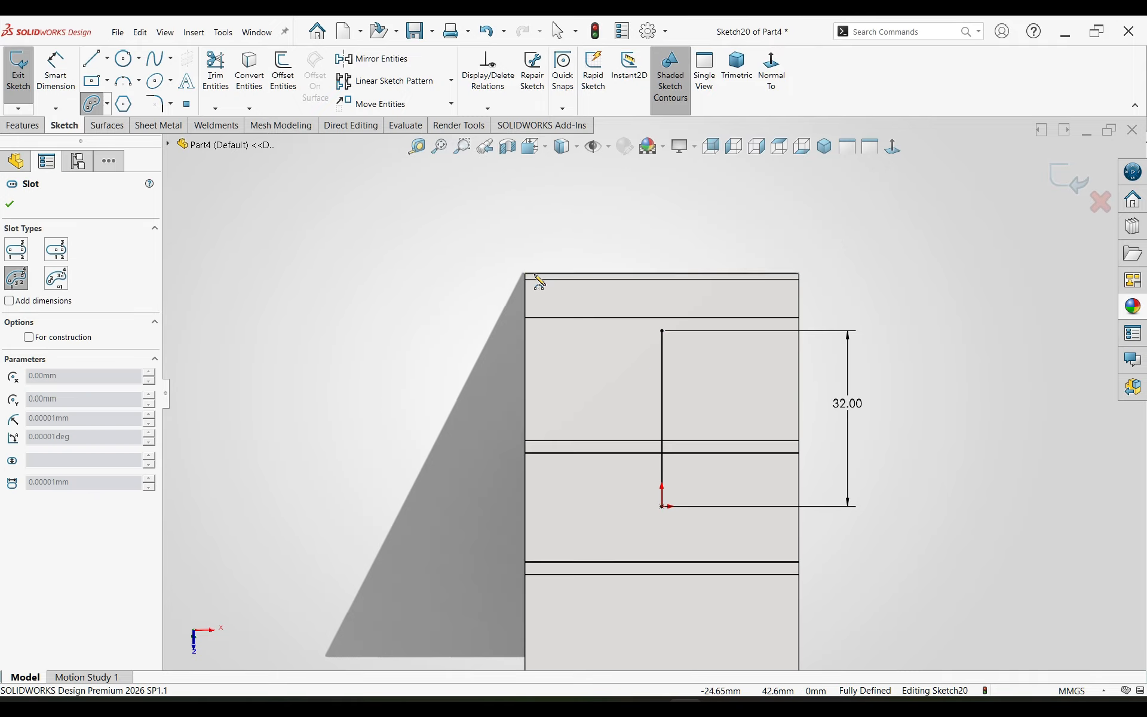
Step: Sketch an upward-arching 3 Point Arc Slot beyond the blank's upper edge, with about 34 mm arc radius and 6.4 mm width
click(106, 103)
click(180, 156)
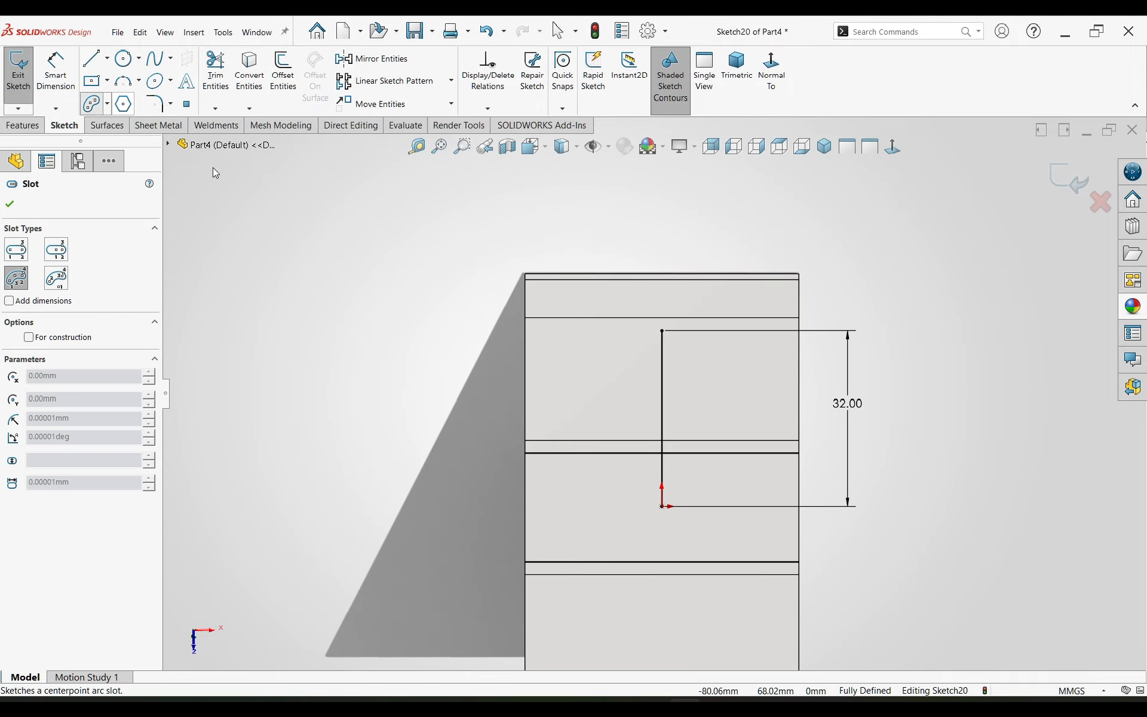
click(106, 103)
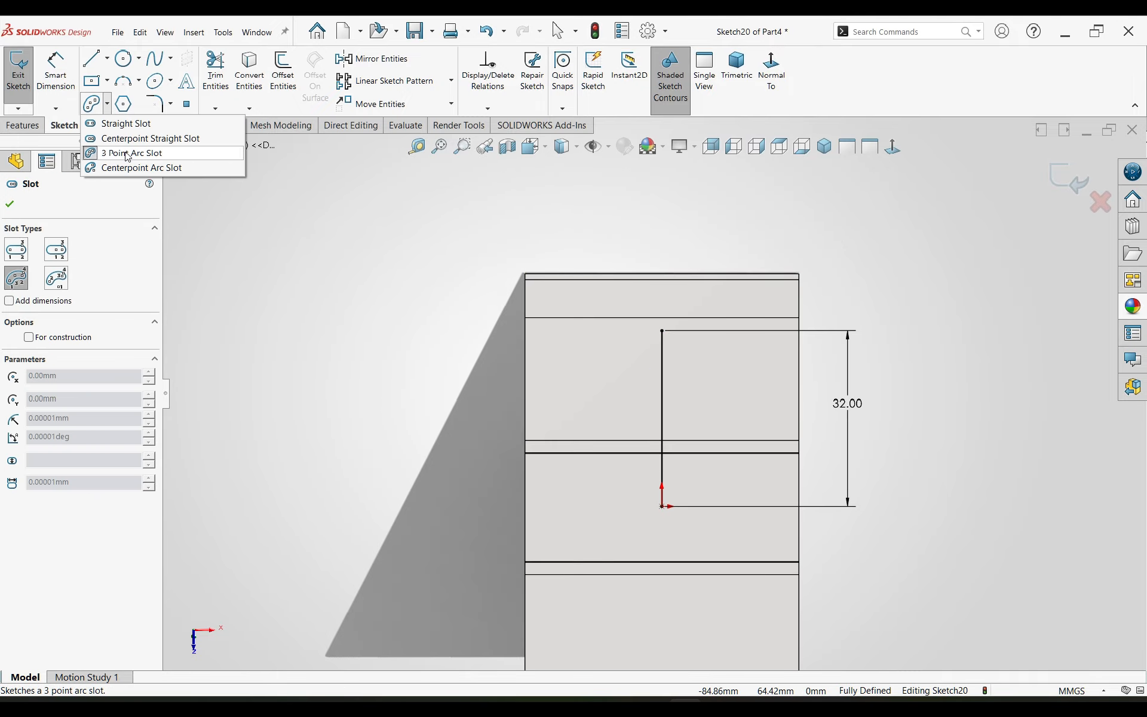
click(538, 244)
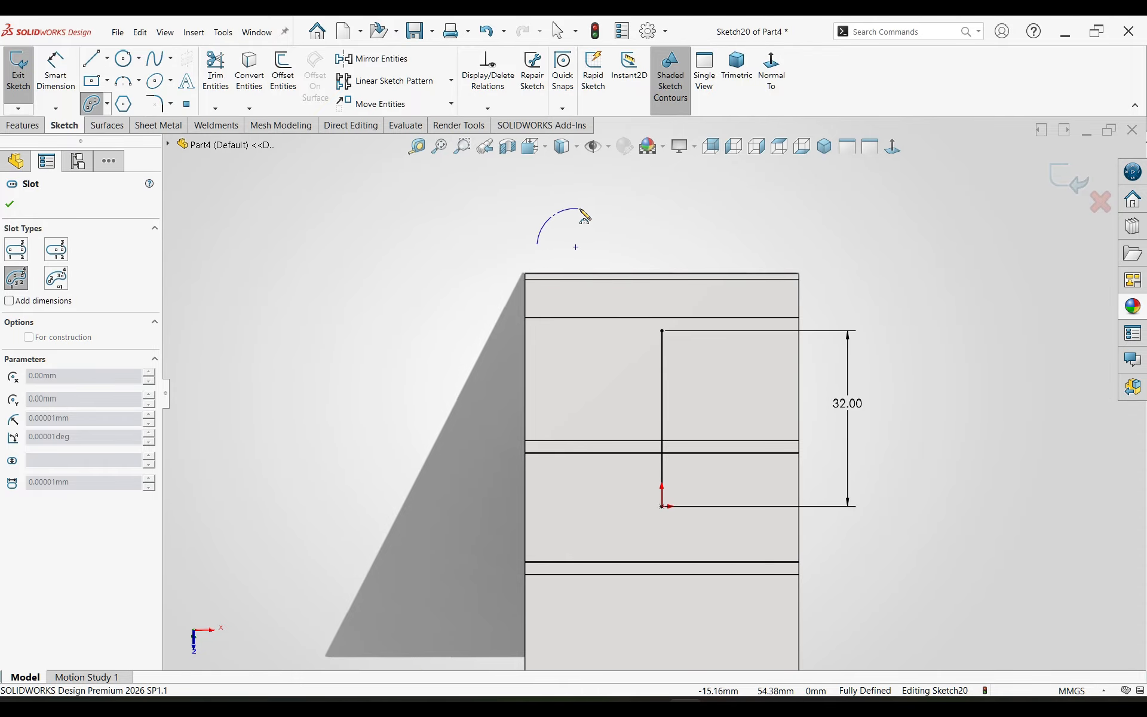
click(803, 246)
click(677, 191)
click(682, 174)
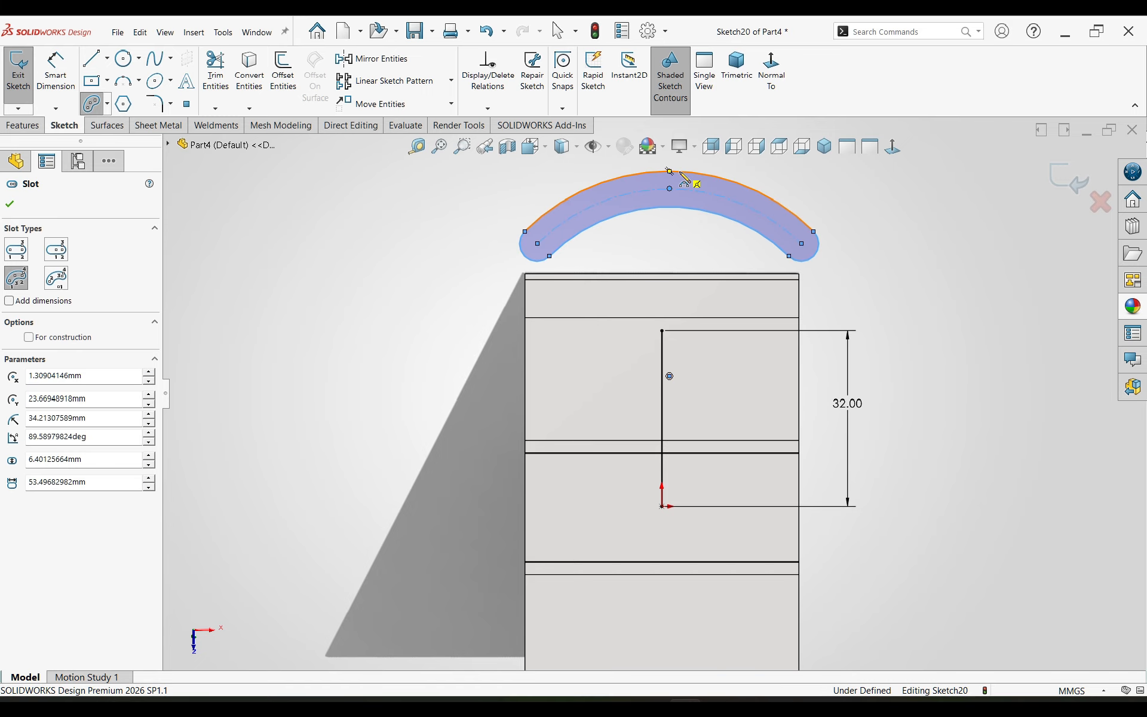
key(Escape)
Step: Set the arc slot's end radius to 2 mm
right_drag(861, 317, 855, 269)
click(818, 240)
click(876, 222)
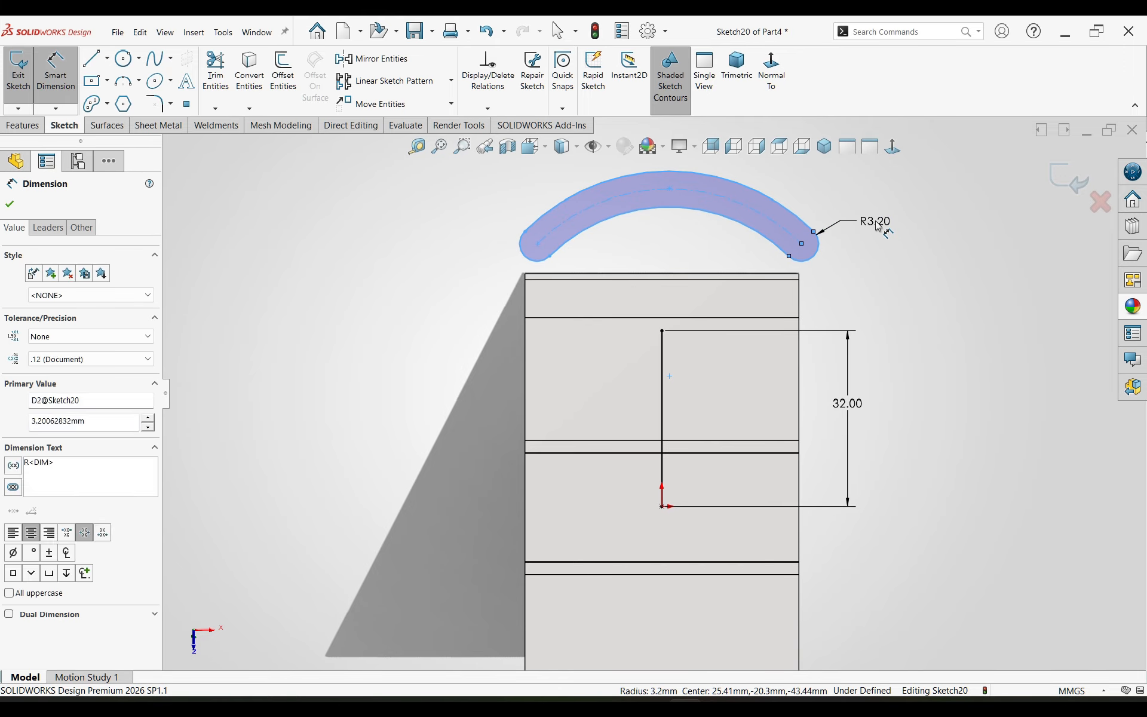
text(2)
key(Return)
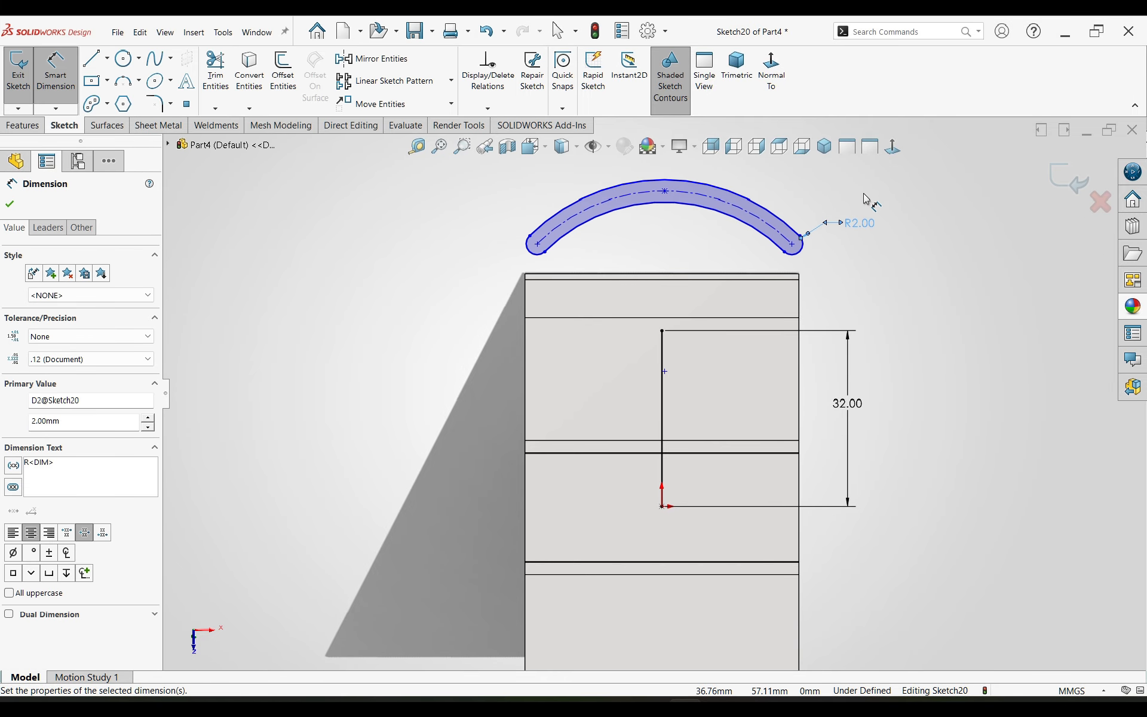
Step: Centre the arc slot on the vertical line and add a Horizontal relation between its two end centre points
key(Escape)
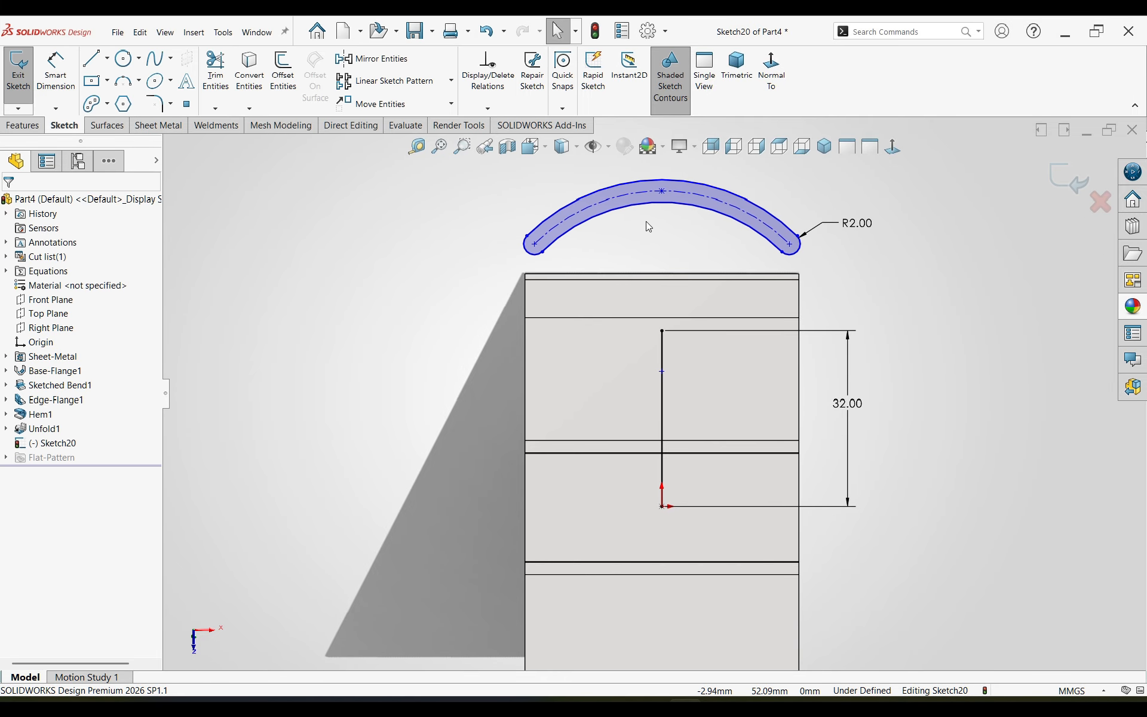
click(487, 108)
click(507, 140)
click(790, 244)
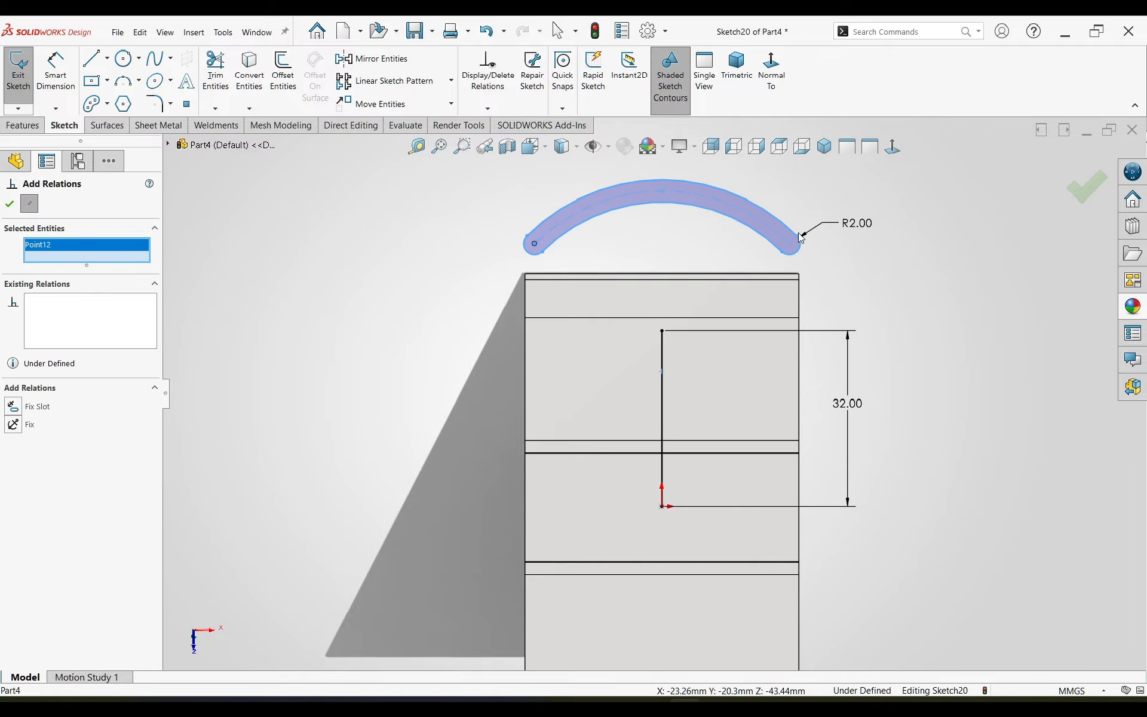
click(534, 243)
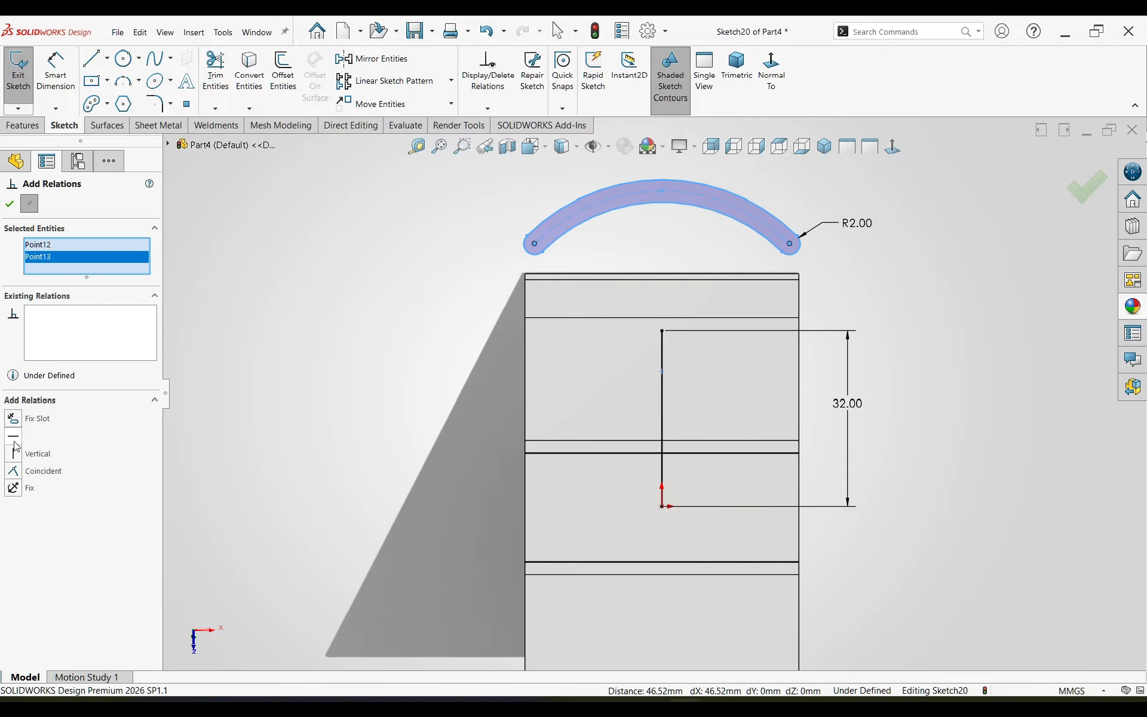
key(Escape)
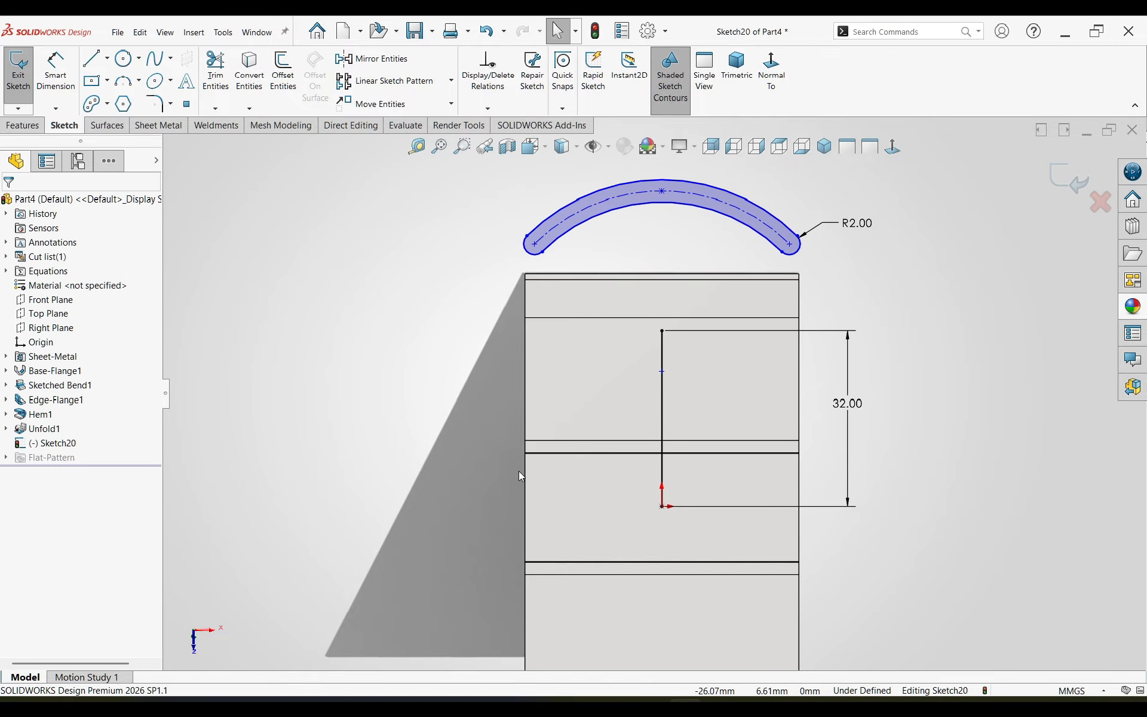
Step: Dimension the slot's right end centre 12 mm from the blank's right edge
right_drag(442, 421, 432, 242)
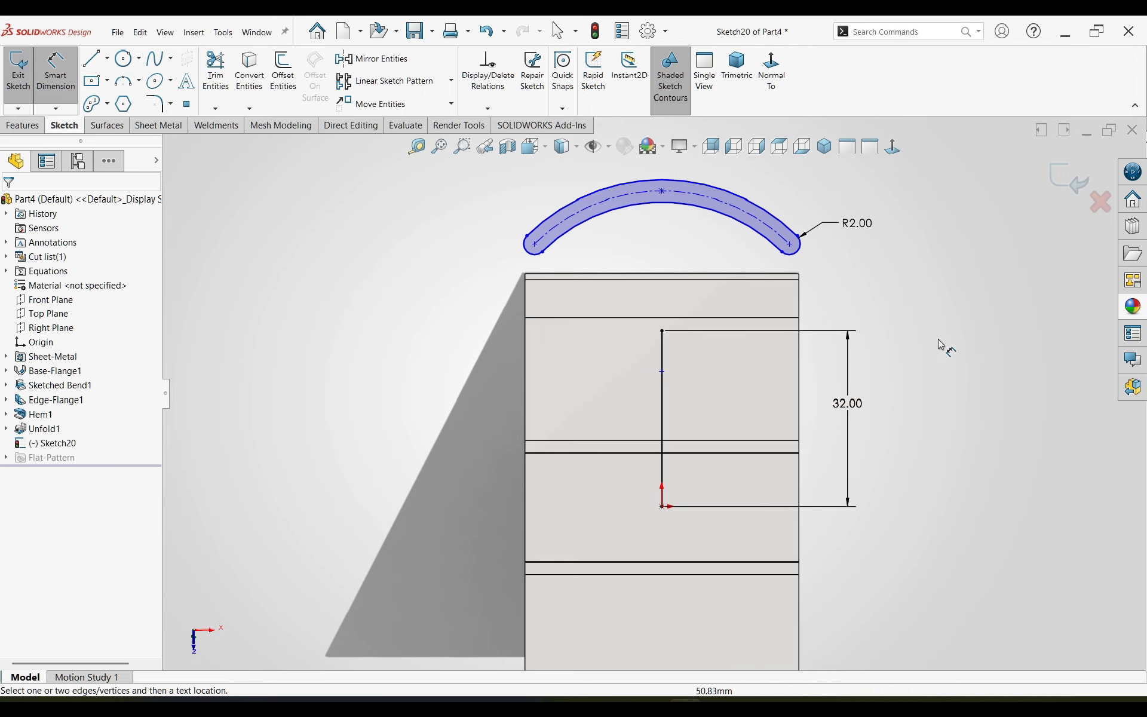
click(792, 250)
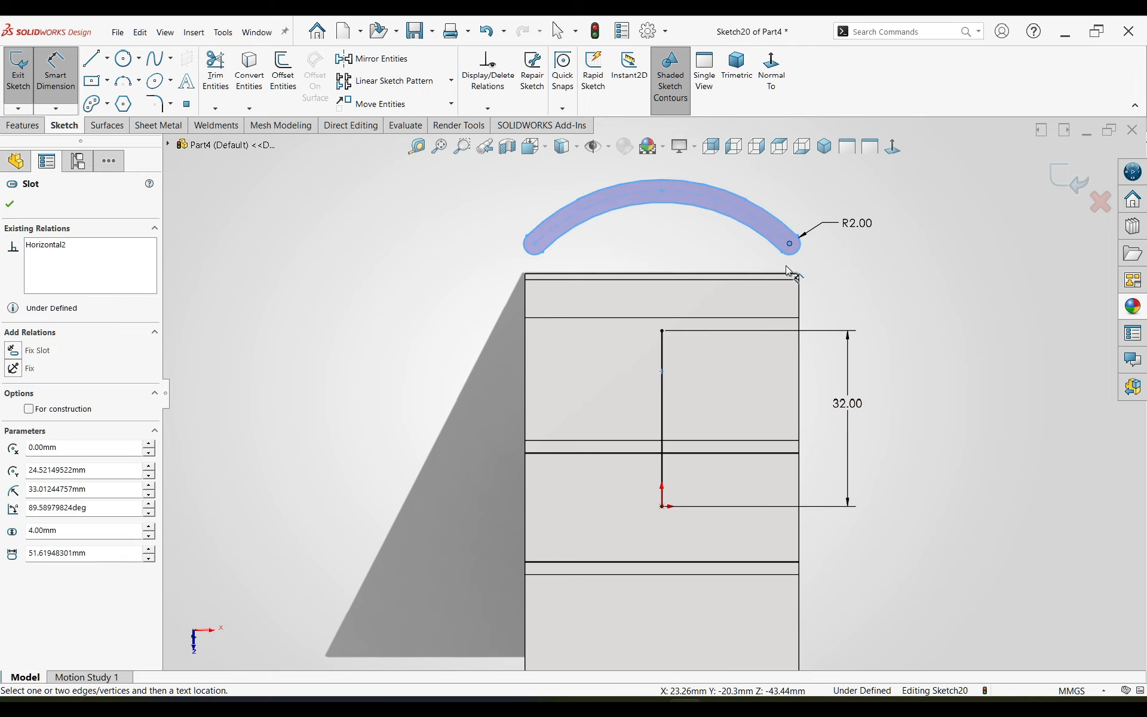
click(795, 317)
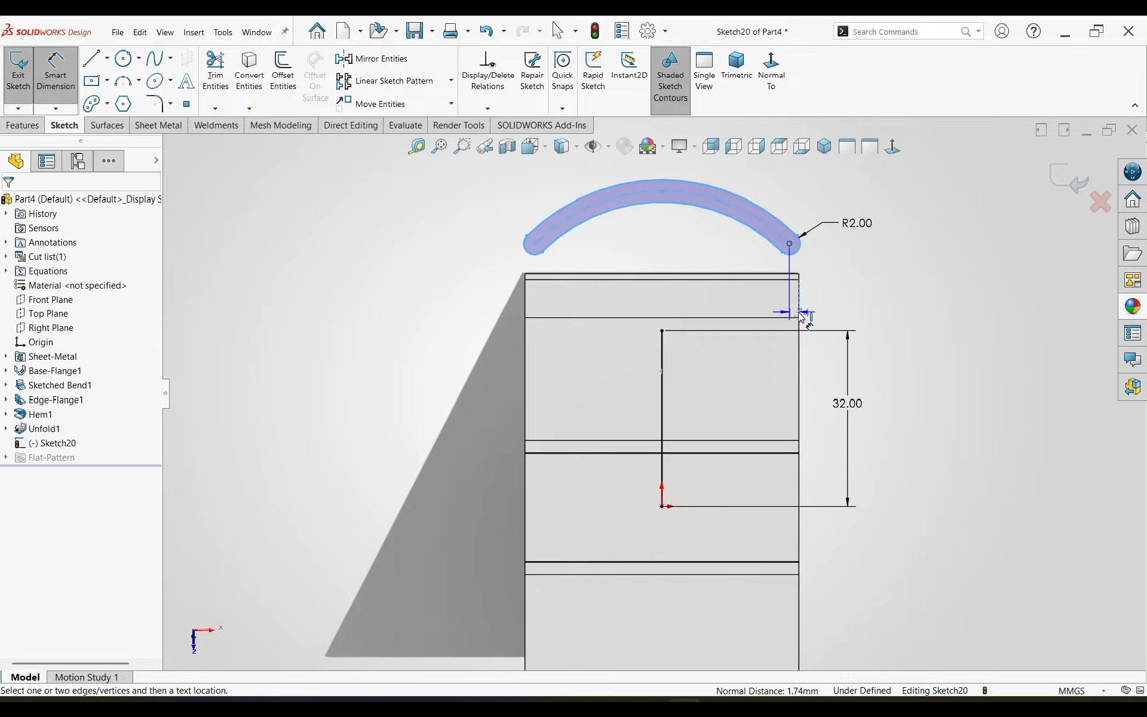
click(797, 203)
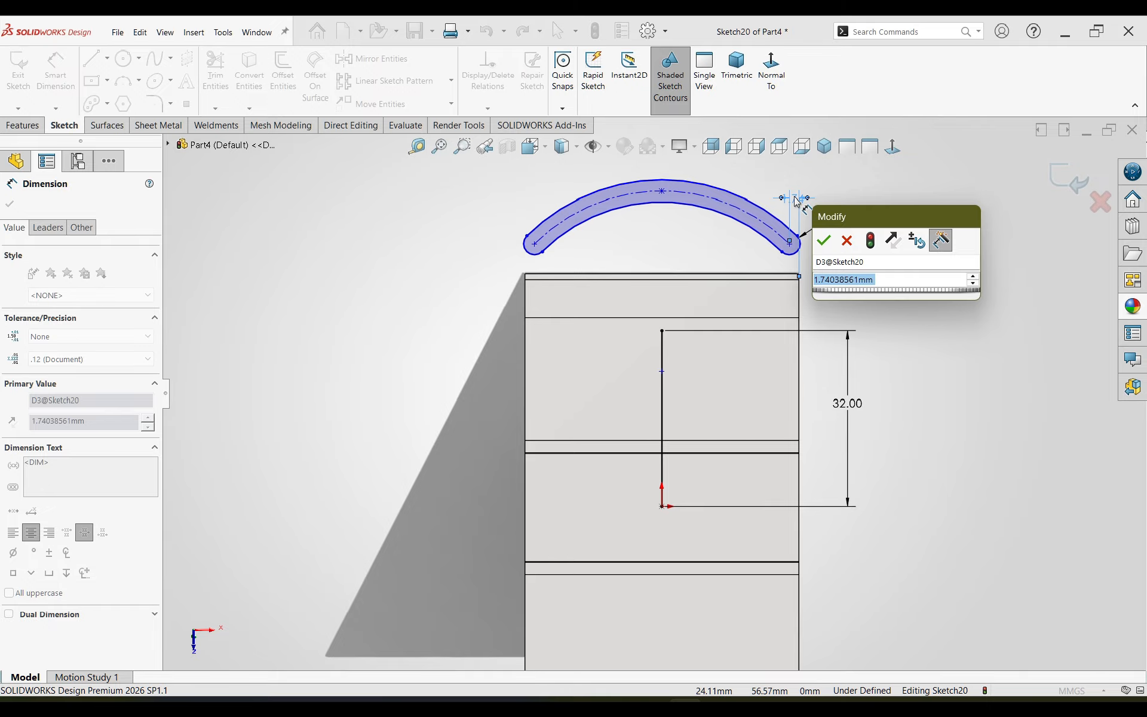
text(12)
key(Return)
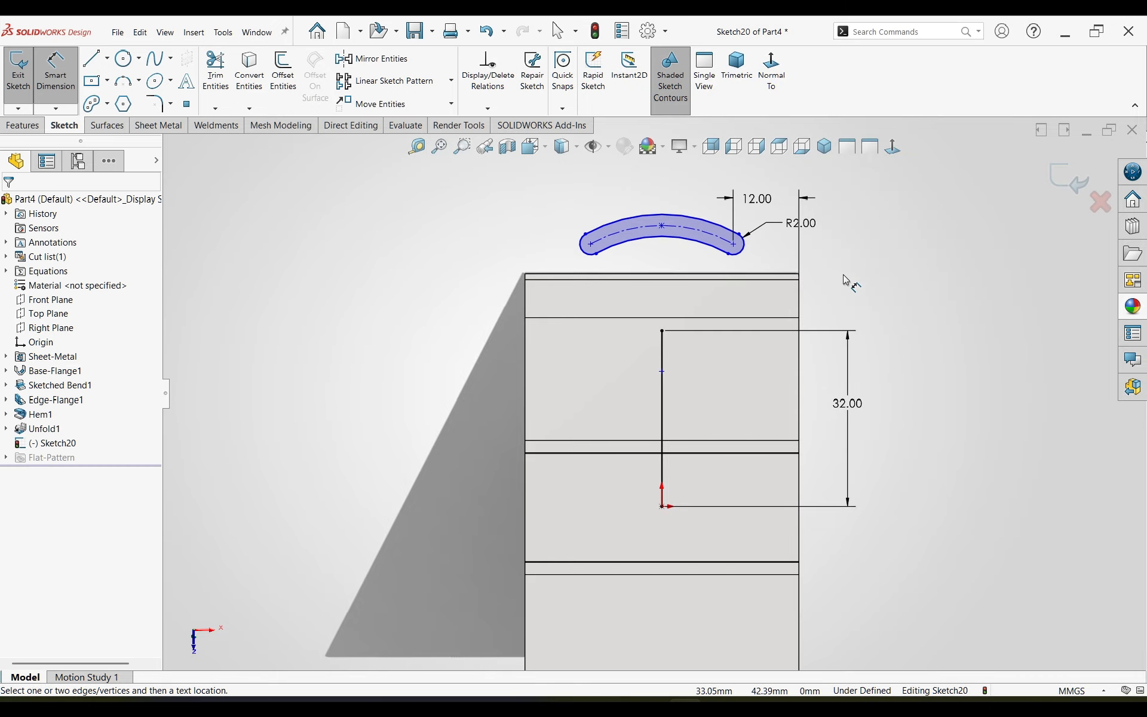
Step: Dimension the slot's right end centre 2.1 mm above the boundary line between the side flange and the unfolded hem
scroll(849, 280, down, 1)
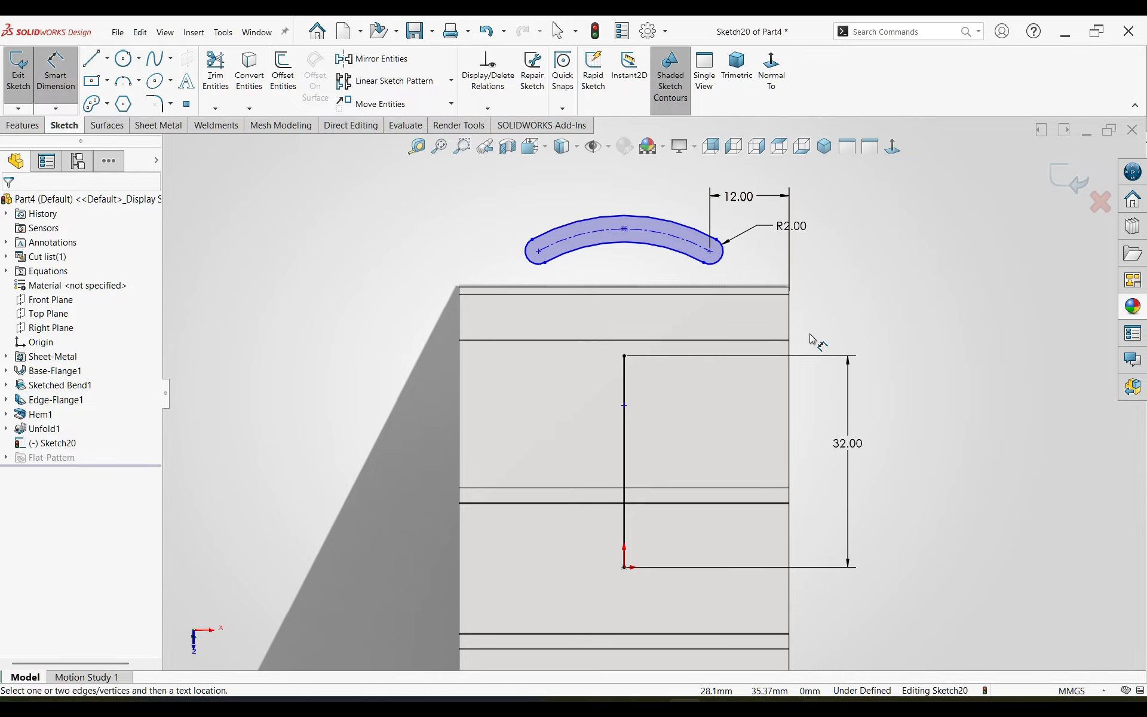
click(776, 345)
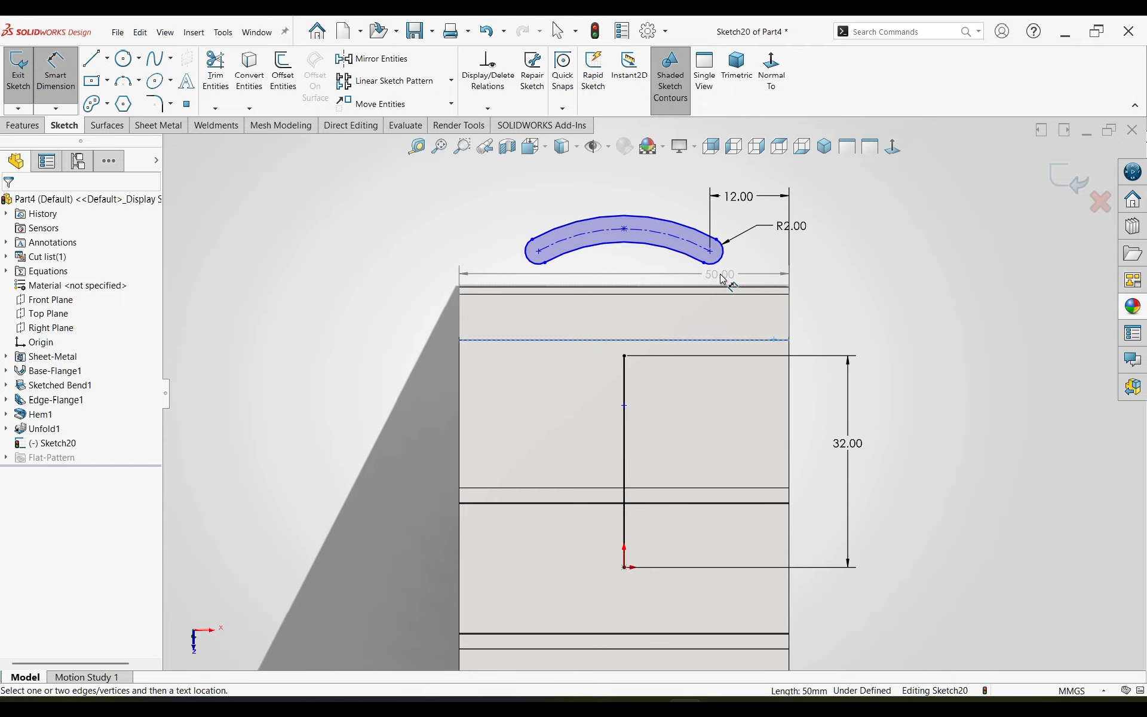
click(709, 252)
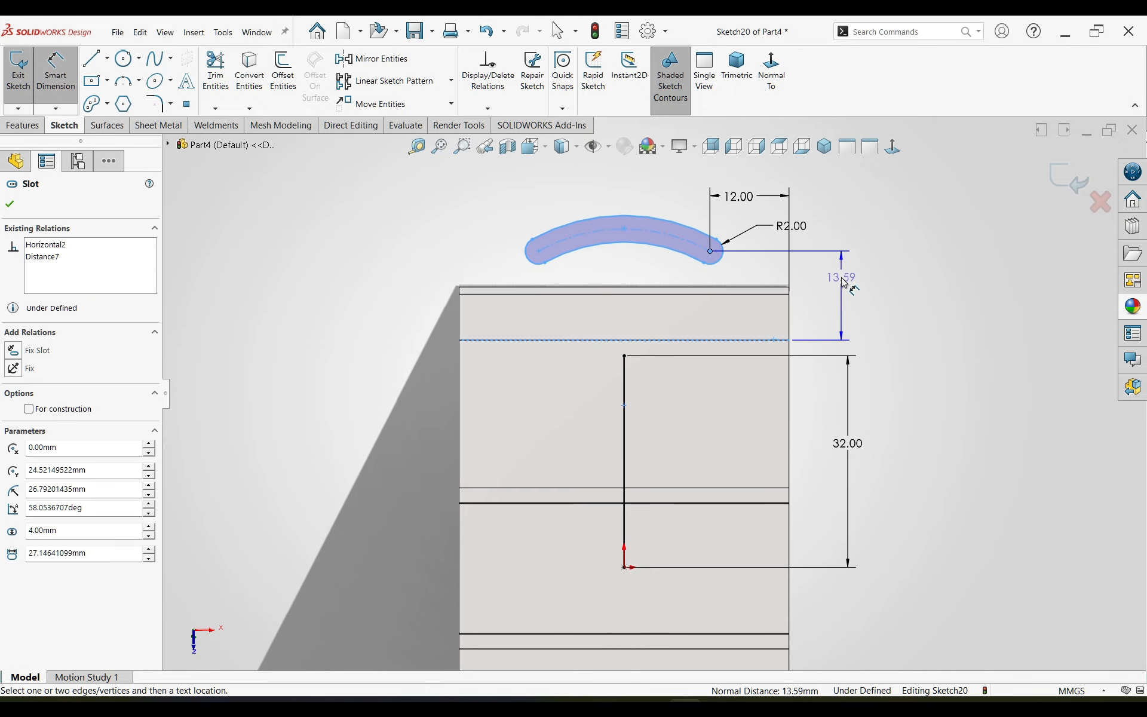
click(843, 283)
text(2.1)
key(Return)
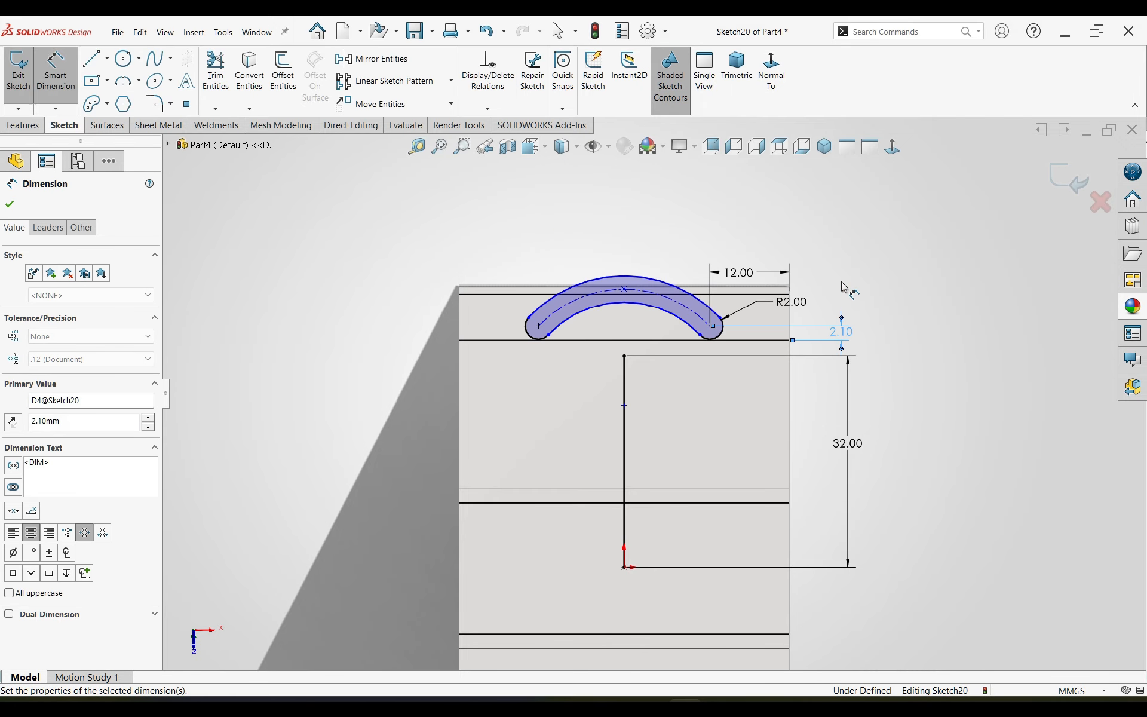
scroll(617, 332, down, 3)
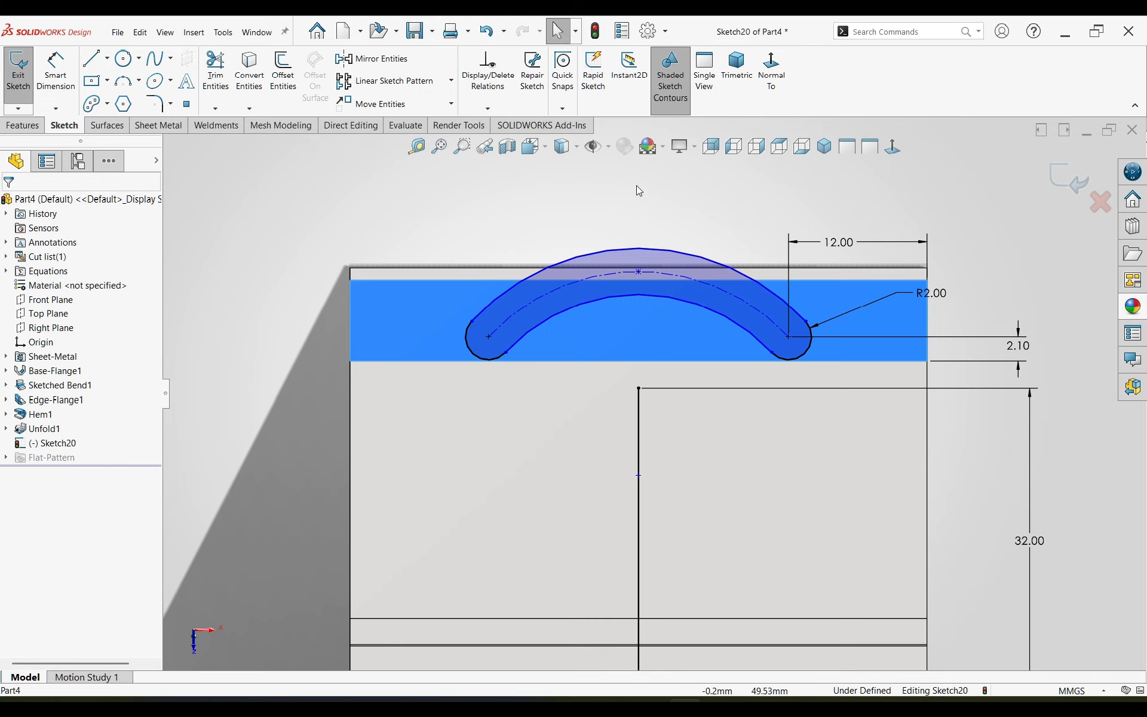
Step: Make the arc slot's centre point coincident with the upper endpoint of the vertical line
click(639, 477)
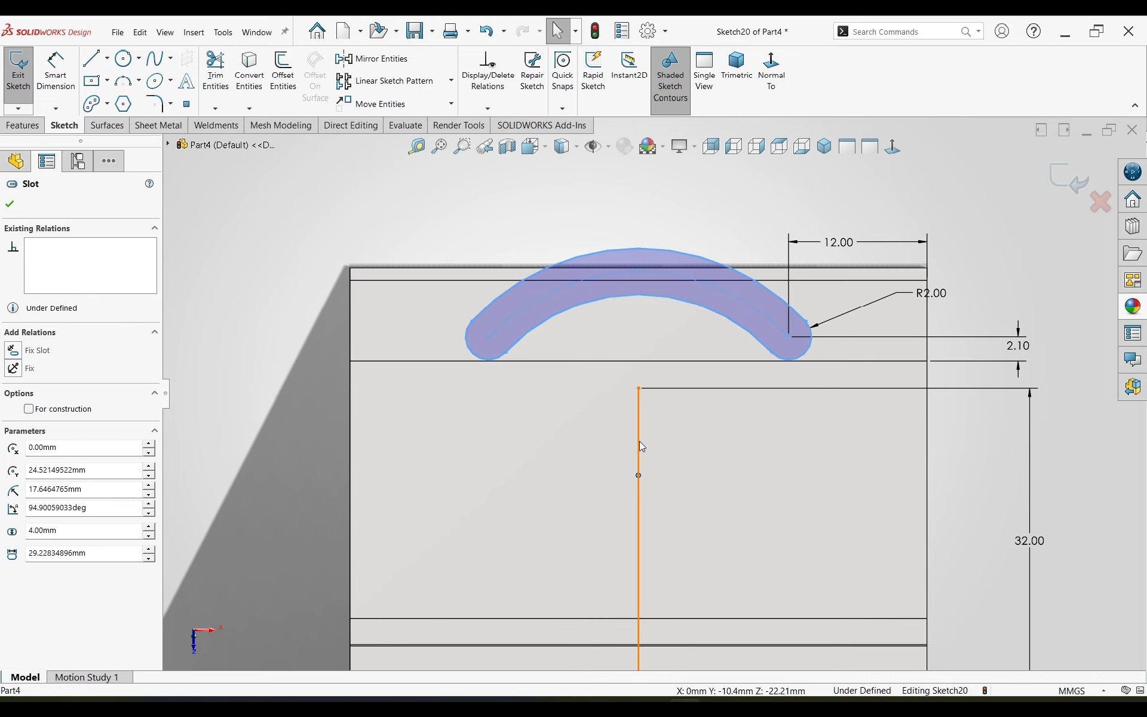
ctrl+click(639, 389)
click(712, 338)
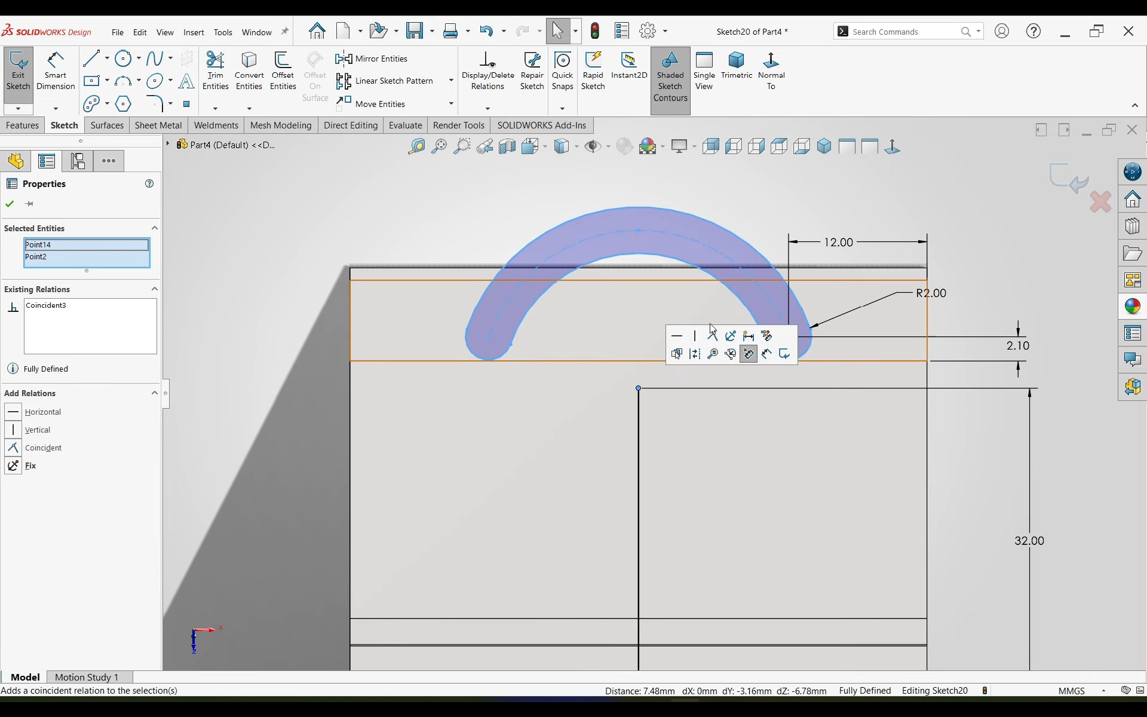
click(547, 206)
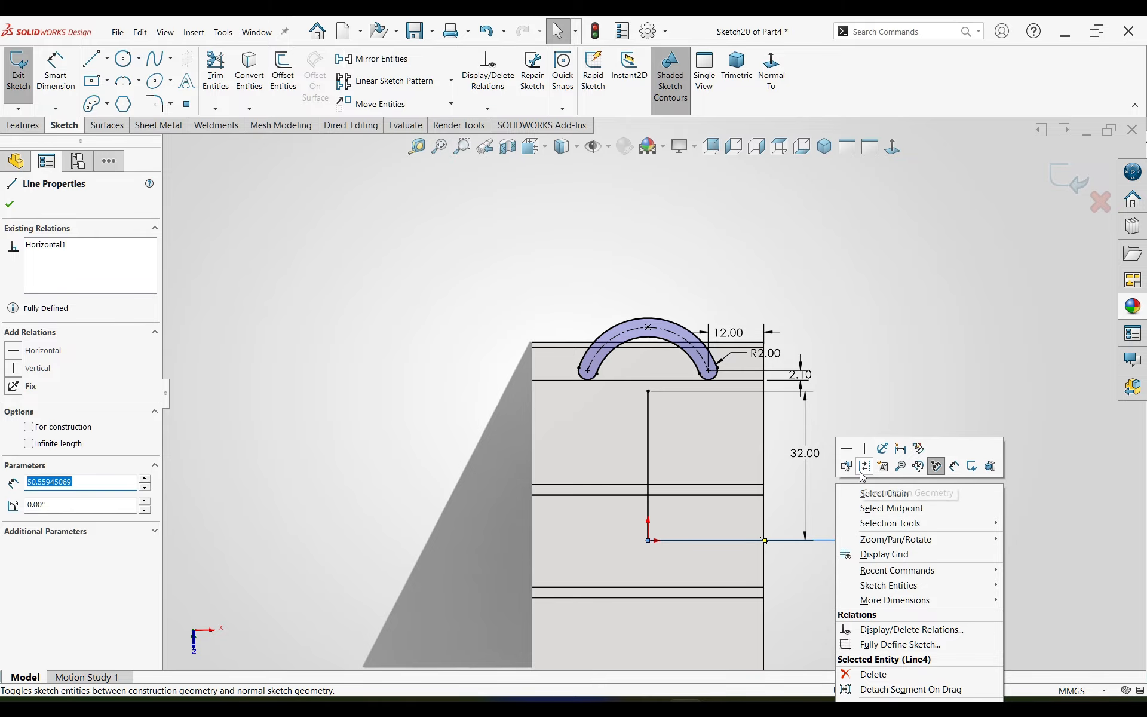
Step: Mirror the arc slot about a horizontal construction line about 50.6 mm long from the origin, and convert the vertical line to construction geometry
click(861, 468)
scroll(831, 488, up, 3)
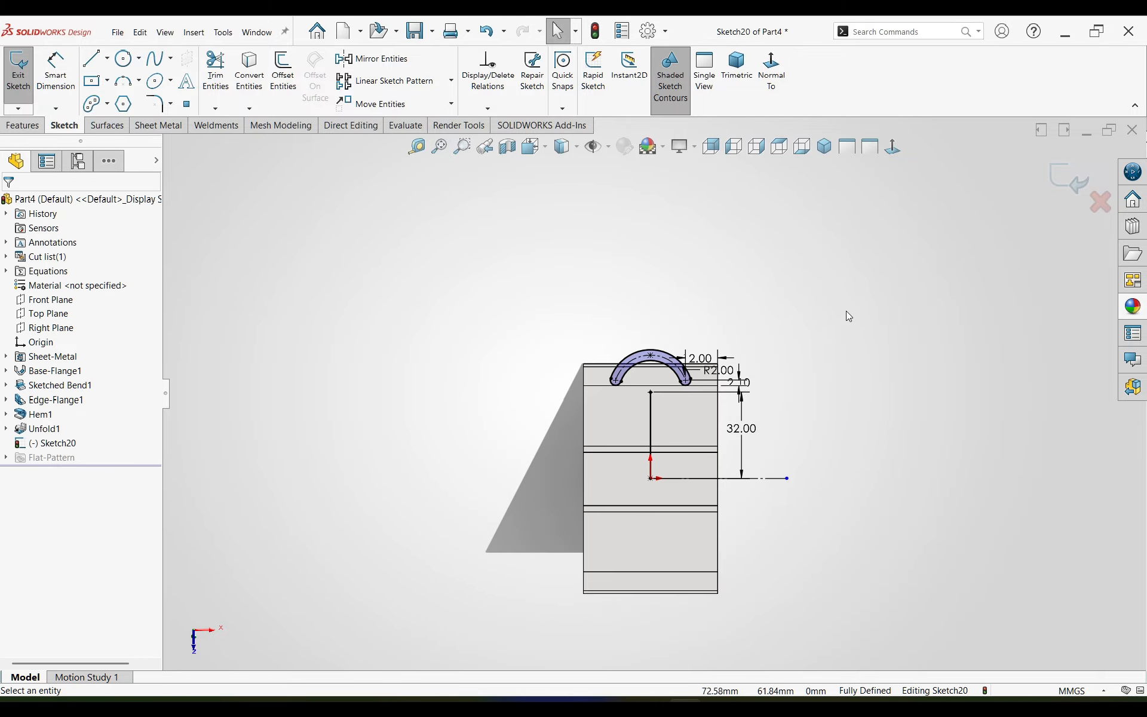
drag(845, 297, 382, 565)
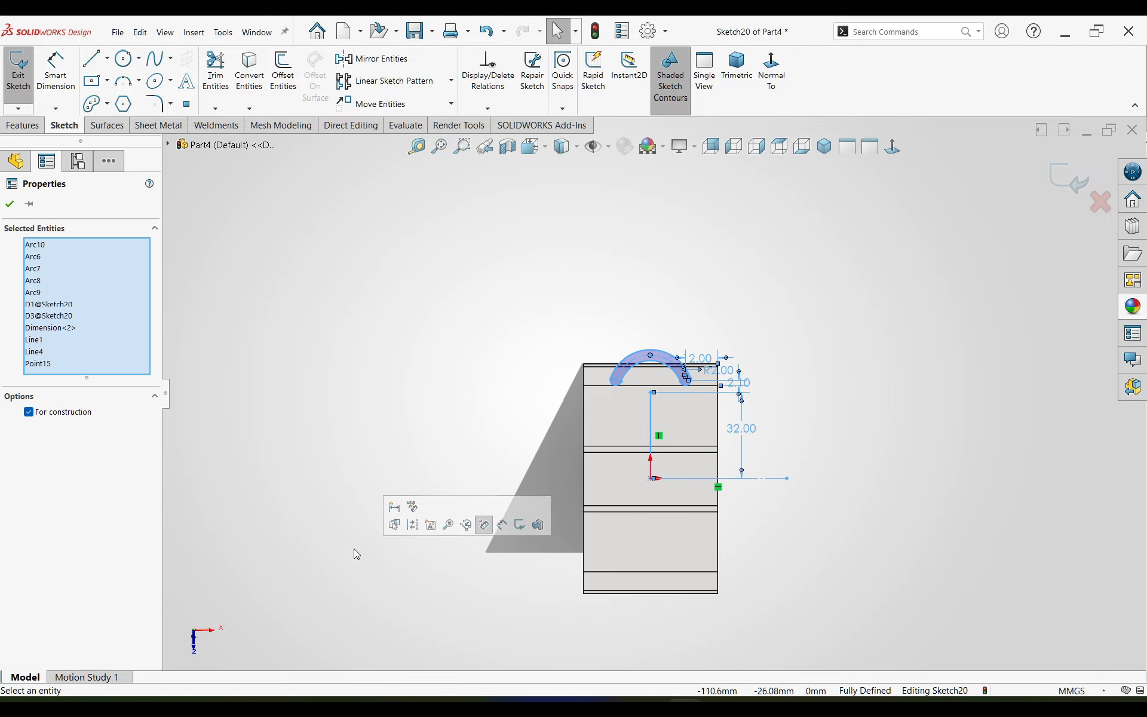
click(378, 59)
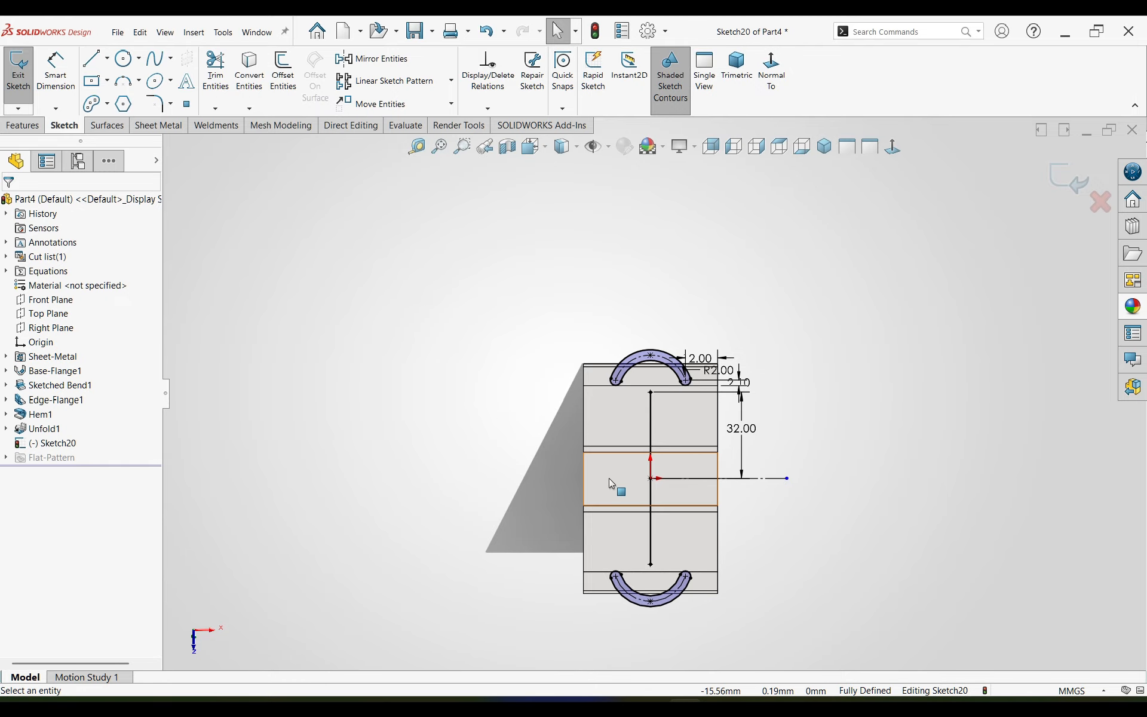
click(651, 462)
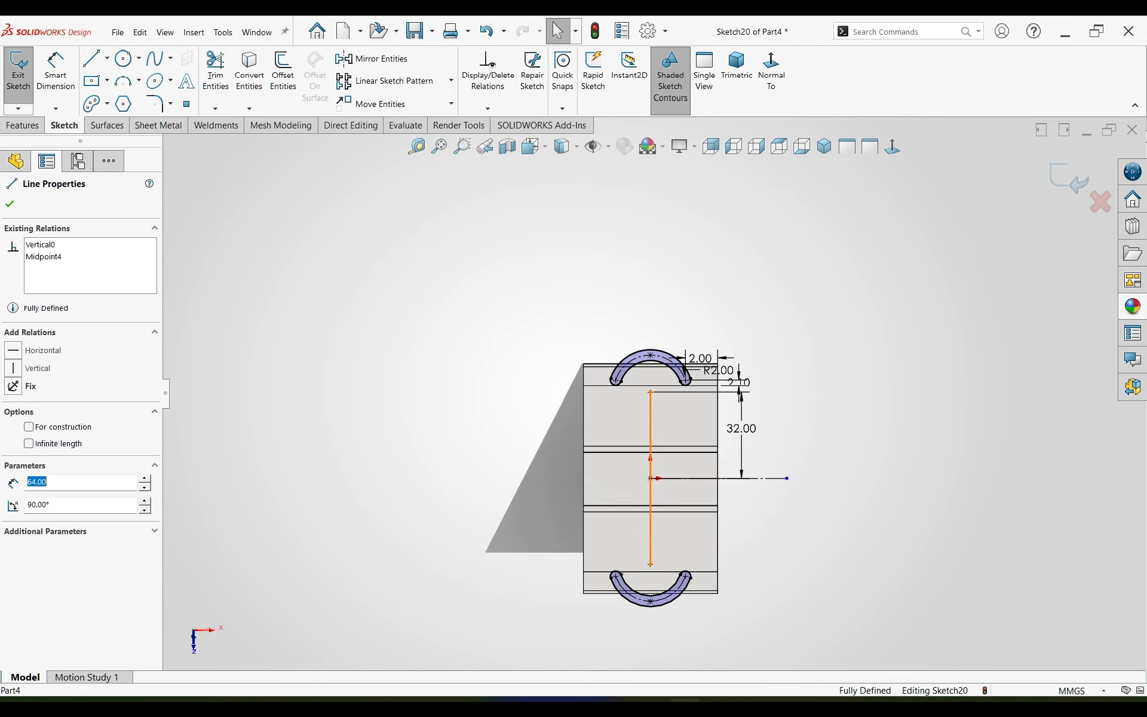
click(681, 414)
Step: Cut both arc slots through the unfolded blank with a Blind extruded cut 10 mm deep, using Normal cut
key(s)
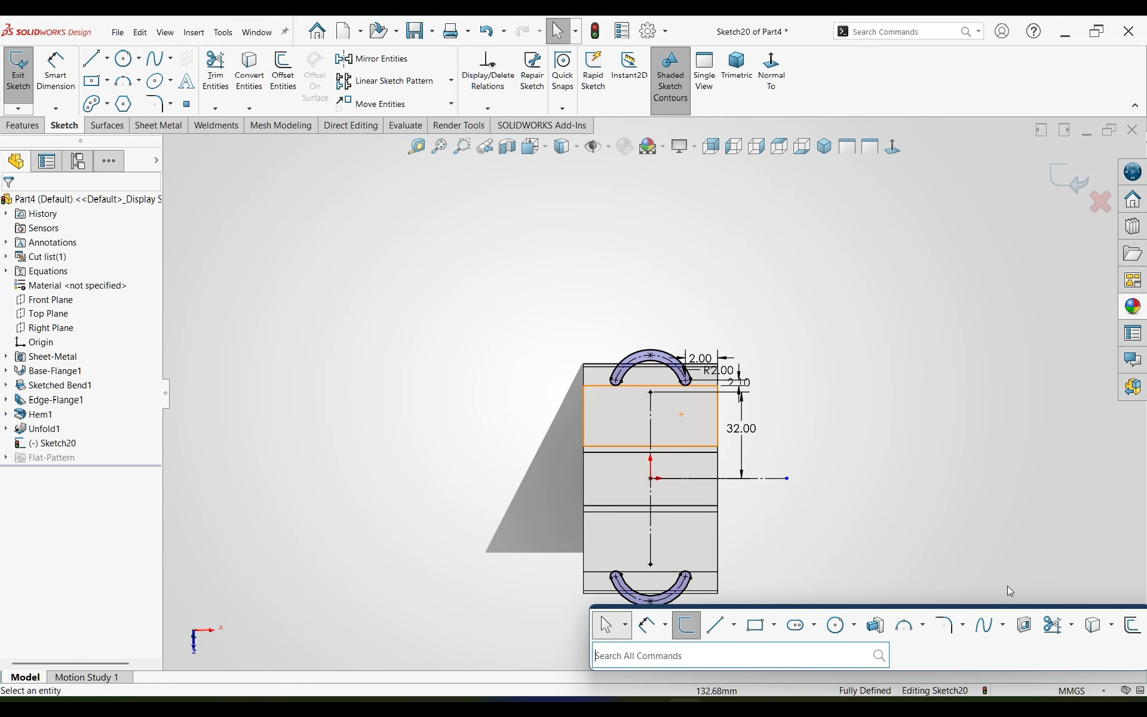
click(804, 622)
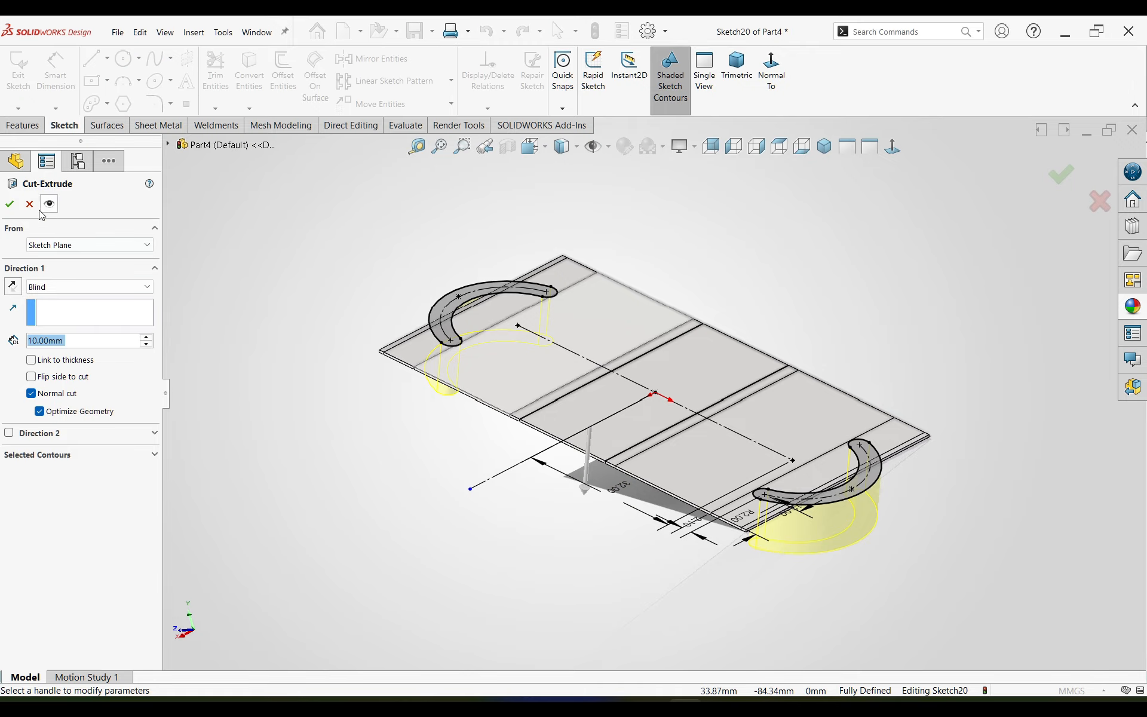
click(16, 207)
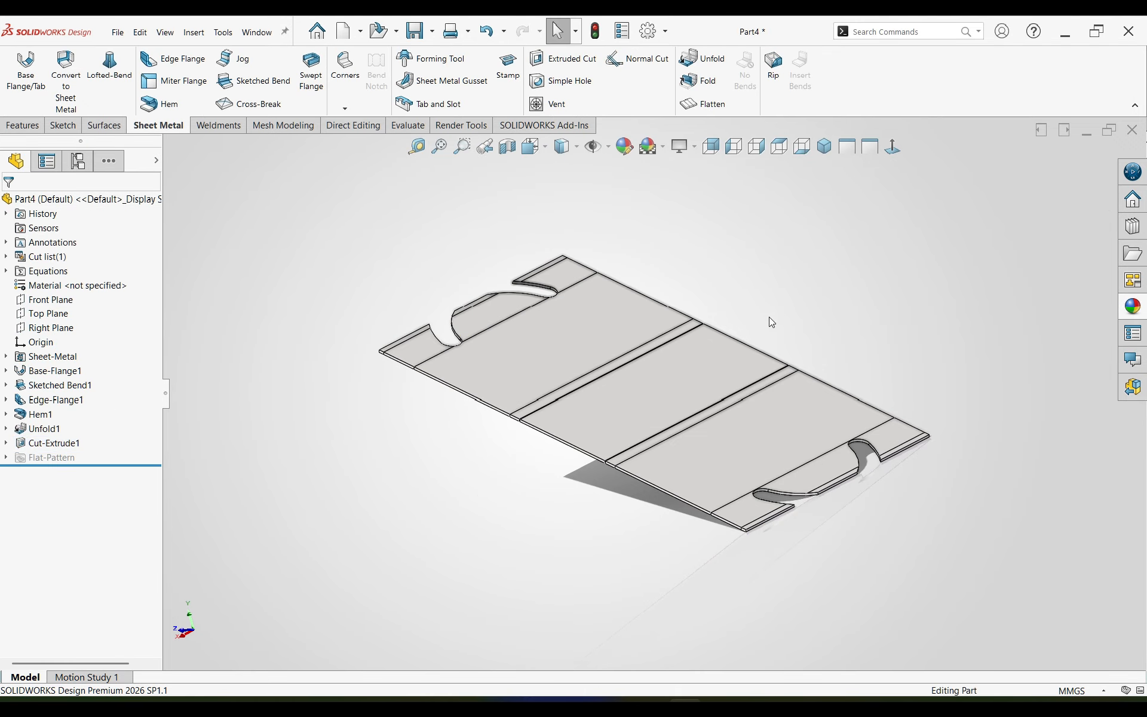
Step: Start a sketch on the blank's central face and draw a horizontal construction line about 67.9 mm long from the origin
click(669, 389)
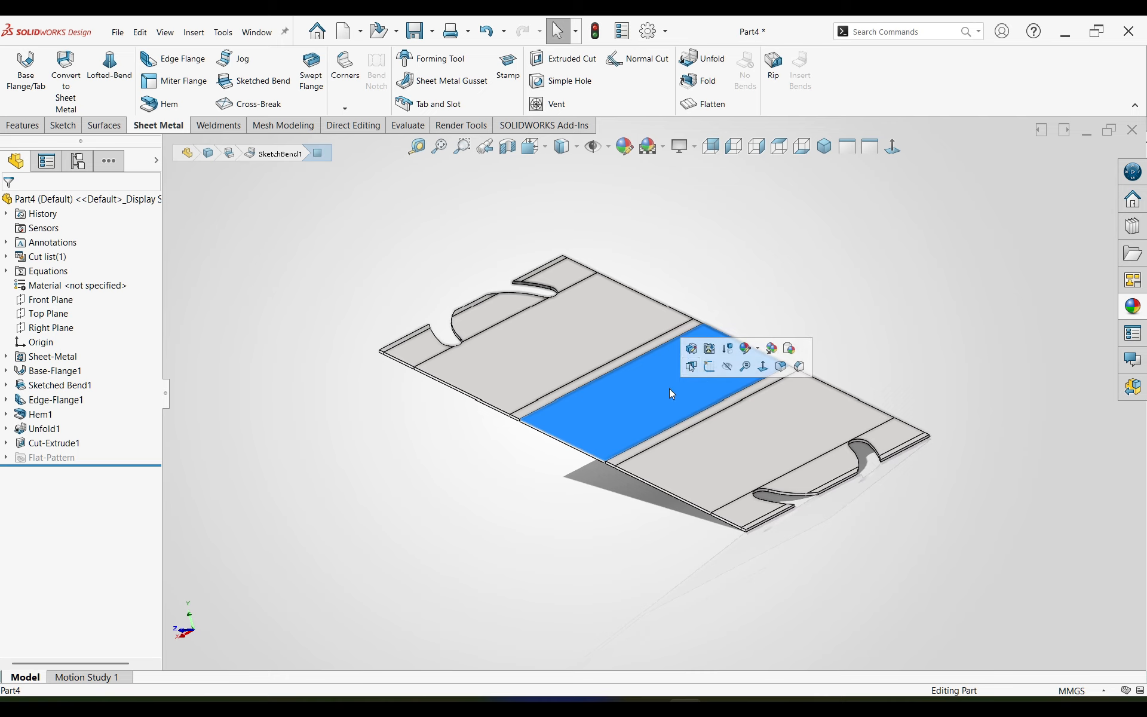
click(709, 369)
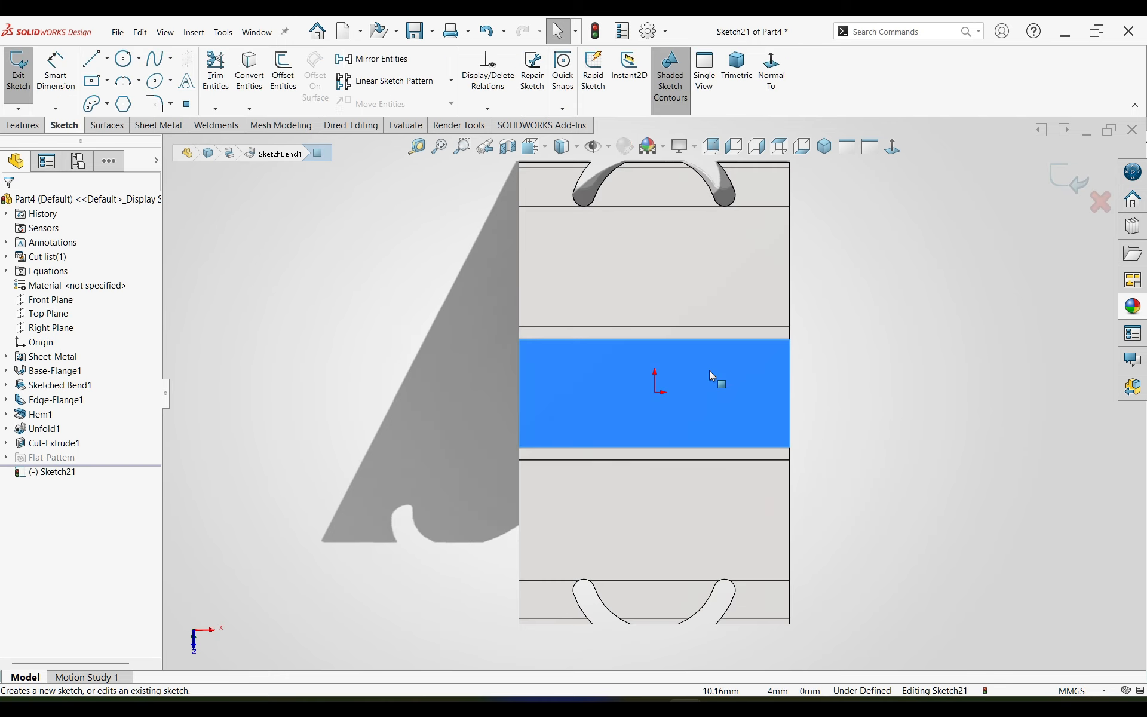
click(124, 59)
key(Escape)
key(l)
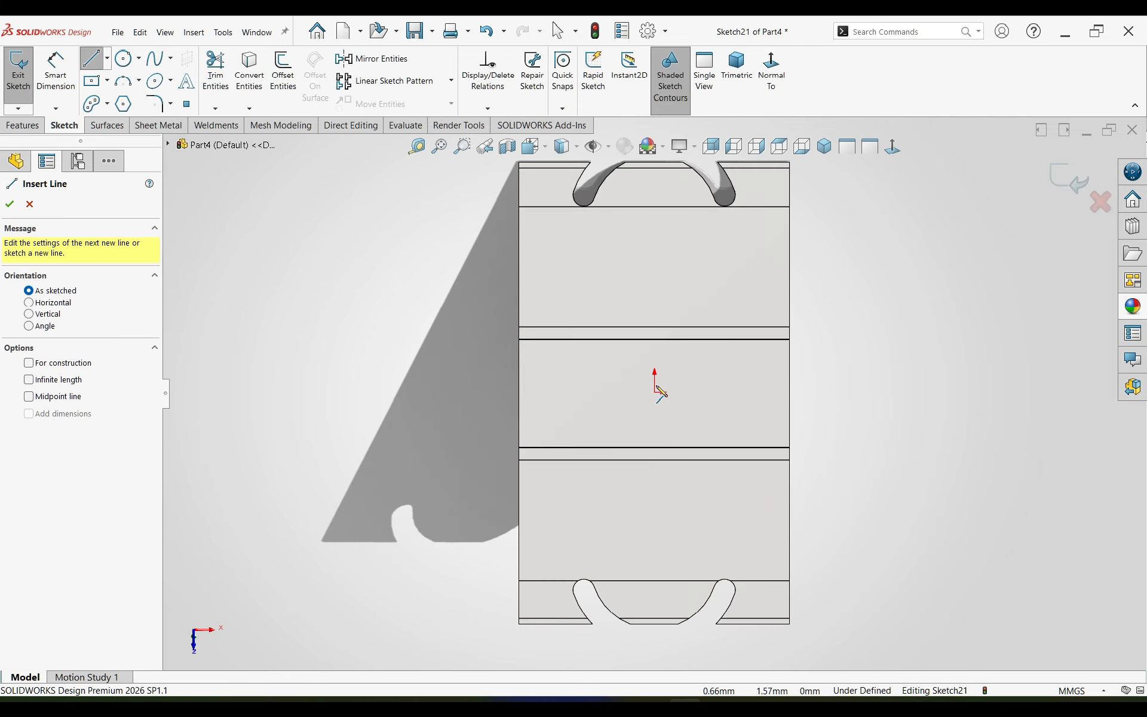
click(654, 392)
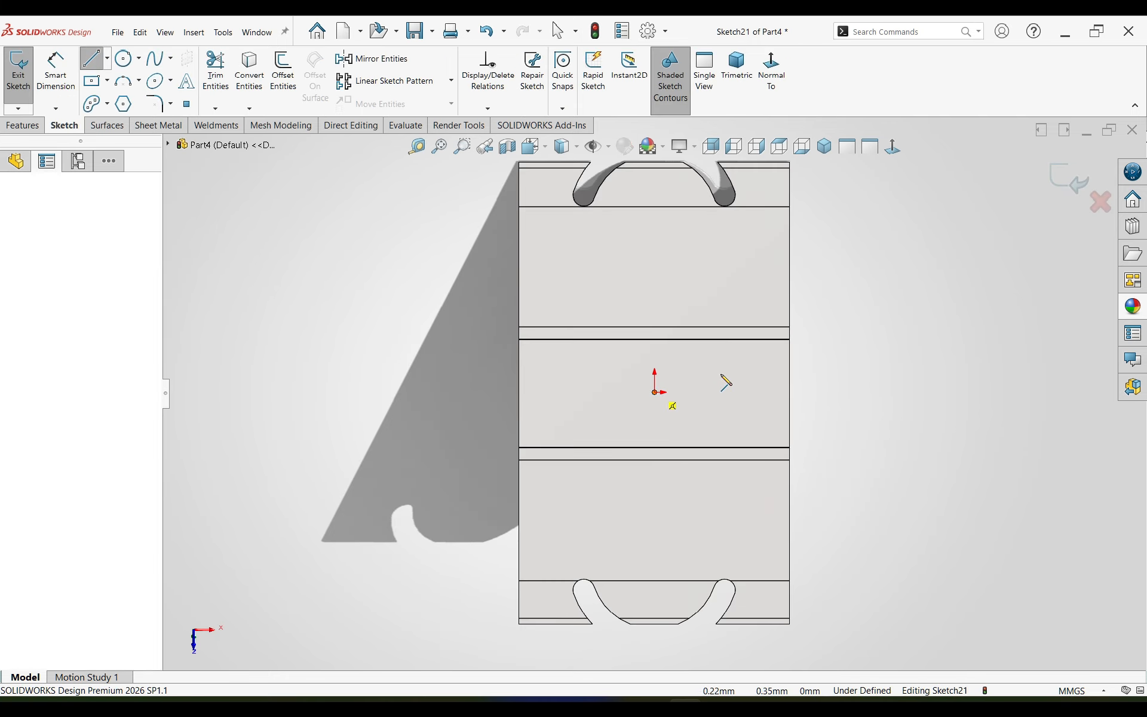
click(1022, 392)
key(Escape)
right_click(955, 391)
click(984, 379)
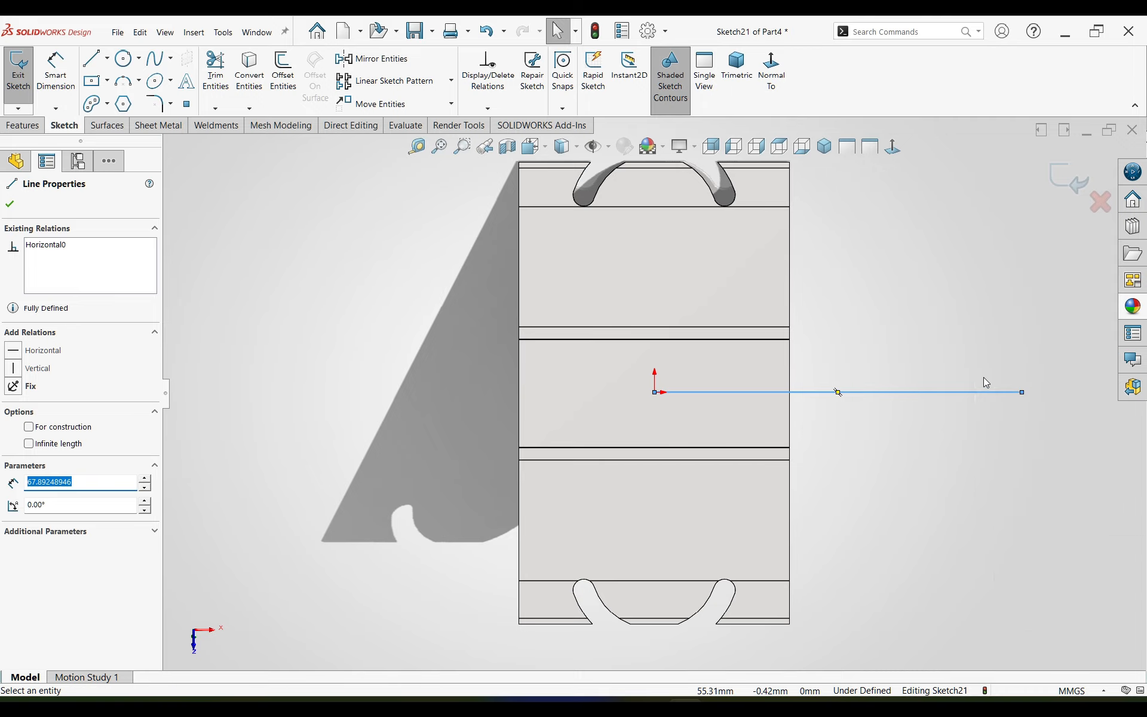
click(813, 307)
Step: Draw a vertical construction line from the middle of the blank's upper edge down to the origin
key(l)
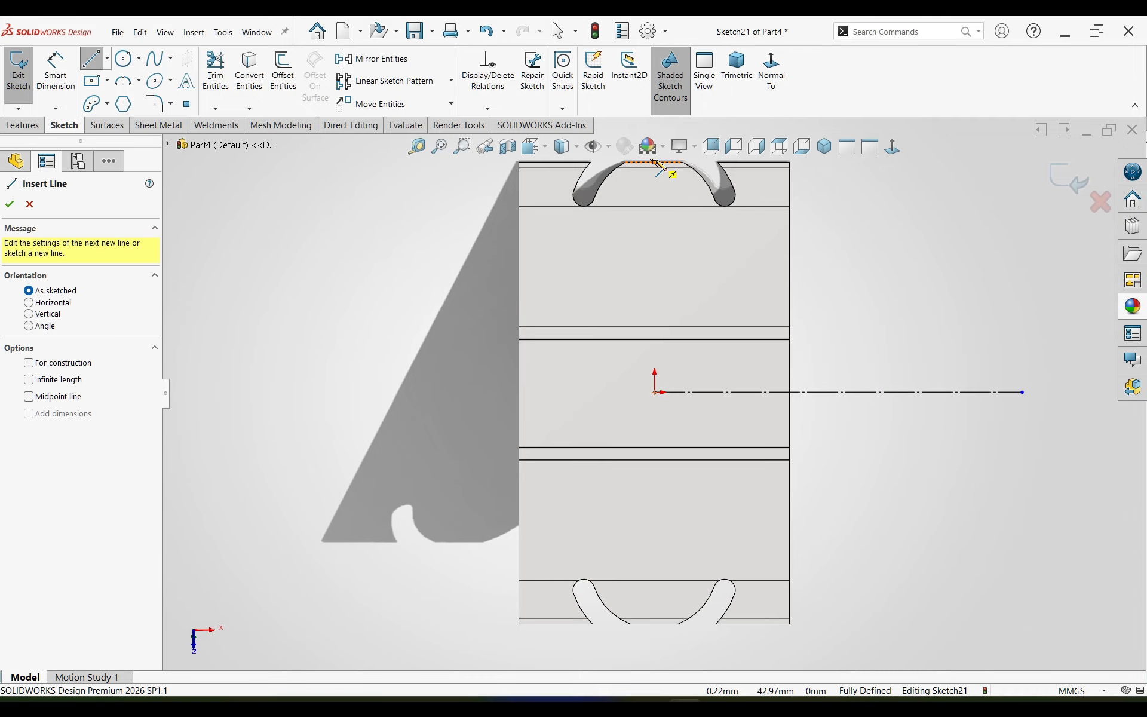
click(654, 162)
click(655, 392)
key(Escape)
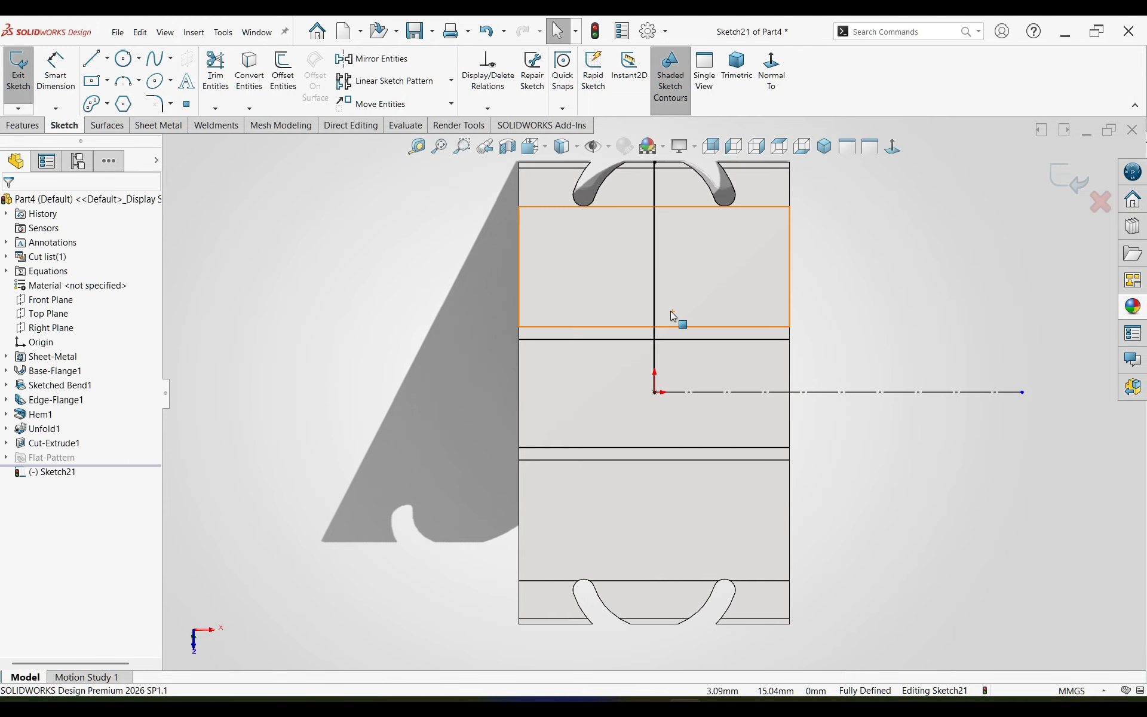
right_click(656, 309)
click(685, 293)
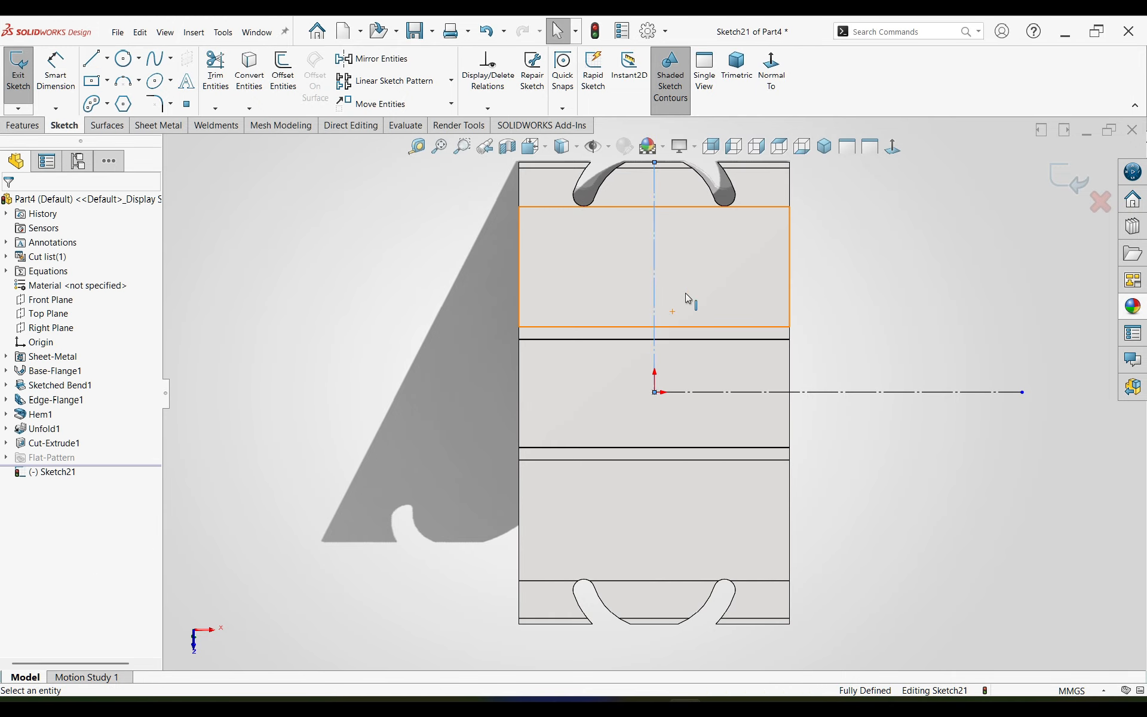
Step: Sketch a tilted straight slot about 17 mm long and 7.4 mm wide across the right arm of the upper arc opening
scroll(681, 292, up, 1)
scroll(675, 290, down, 1)
scroll(674, 290, up, 1)
scroll(674, 290, down, 3)
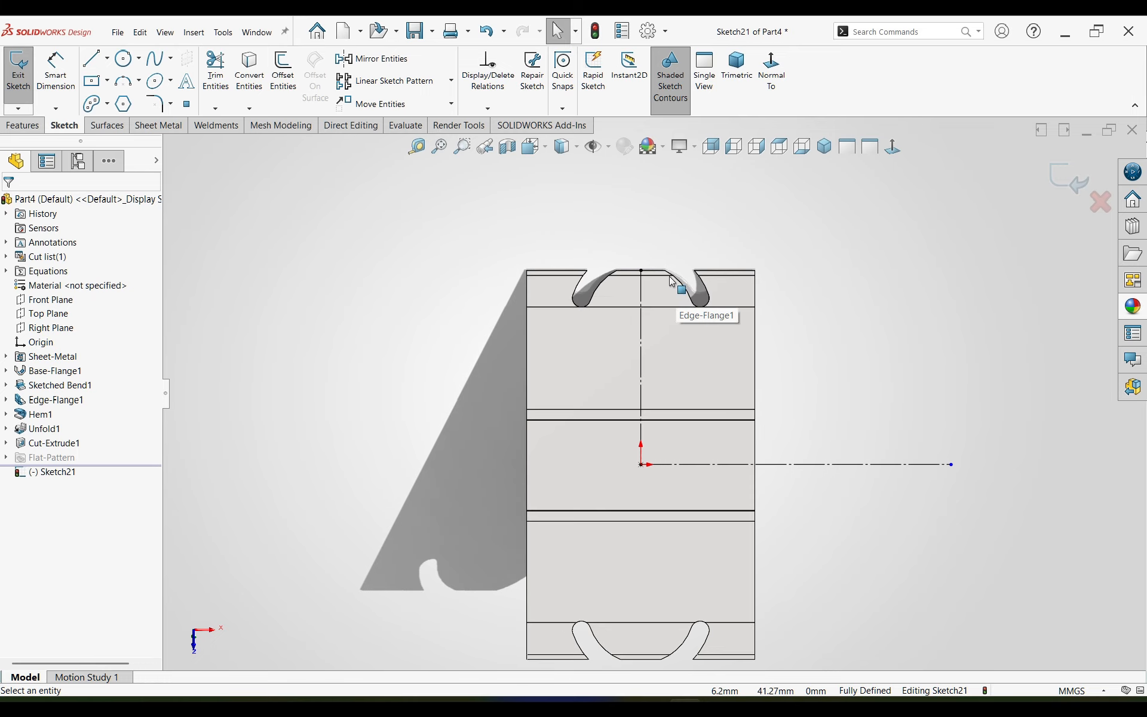
click(107, 104)
click(116, 124)
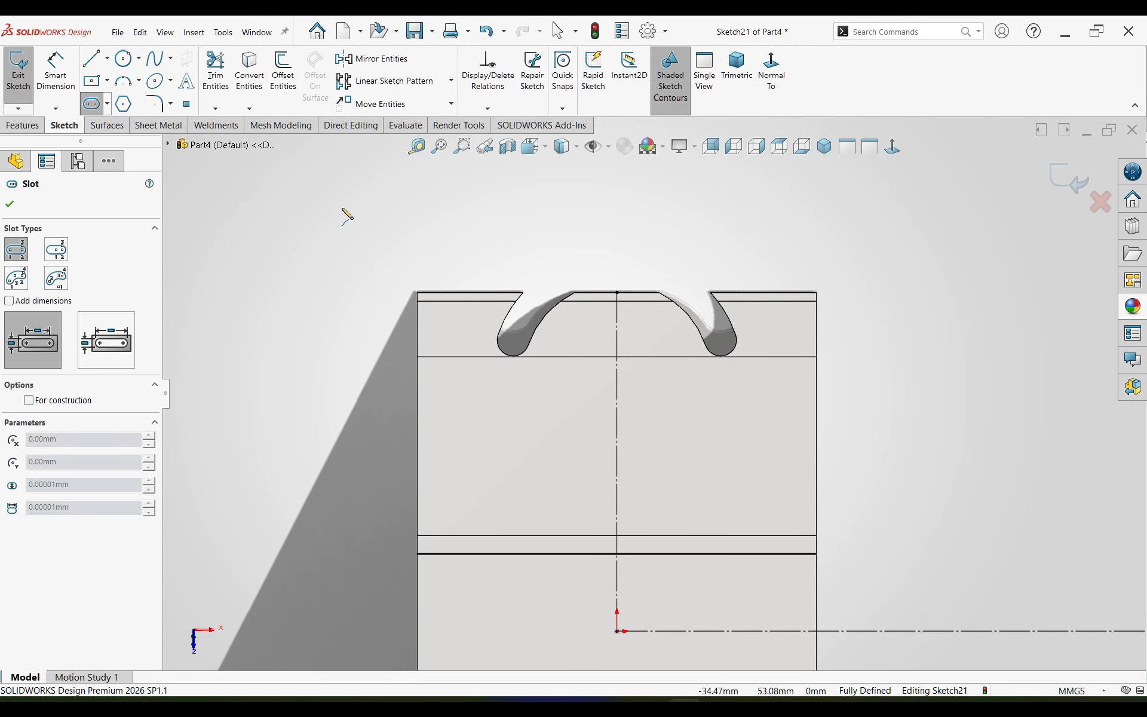
click(676, 324)
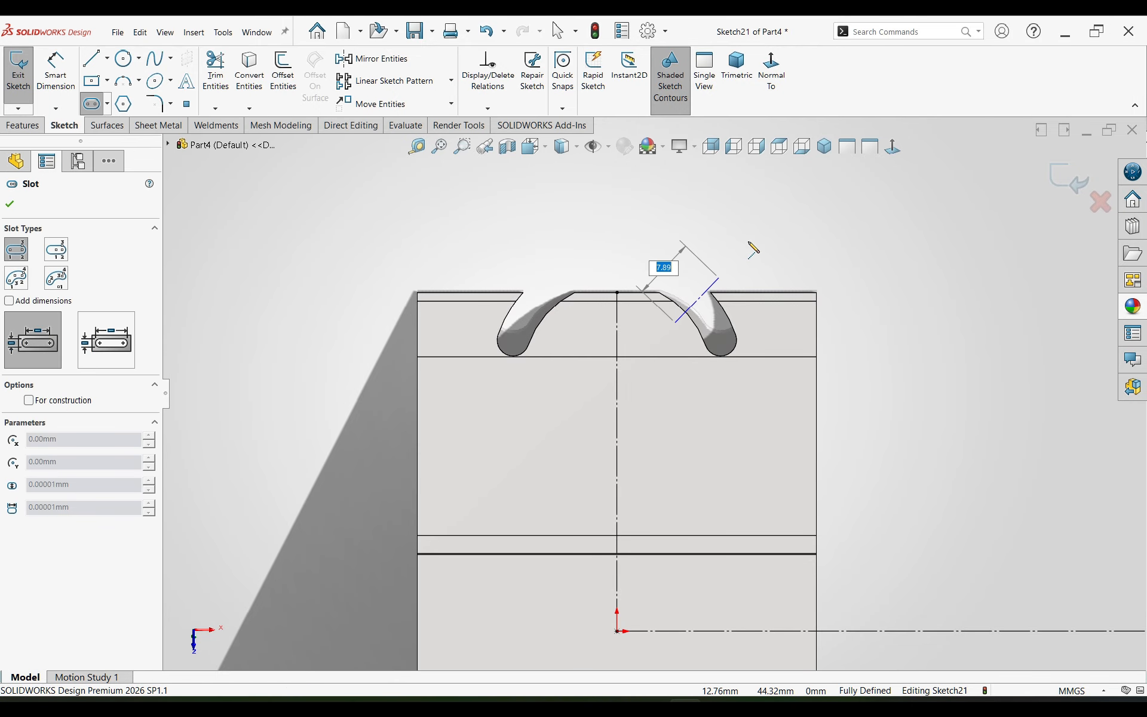
click(756, 212)
click(740, 283)
Step: Dimension the straight slot's centre-to-centre length as 10 mm
right_drag(741, 282, 942, 274)
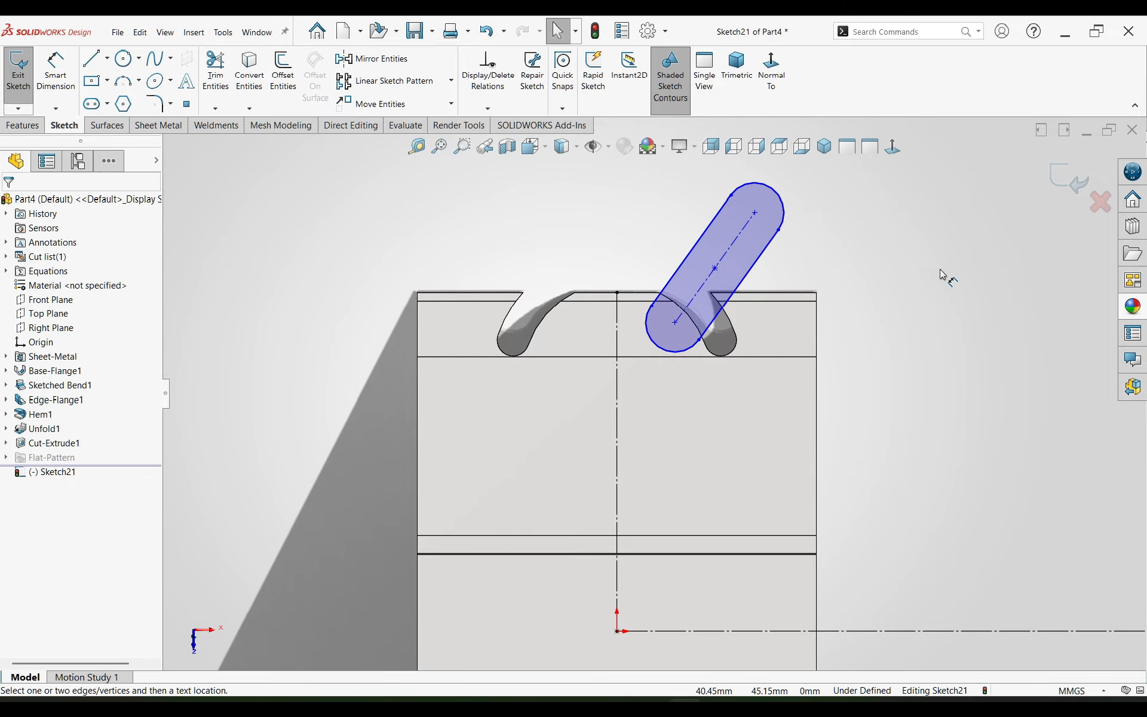
click(719, 262)
click(657, 213)
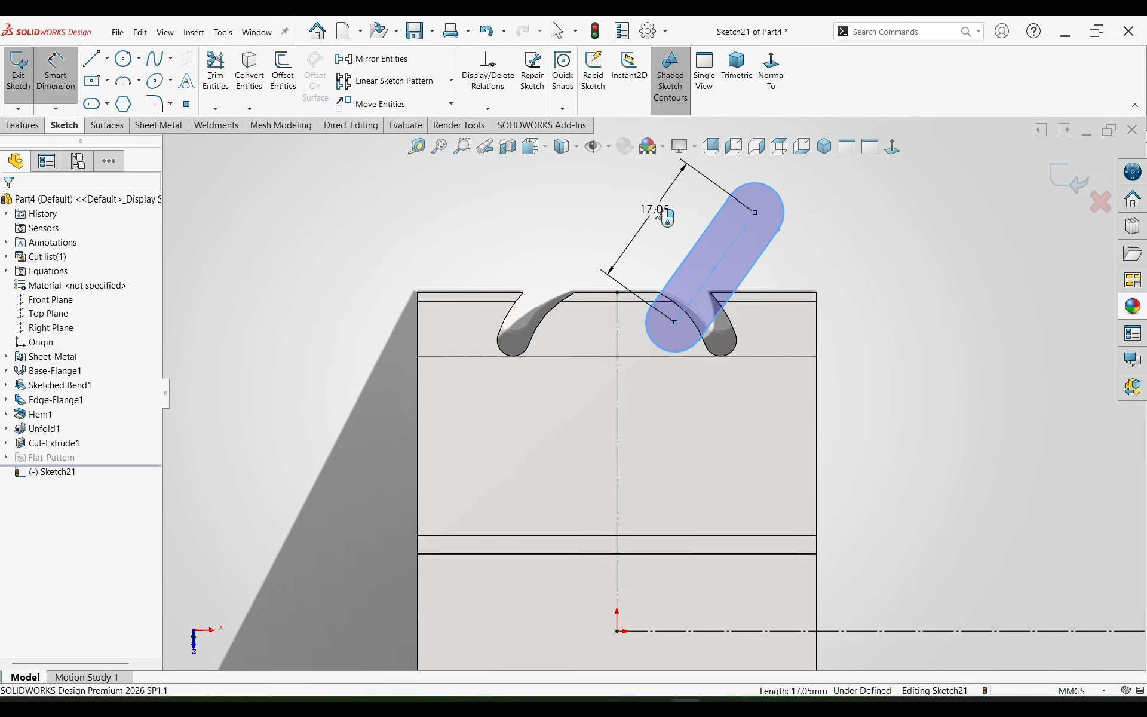
key(Return)
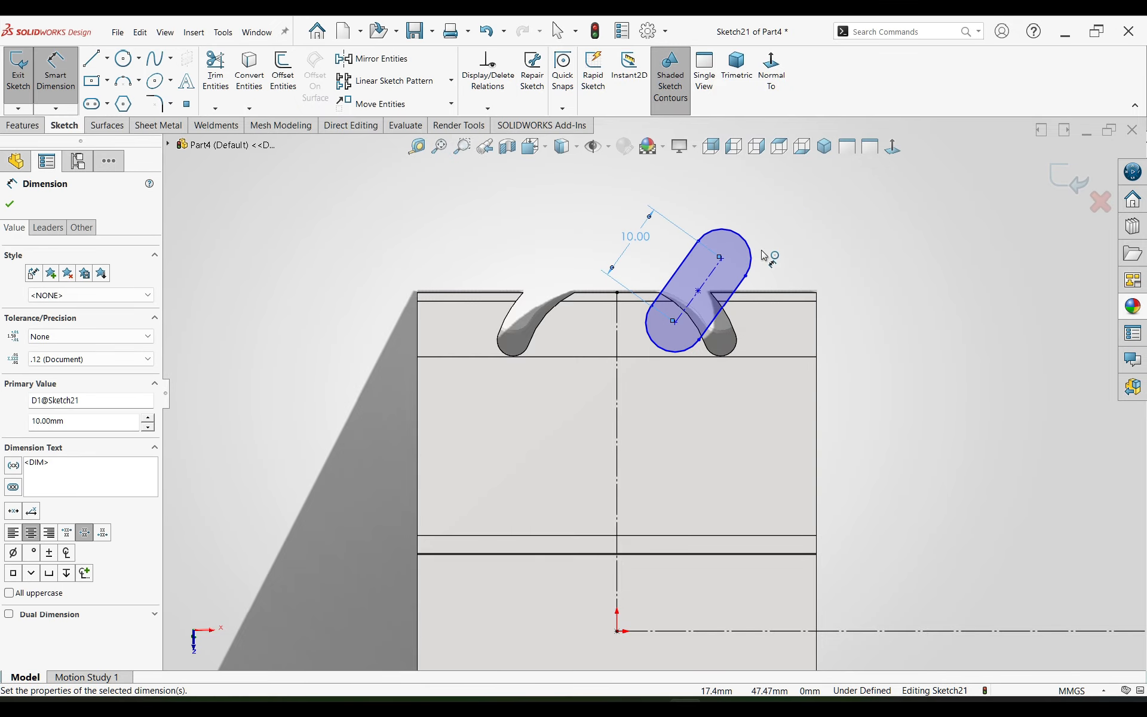
Step: Dimension the straight slot's end radius as 4 mm
click(742, 244)
click(795, 221)
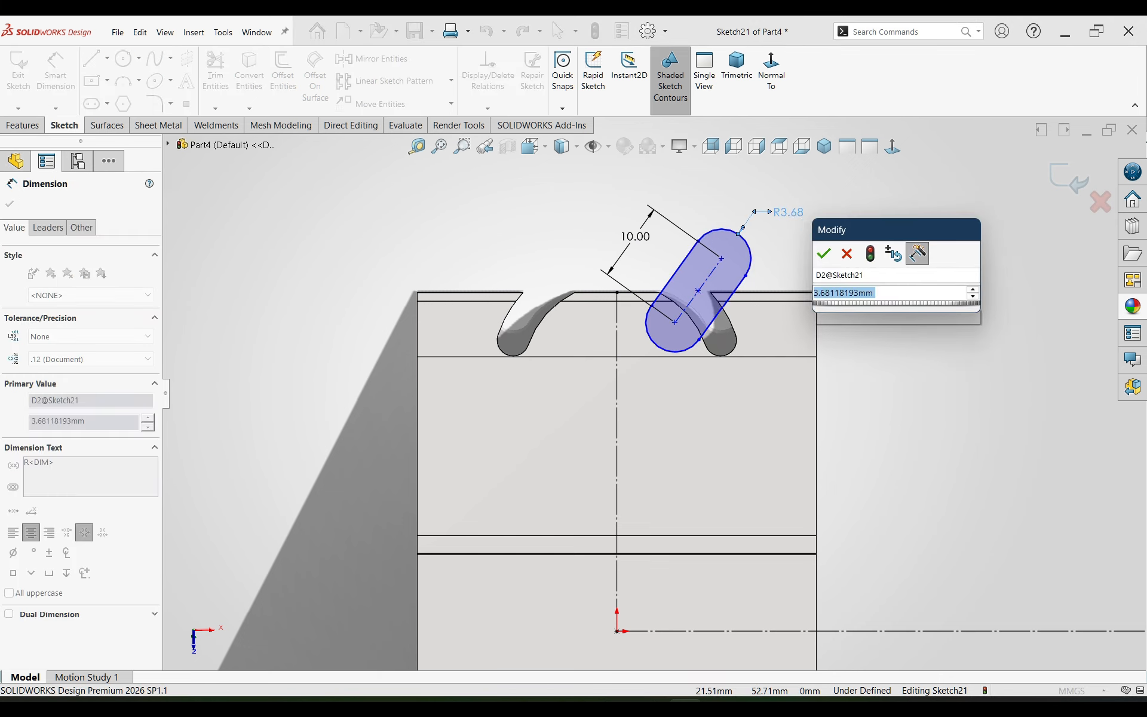
text(4)
key(Return)
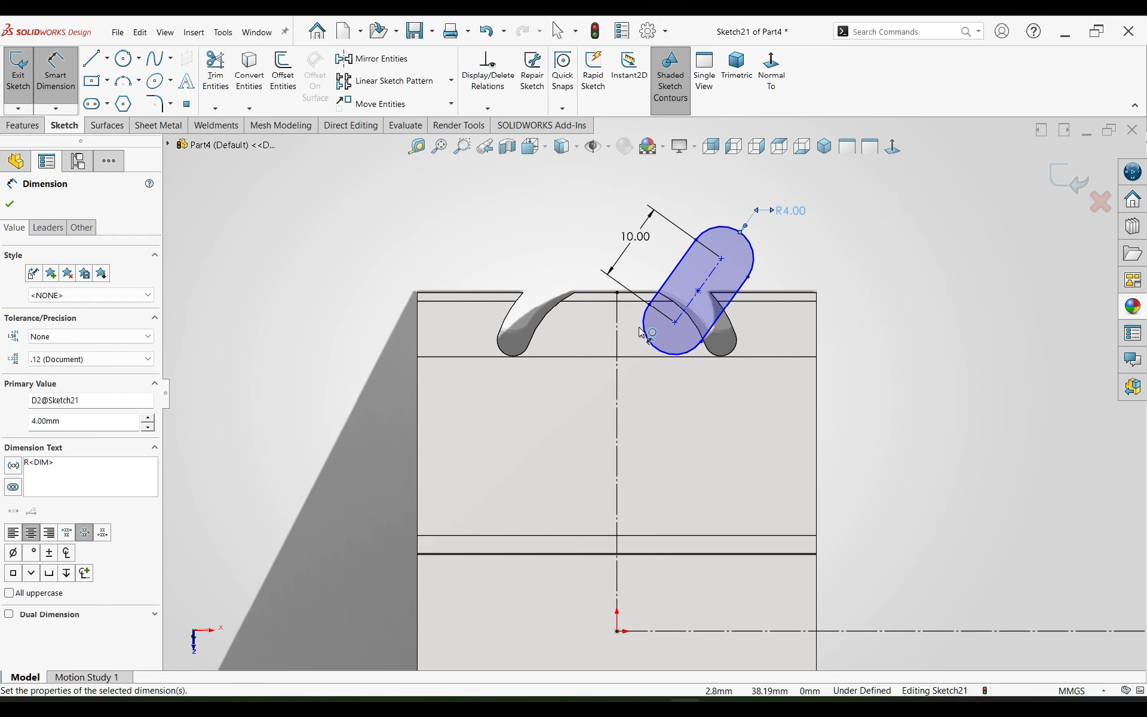
Step: Dimension the straight slot's axis at 45° to the vertical construction line and reduce its end radius to 2 mm
click(617, 341)
click(704, 281)
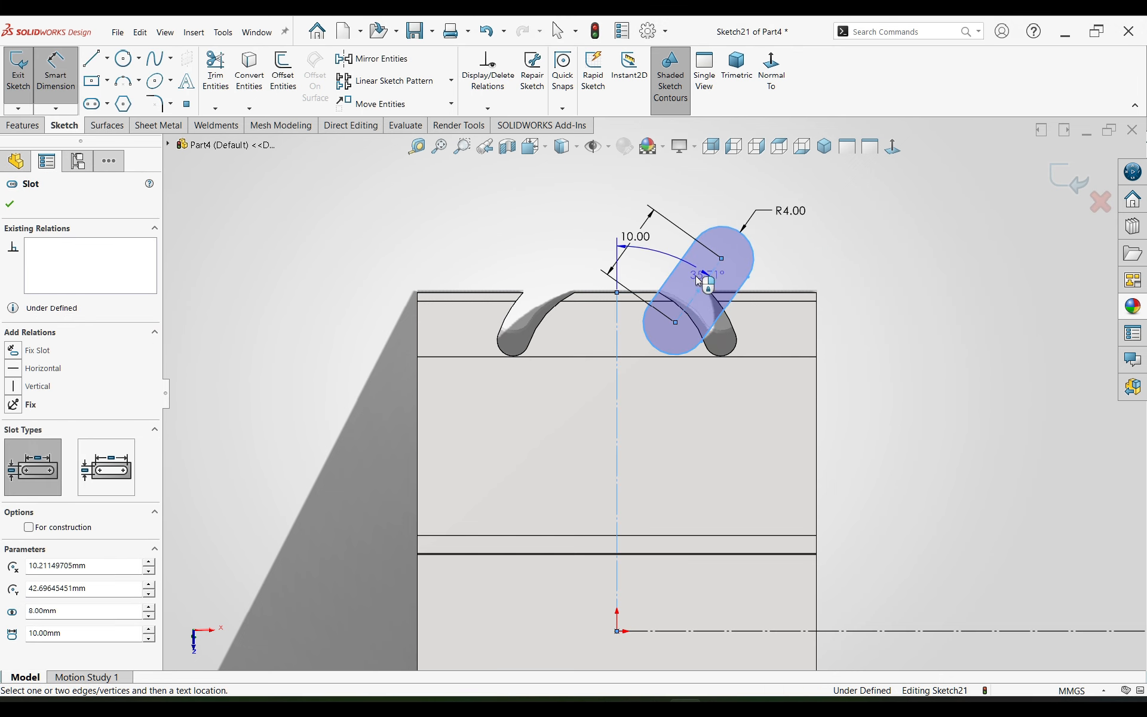
click(658, 260)
text(45)
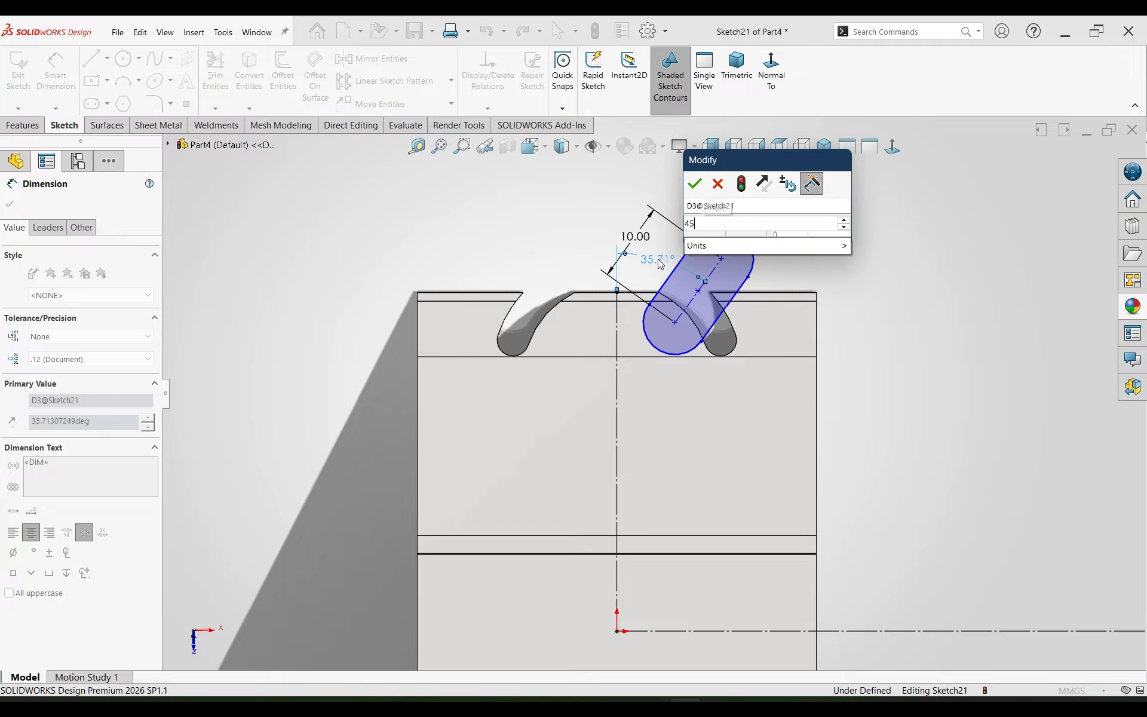
key(Return)
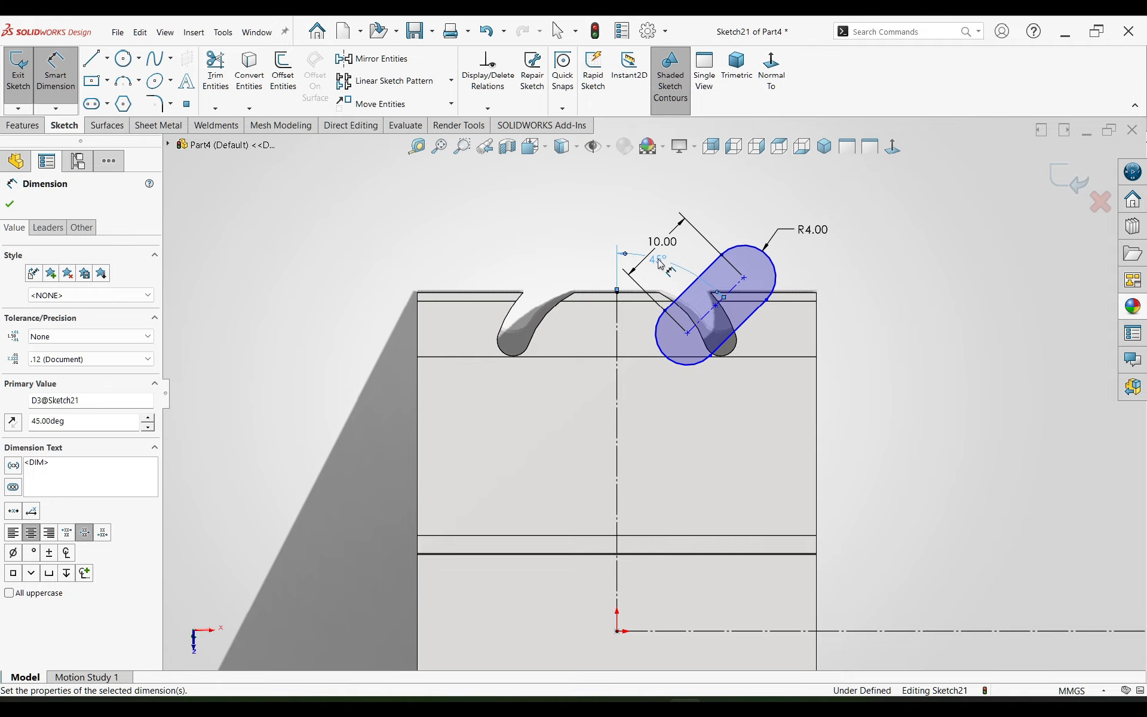
key(Escape)
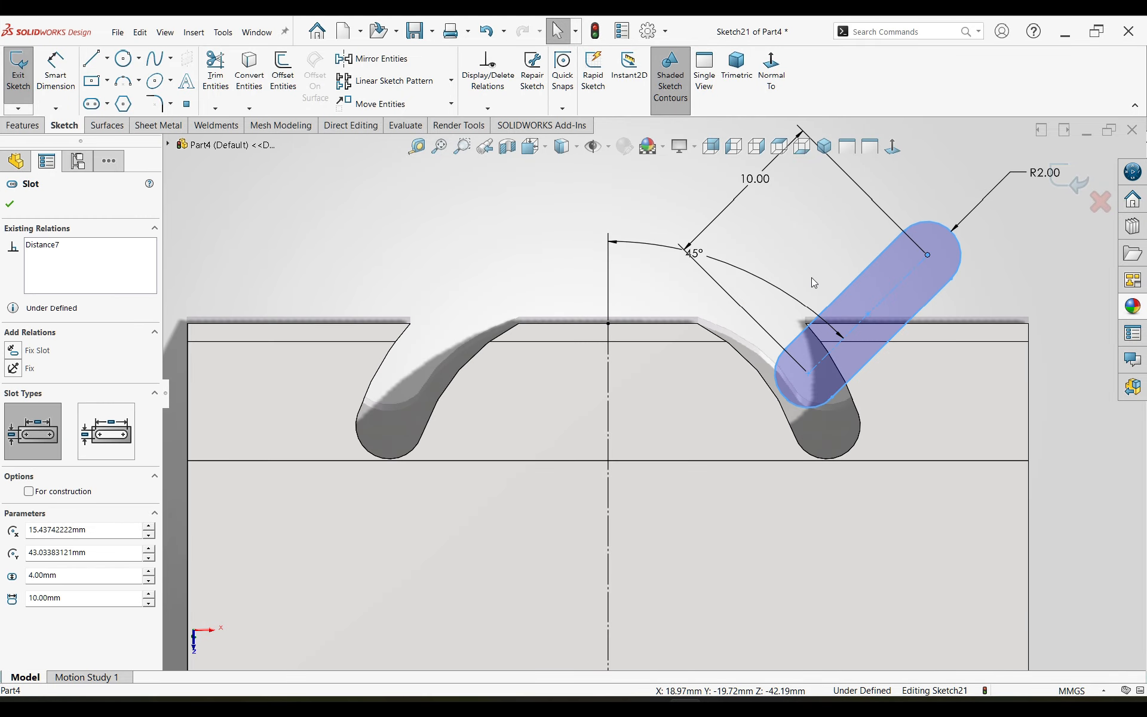
click(811, 277)
Step: Show the arc cut's sketch and make the straight slot's lower end arc tangent to the arc slot's inner arc
click(736, 348)
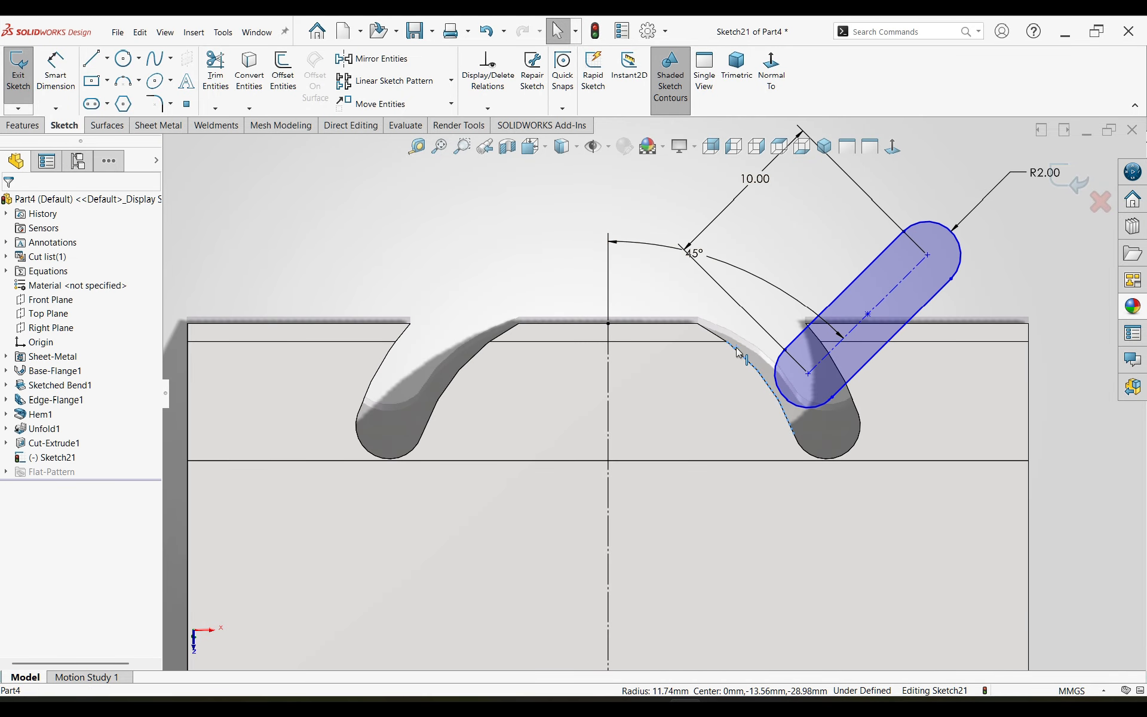
click(6, 443)
click(56, 458)
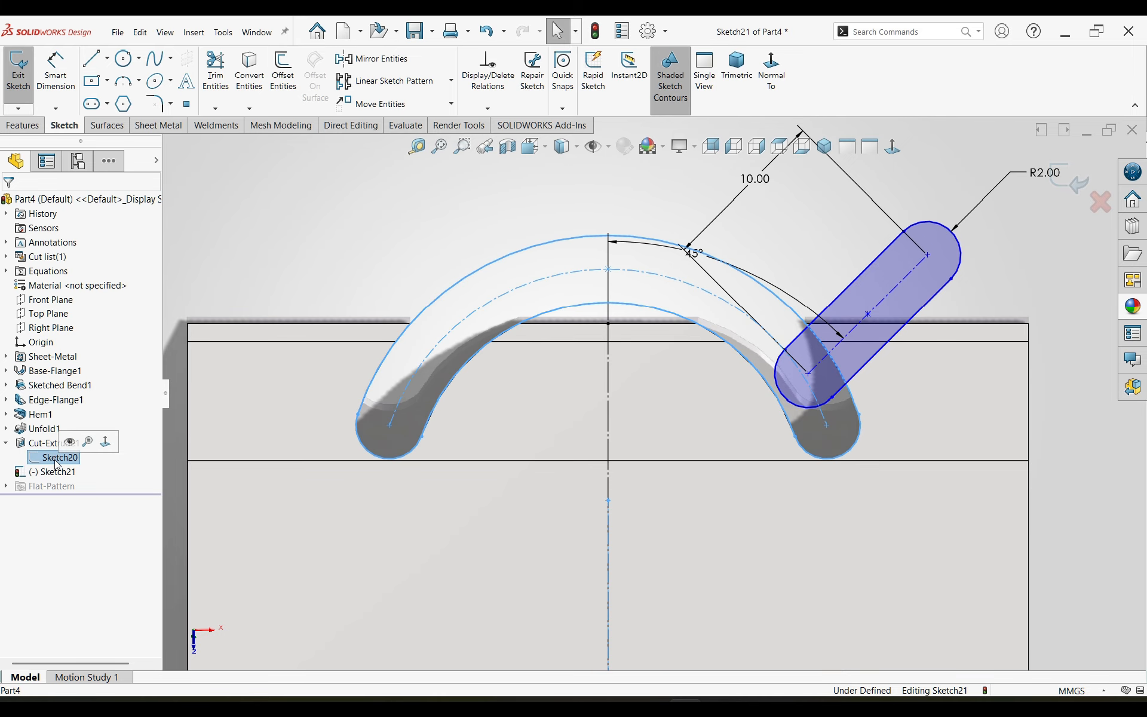
click(69, 442)
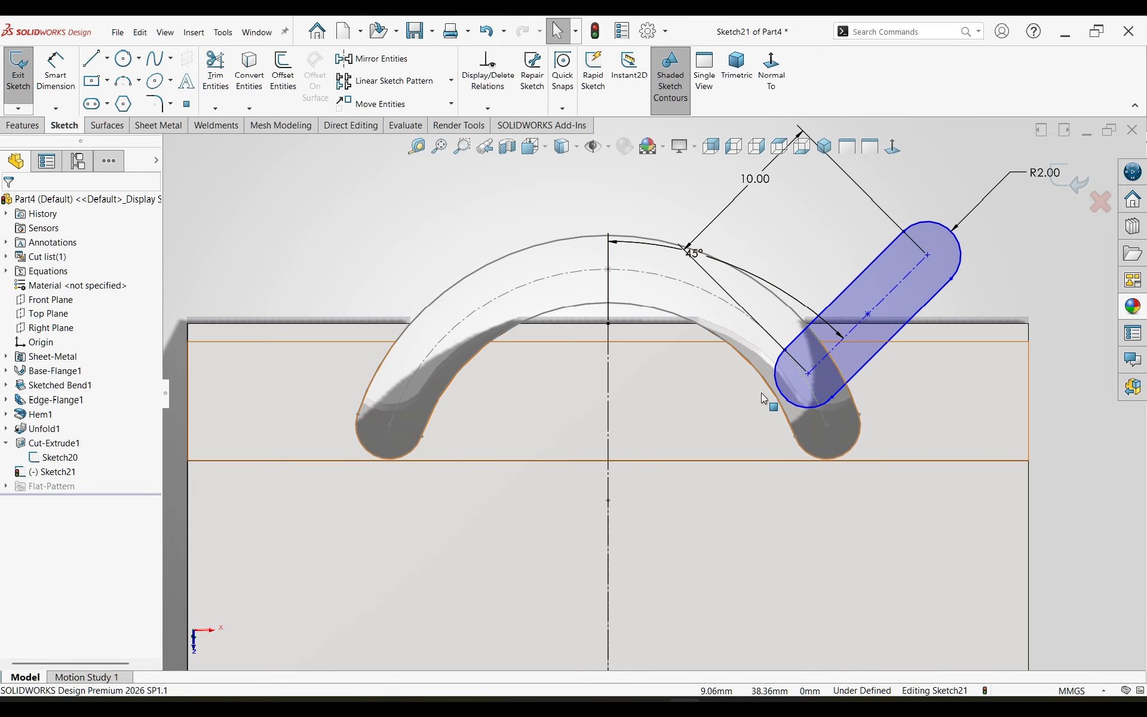
click(780, 392)
ctrl+click(776, 394)
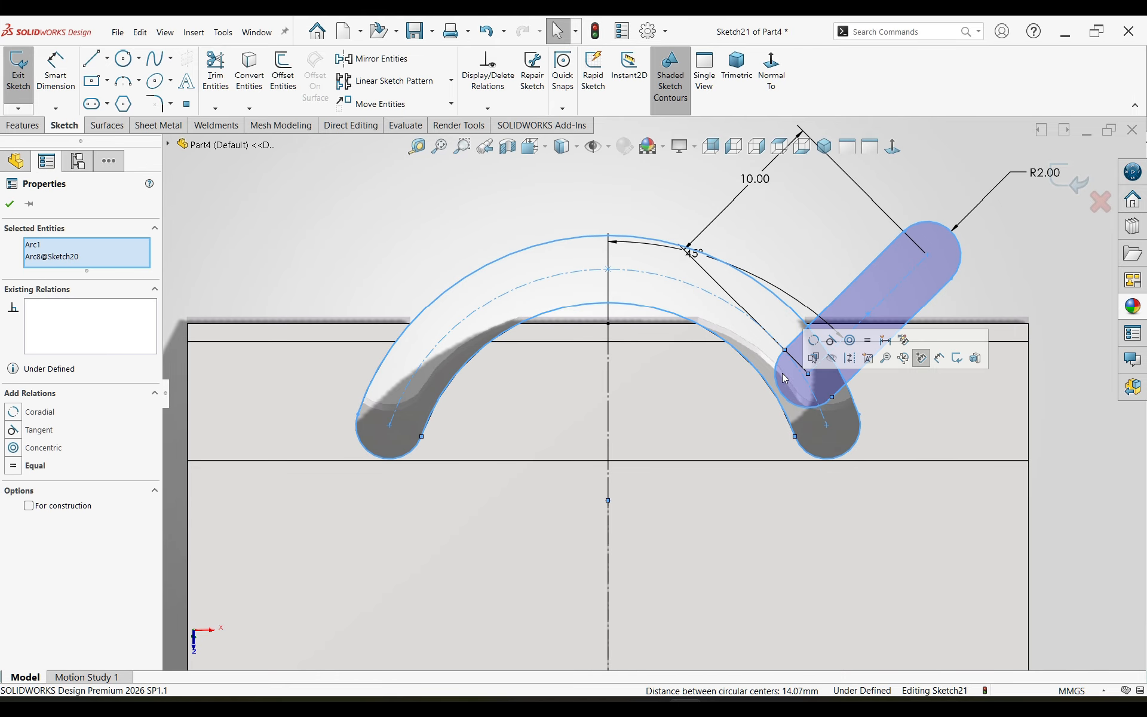
click(829, 341)
click(808, 236)
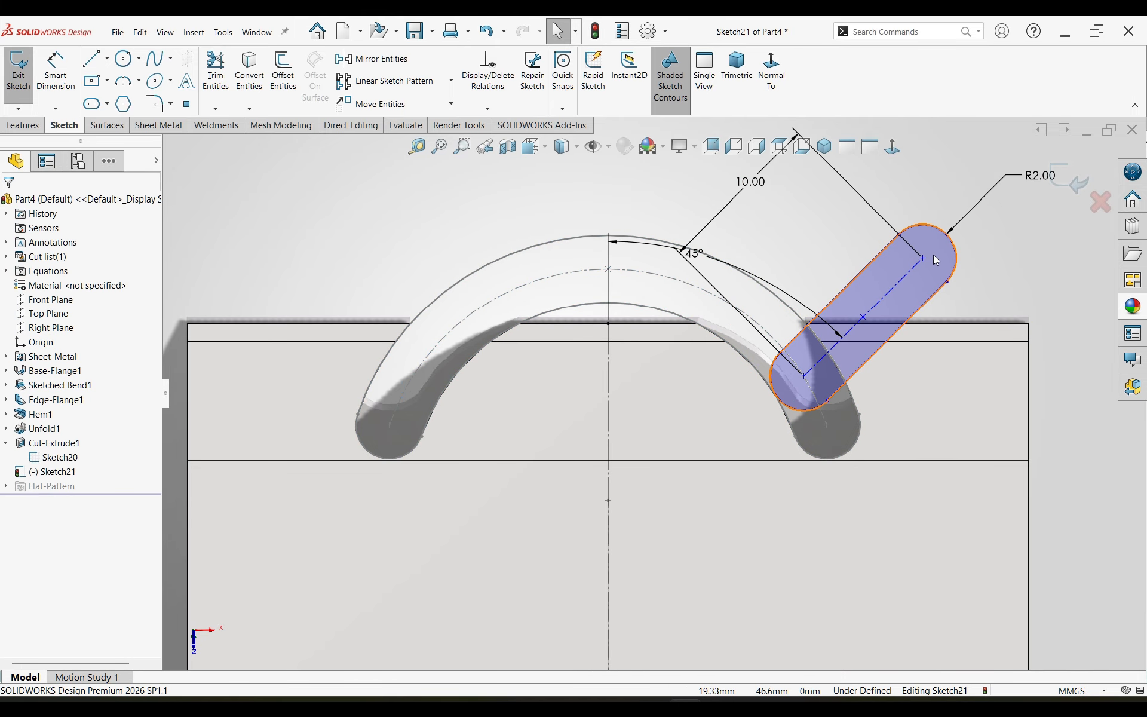
Step: Move the straight slot along the arc slot and make its lower end arc coincident with the centre point of the arc slot's right end
mouse_move(926, 262)
mouse_down()
mouse_move(897, 264)
mouse_move(914, 274)
mouse_up()
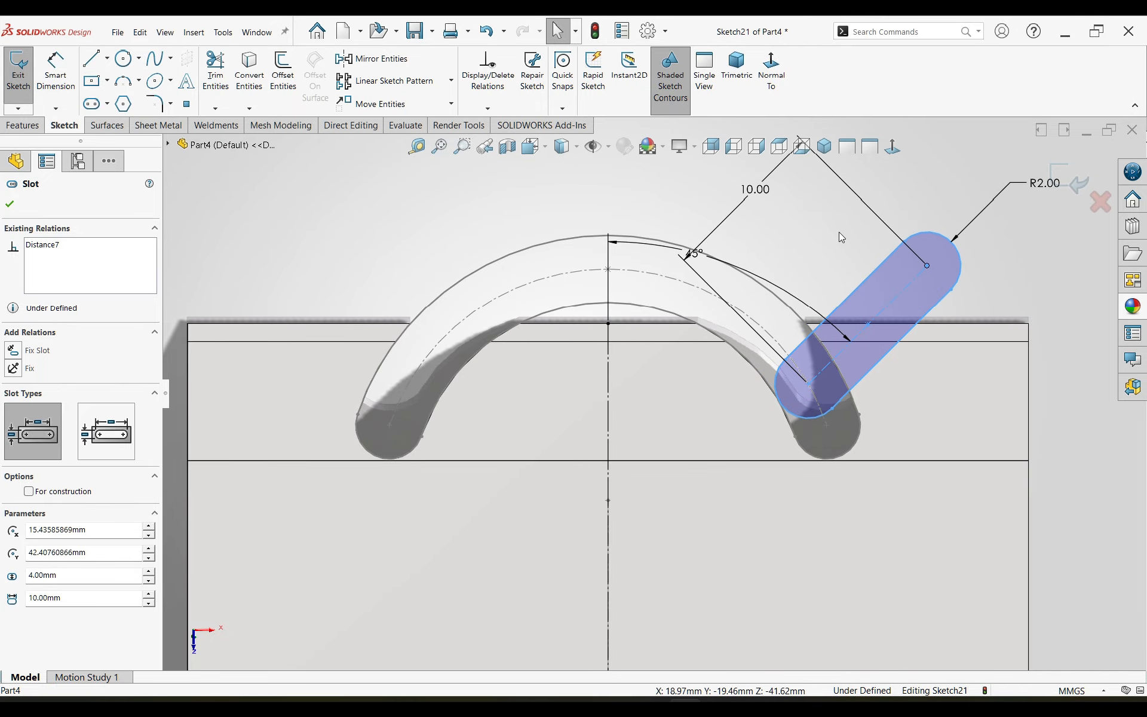
click(841, 237)
click(827, 423)
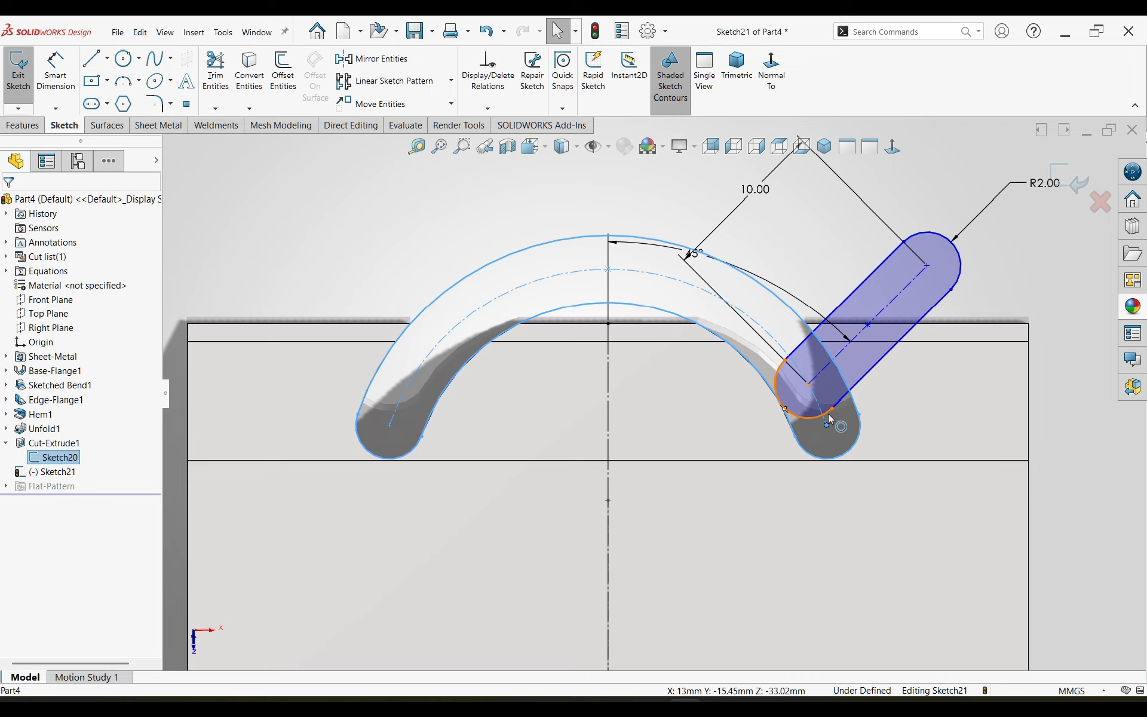
ctrl+click(828, 414)
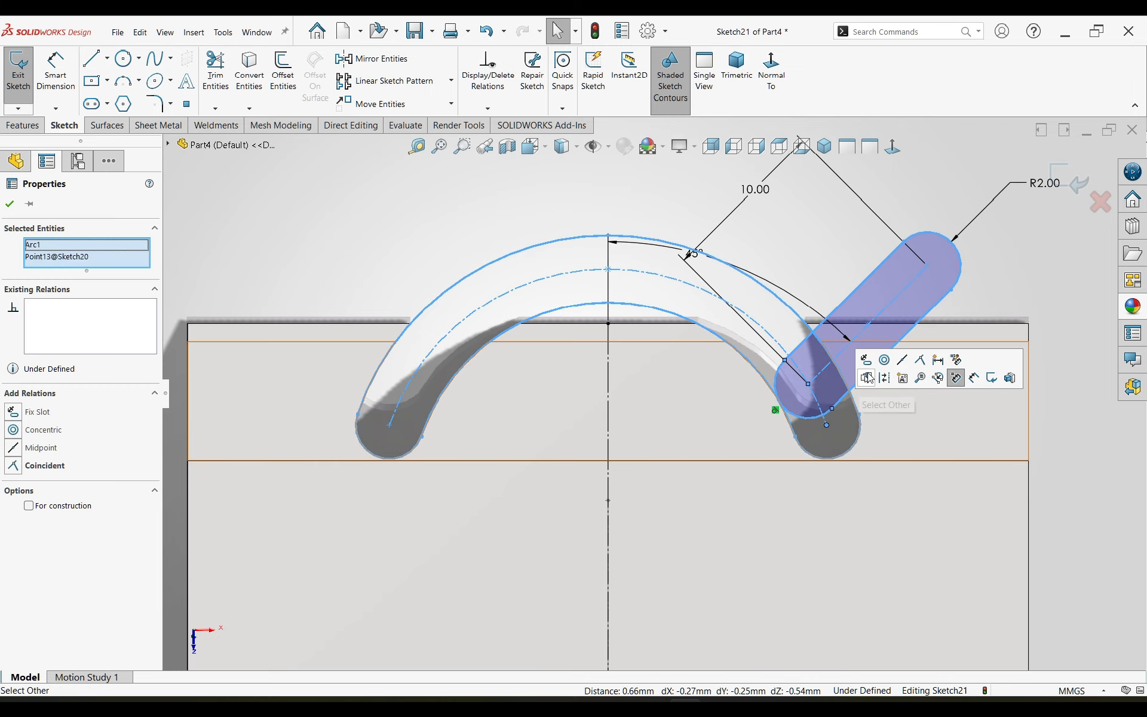
click(921, 361)
click(837, 254)
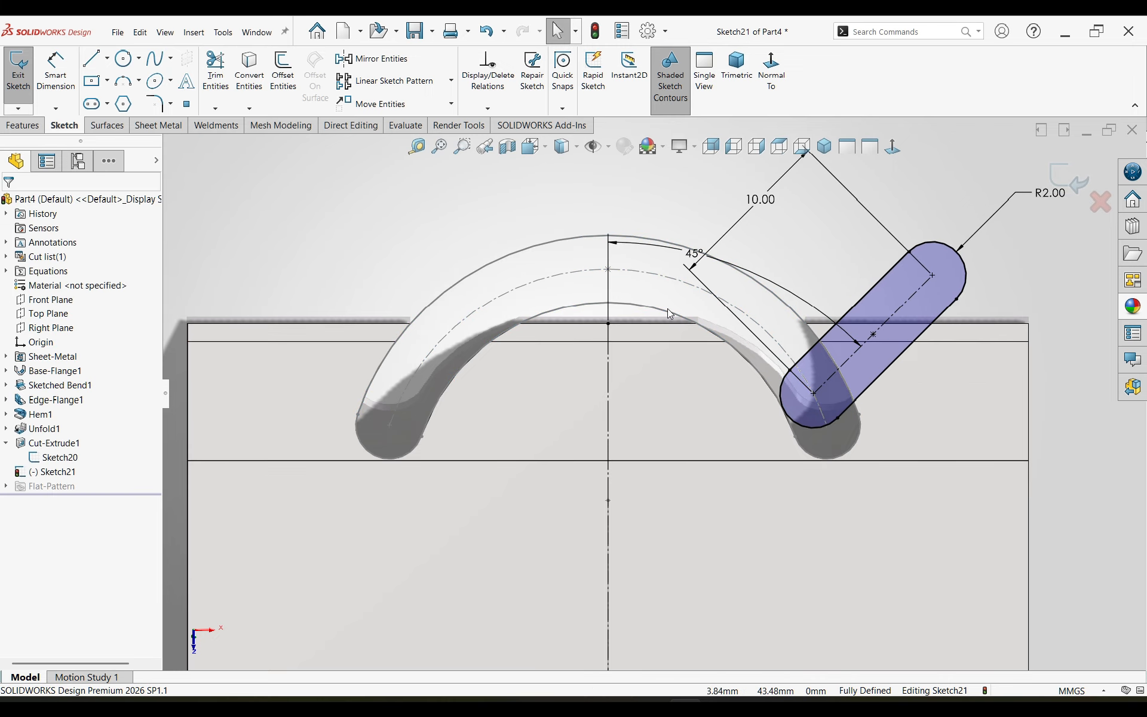
Step: Mirror the straight slot about the vertical construction line, keeping the original as a copy
scroll(657, 397, up, 3)
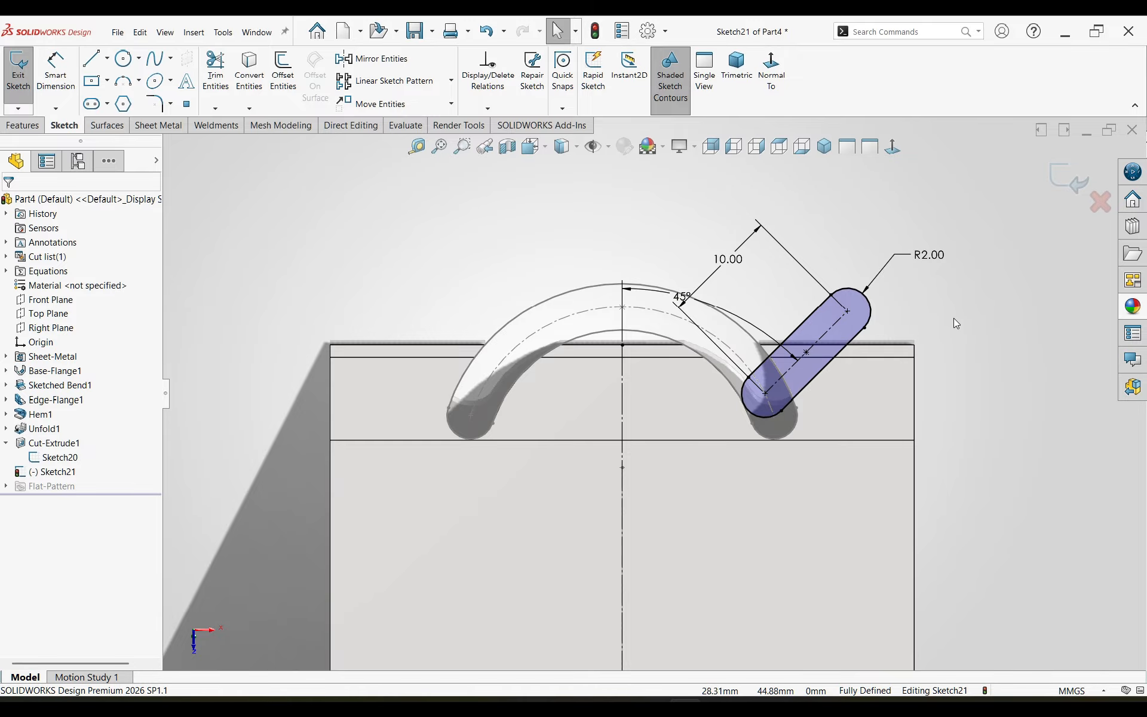
key(l)
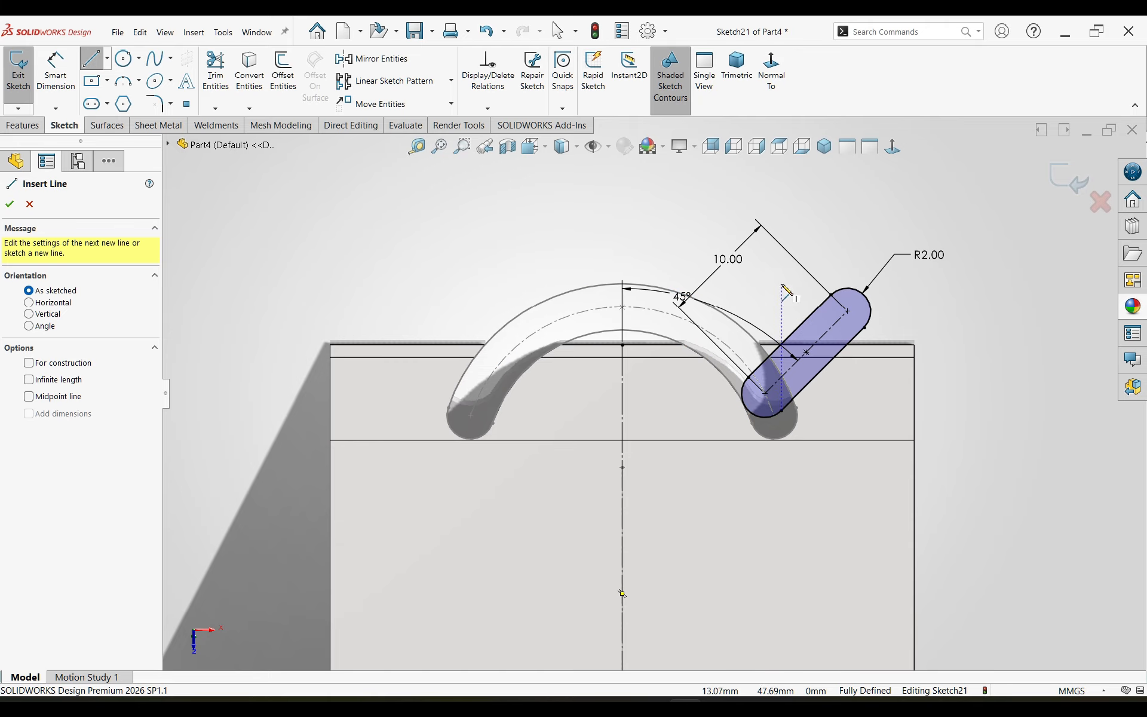
key(Escape)
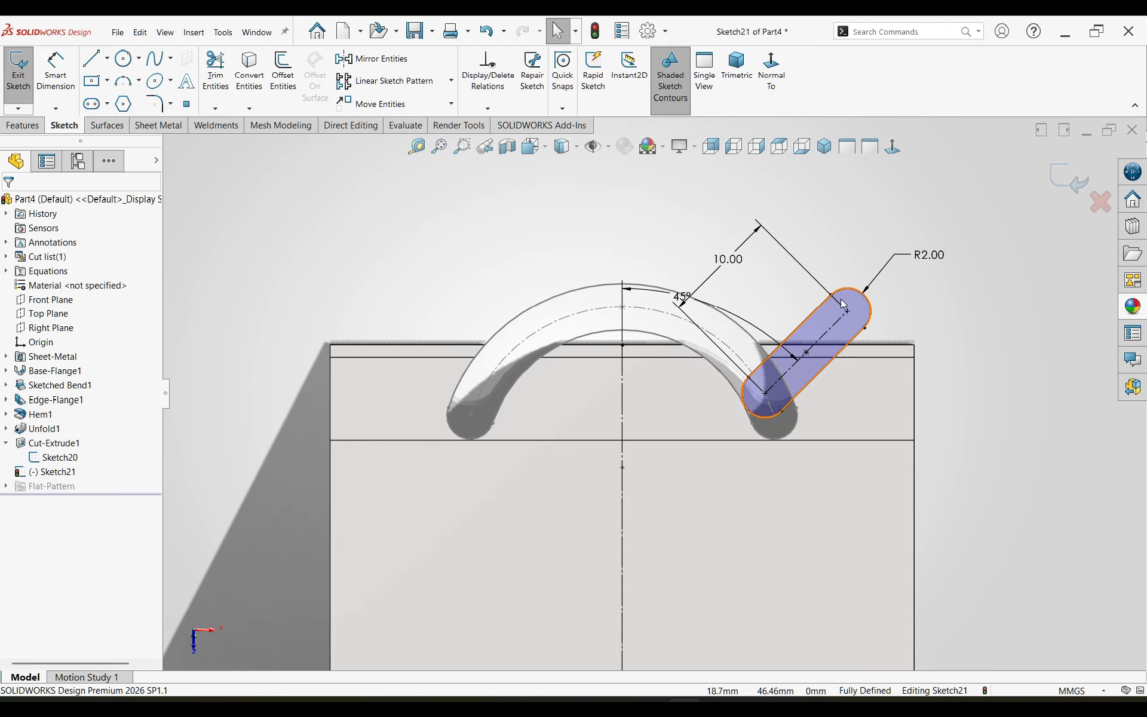
click(377, 66)
click(818, 349)
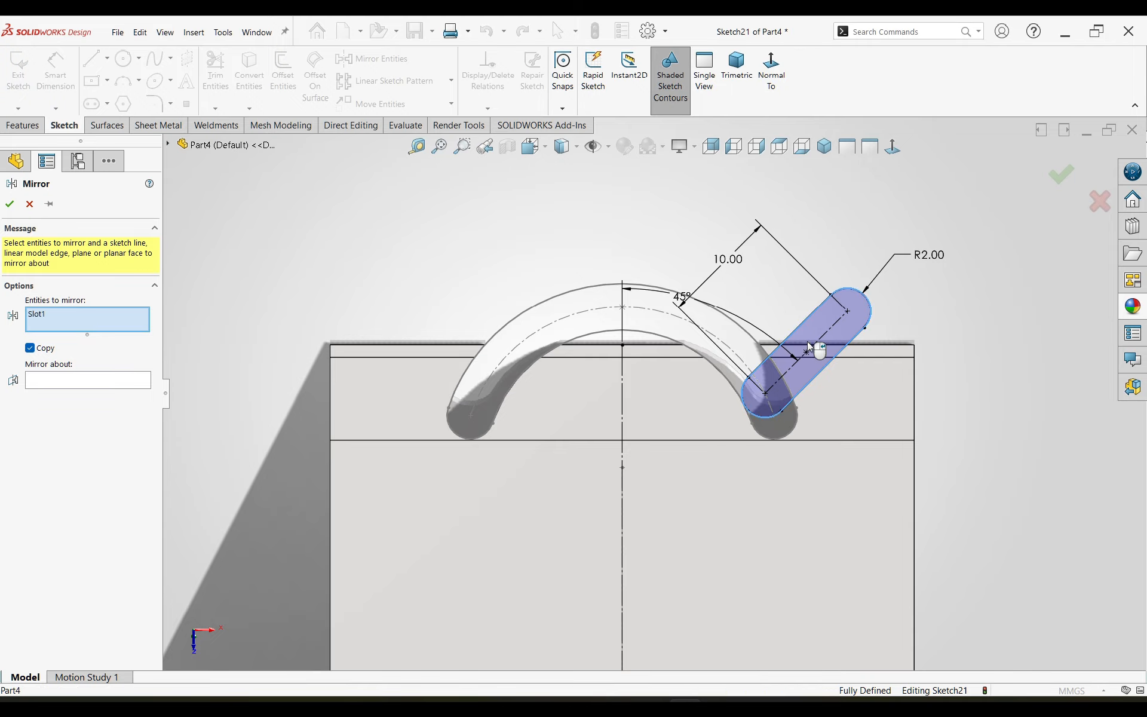
click(40, 382)
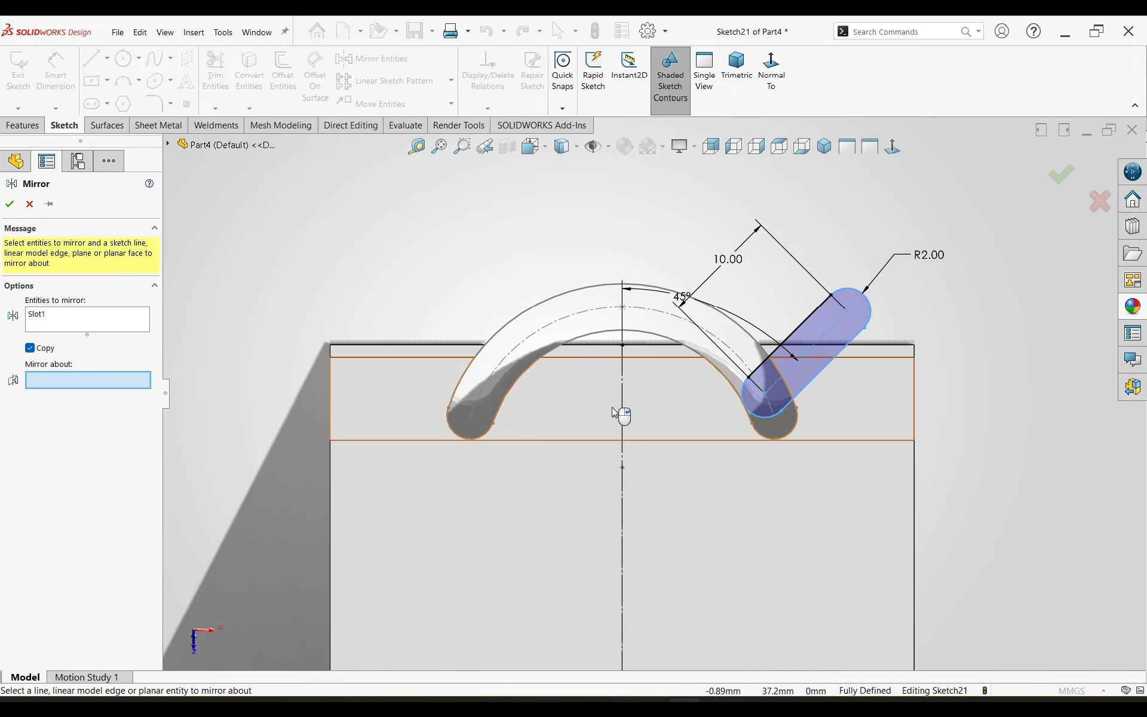
click(623, 406)
click(9, 204)
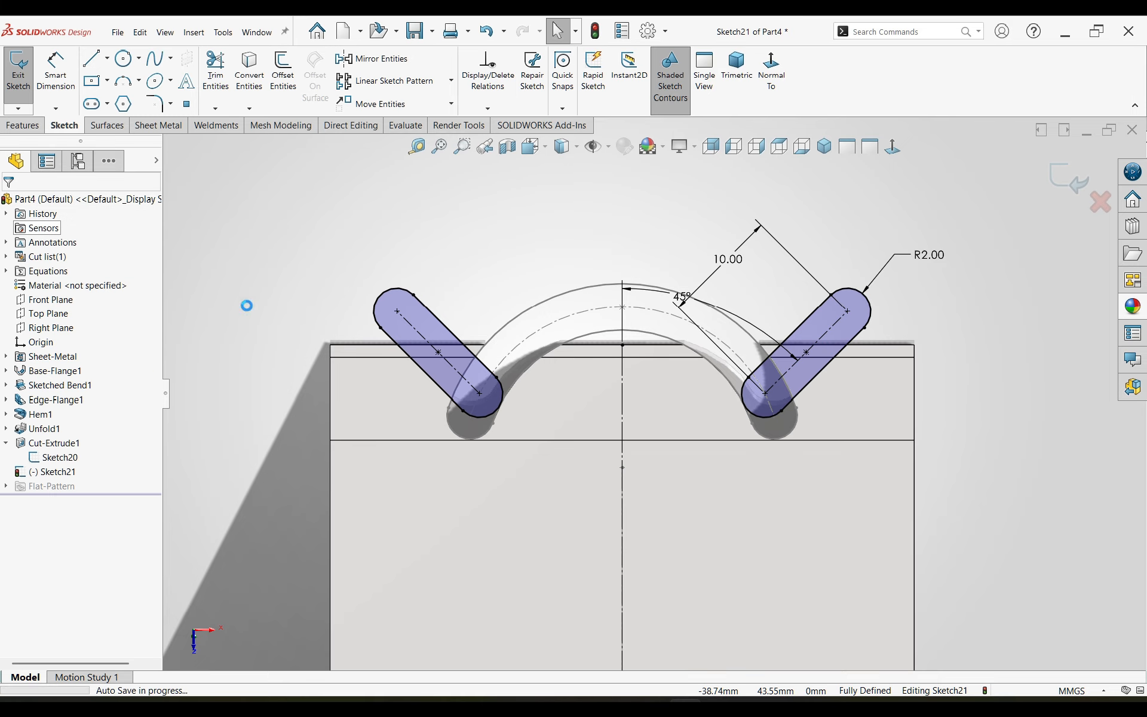
click(432, 271)
click(406, 250)
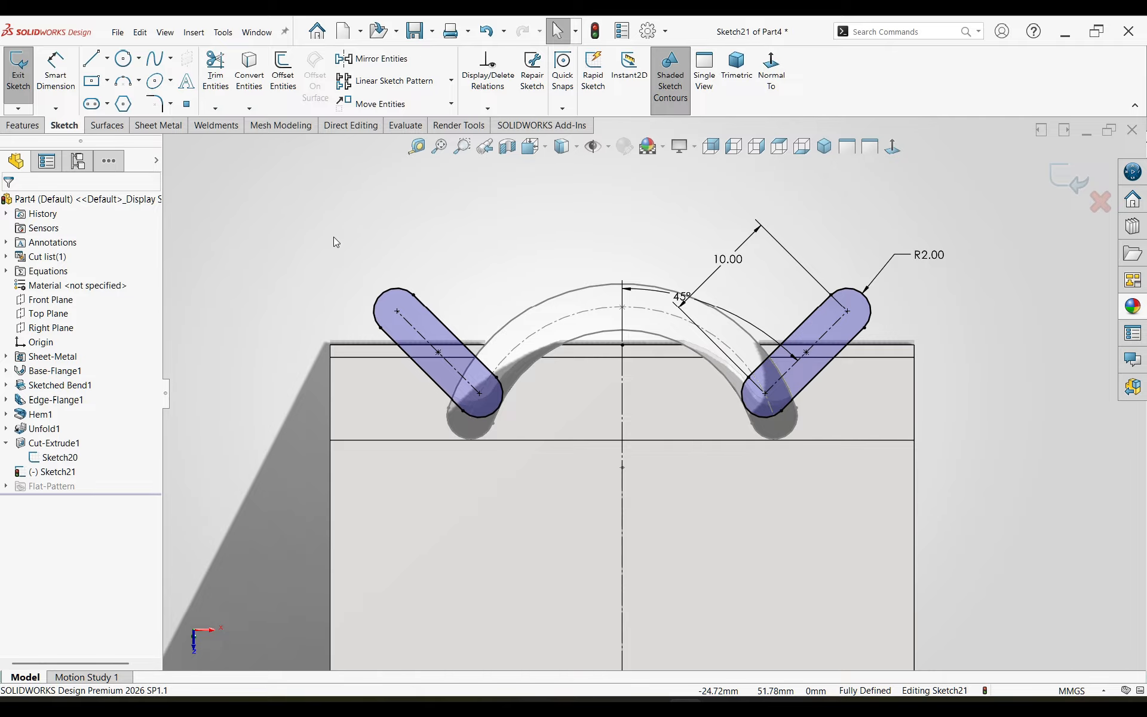
Step: Mirror both straight slots about the horizontal construction line to the other end of the body, keeping the originals as copies
scroll(586, 235, up, 5)
mouse_move(836, 169)
mouse_down()
mouse_move(528, 404)
mouse_move(476, 531)
mouse_up()
click(372, 58)
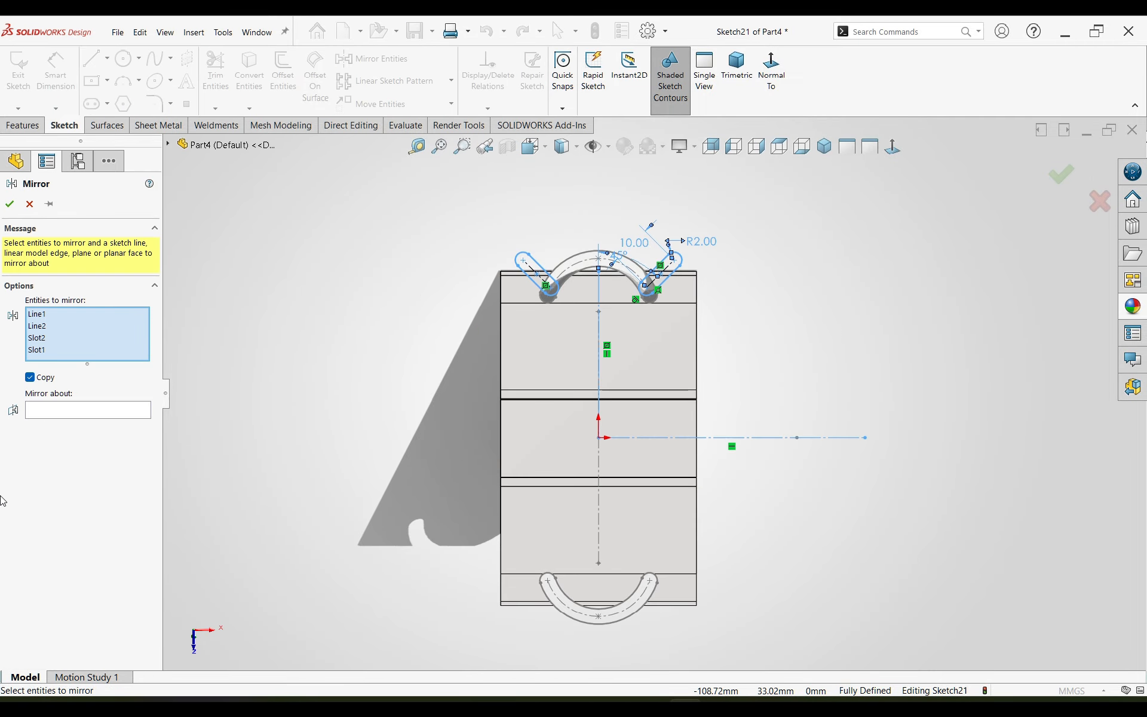
click(47, 412)
click(639, 439)
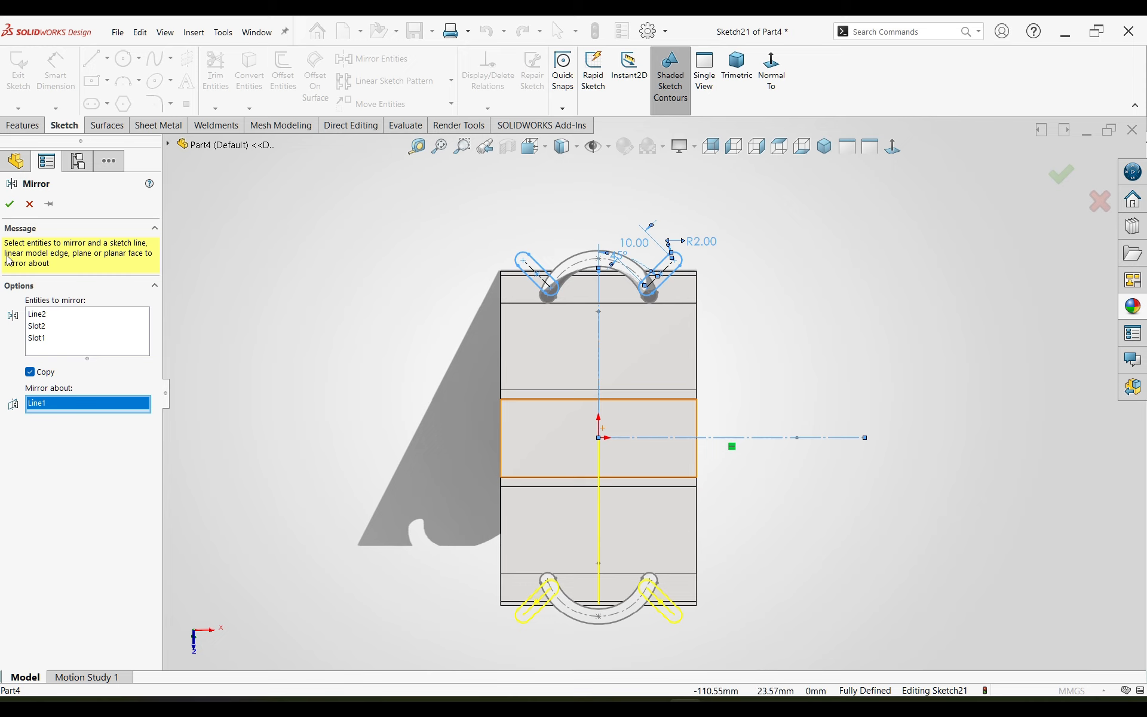
click(10, 204)
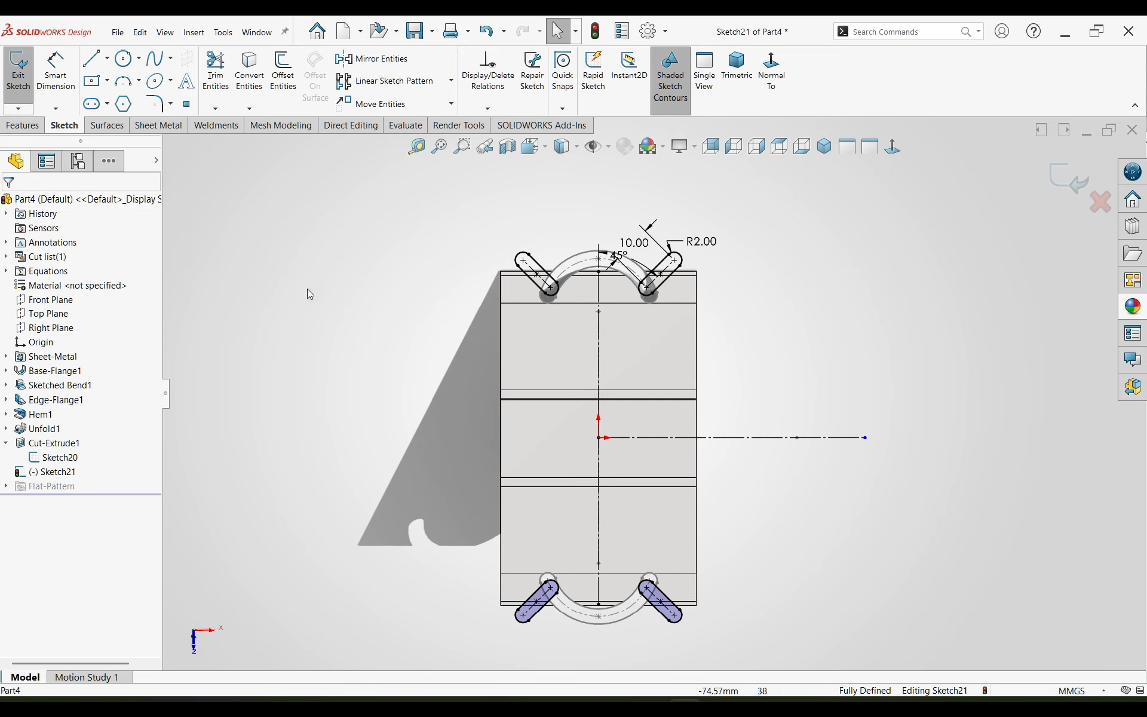
Step: Cut-extrude the four straight slots as a blind normal cut linked to the sheet thickness, keeping all bodies
key(s)
click(762, 307)
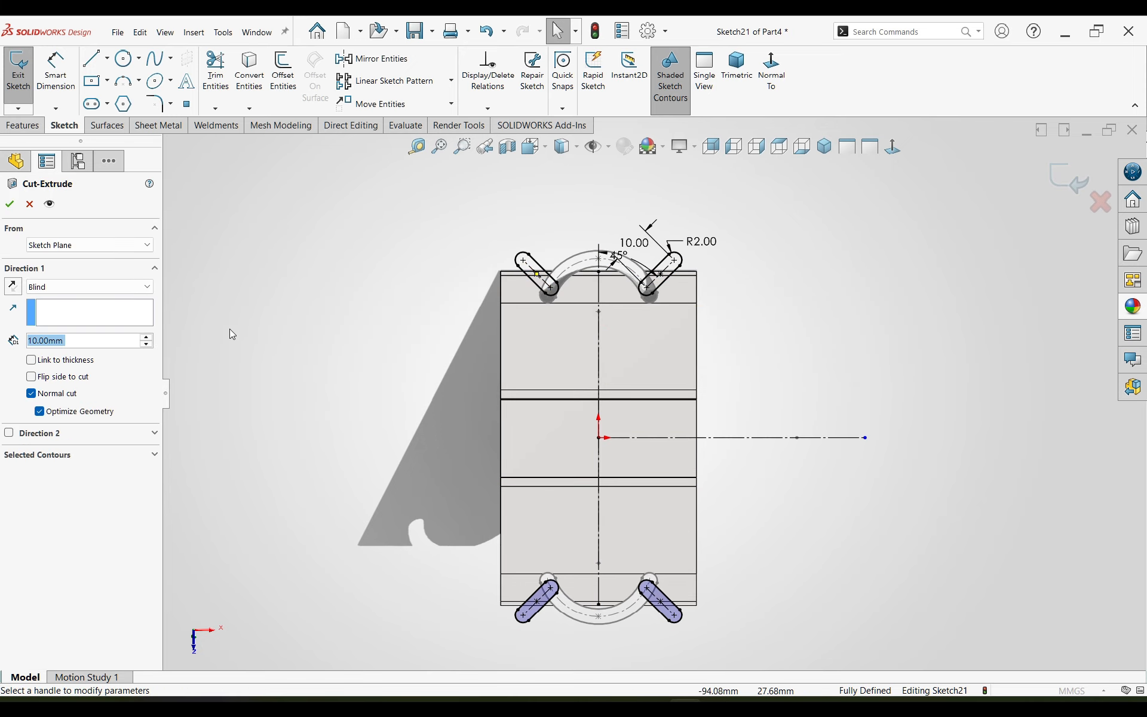
click(31, 360)
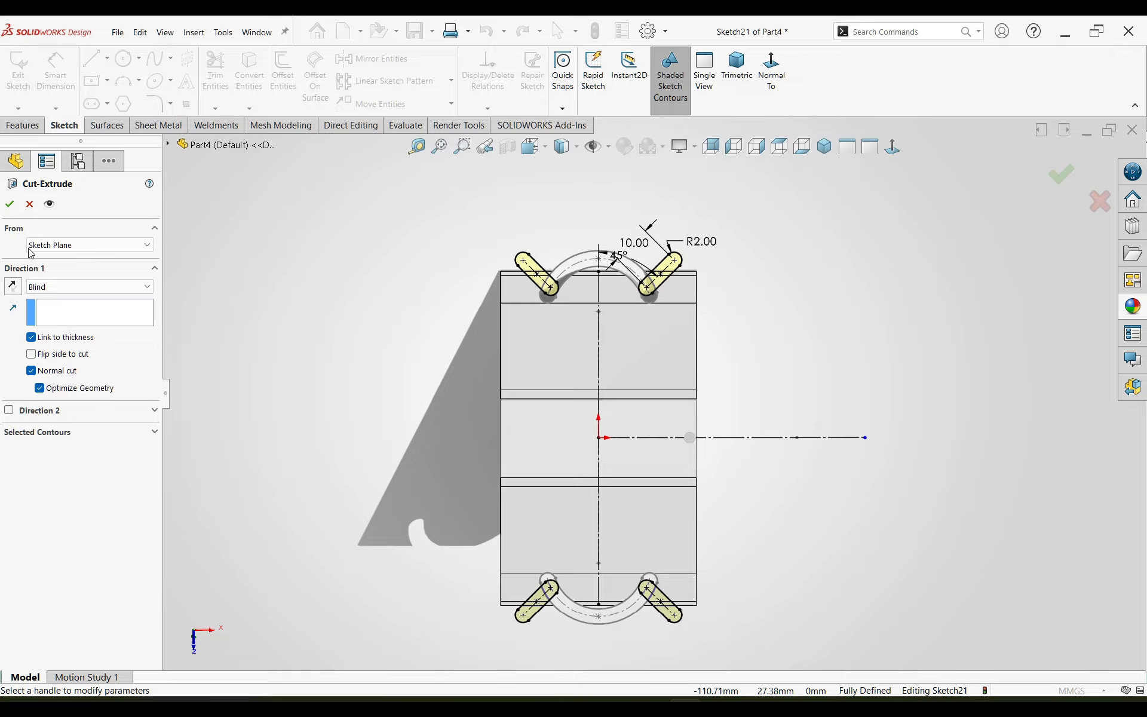
click(10, 205)
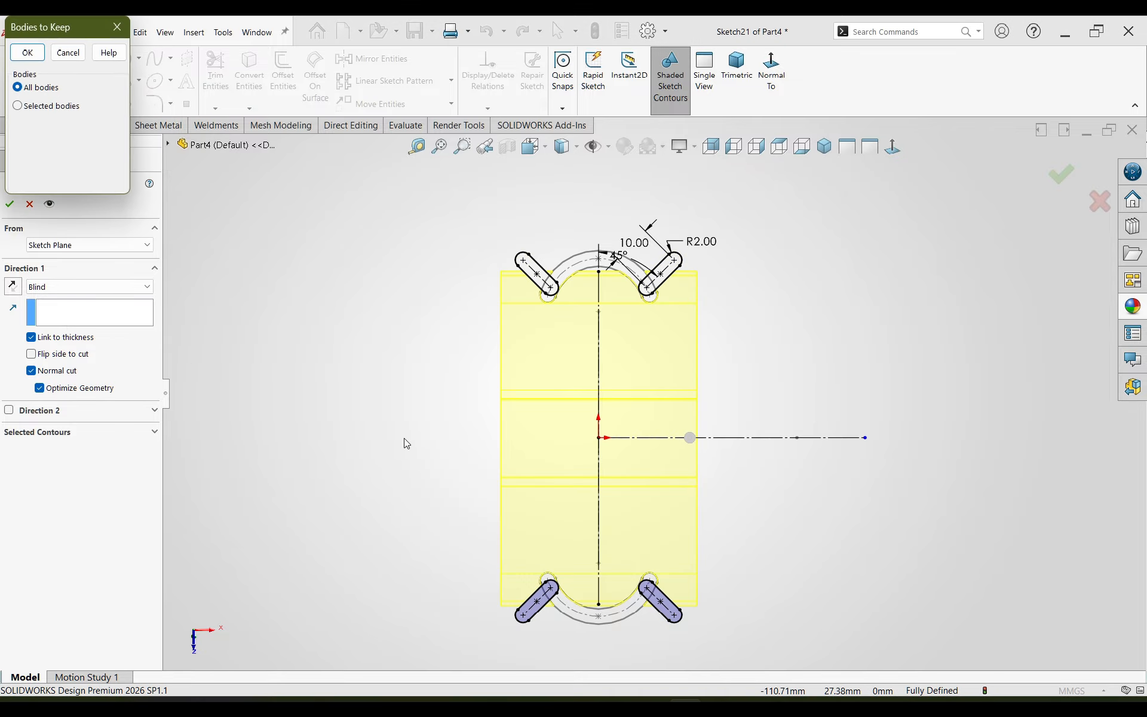
click(28, 55)
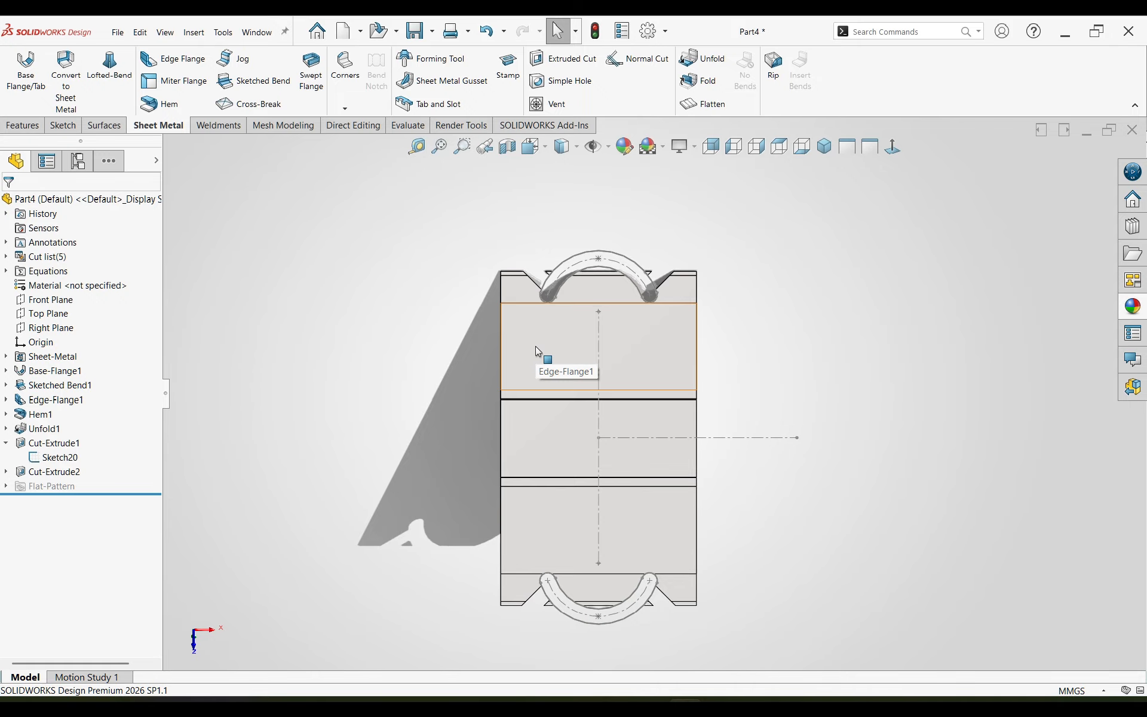
scroll(532, 264, down, 5)
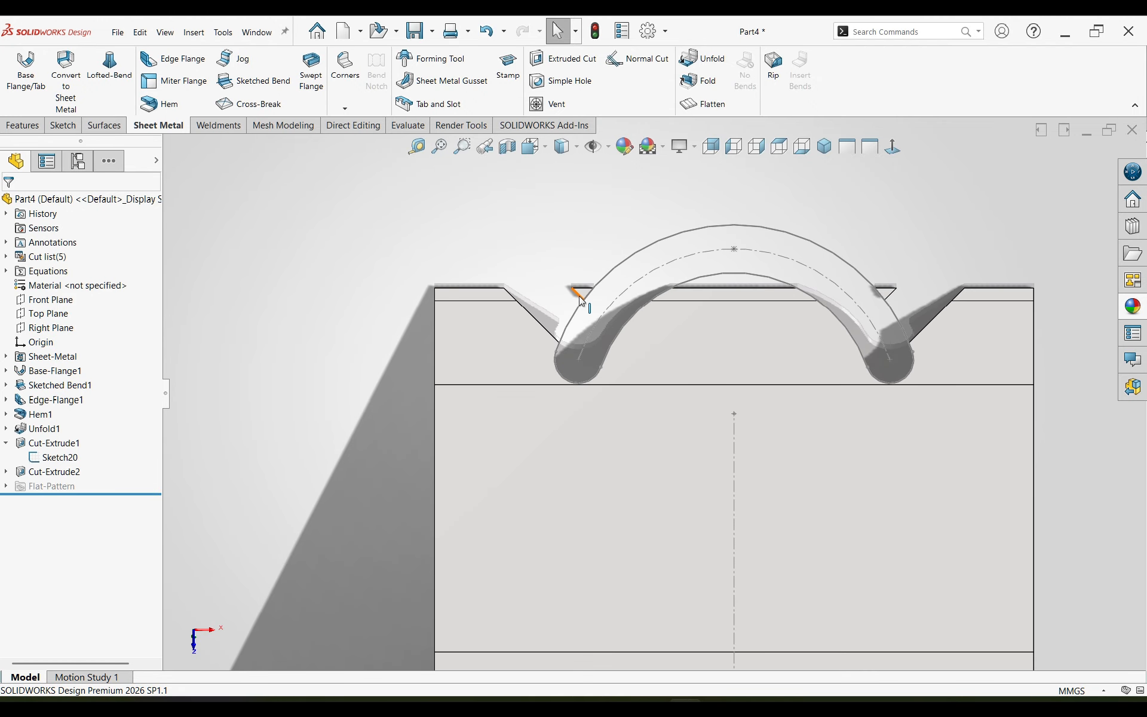
scroll(538, 382, up, 2)
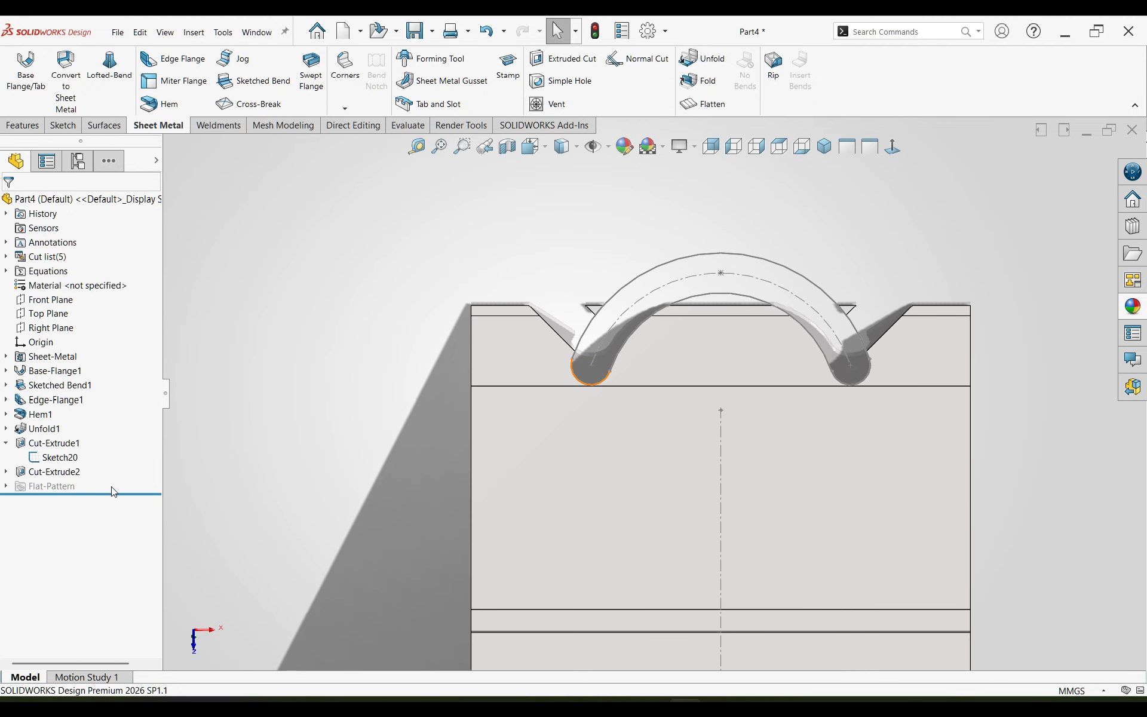
click(57, 471)
click(82, 442)
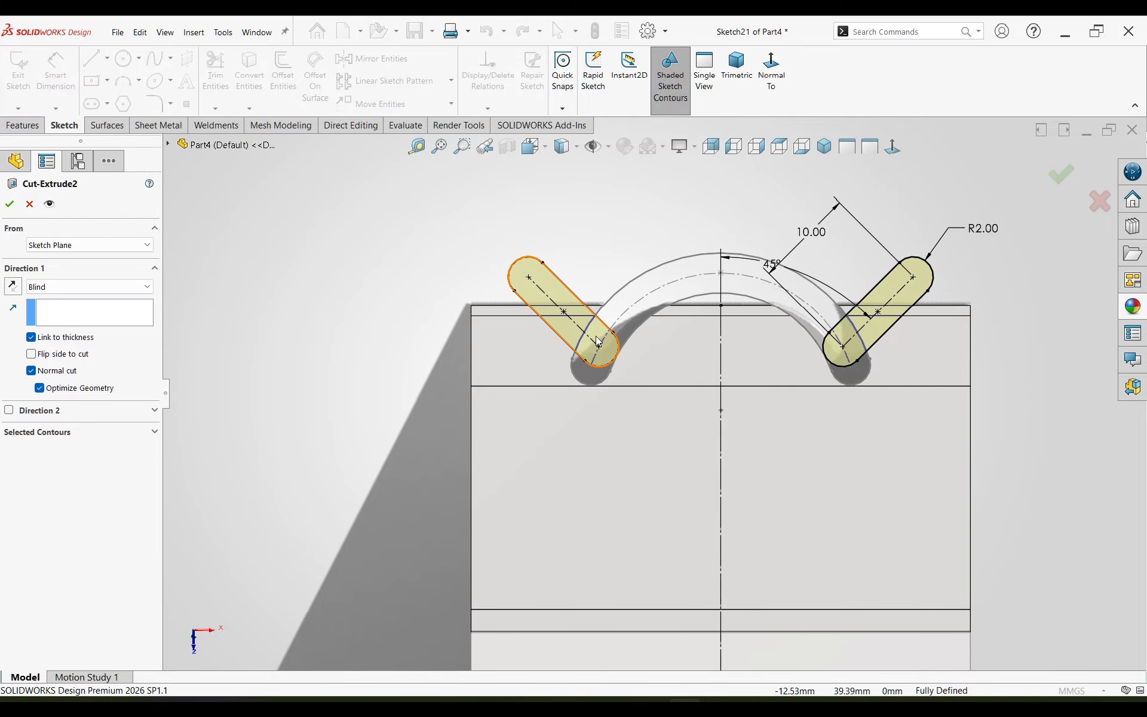
click(9, 204)
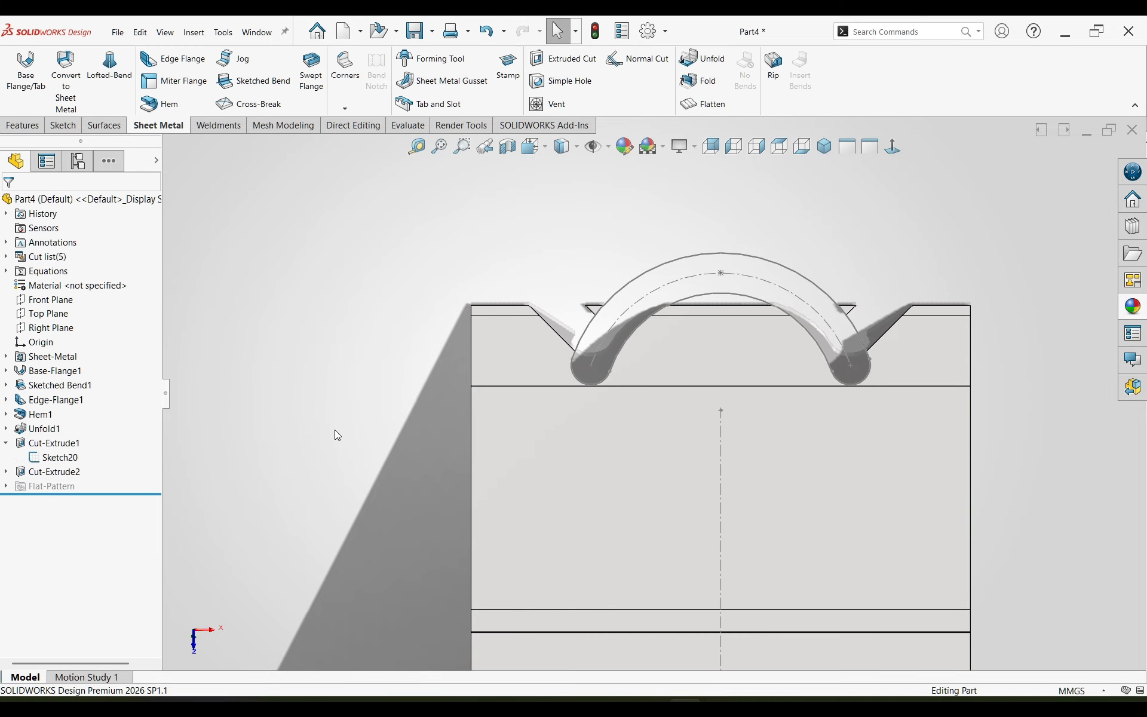
Step: Edit the straight slots' sketch and delete the coincident relation between the slot's lower end arc and the arc slot's end centre point
click(6, 472)
click(57, 486)
click(63, 449)
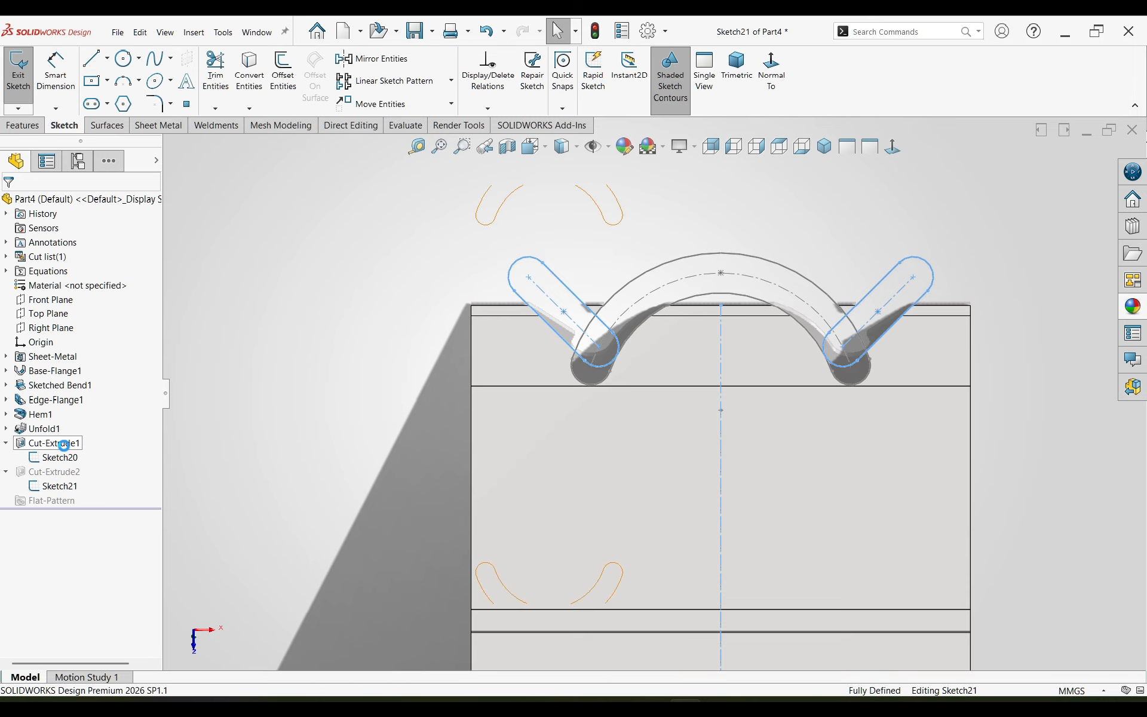
scroll(624, 207, down, 8)
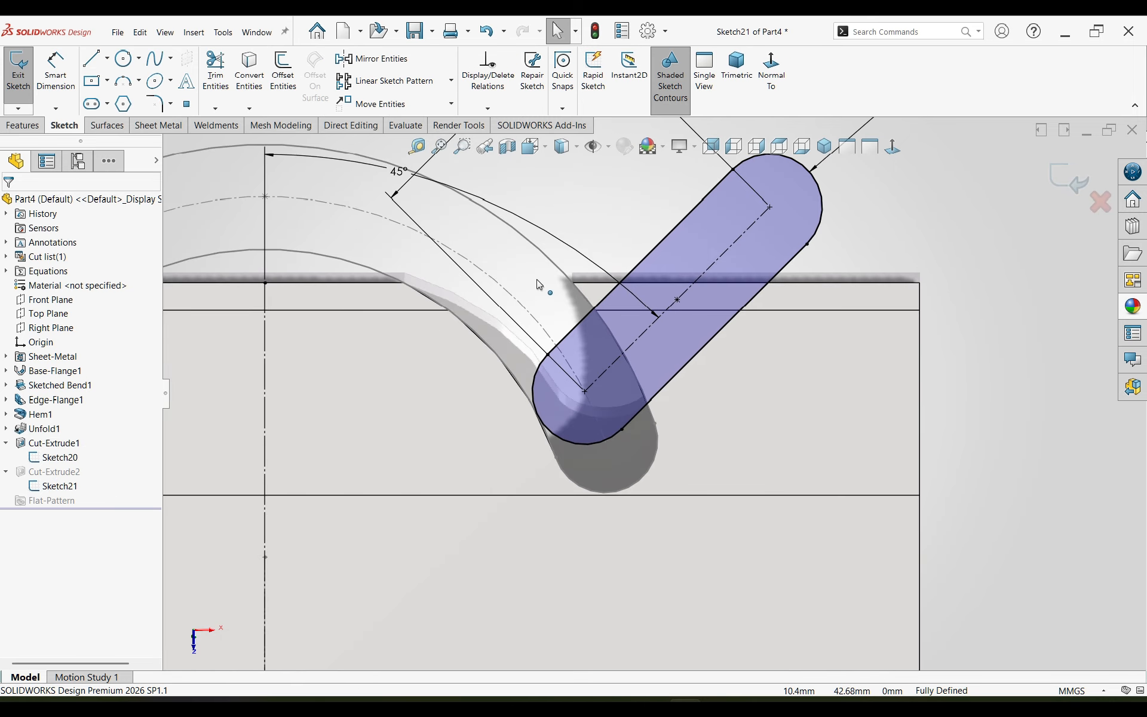
click(583, 447)
key(Escape)
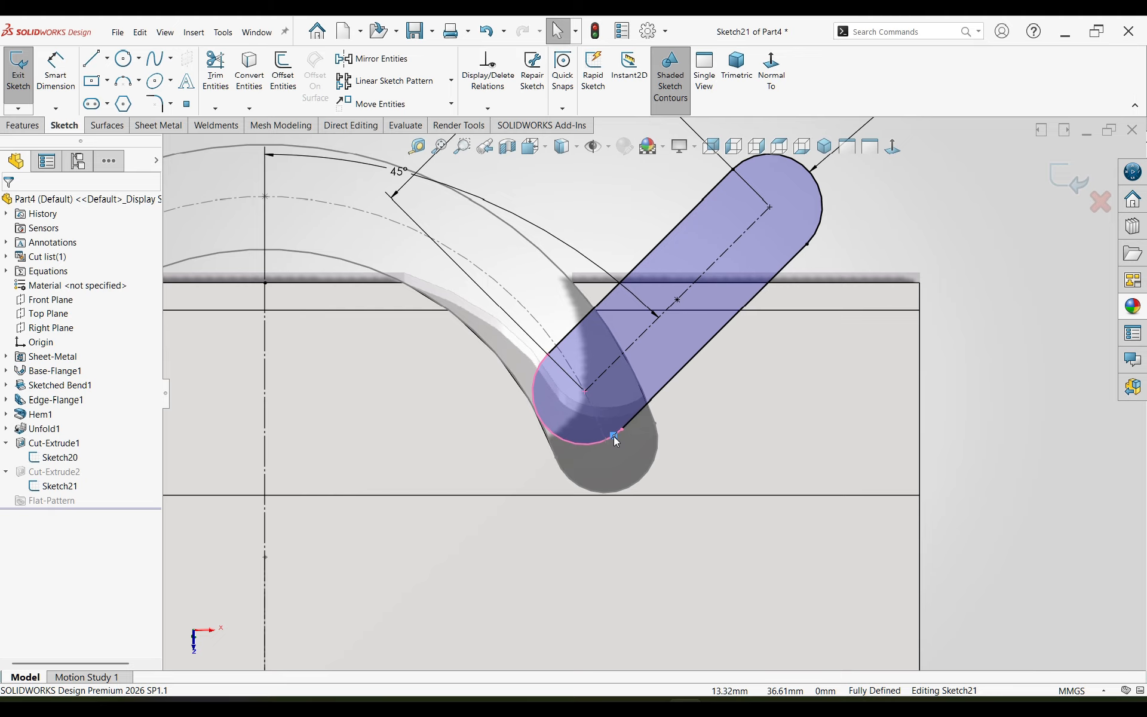
double_click(615, 436)
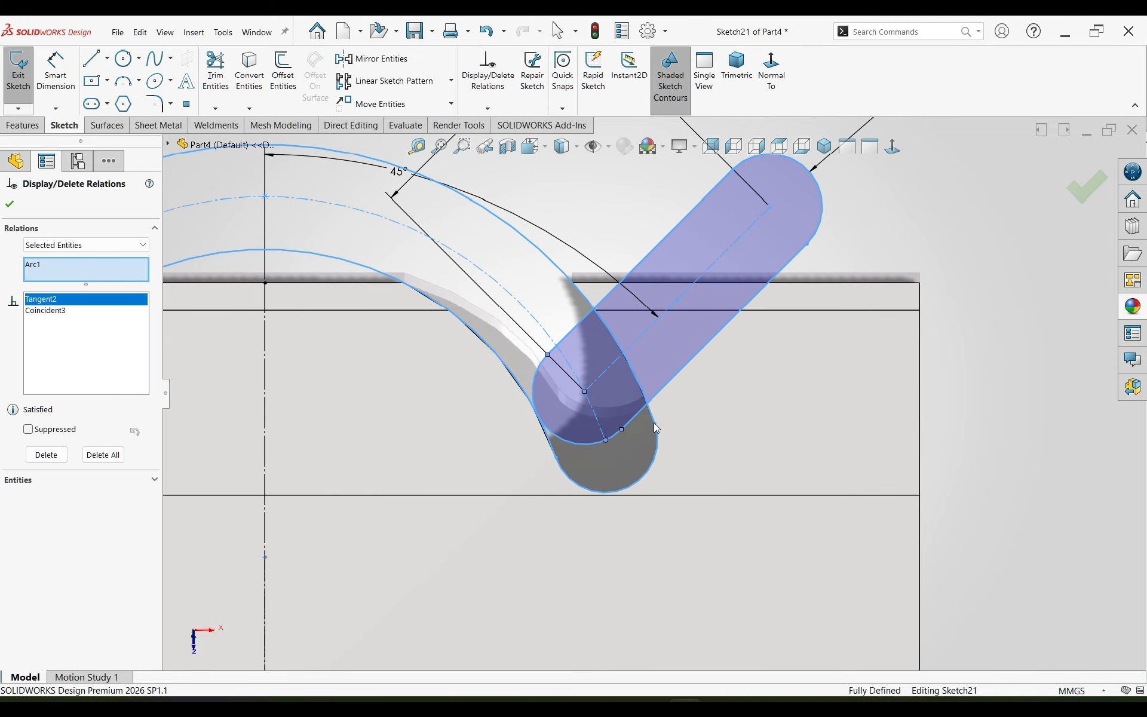
key(Escape)
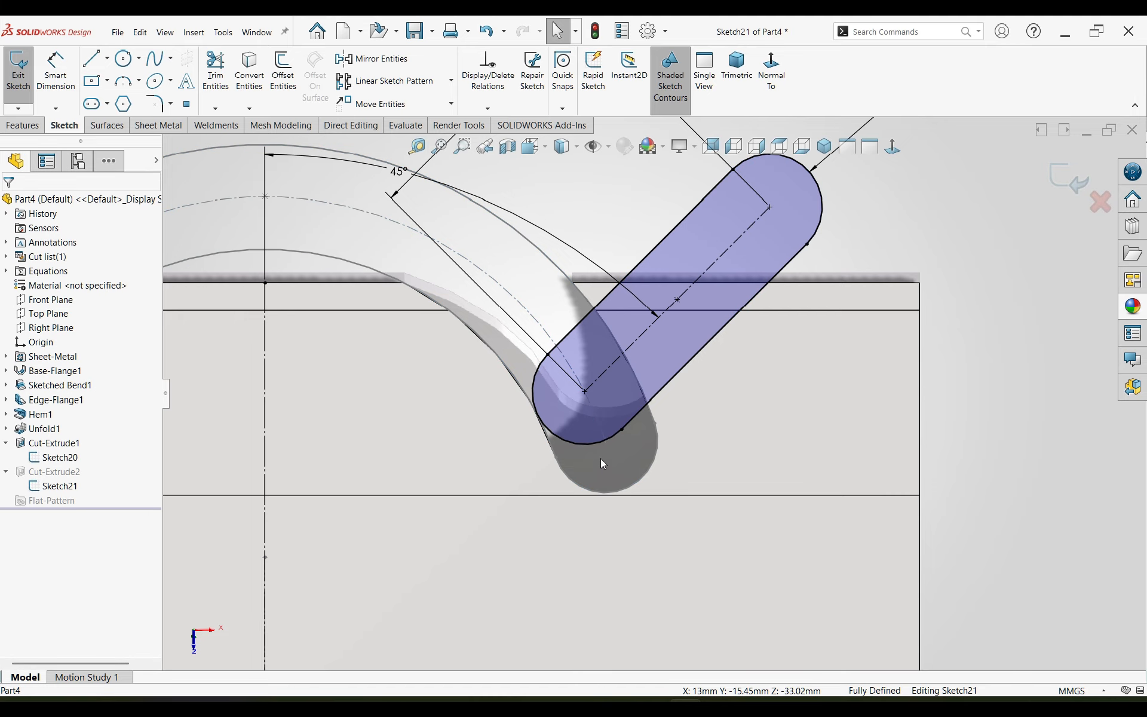
click(597, 443)
key(Escape)
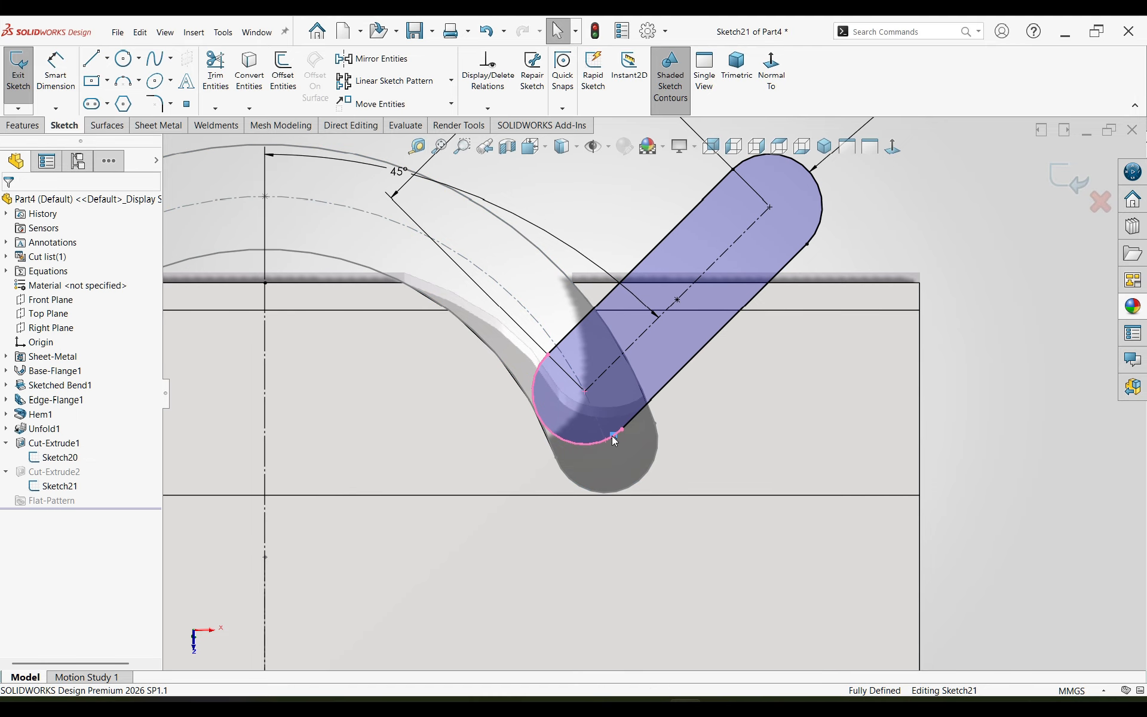
key(Delete)
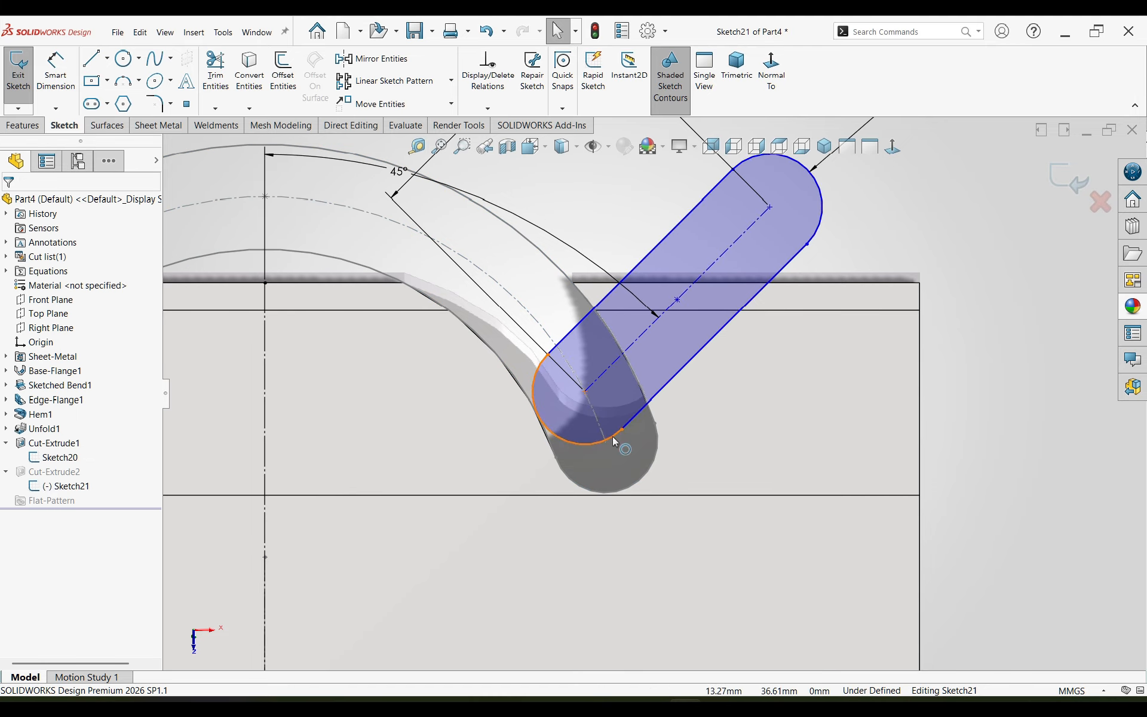
Step: Shift the straight slot up along the arc slot, make its upper side line coincident with the arc cut's corner vertex, and exit the sketch
click(598, 374)
drag(598, 378, 572, 348)
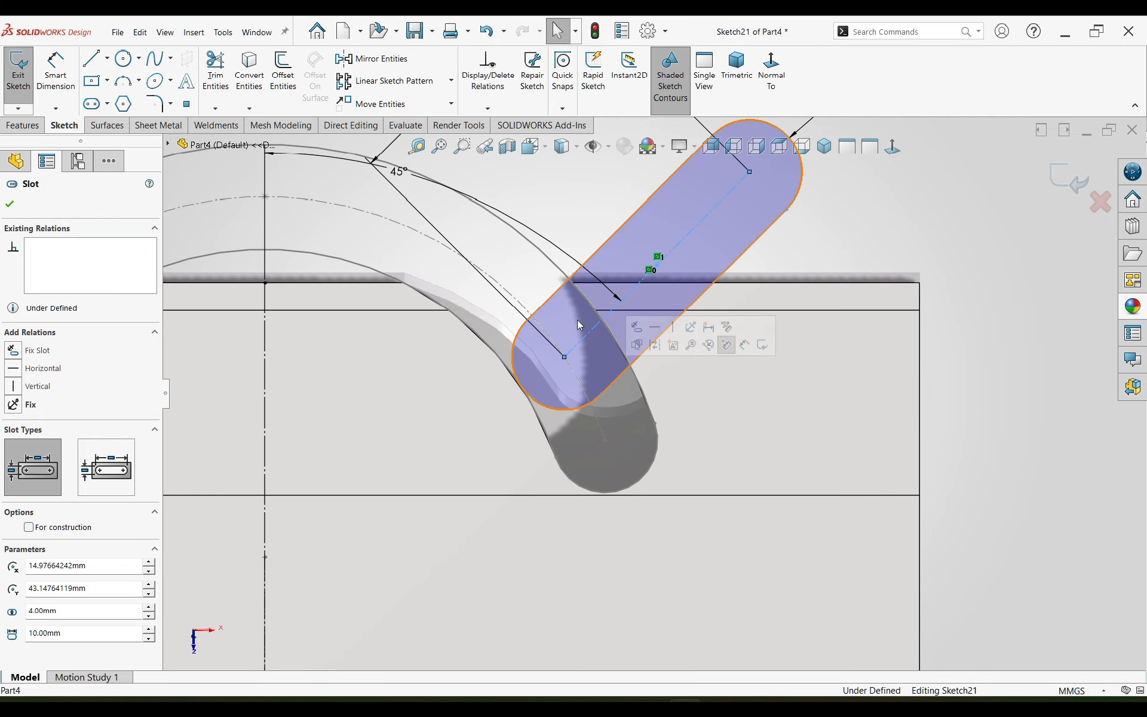
key(Escape)
click(572, 277)
ctrl+click(574, 282)
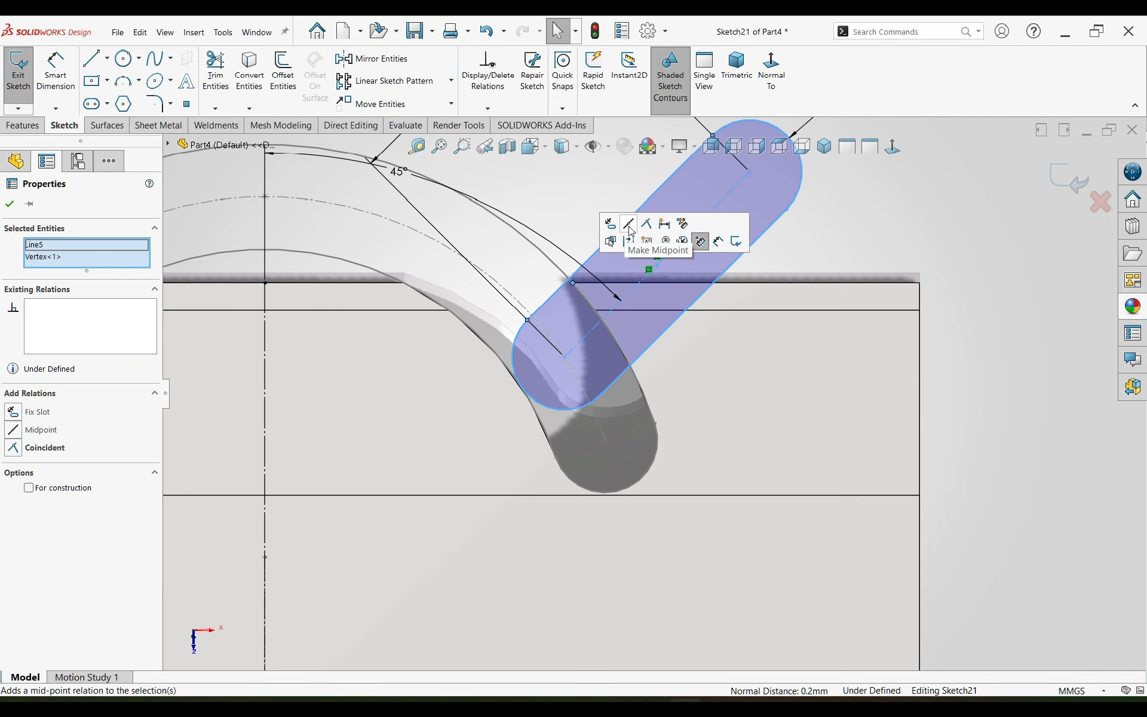
click(647, 225)
key(Escape)
key(f)
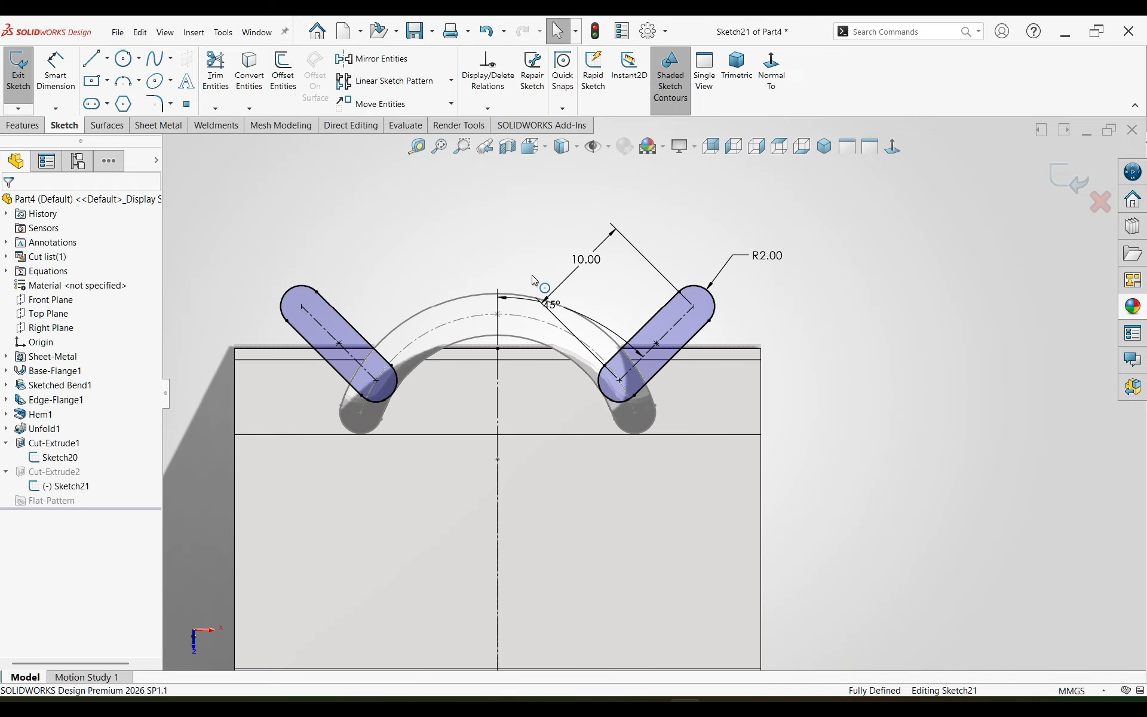
click(1070, 178)
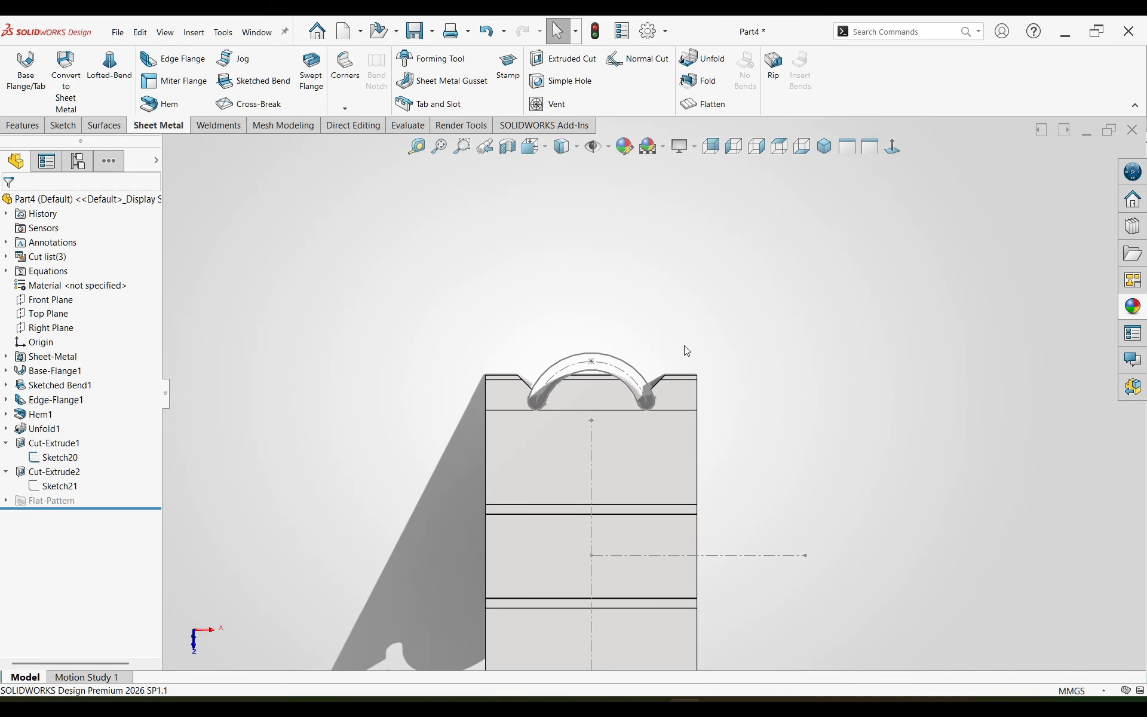
Step: Inspect the handle openings at both ends of the unfolded body where the straight and arc cuts meet the outer edge
scroll(659, 376, down, 7)
scroll(550, 419, up, 8)
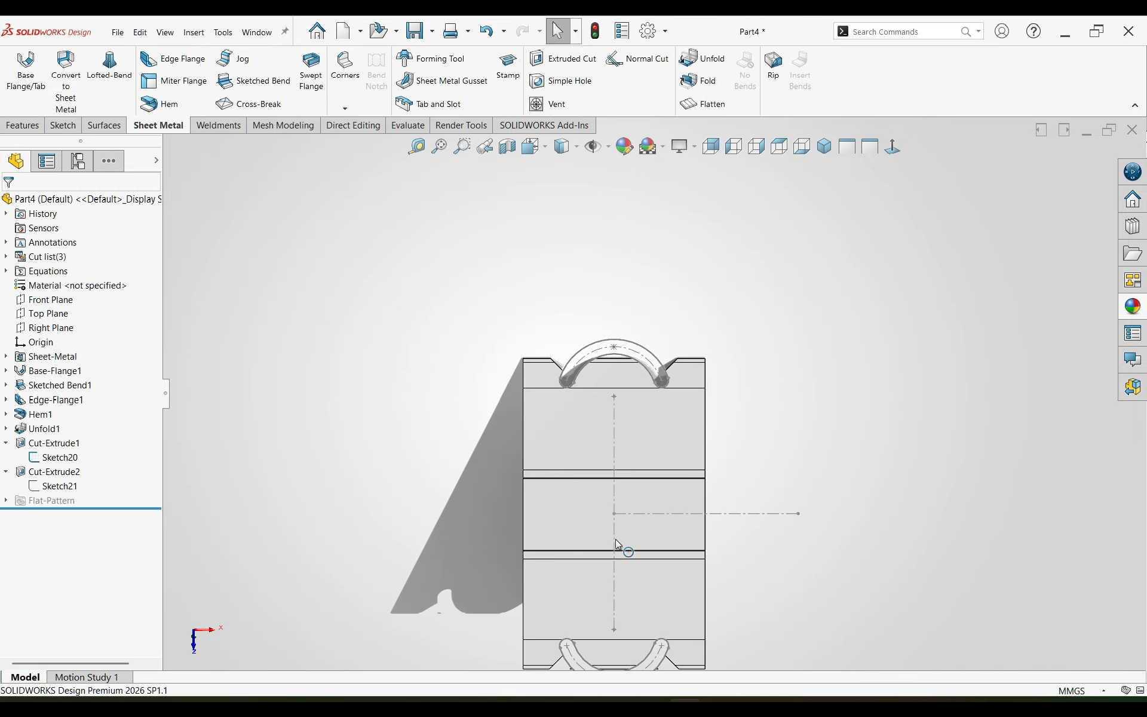
scroll(674, 610, down, 2)
scroll(675, 614, down, 5)
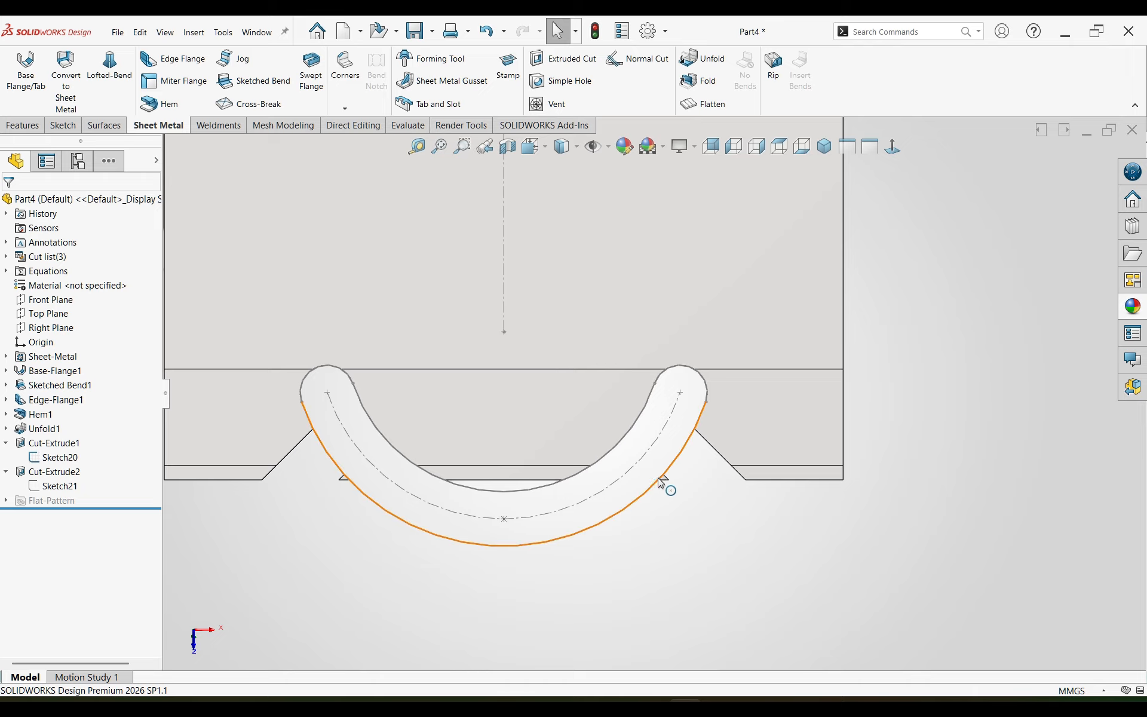
scroll(630, 439, up, 9)
scroll(628, 244, down, 2)
scroll(611, 236, down, 3)
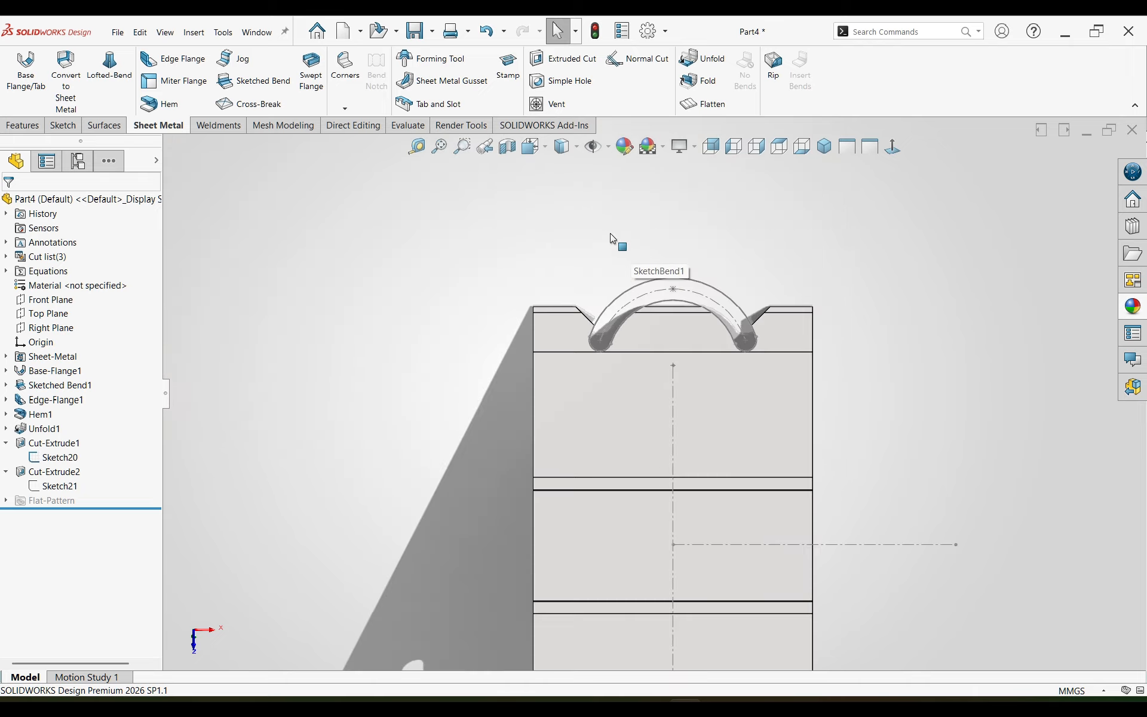
scroll(611, 349, down, 3)
scroll(594, 339, up, 2)
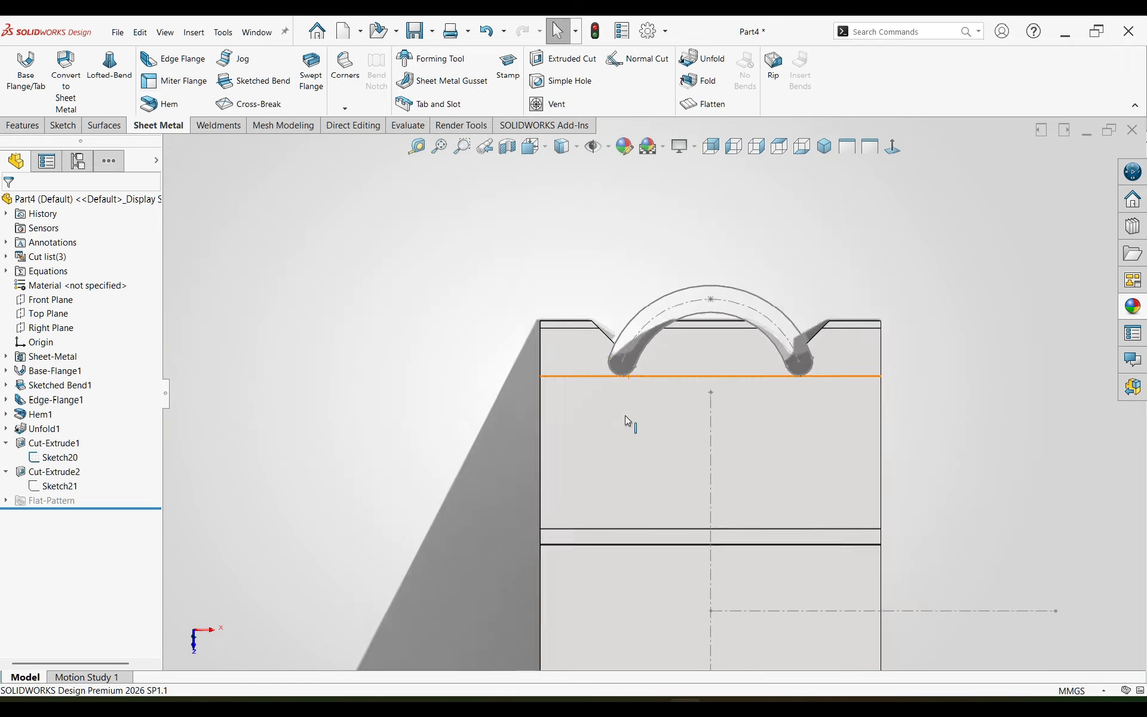
scroll(626, 418, up, 4)
scroll(634, 476, down, 4)
scroll(633, 476, down, 4)
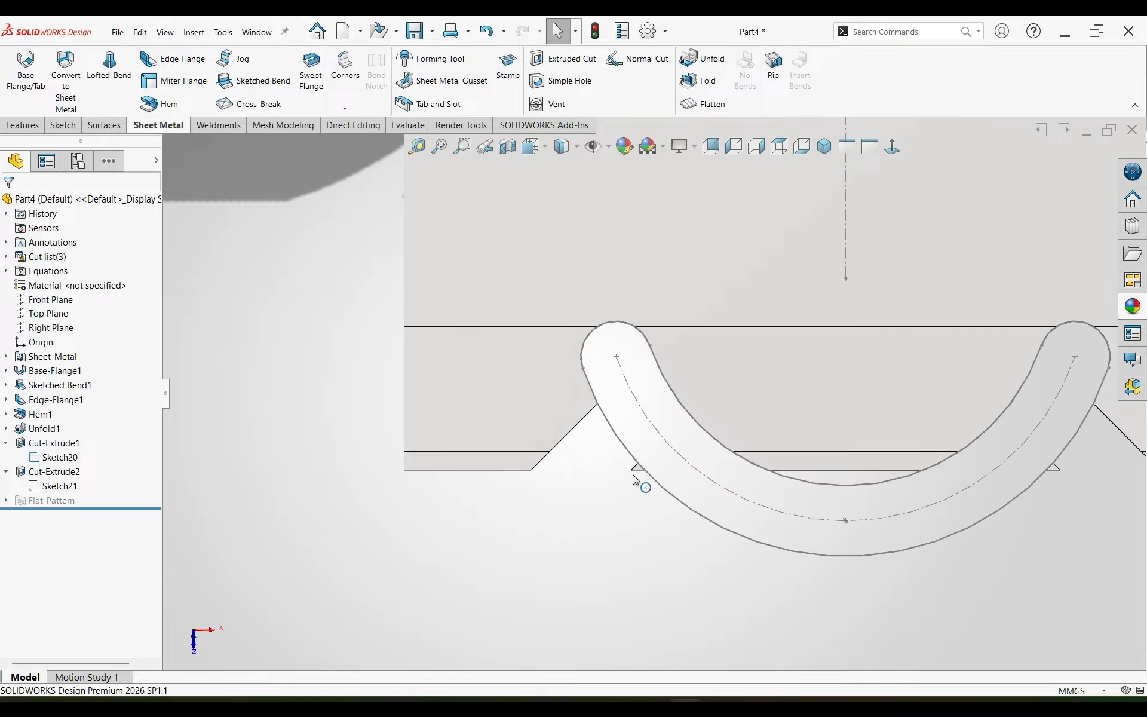
scroll(867, 523, up, 4)
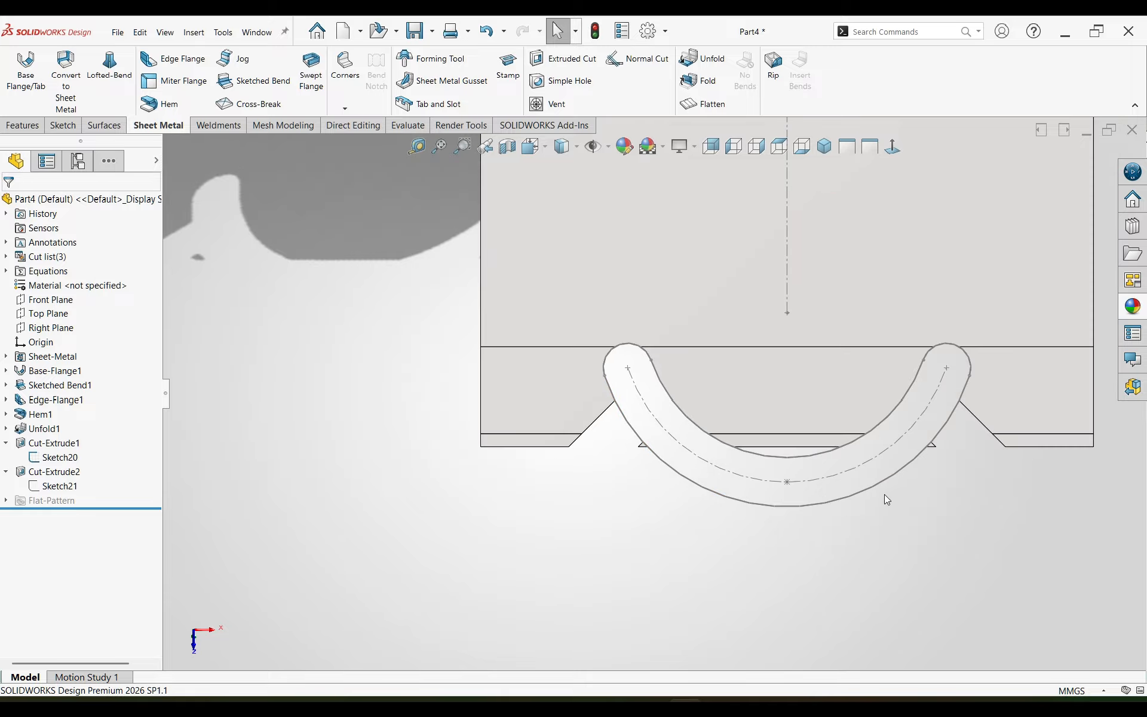
scroll(886, 500, down, 3)
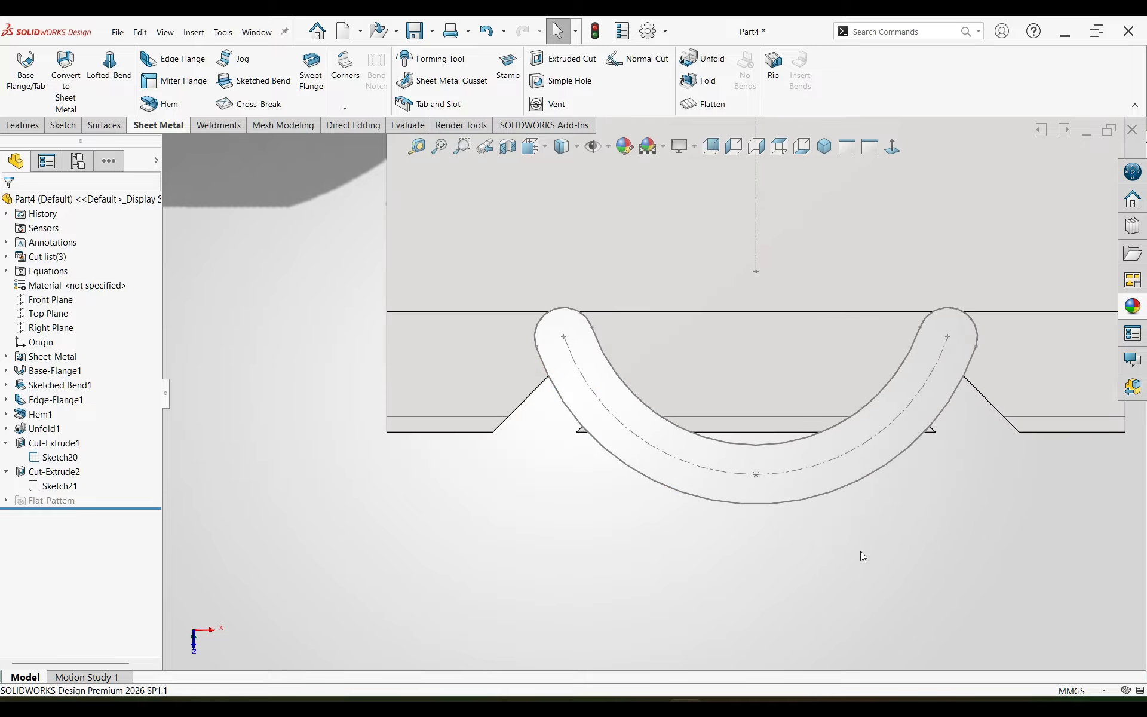
Step: Start a sketch on the lower flange face and convert the outlines of the two small triangular leftover faces beside the arc slot
click(482, 370)
click(539, 342)
click(753, 524)
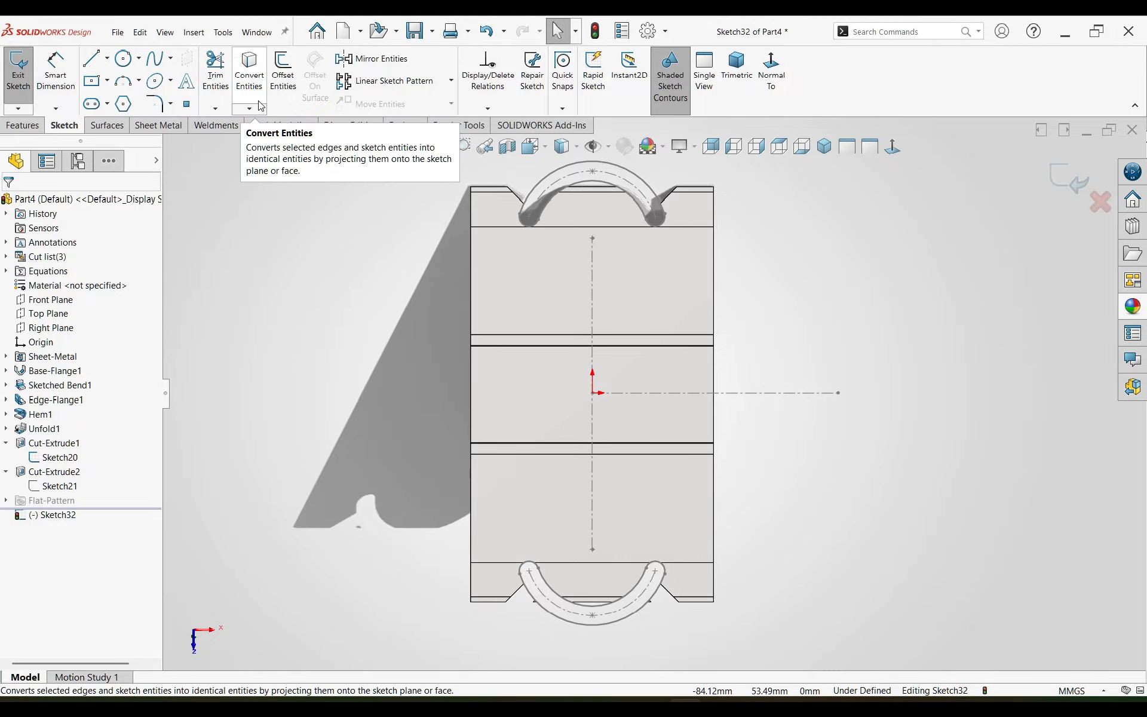
click(249, 71)
scroll(512, 567, down, 5)
scroll(615, 541, down, 3)
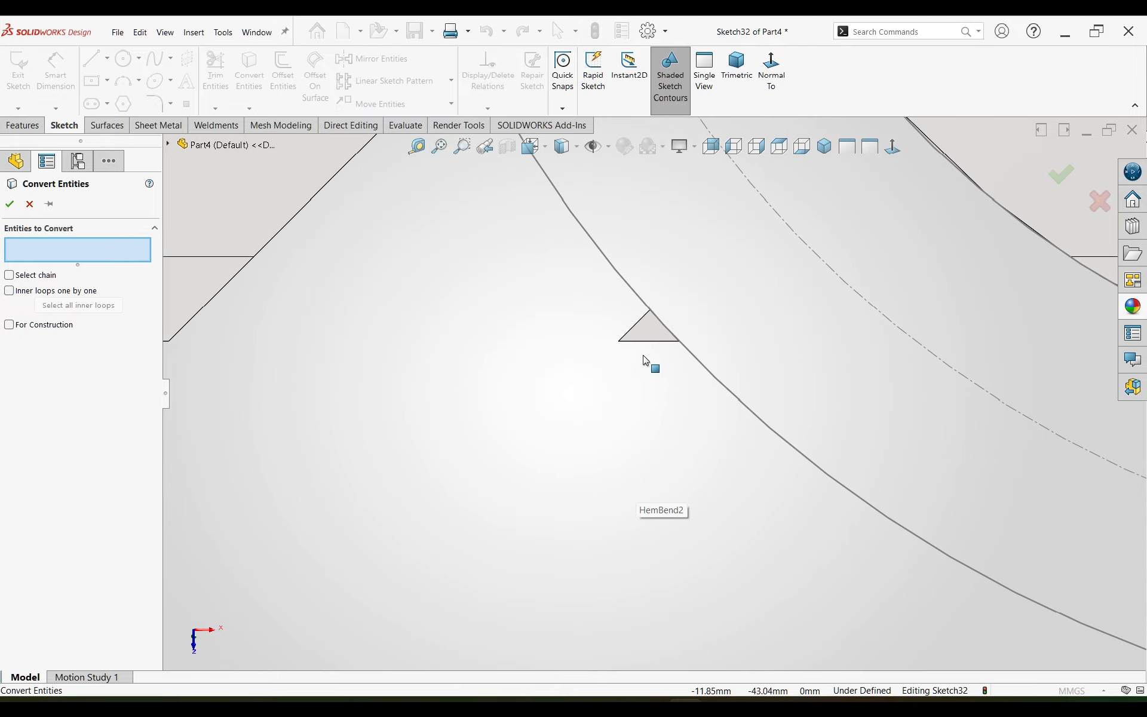
click(643, 328)
scroll(744, 471, up, 6)
scroll(711, 457, down, 5)
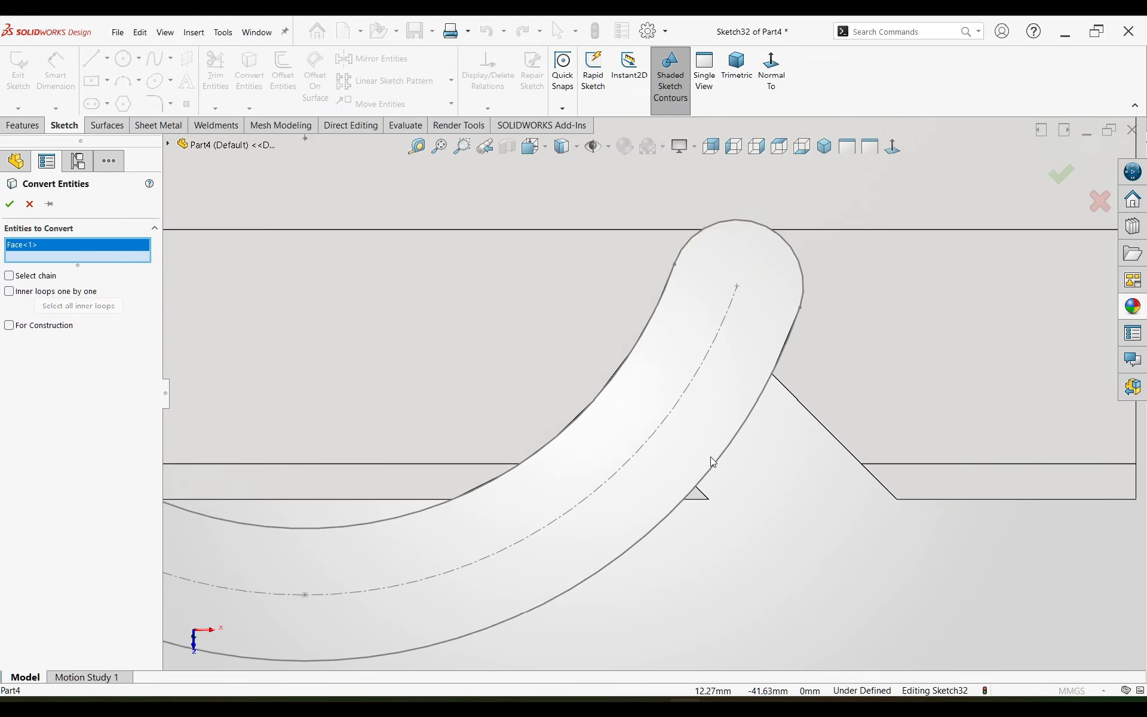
click(679, 513)
click(10, 204)
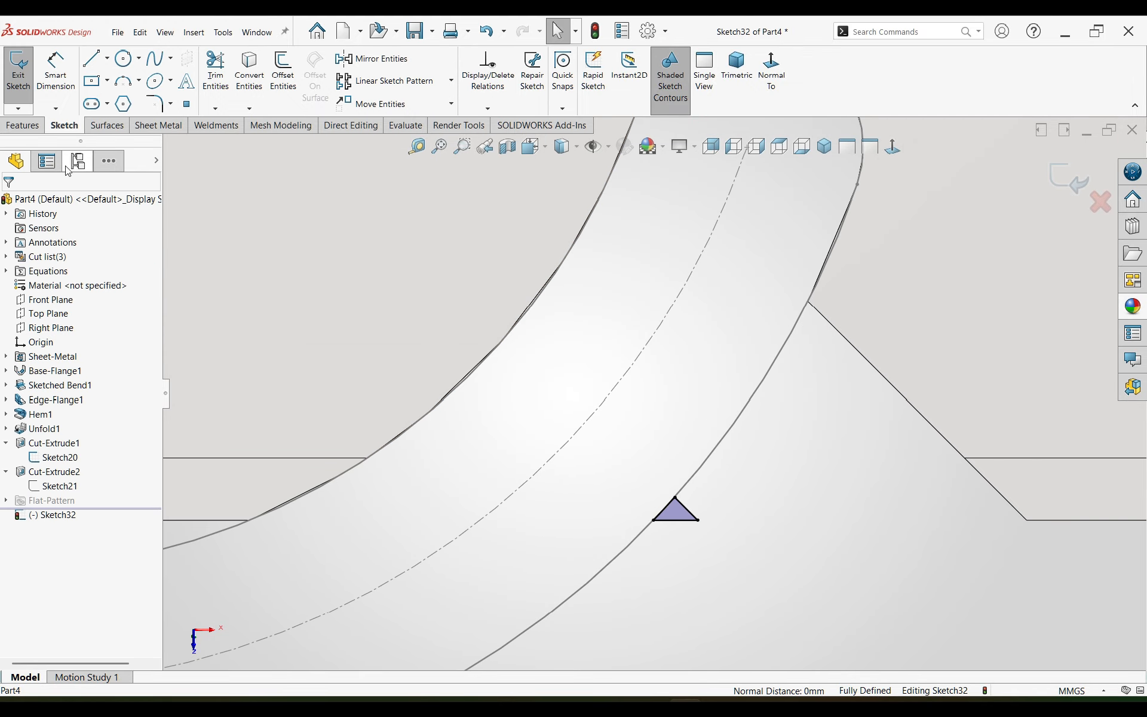
Step: Cut-extrude the two converted triangles as a blind cut linked to the sheet thickness, without normal cut
click(23, 125)
click(246, 80)
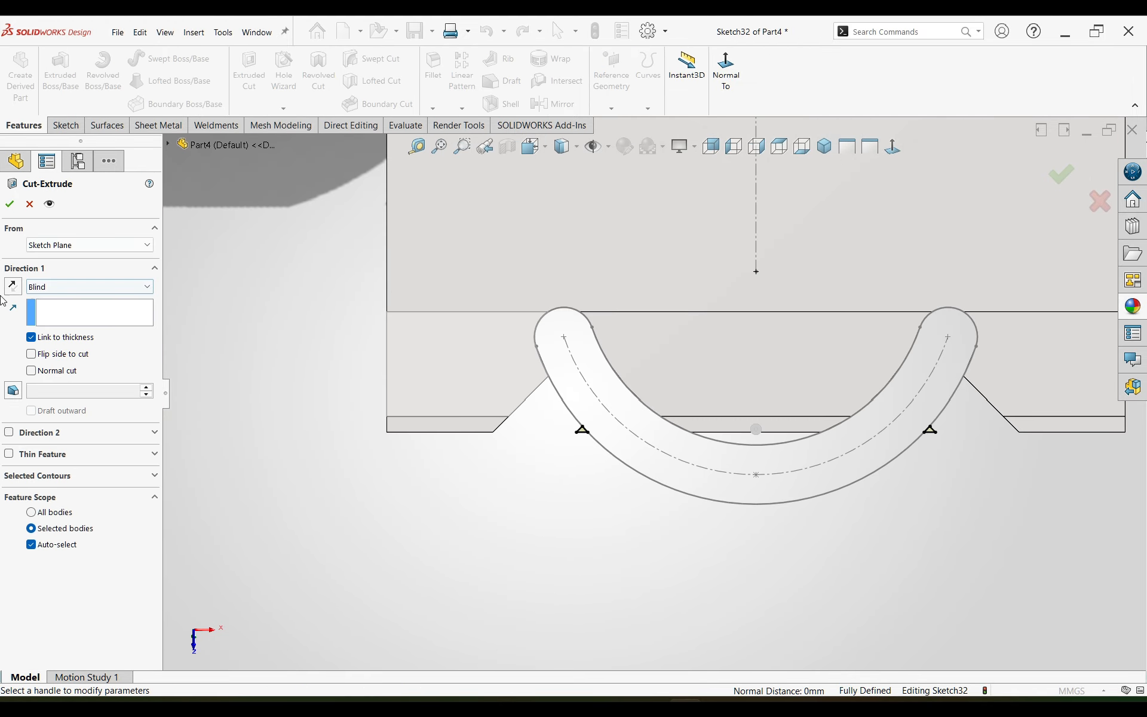
click(10, 203)
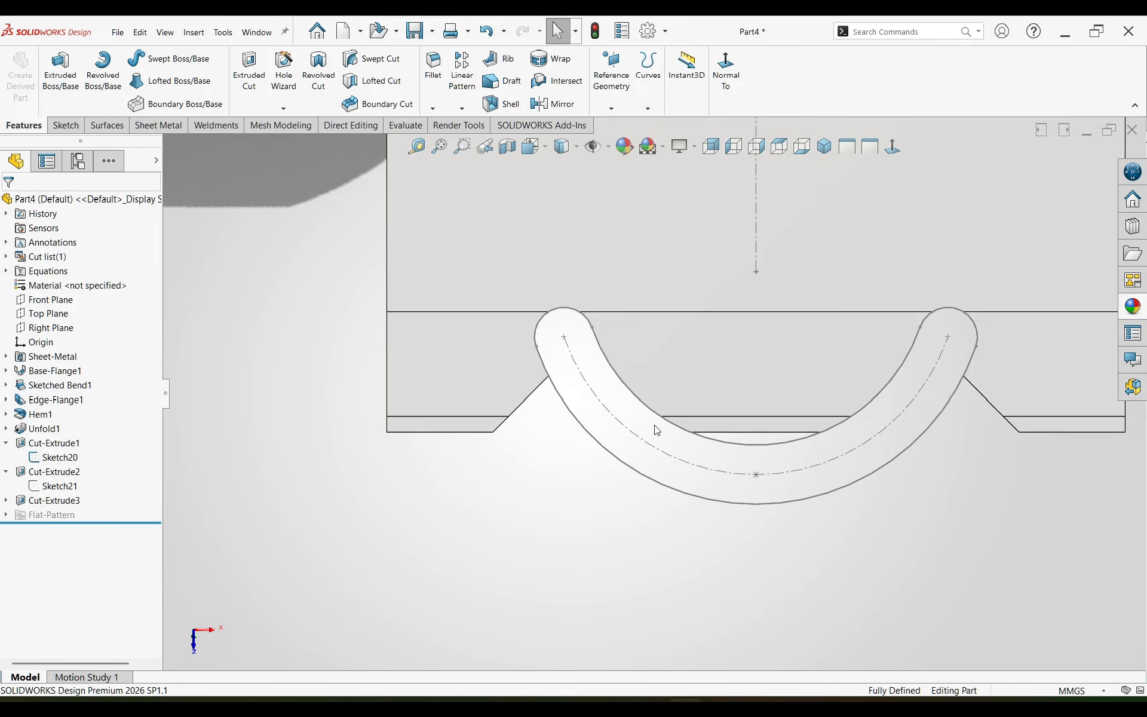
Step: Fold the unfolded sheet metal body back up, collecting all of its bends
scroll(655, 388, up, 5)
scroll(653, 310, up, 3)
scroll(689, 230, down, 6)
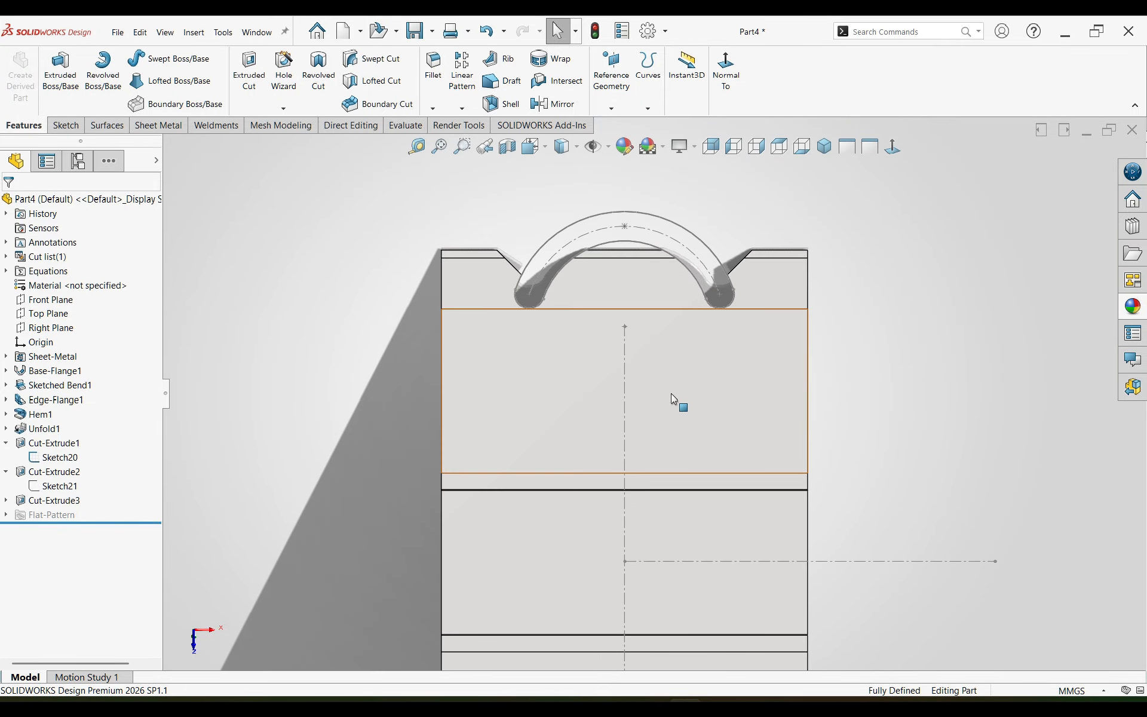
scroll(656, 400, up, 3)
scroll(651, 456, up, 2)
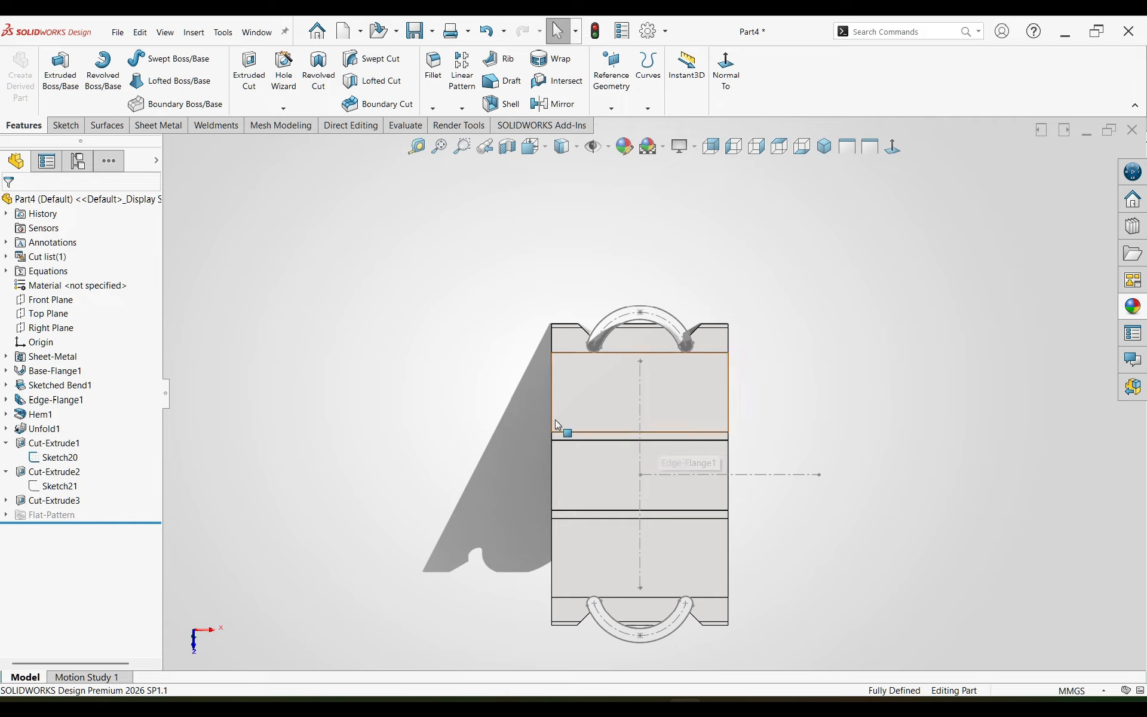
click(158, 125)
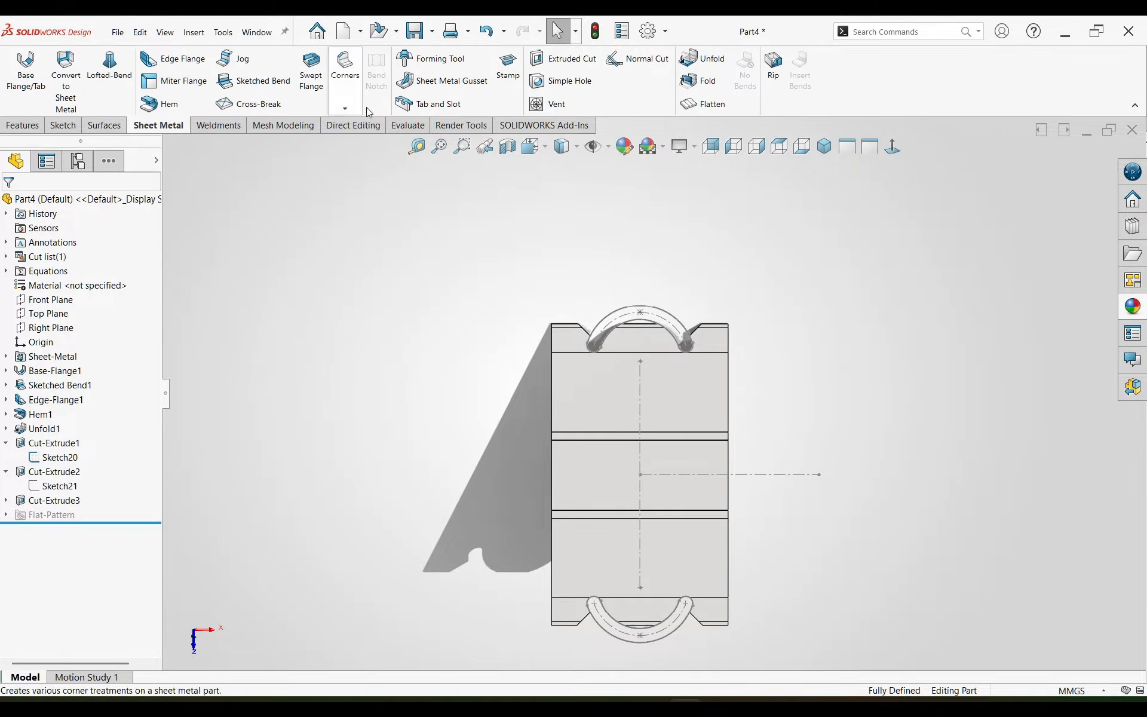
click(701, 89)
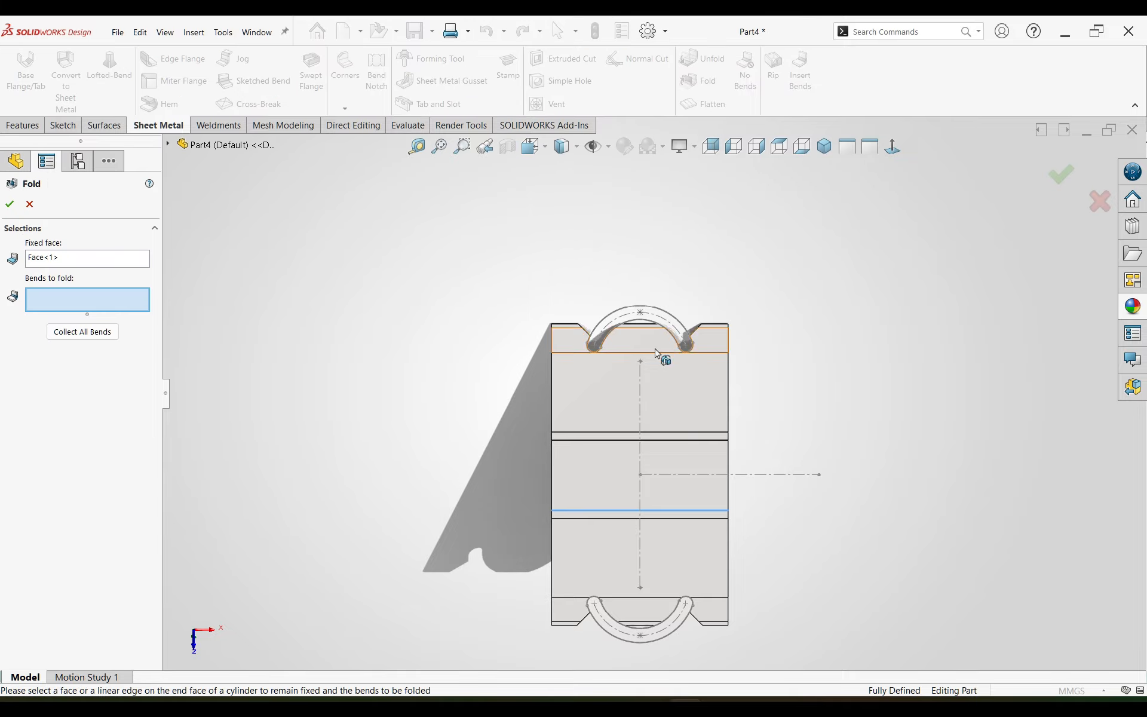
click(625, 517)
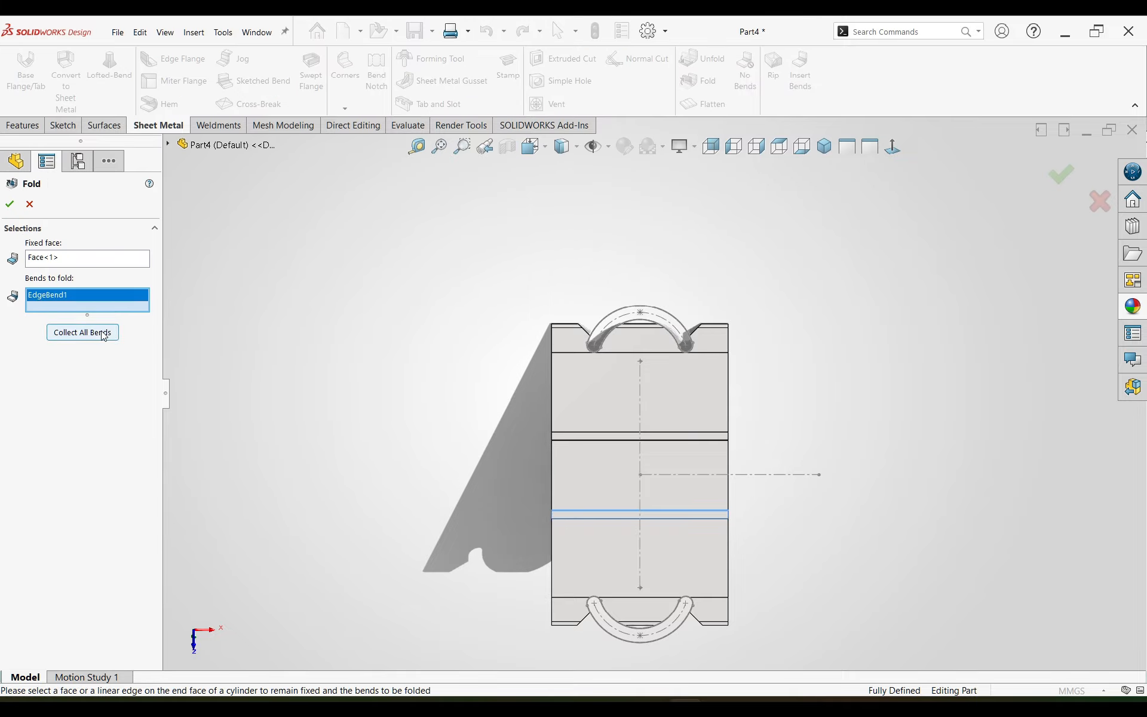
click(82, 332)
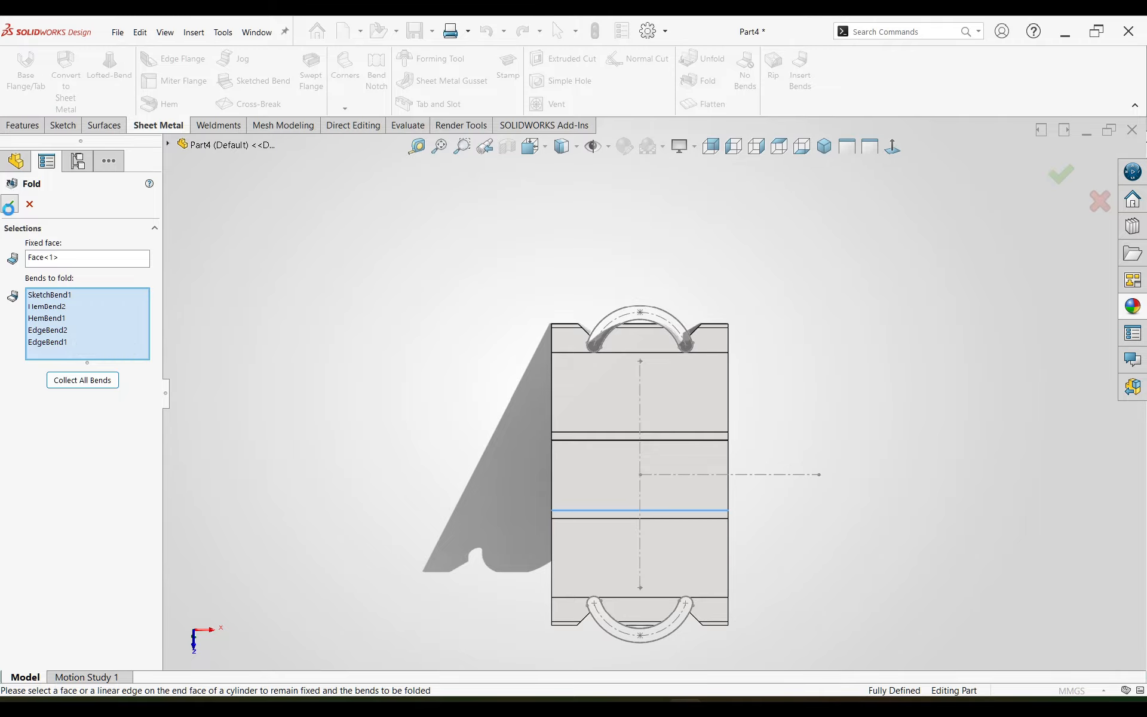
middle_drag(586, 514, 613, 400)
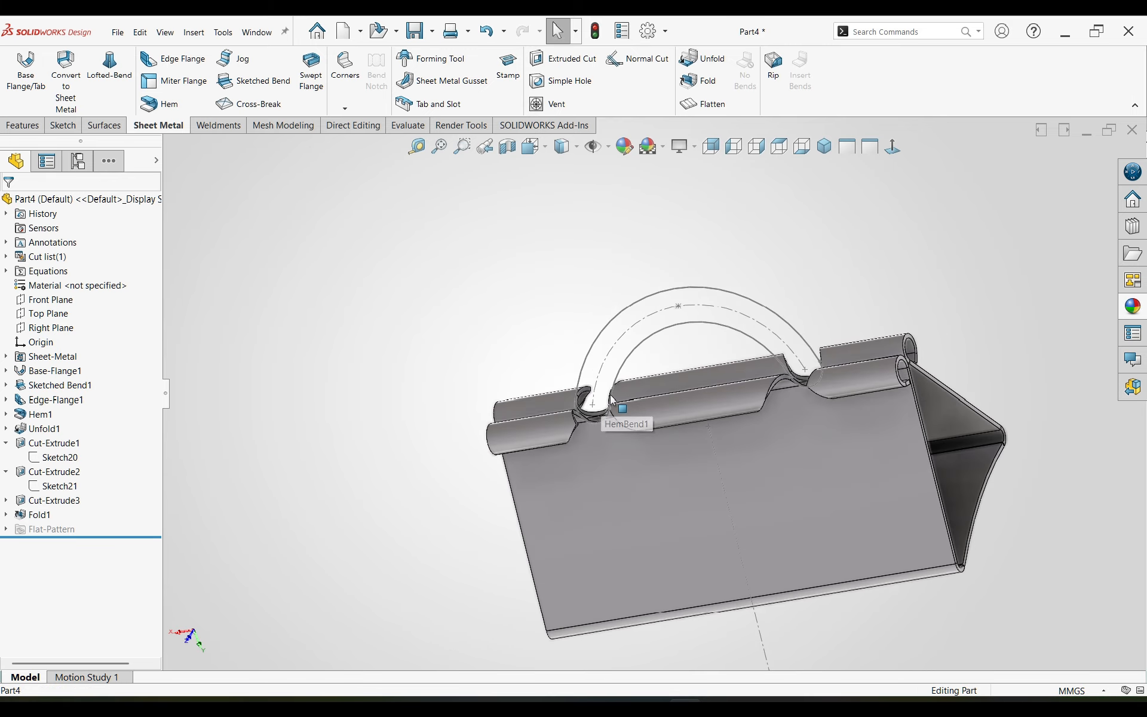
Step: Hide the arc slot sketch that still shows over the folded clip
scroll(651, 399, up, 3)
right_click(655, 361)
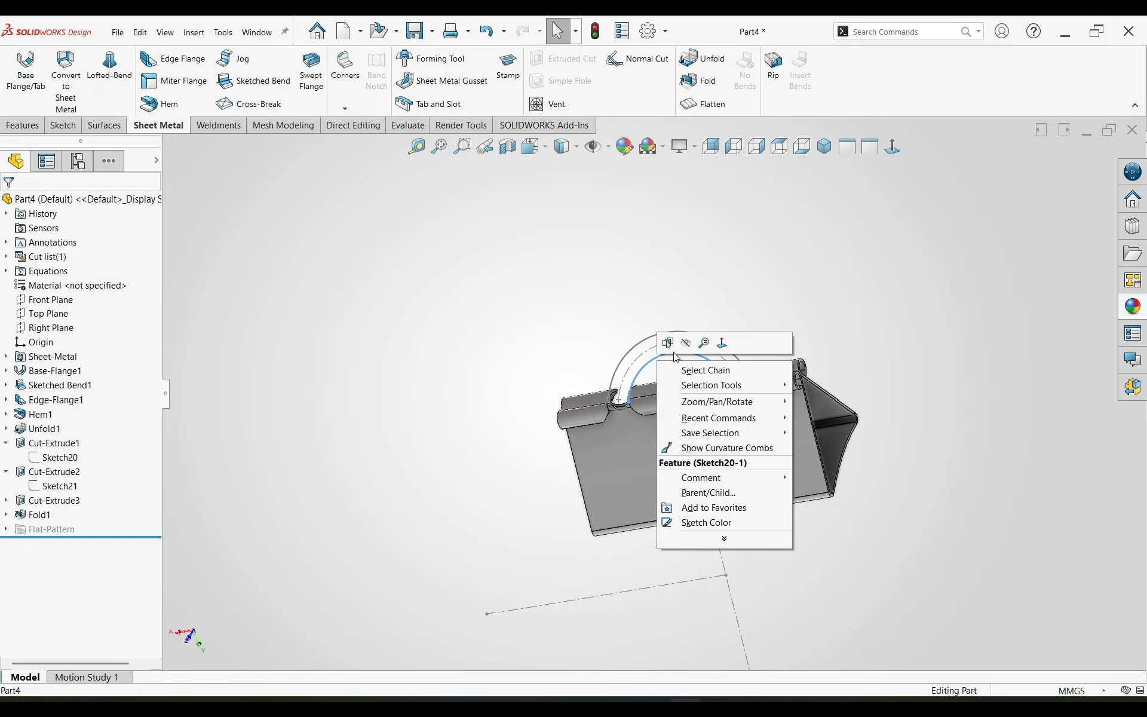
click(681, 346)
scroll(690, 525, up, 3)
scroll(687, 503, down, 3)
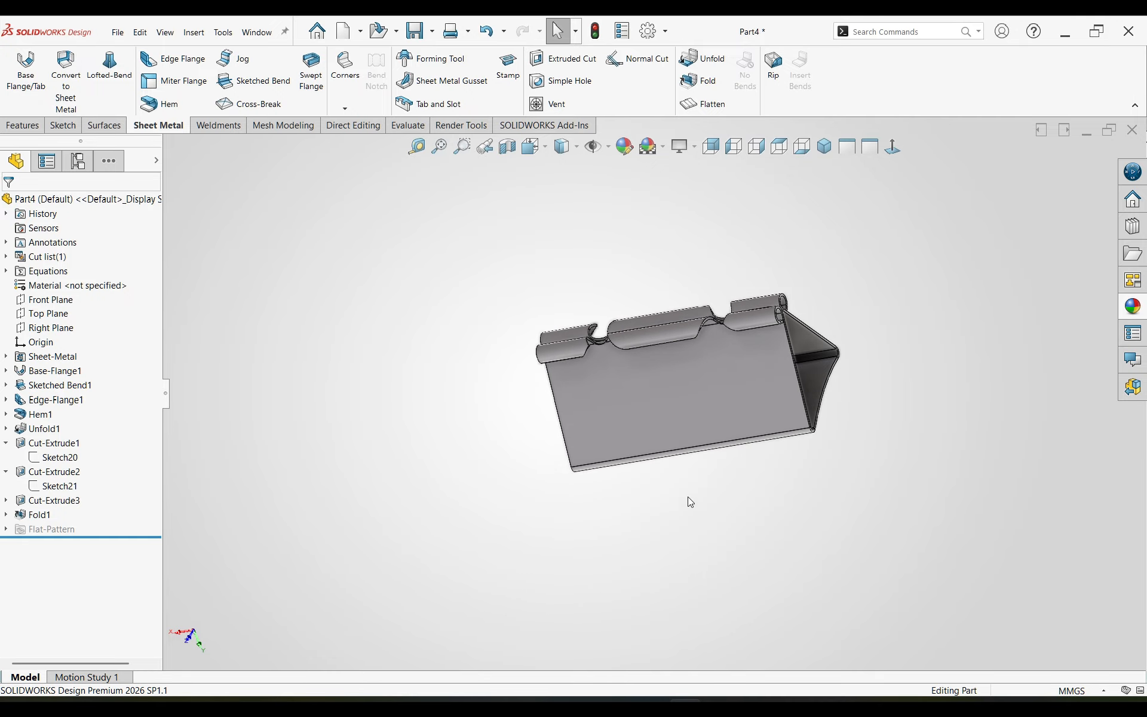
Step: Show the clip in isometric view, open its appearance for editing and colour the part dark grey
click(824, 147)
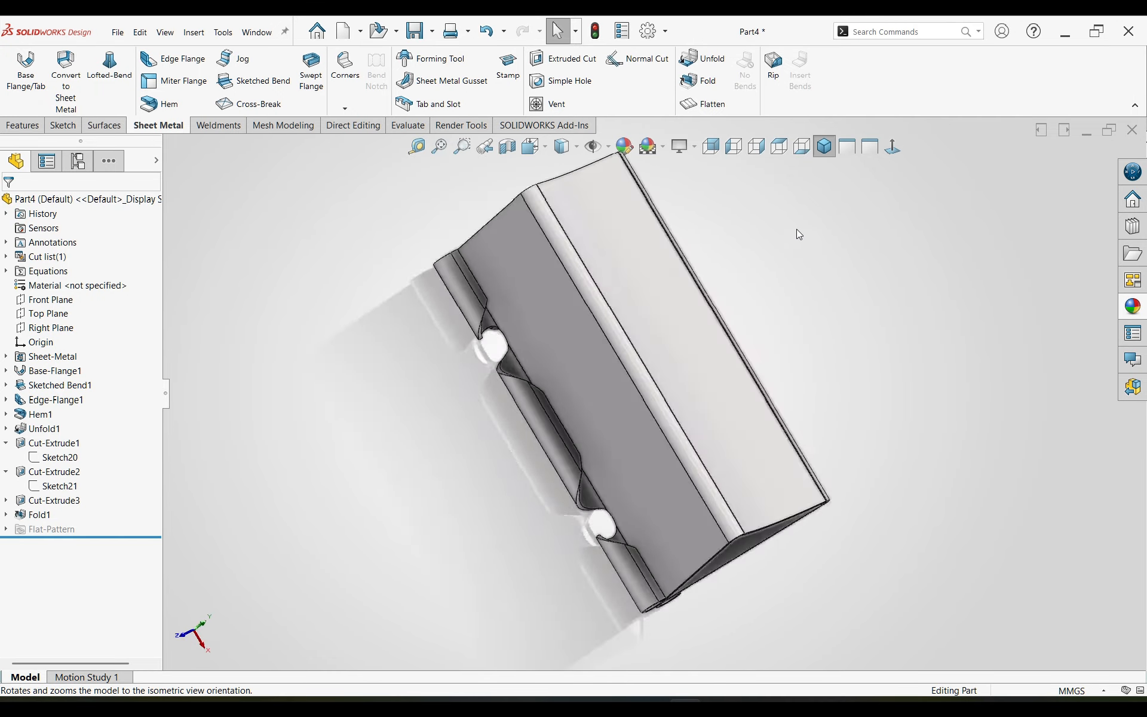
click(624, 146)
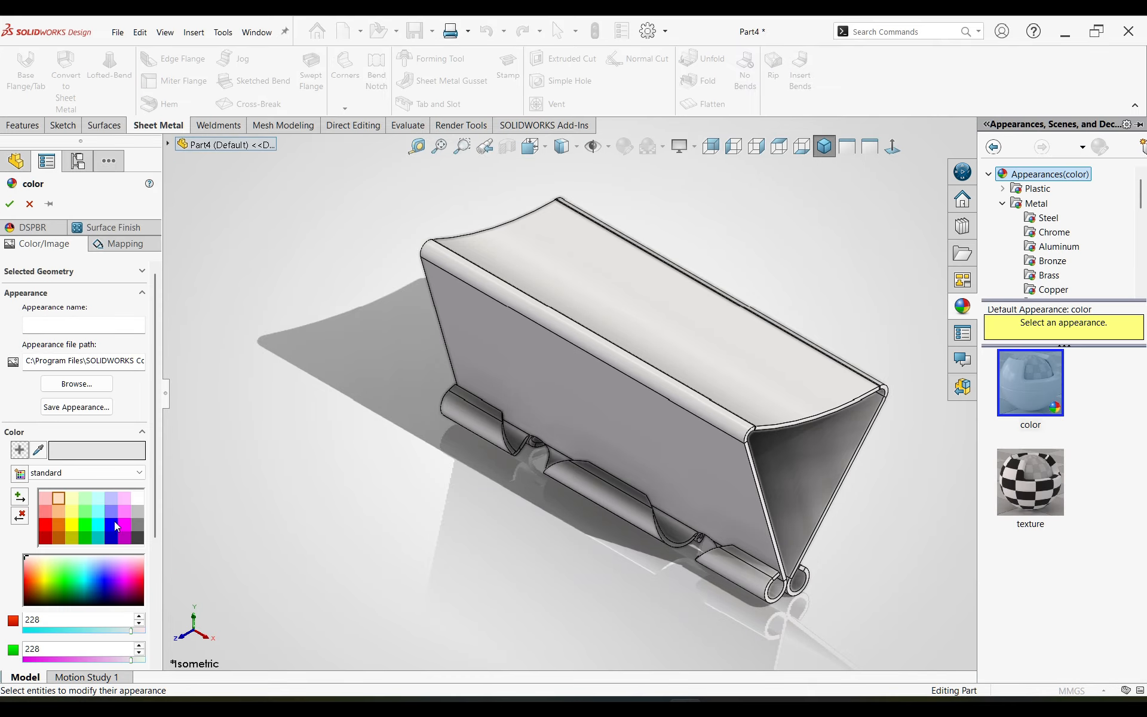
click(125, 525)
click(138, 537)
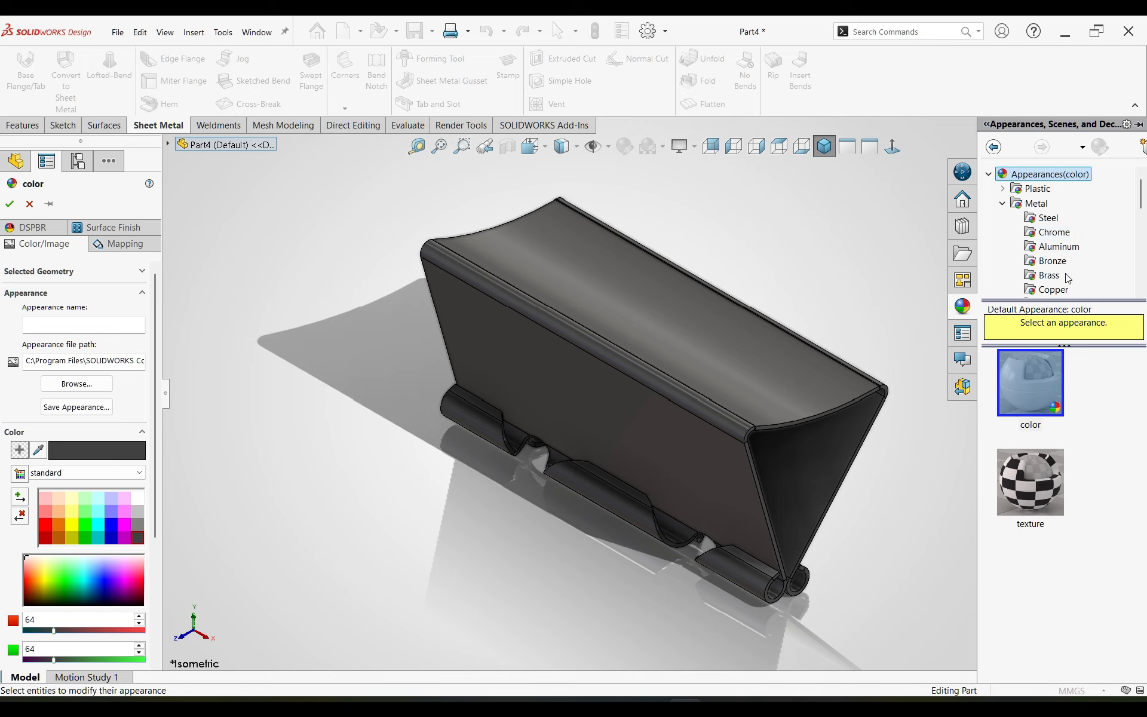
Step: Try the matte iron appearance on the part with a light blue-violet standard colour
scroll(1069, 278, down, 2)
click(1047, 289)
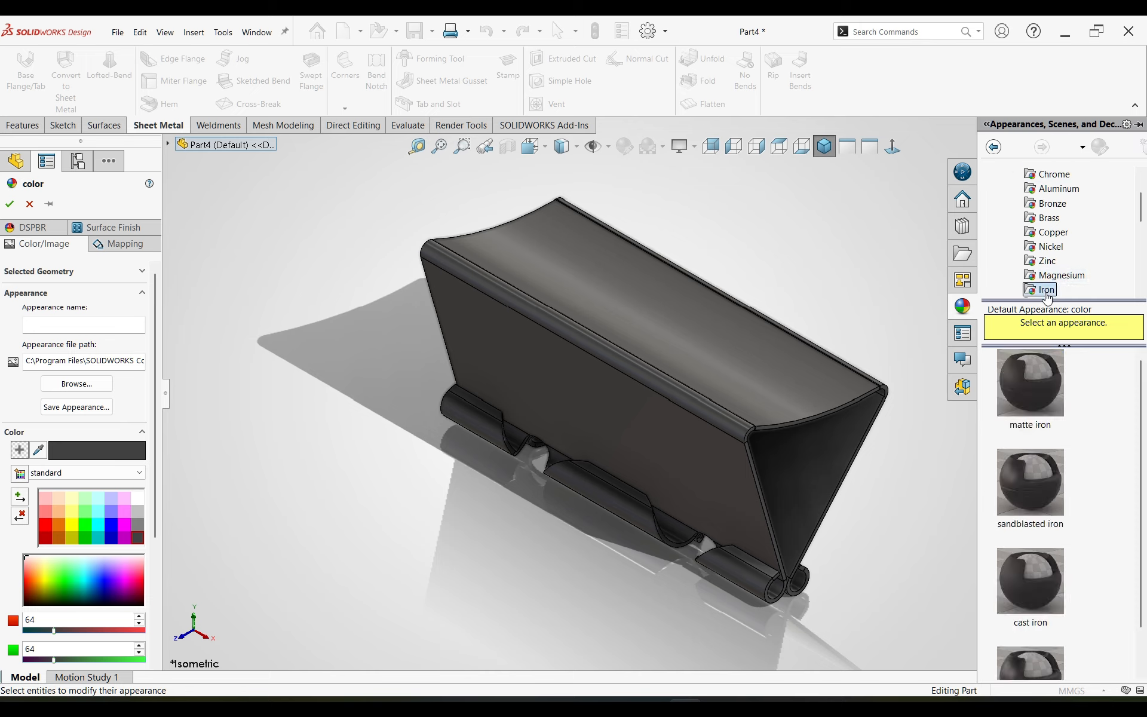
click(1041, 404)
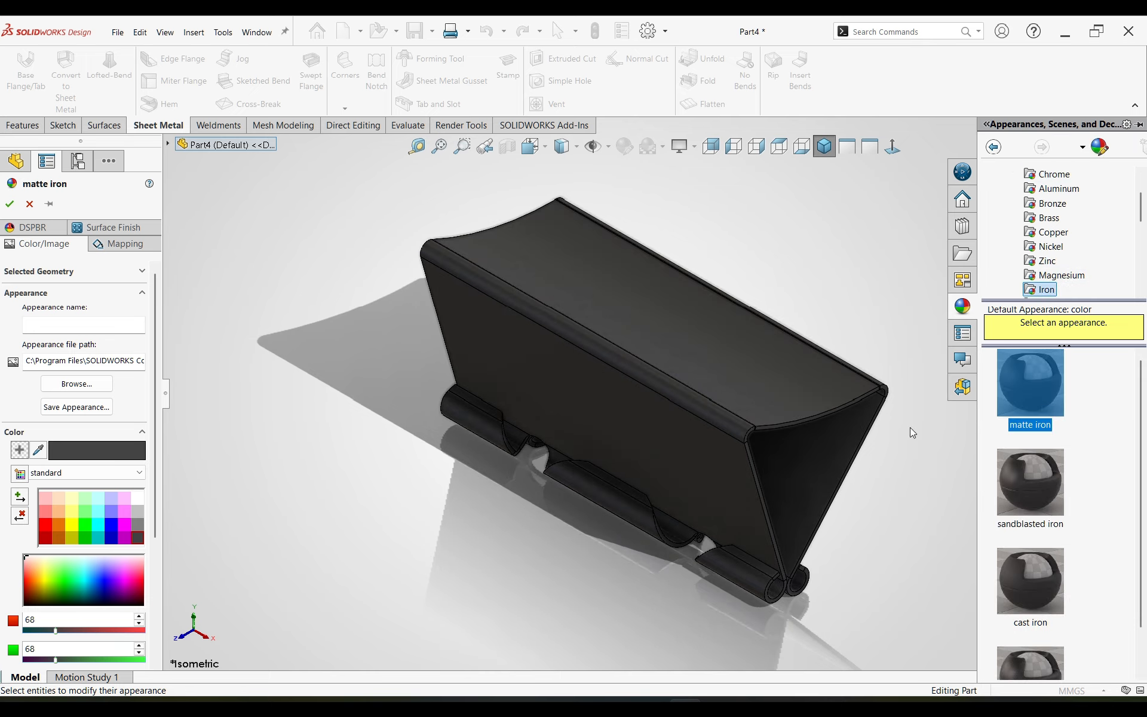
click(110, 525)
click(110, 511)
scroll(1088, 463, down, 1)
scroll(1088, 463, up, 1)
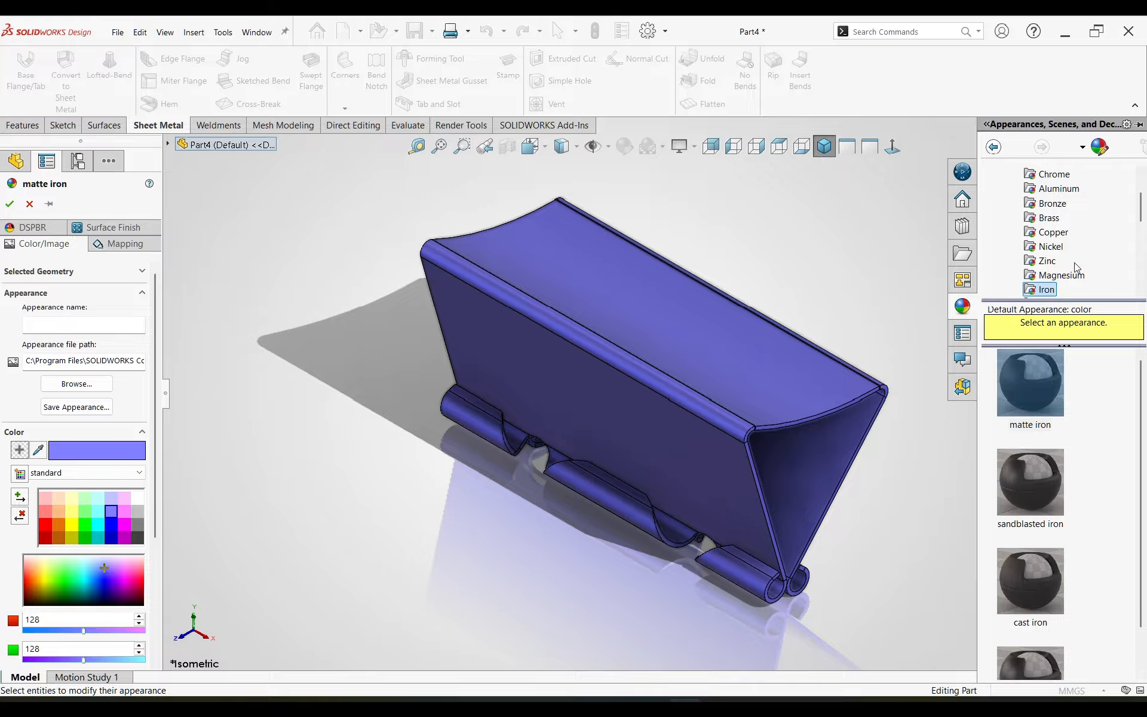
Step: Apply the burnished brass appearance to the part and colour it bright green
click(1050, 220)
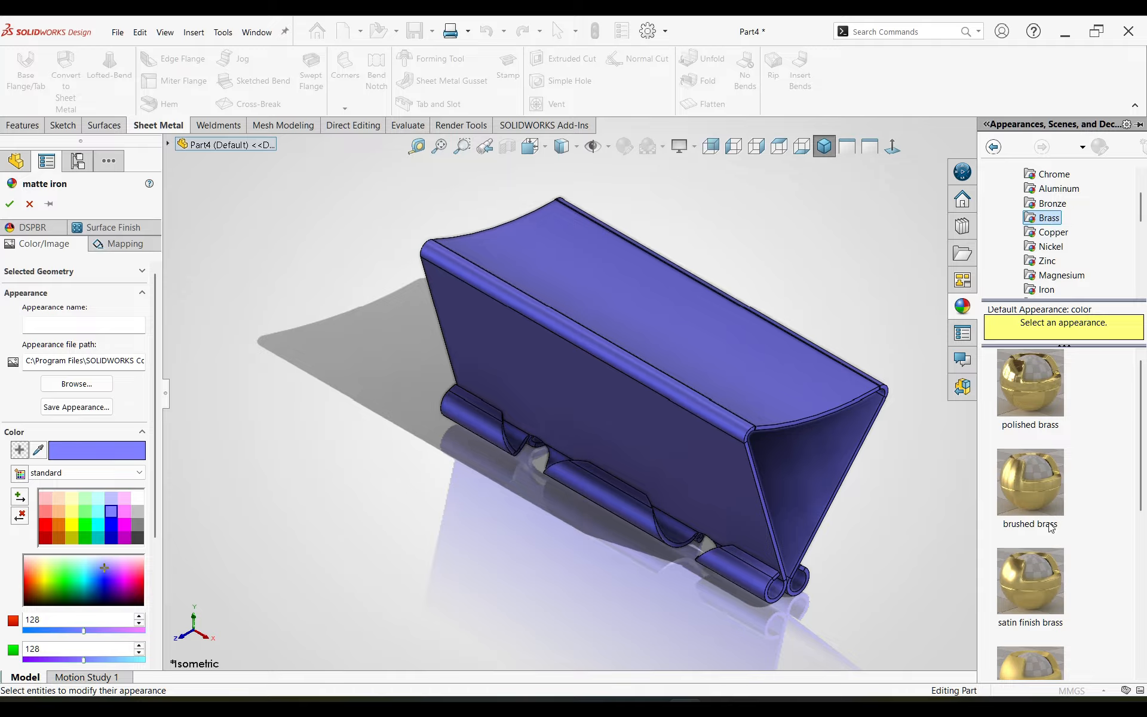
scroll(1022, 526, down, 4)
click(1023, 543)
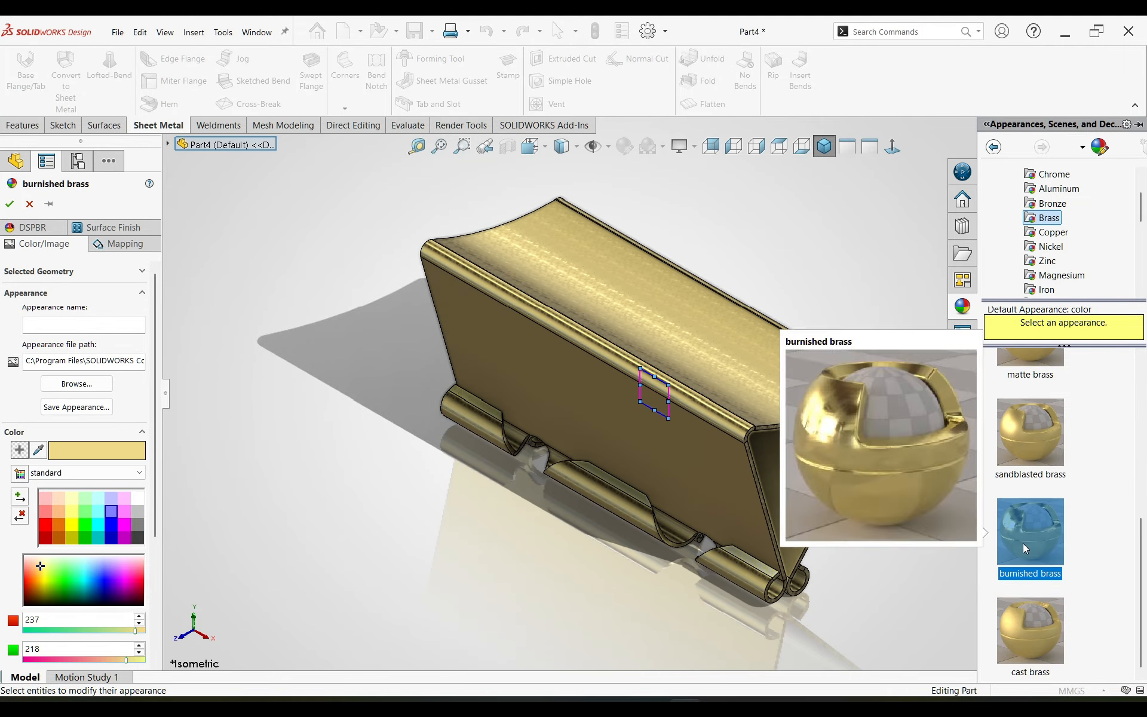
click(72, 510)
click(74, 525)
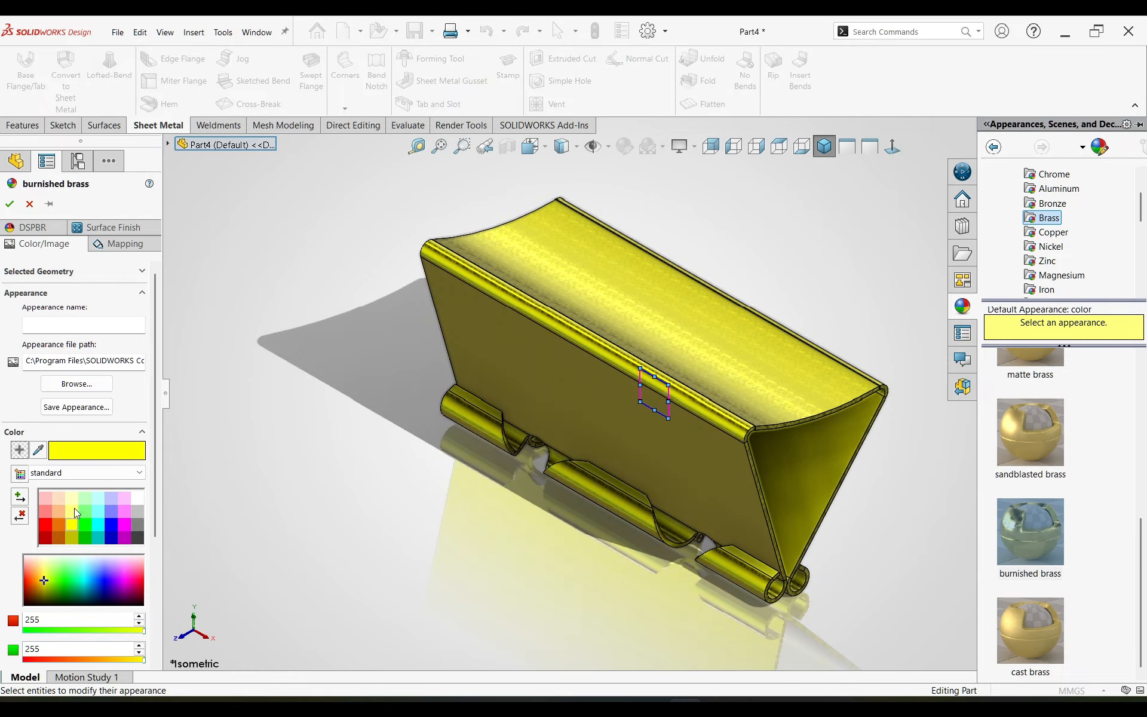
click(87, 523)
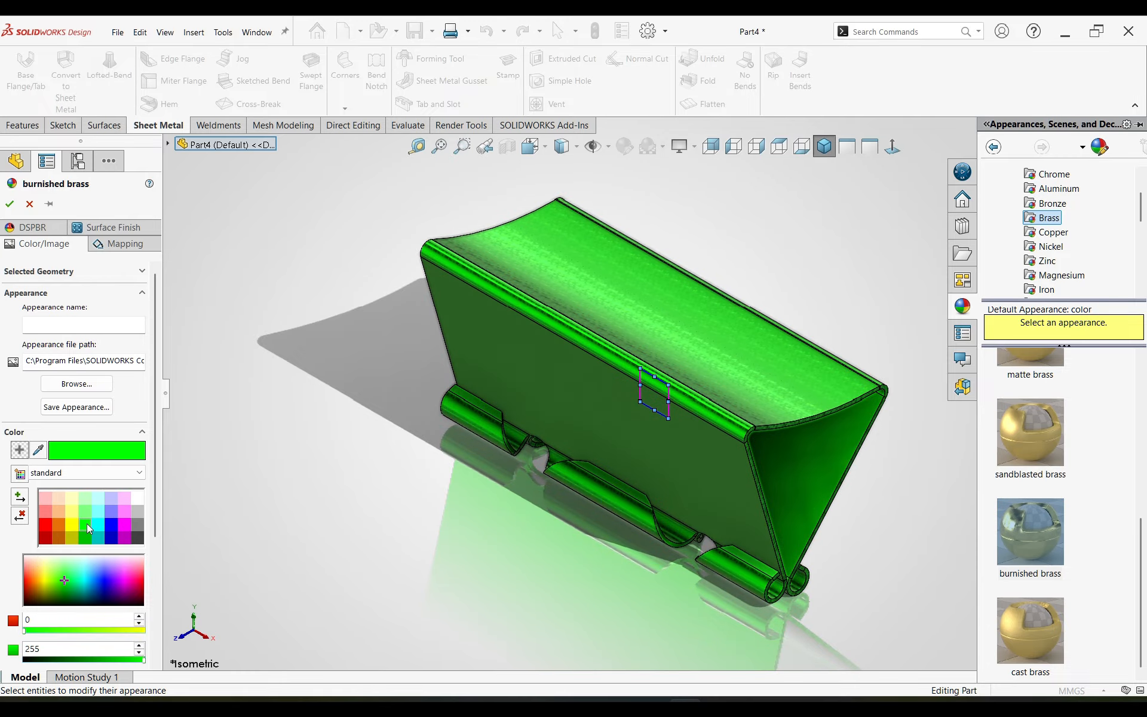
click(10, 204)
Step: Save the part as "2. Clip" in the Blinder Clip folder
middle_drag(382, 490, 570, 463)
key(ctrl+s)
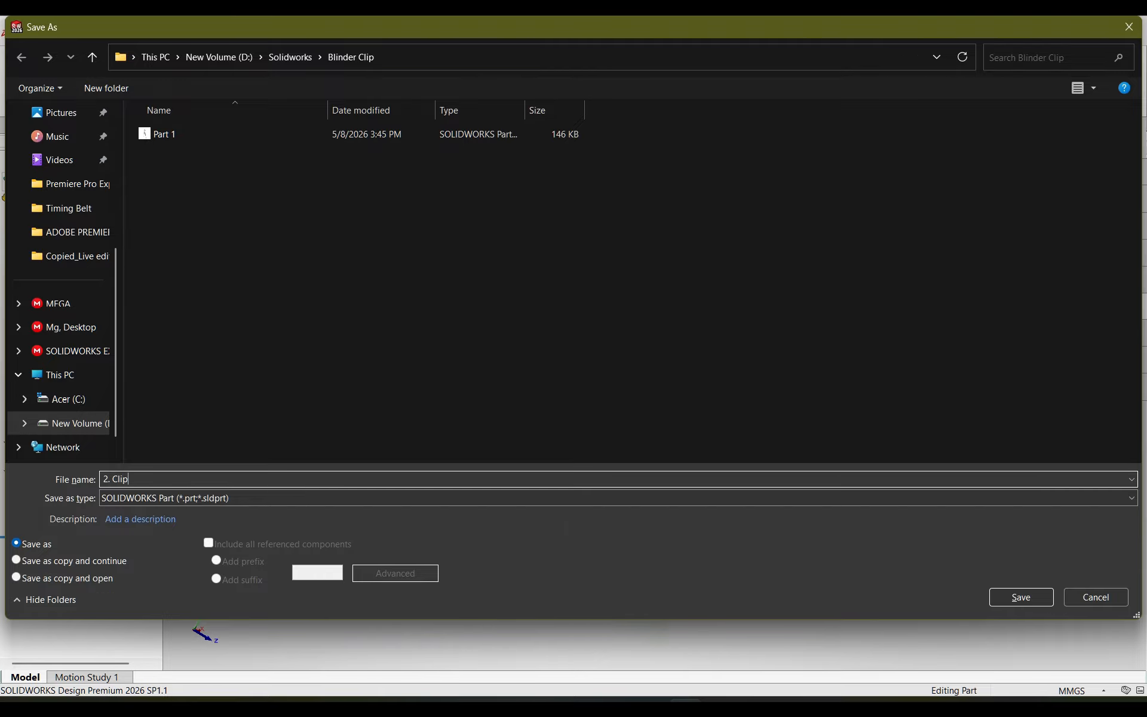
key(Return)
key(alt+Tab)
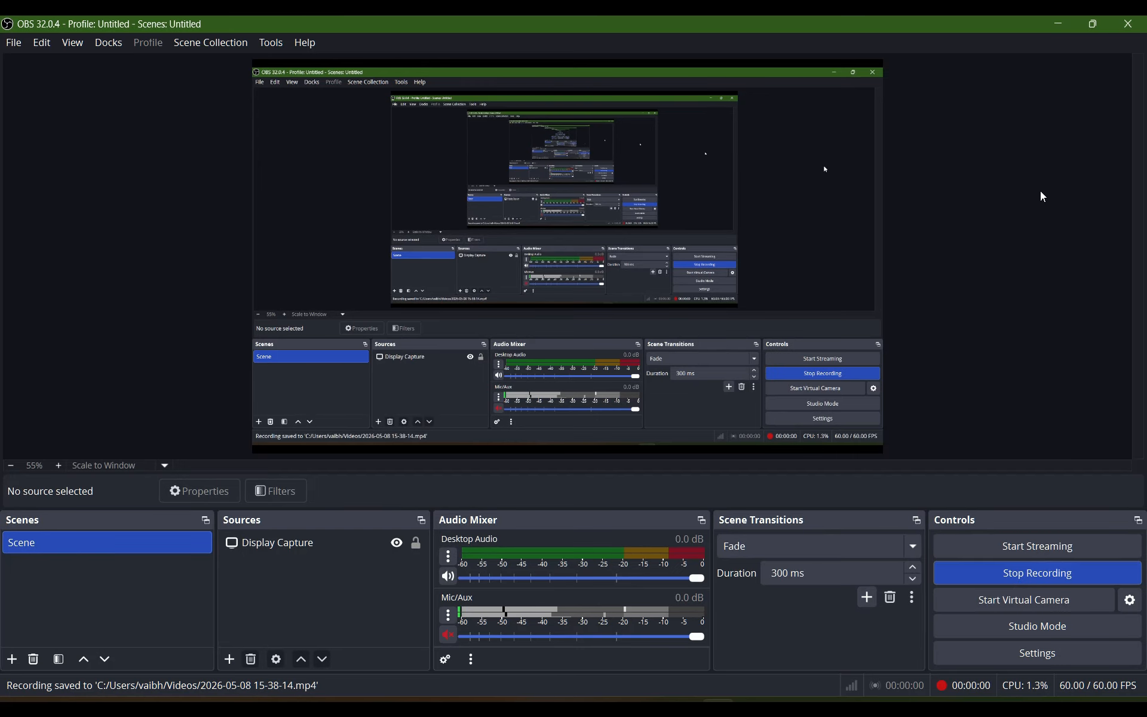
click(1065, 27)
Step: Create a new assembly document from the Assembly template
click(355, 41)
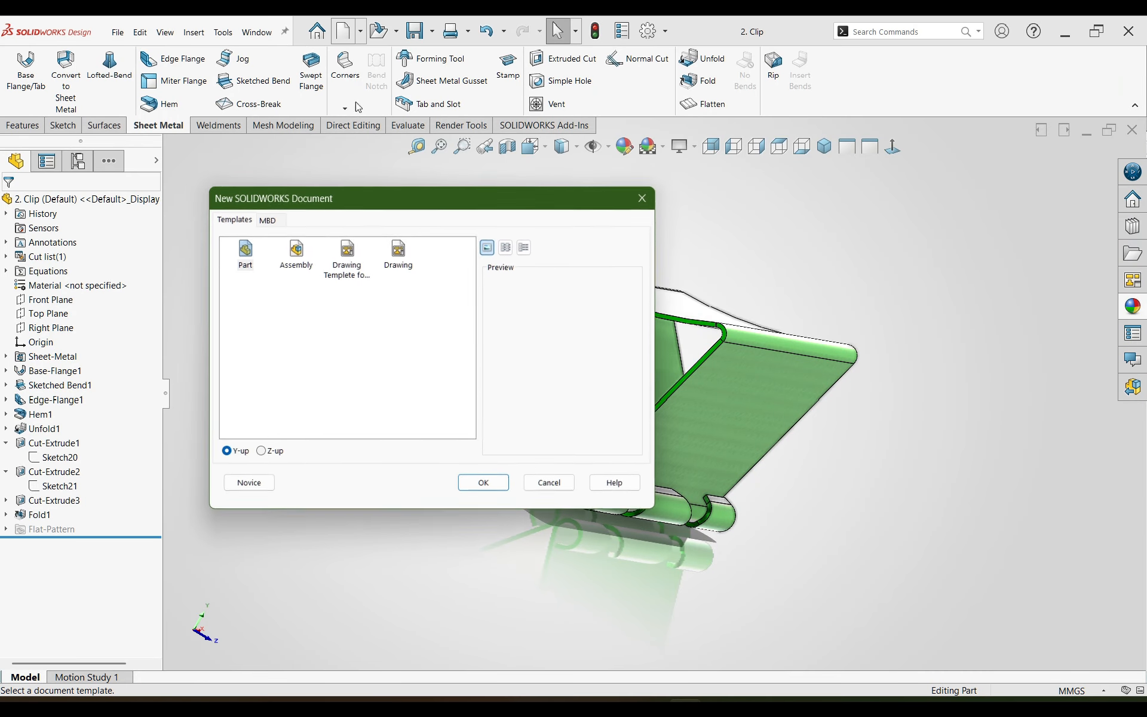
click(295, 251)
click(482, 481)
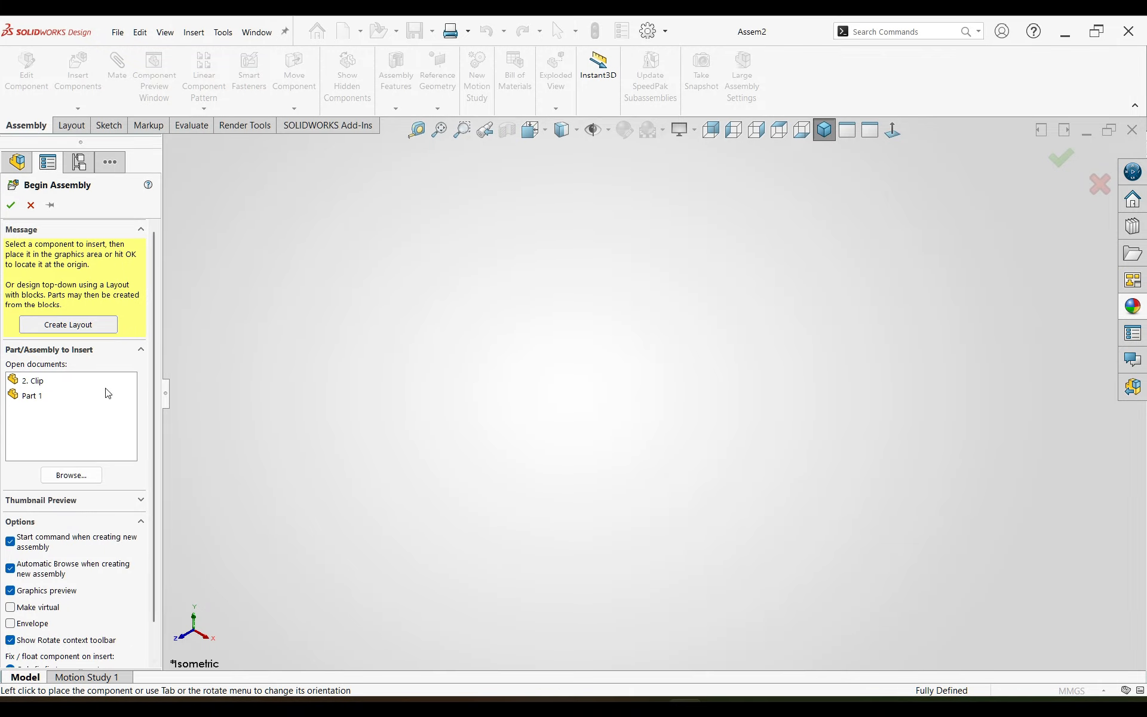
Step: Choose both open parts, 2. Clip and Part 1, for insertion and place two components in the empty assembly
click(36, 382)
click(33, 398)
ctrl+click(30, 383)
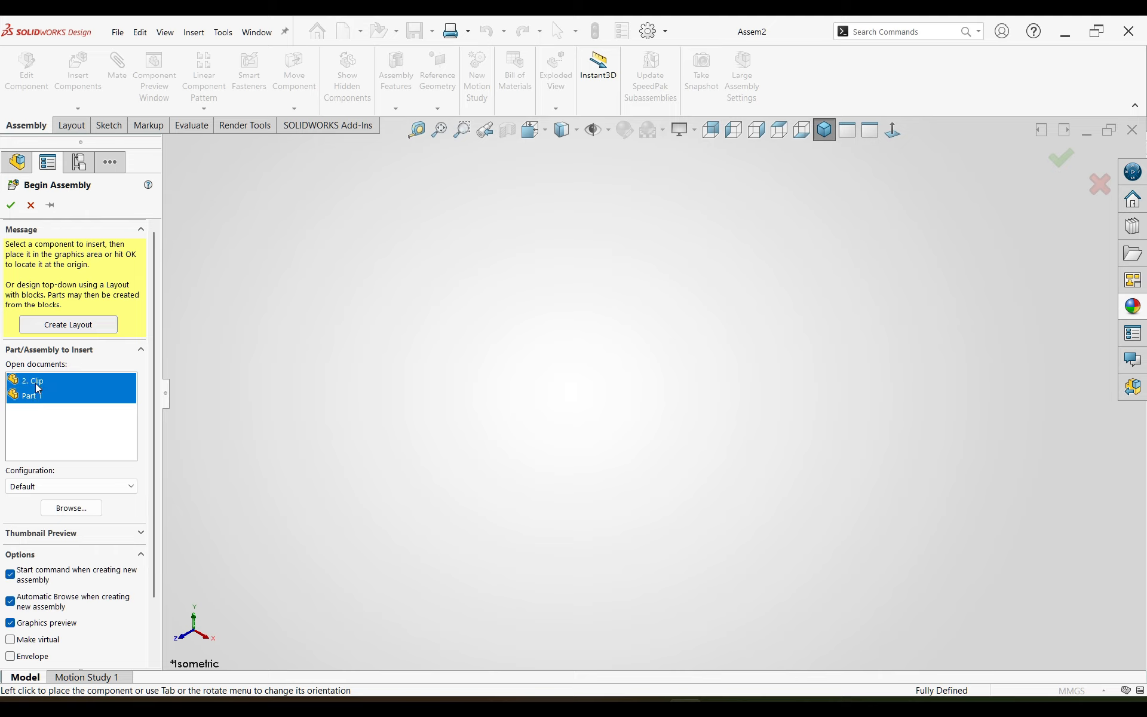
click(729, 340)
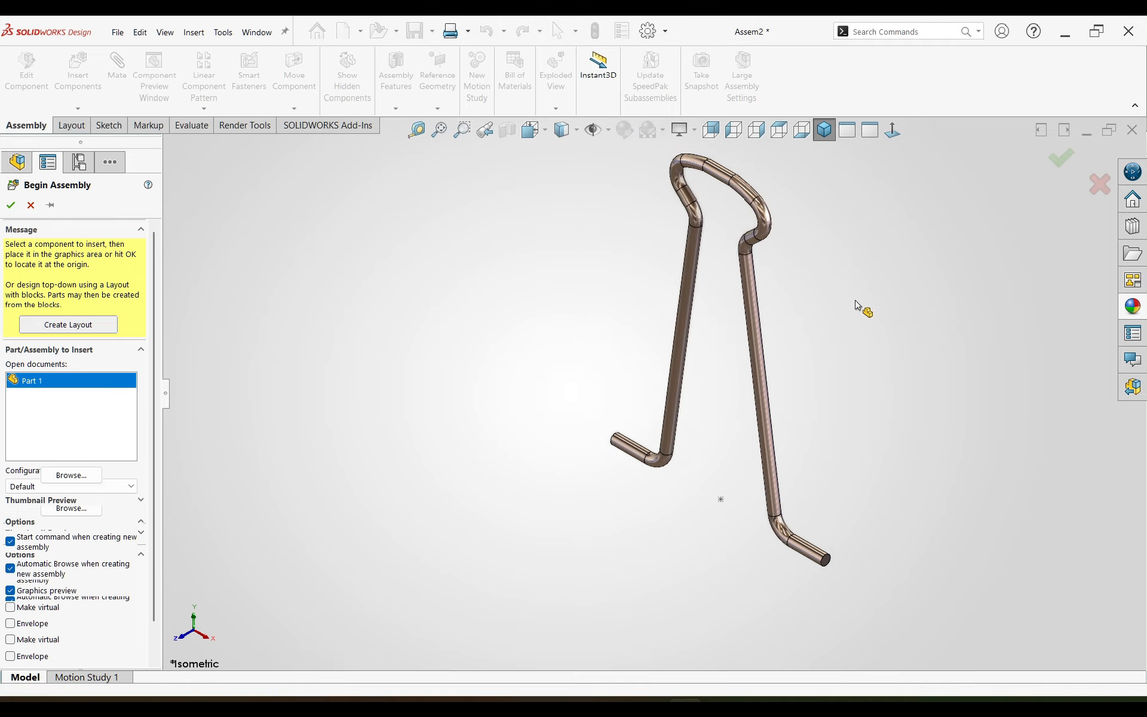
click(694, 387)
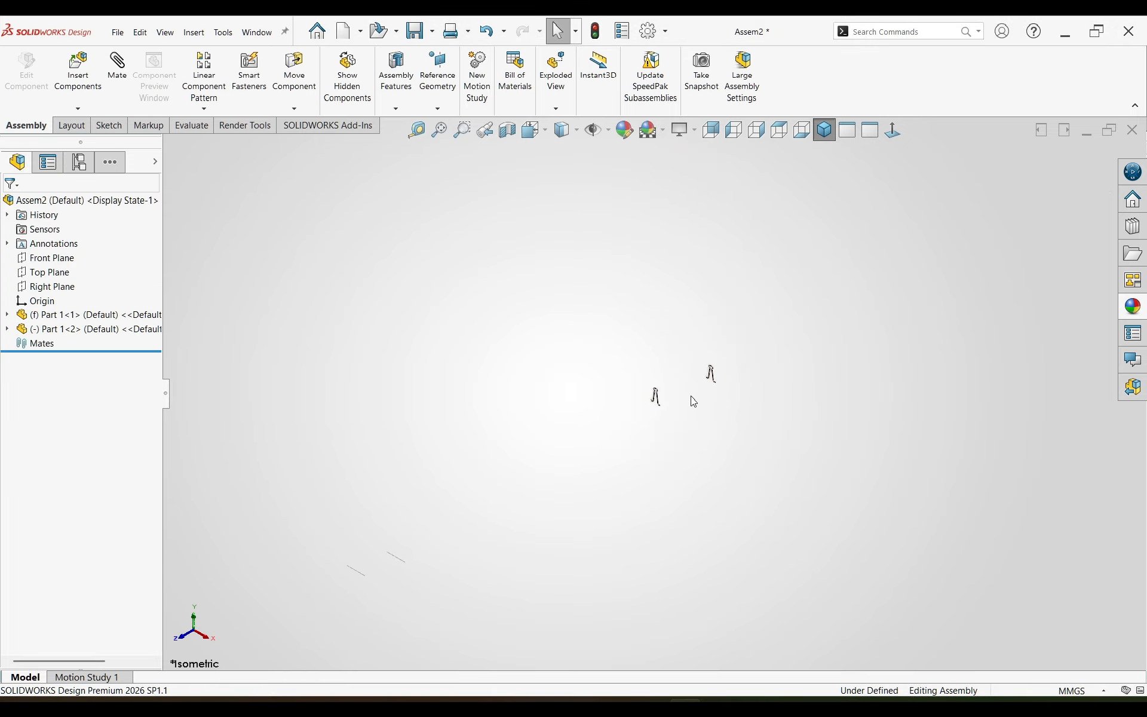
Step: Delete the second, surplus instance of the Part 1 wire handle from the assembly
scroll(689, 386, down, 1)
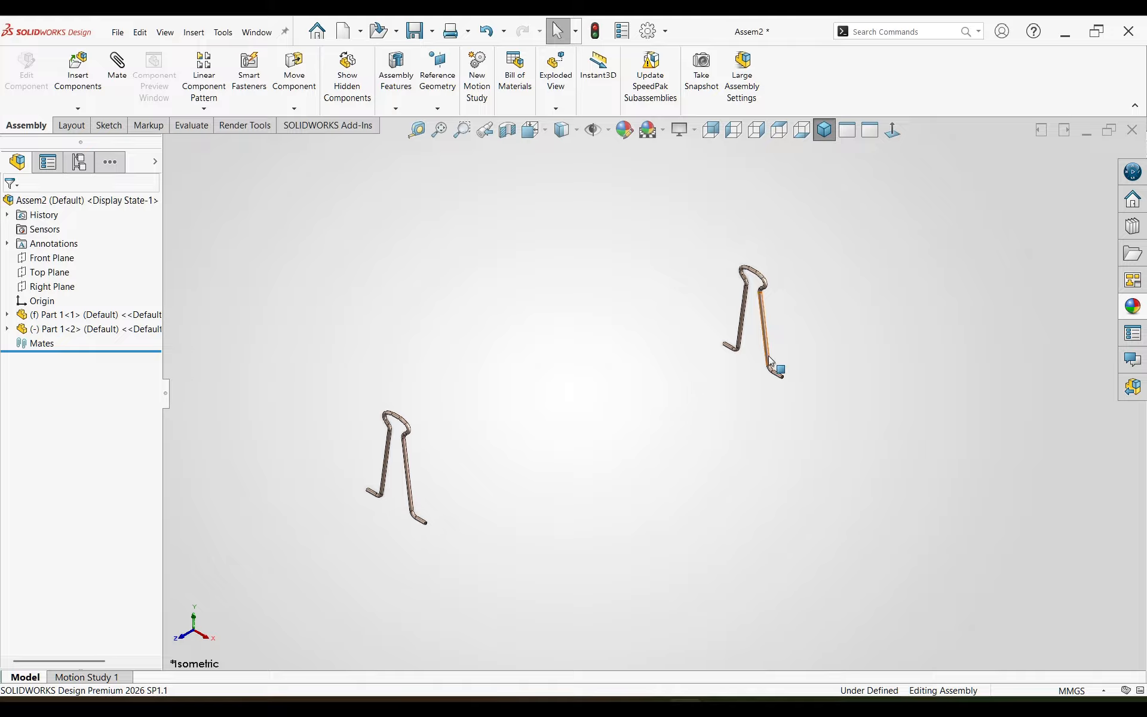
click(769, 360)
key(Delete)
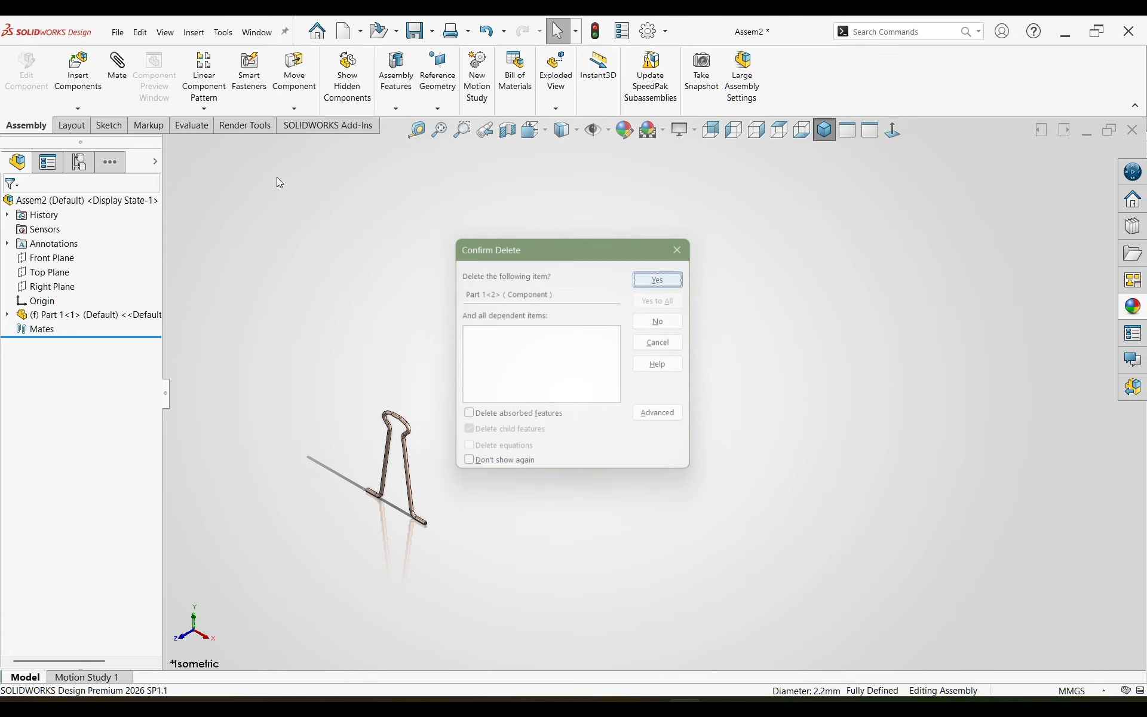
Step: Insert the 2. Clip part into the assembly, placing it above and beside the wire handle
click(77, 70)
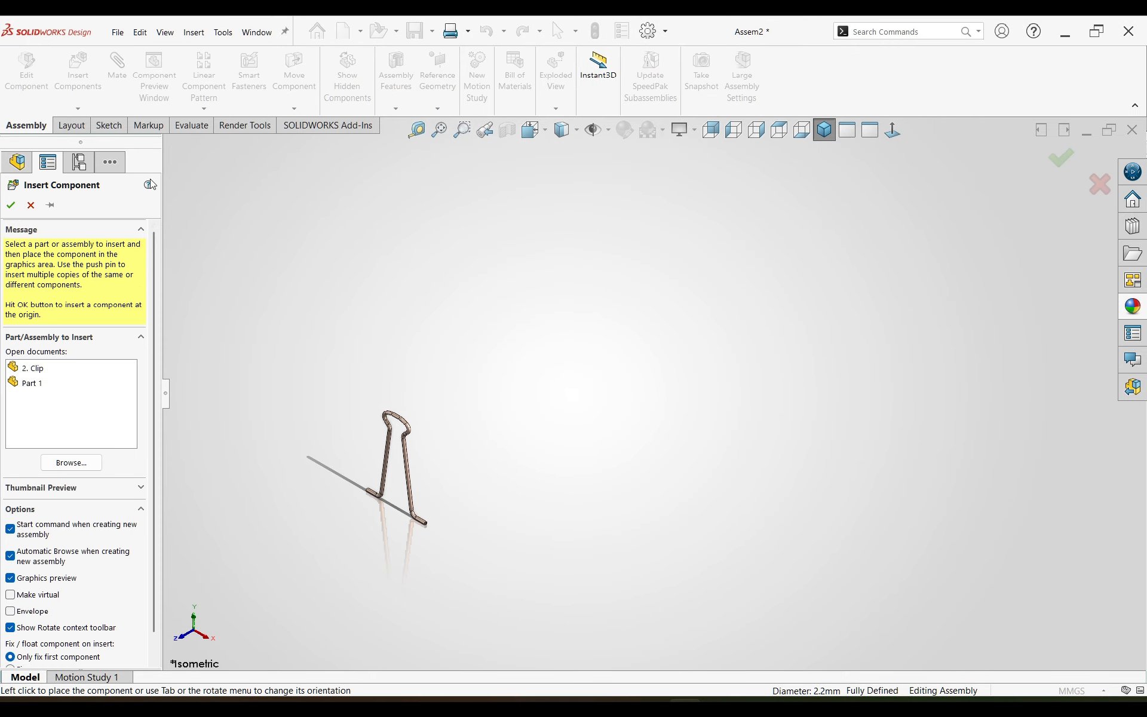
click(30, 368)
click(493, 381)
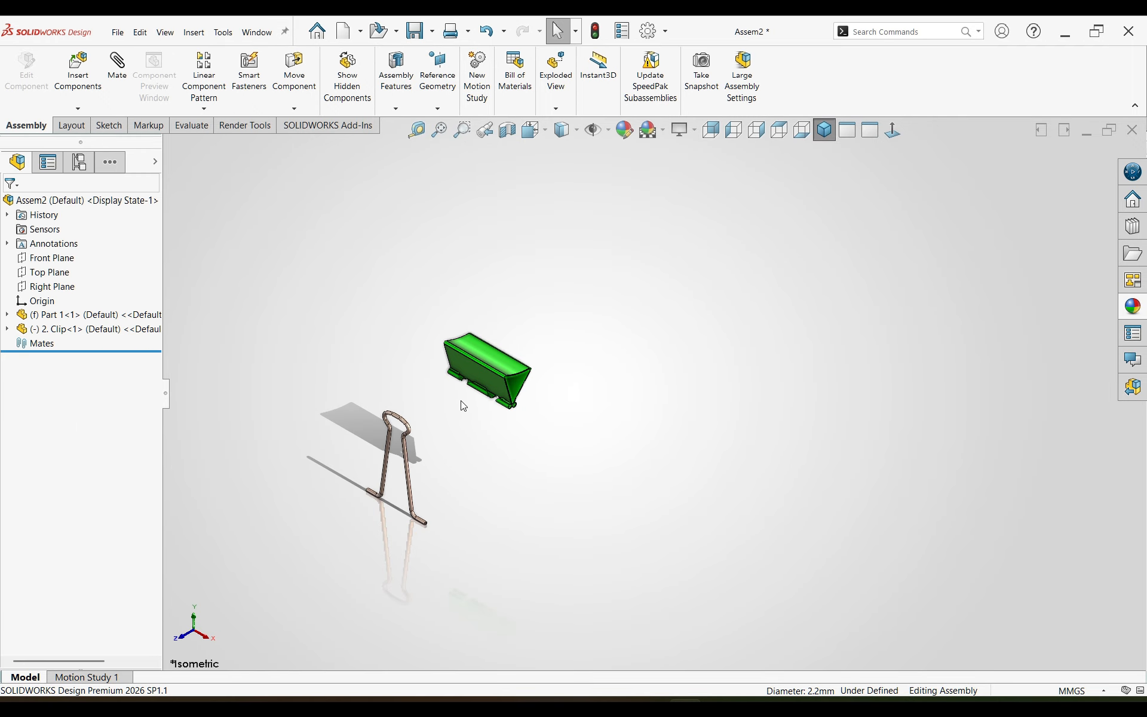
click(409, 472)
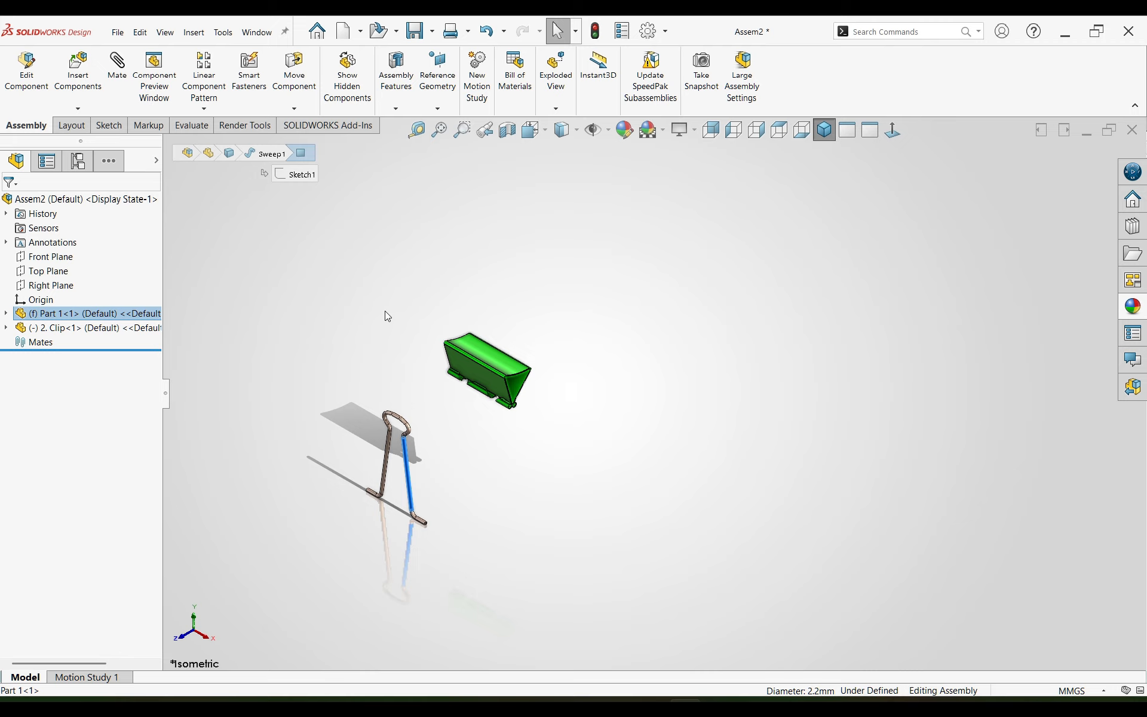
click(331, 258)
Step: Add a coincident mate between the Right Plane of the Part 1 wire handle and the Right Plane of the 2. Clip part
click(117, 69)
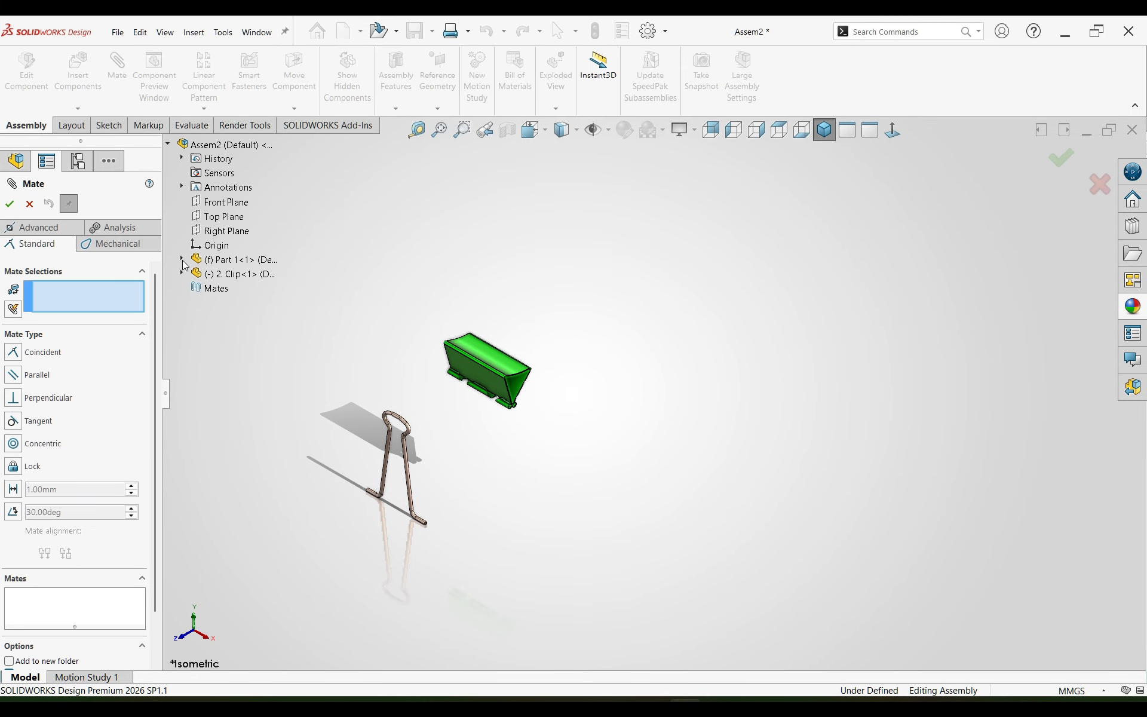
click(181, 259)
click(236, 373)
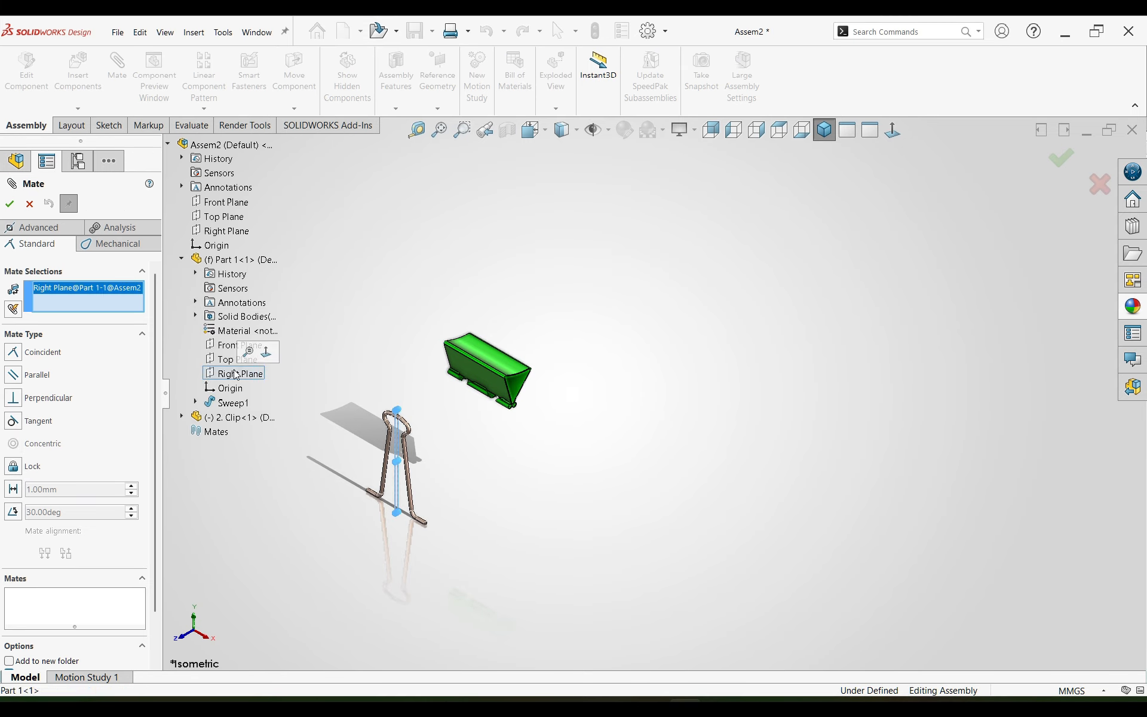
click(182, 417)
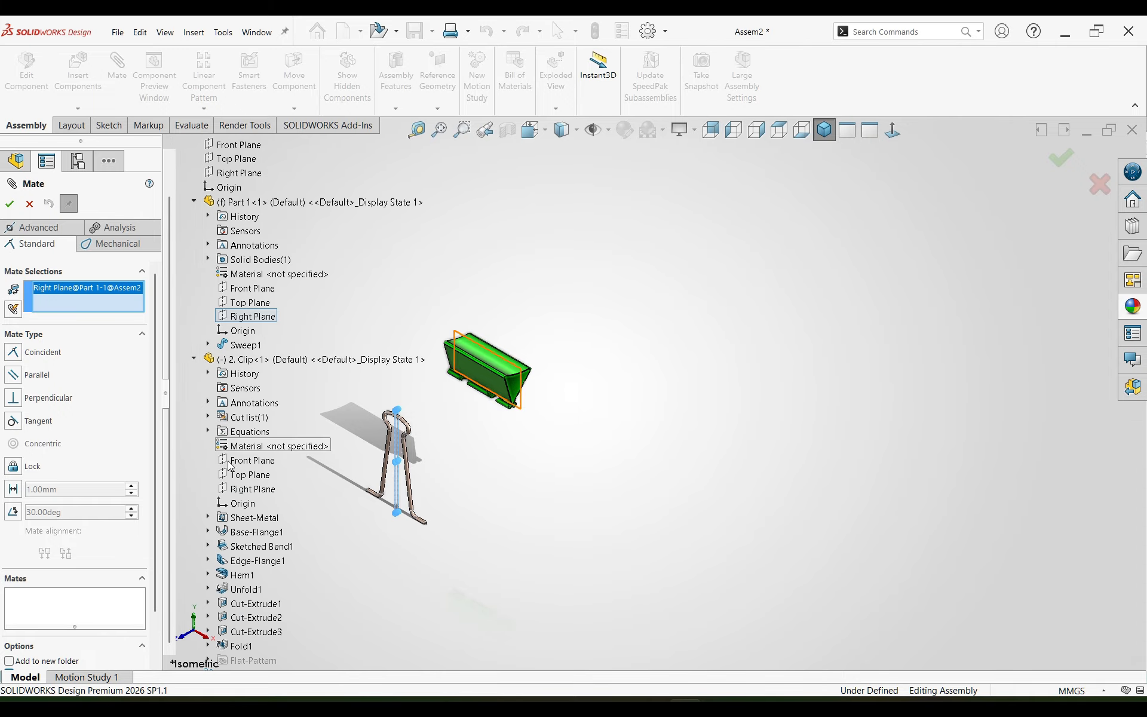
click(246, 488)
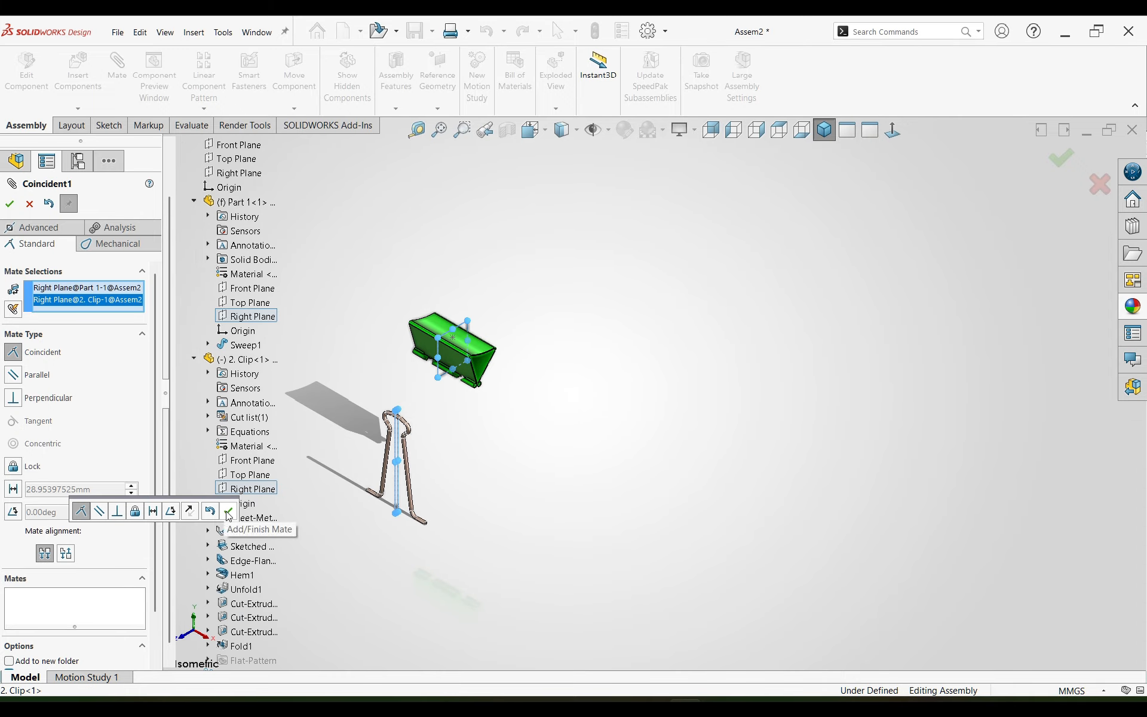
click(228, 512)
Step: Float the wire handle and mate its bent end concentric with the inner face of the clip's nearest hem loop
click(828, 132)
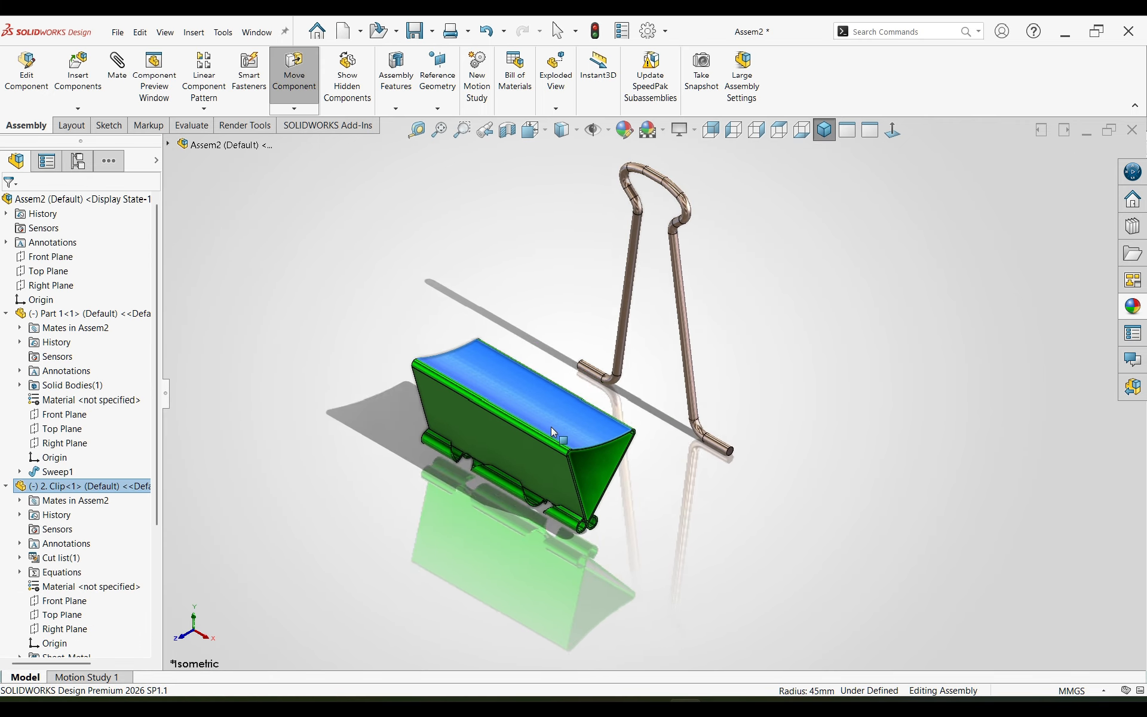
drag(551, 426, 555, 425)
click(690, 514)
middle_drag(691, 517, 635, 352)
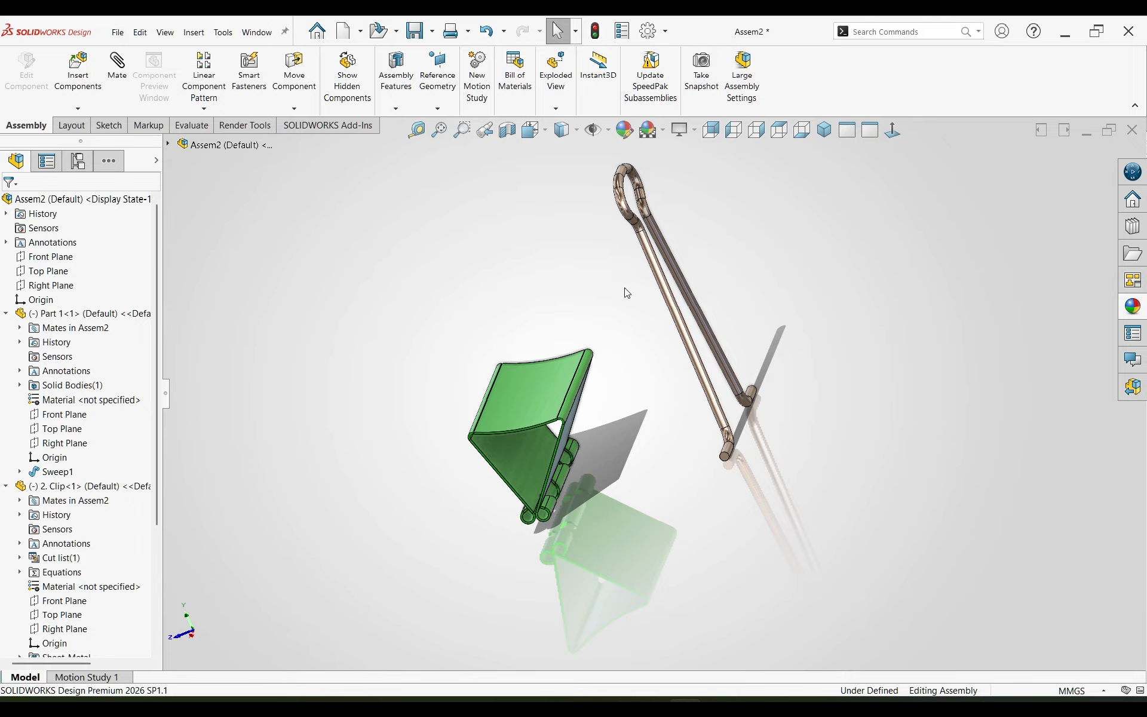
scroll(663, 478, down, 4)
click(771, 428)
scroll(412, 537, up, 3)
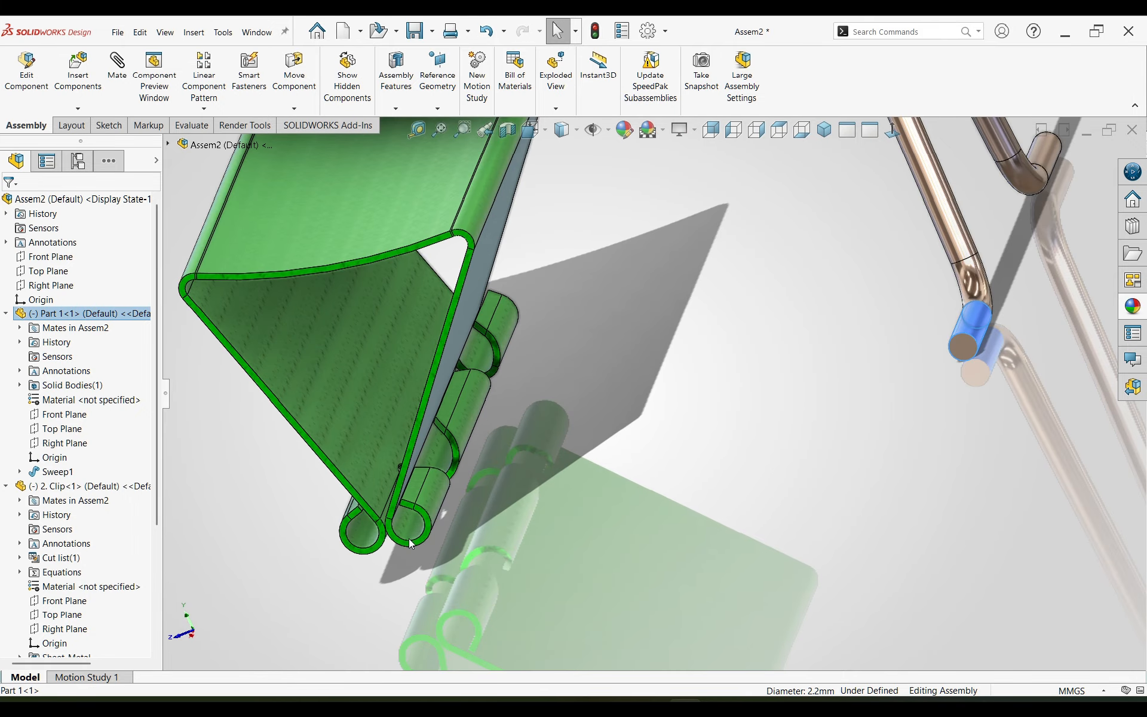
ctrl+click(403, 525)
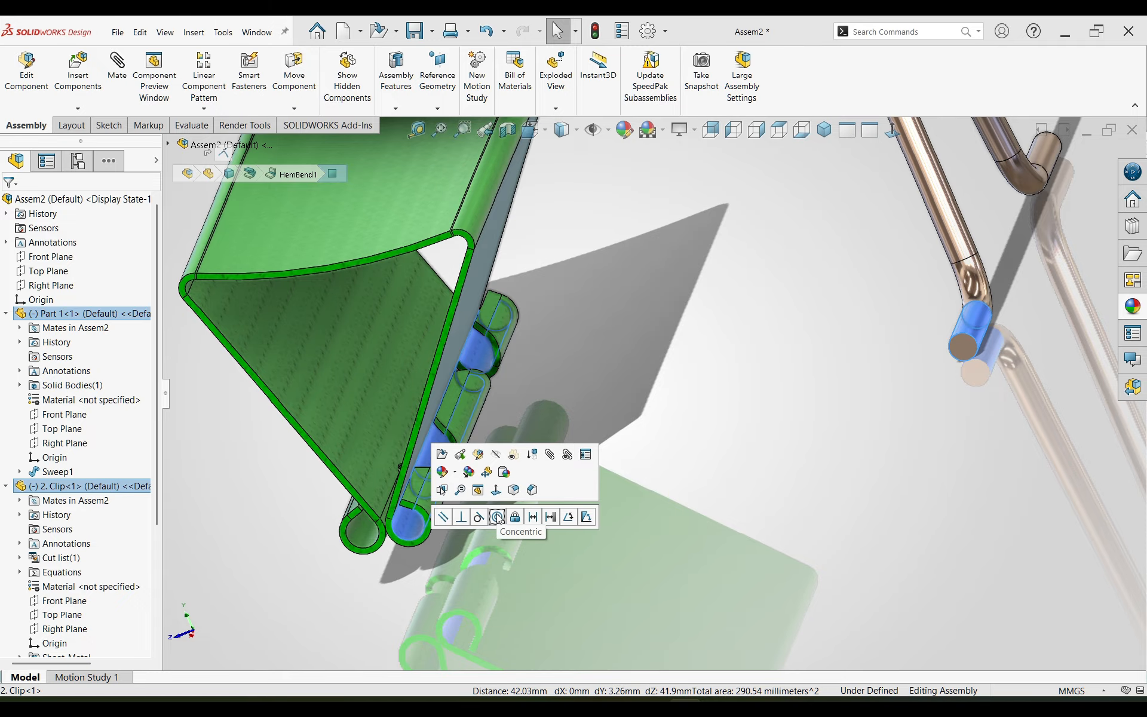
click(497, 517)
Step: Fix the Part 1 wire handle in place in the assembly
scroll(610, 442, up, 4)
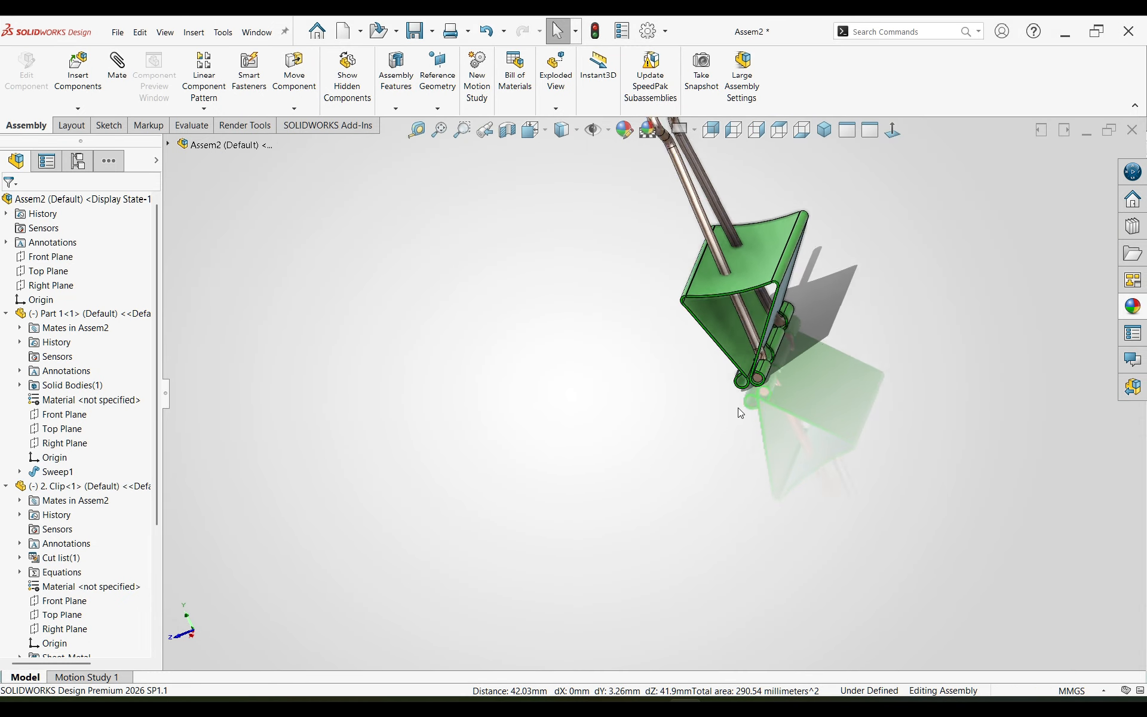
scroll(740, 286, down, 2)
middle_drag(720, 293, 751, 264)
drag(646, 317, 616, 343)
drag(624, 273, 381, 313)
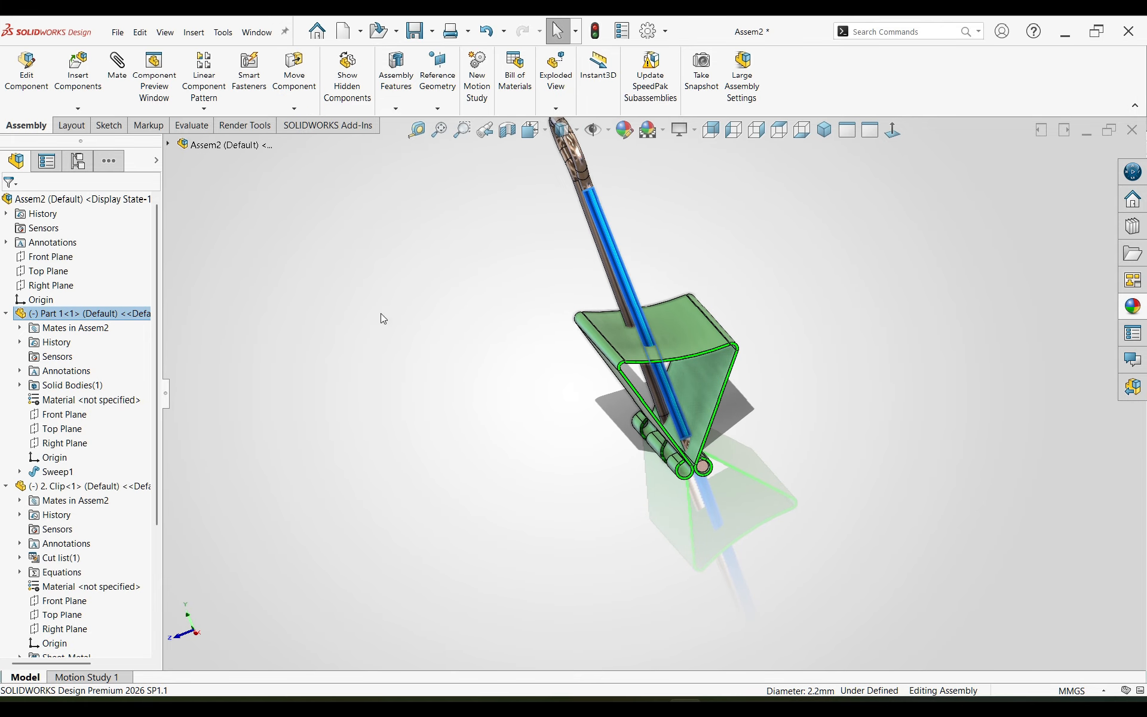
click(87, 316)
right_click(87, 315)
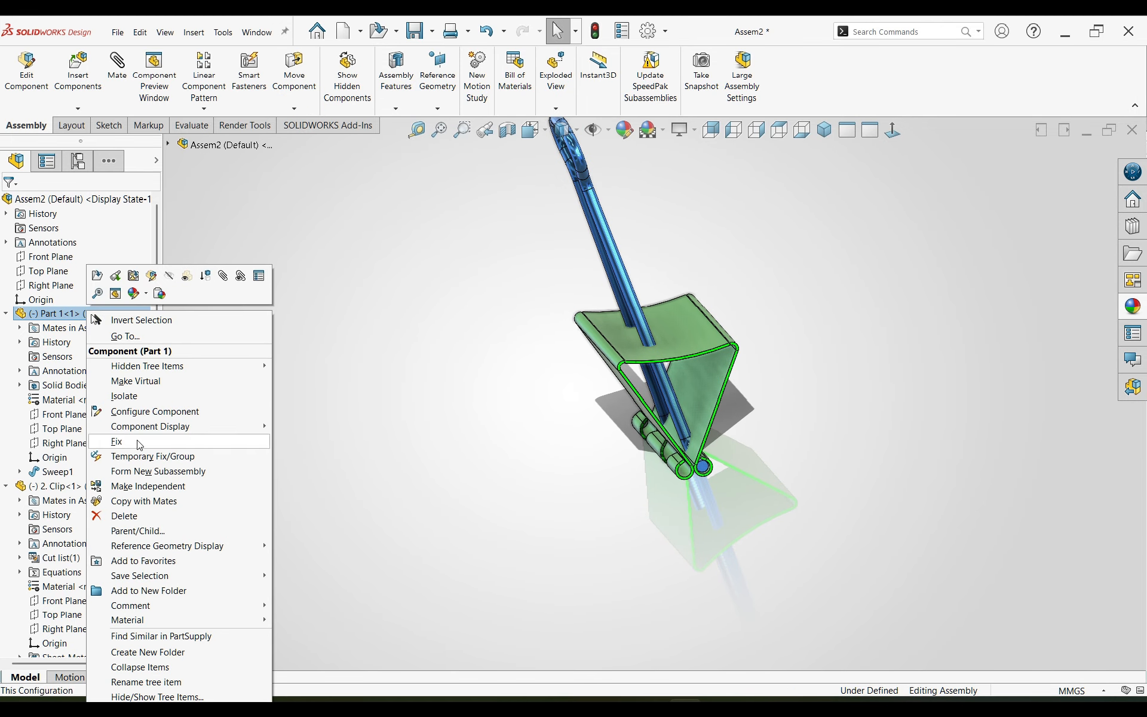
click(114, 441)
Step: Swing the clip about its hem axis so its body moves away from the fixed wire handle
drag(587, 305, 532, 396)
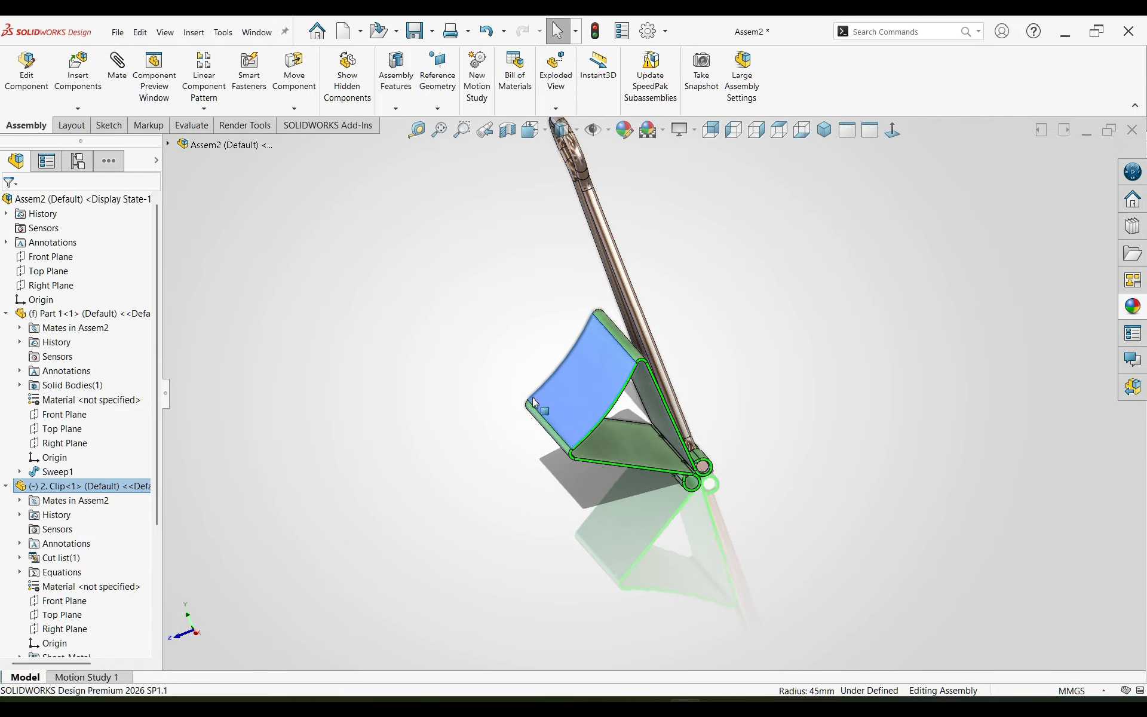
scroll(546, 334, up, 2)
middle_drag(563, 336, 579, 284)
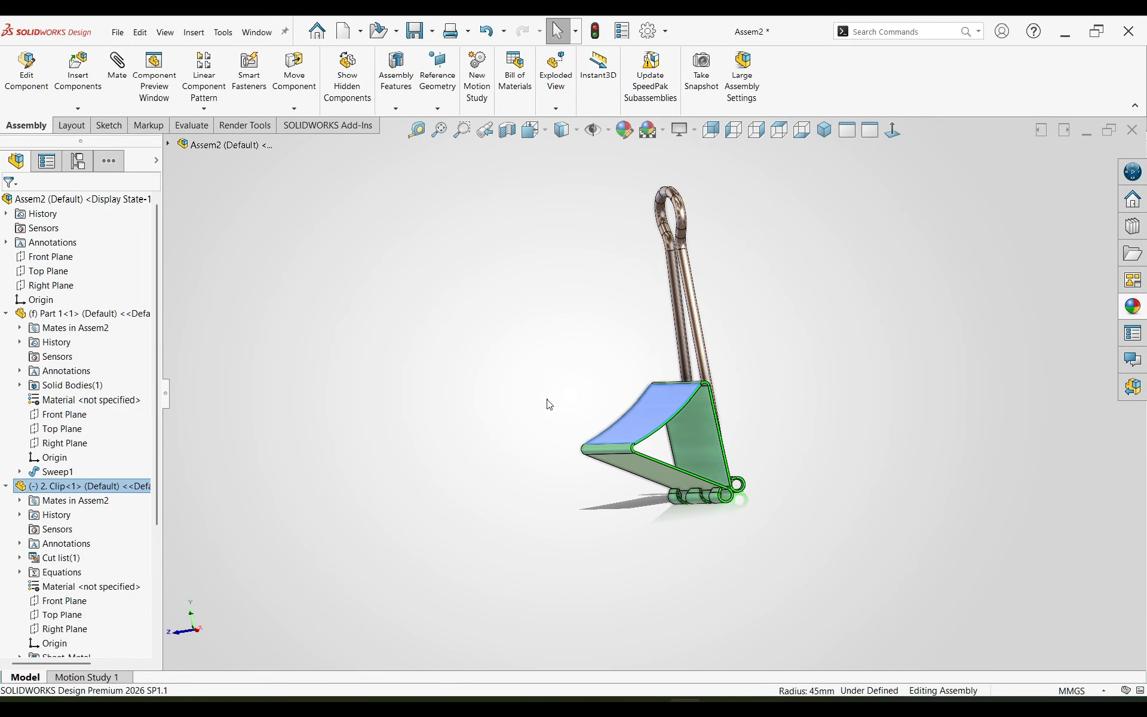
click(545, 402)
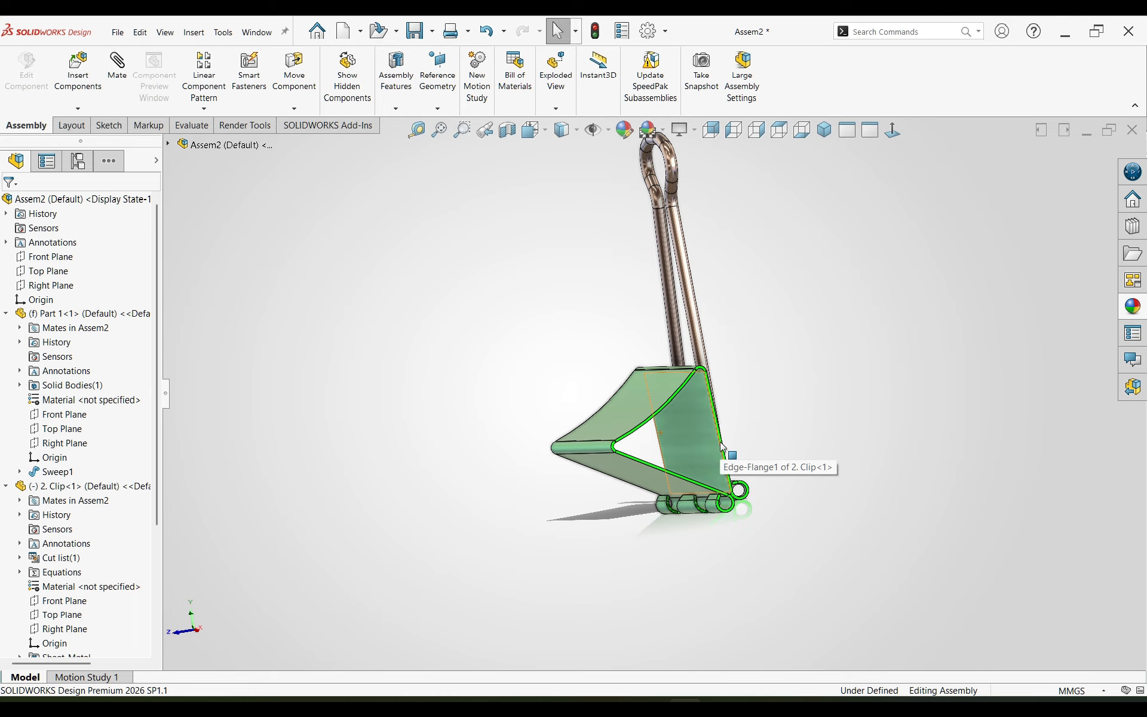
middle_drag(722, 446, 780, 439)
Step: Add a parallel mate between the wire handle's Front Plane and the clip's sloping side face next to the handle
click(712, 396)
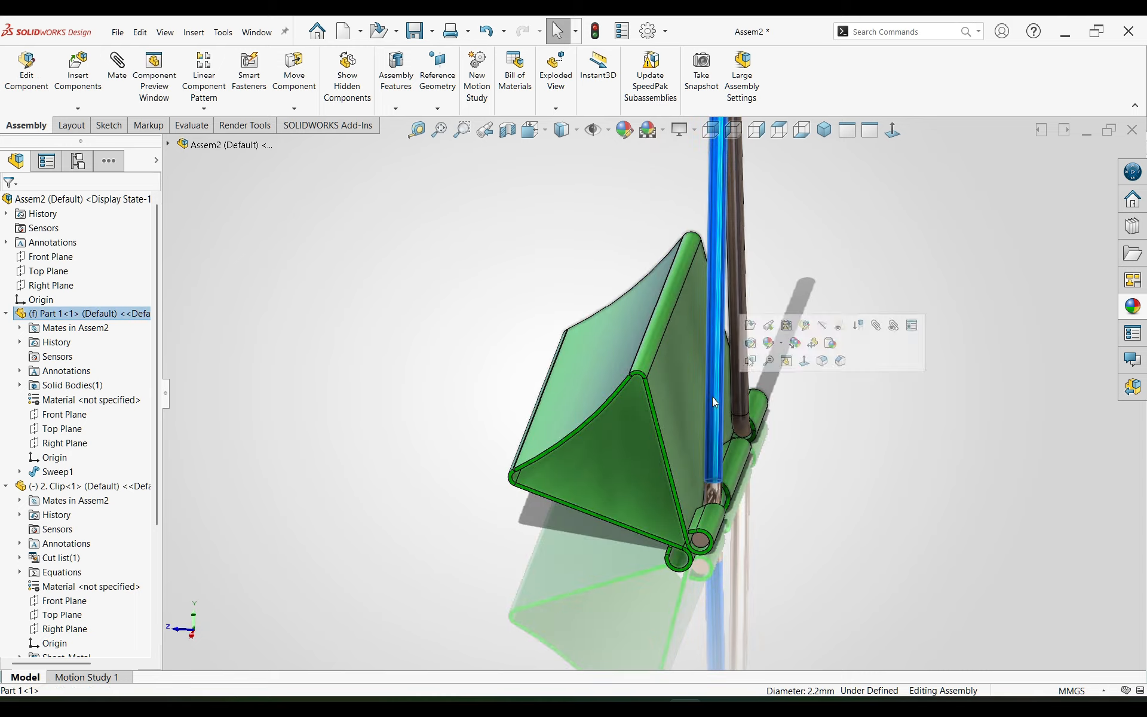
click(75, 417)
scroll(710, 328, up, 3)
scroll(709, 328, down, 1)
middle_drag(711, 329, 716, 324)
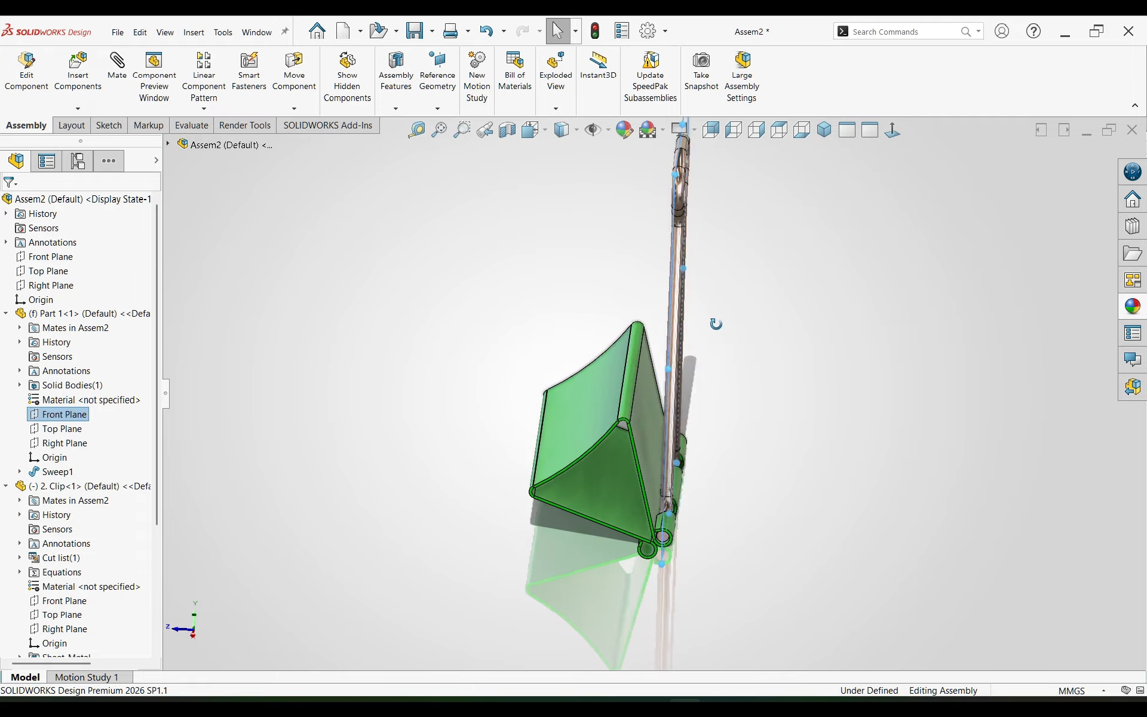
ctrl+click(645, 423)
click(700, 415)
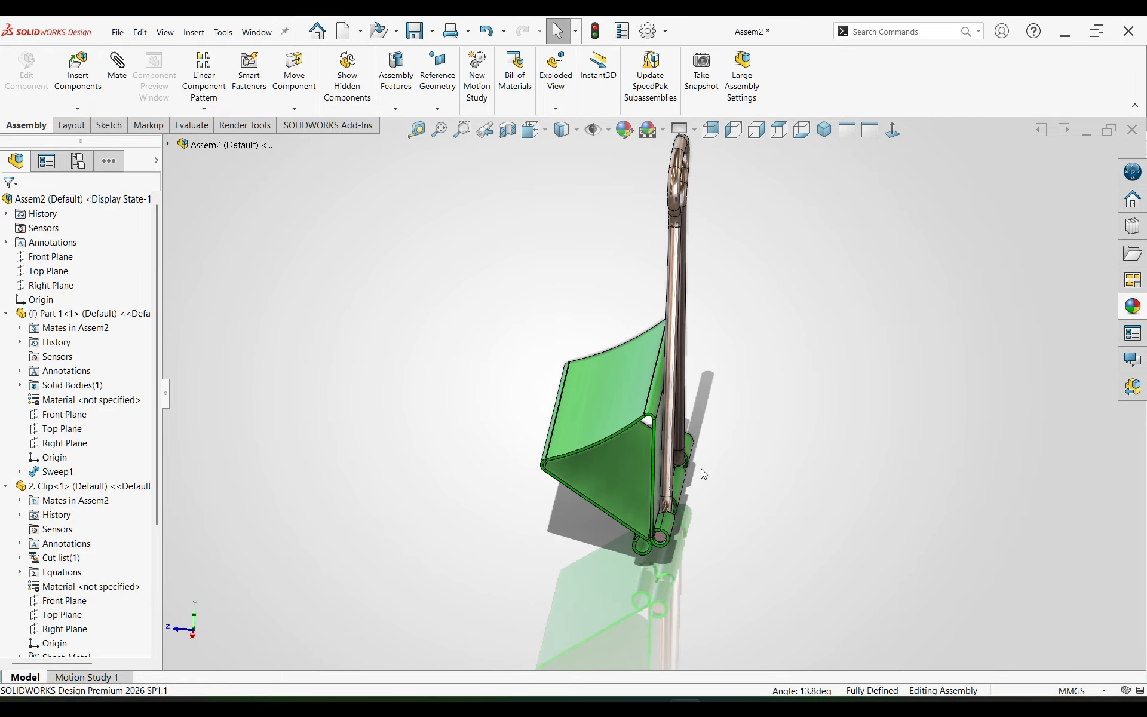
scroll(664, 438, down, 4)
middle_drag(644, 409, 636, 436)
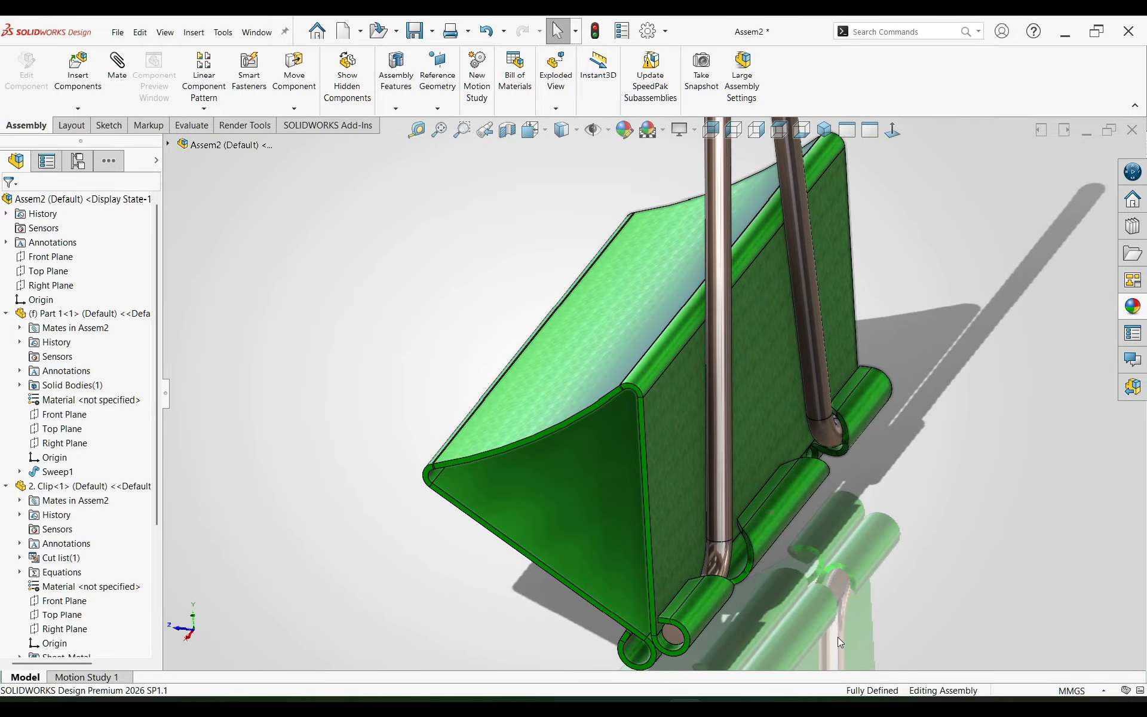
scroll(729, 488, up, 3)
middle_drag(707, 349, 554, 429)
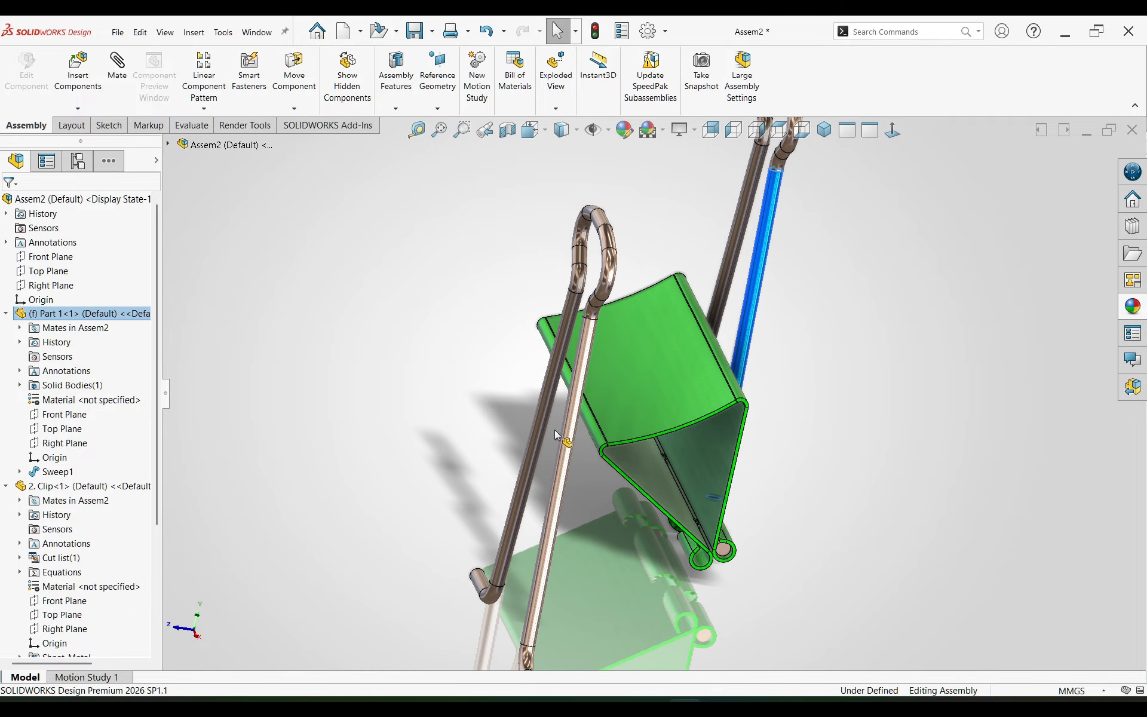
click(556, 430)
key(Tab)
scroll(683, 565, up, 3)
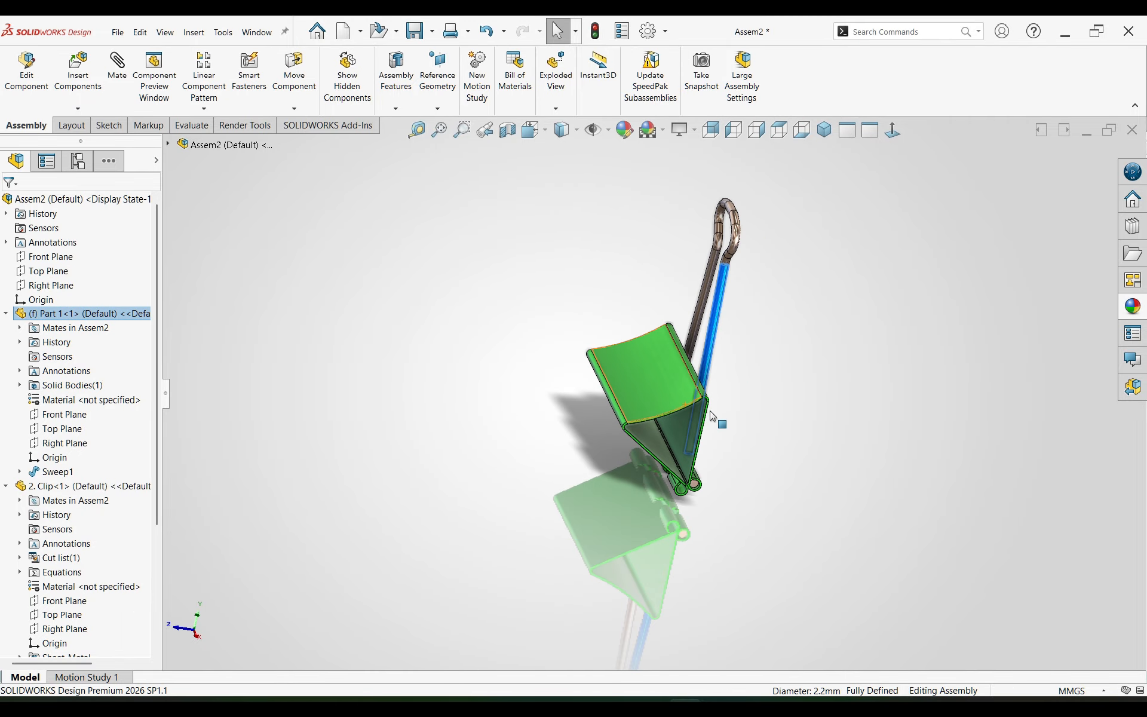
Step: Copy the wire handle and place the second instance on the opposite side of the clip
click(764, 416)
ctrl+drag(711, 338, 568, 442)
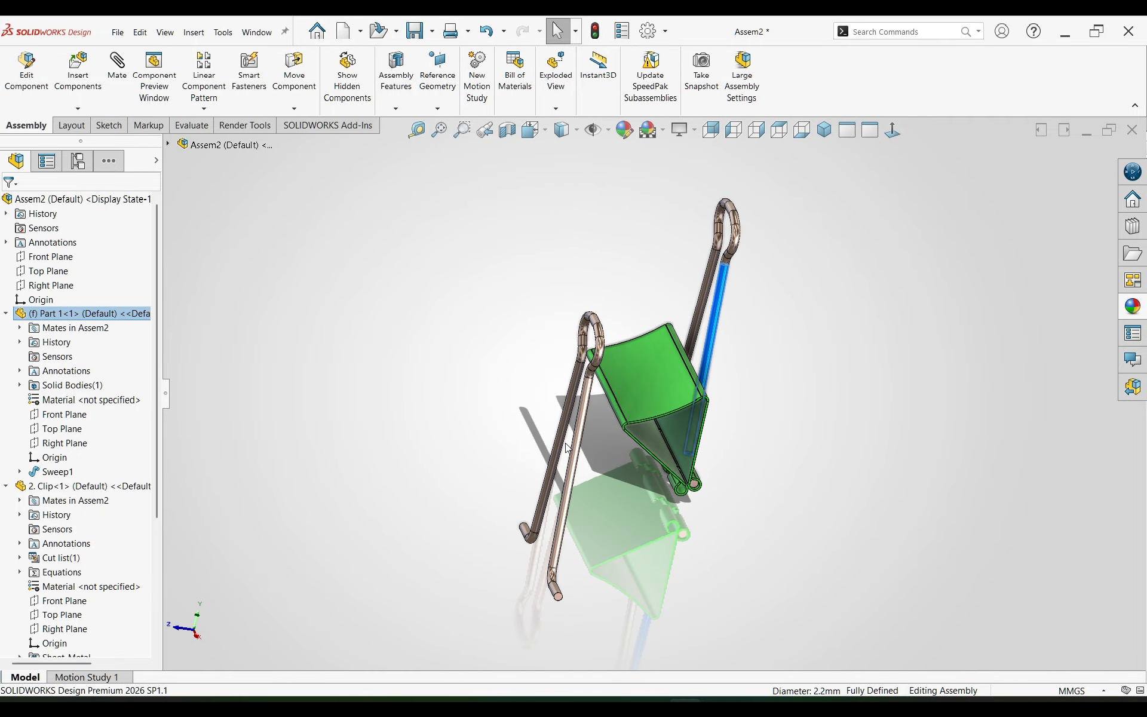
click(618, 486)
Step: Mate the copied handle's bent end concentric with the inner face of the clip's other hem loop
scroll(629, 498, down, 3)
middle_drag(631, 499, 699, 469)
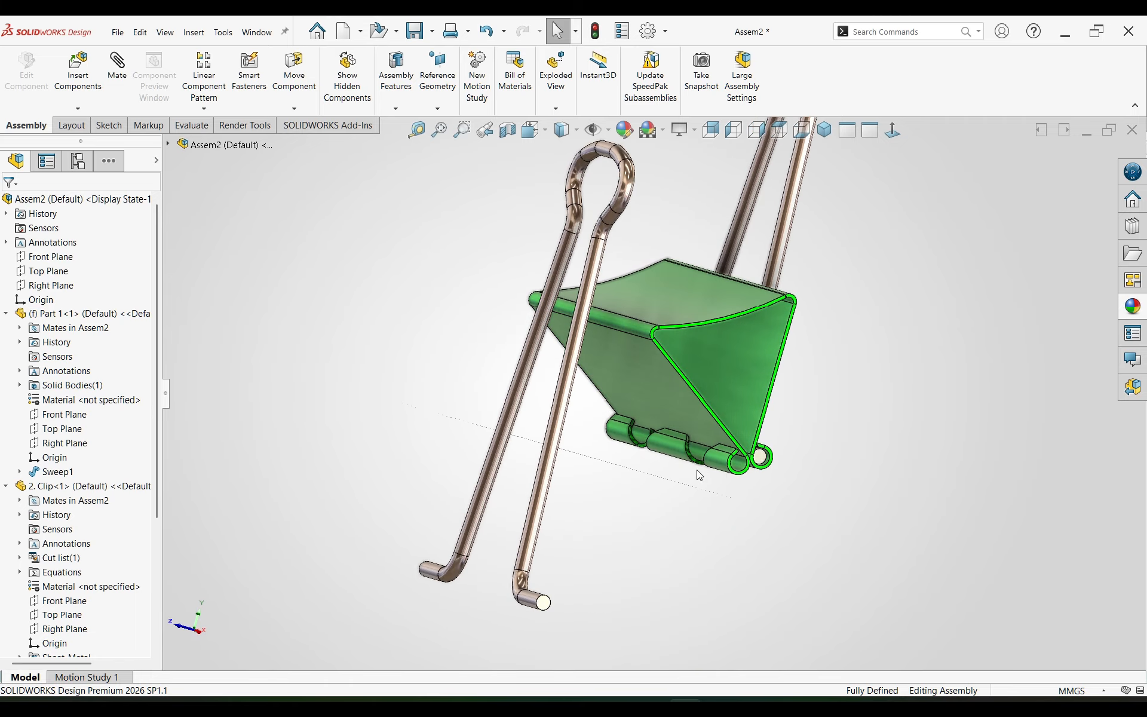
scroll(706, 466, down, 5)
click(686, 442)
scroll(649, 493, up, 5)
scroll(499, 524, down, 3)
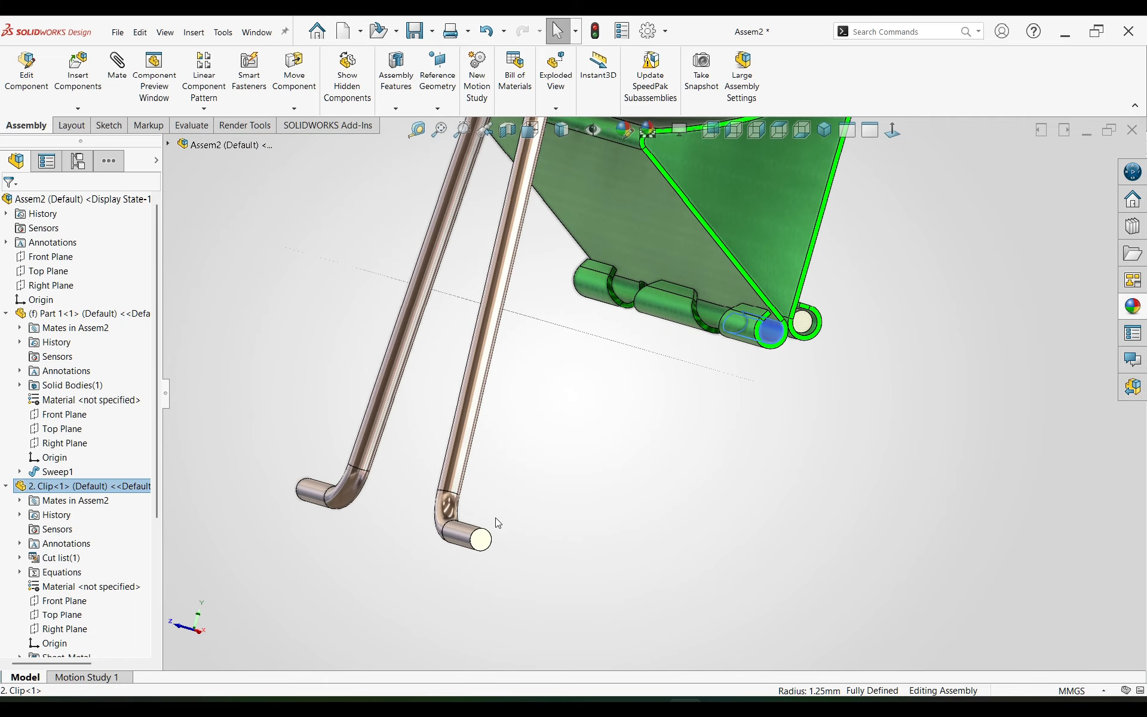
ctrl+click(468, 534)
click(559, 519)
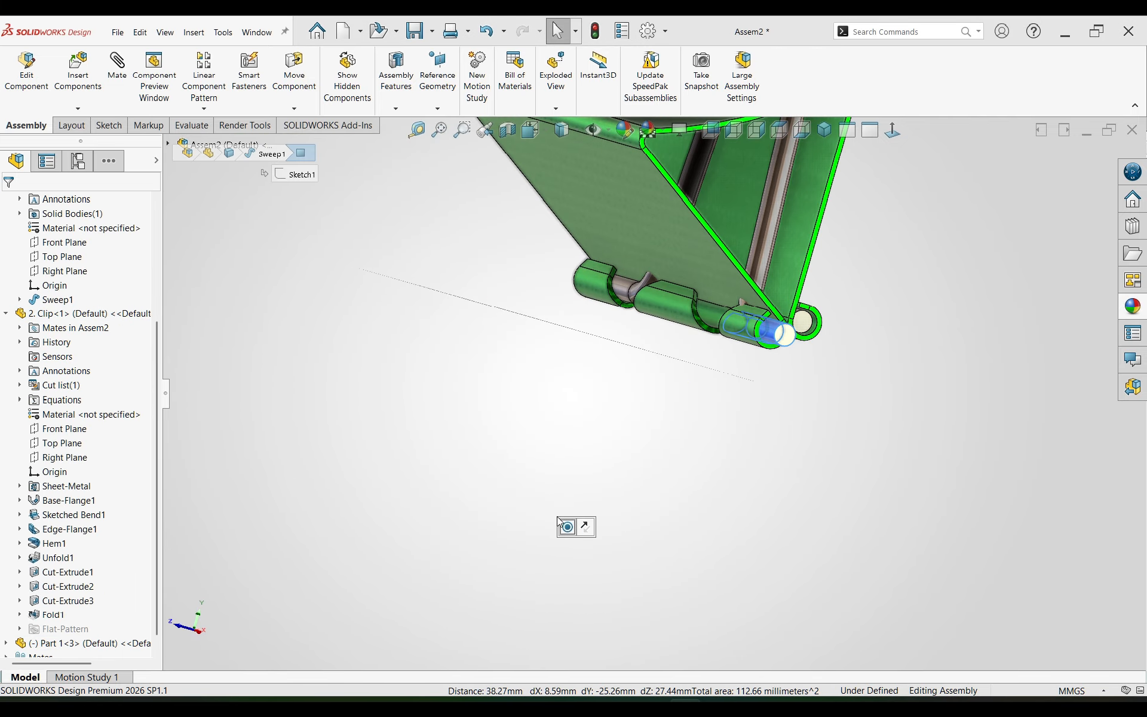
click(812, 372)
Step: Swing the copied handle outward and add a parallel mate between its Front Plane and the clip's adjacent sloping side face
middle_drag(811, 372, 719, 290)
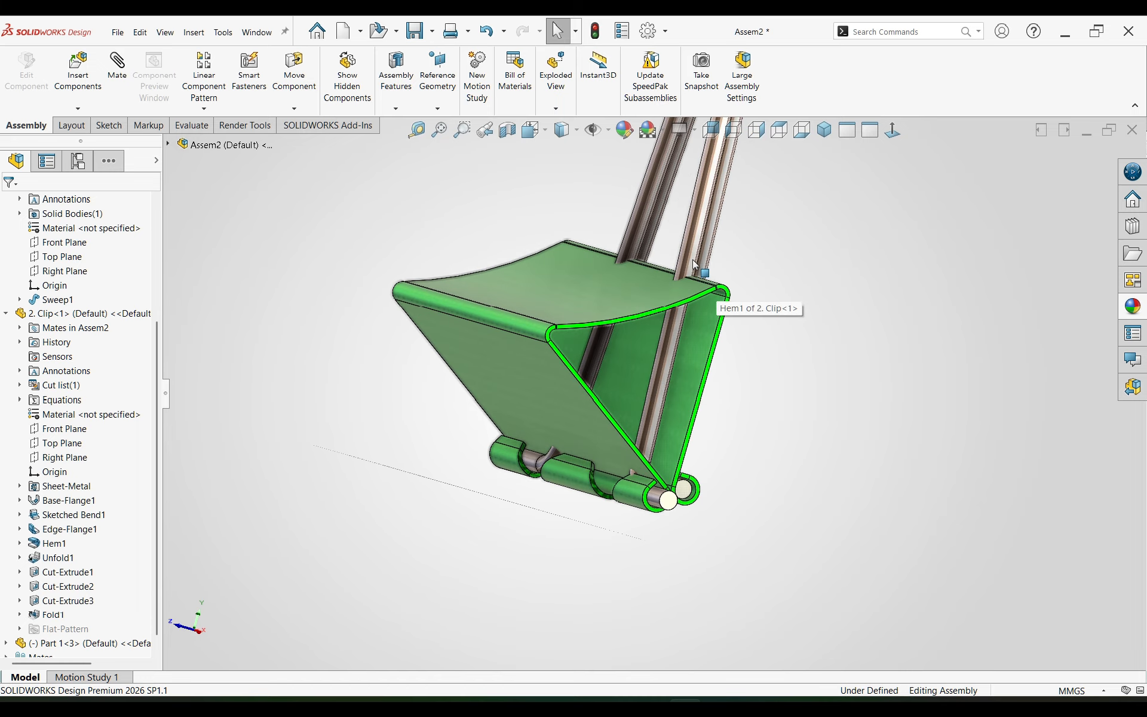
drag(695, 266, 203, 382)
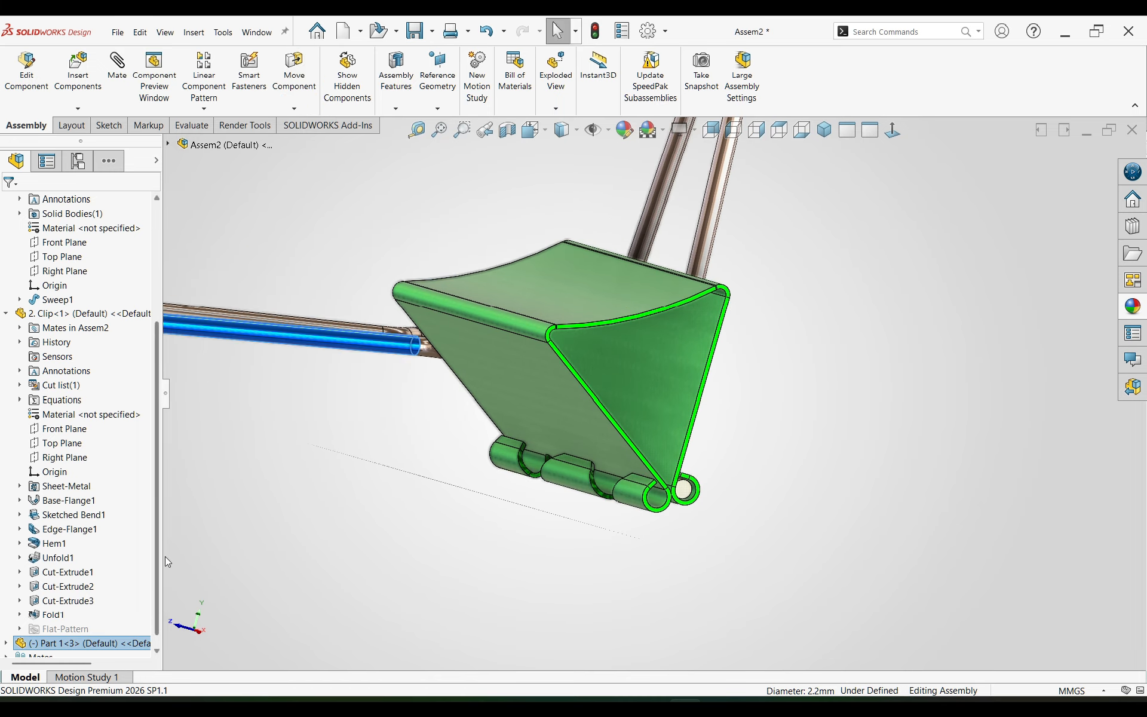
click(6, 643)
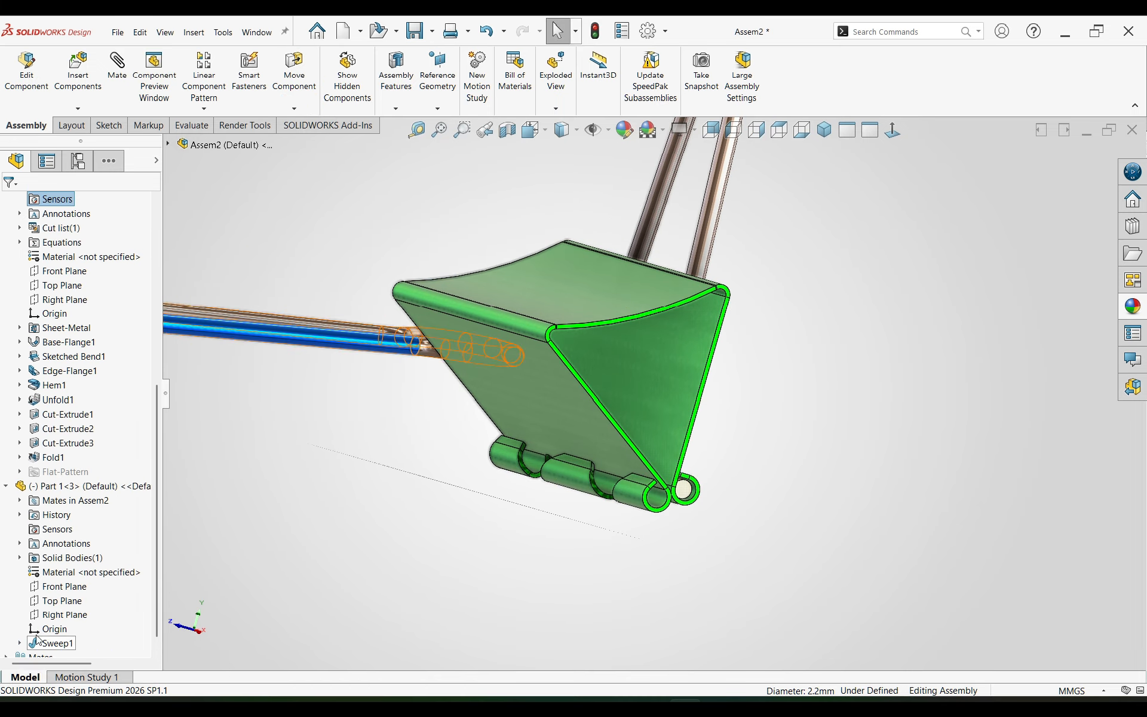
click(63, 587)
ctrl+click(546, 403)
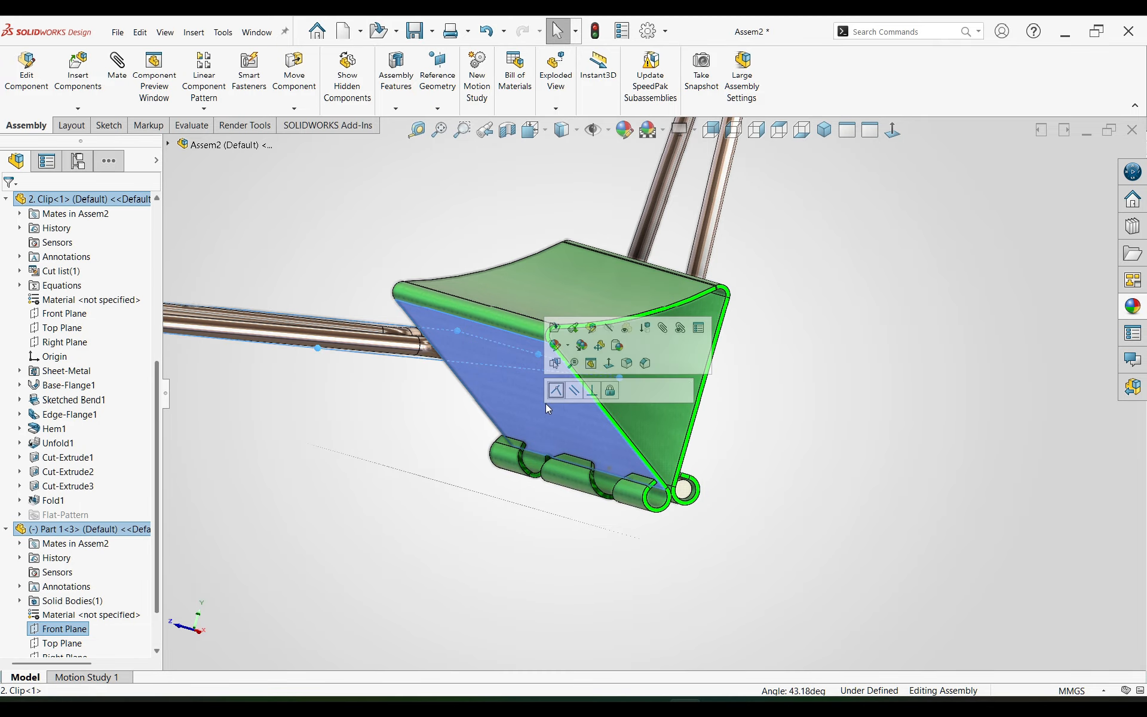
click(574, 390)
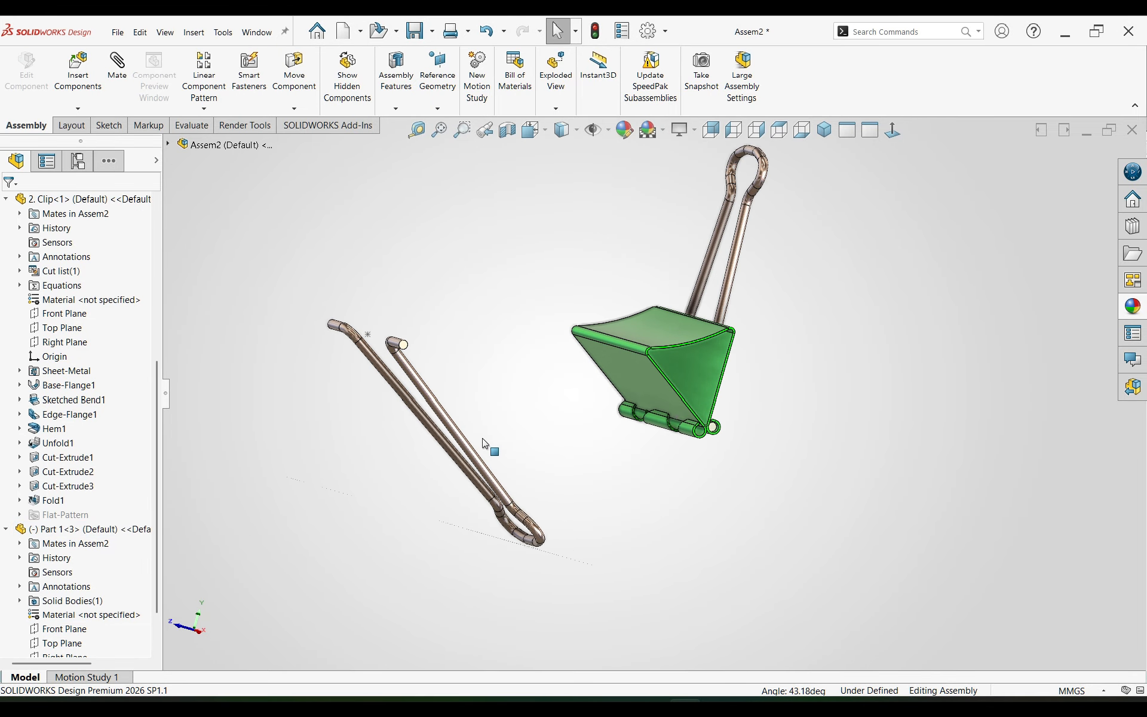
Step: Edit the Parallel2 mate of the copied handle, flip its alignment so the handle points upward, and accept it
scroll(100, 597, down, 3)
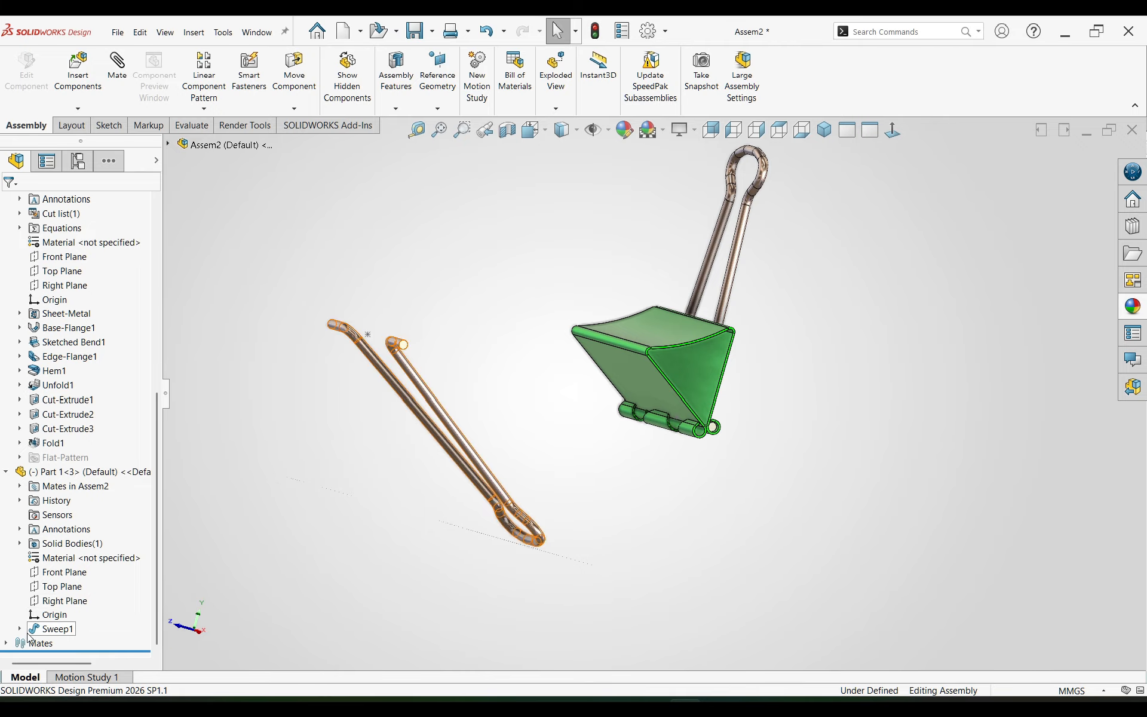
click(65, 648)
click(80, 619)
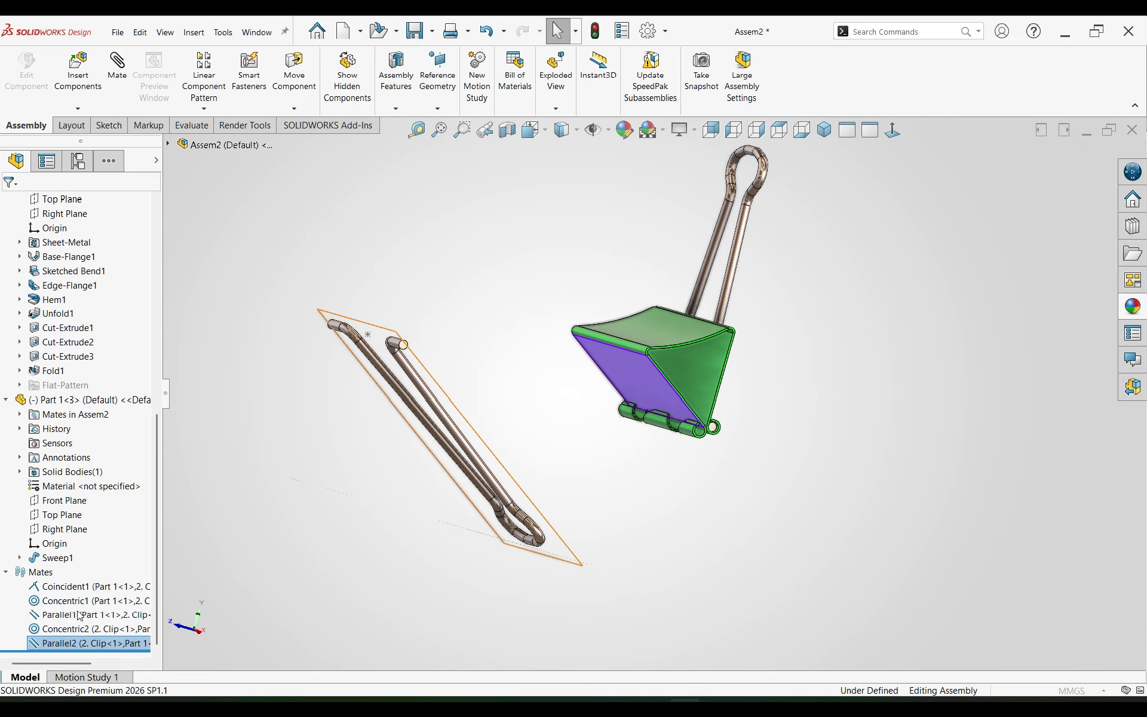
click(50, 559)
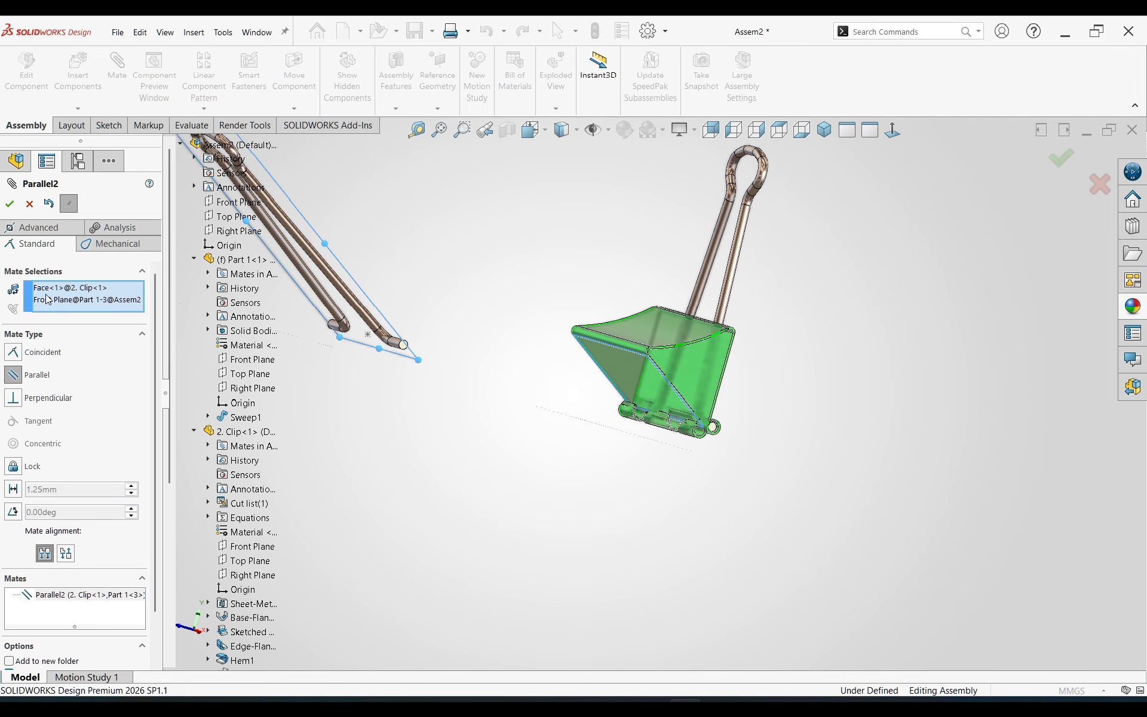
click(17, 207)
Step: Slide the copied handle along its hem axis until its bent ends sit in the clip's hem loops
scroll(428, 330, up, 4)
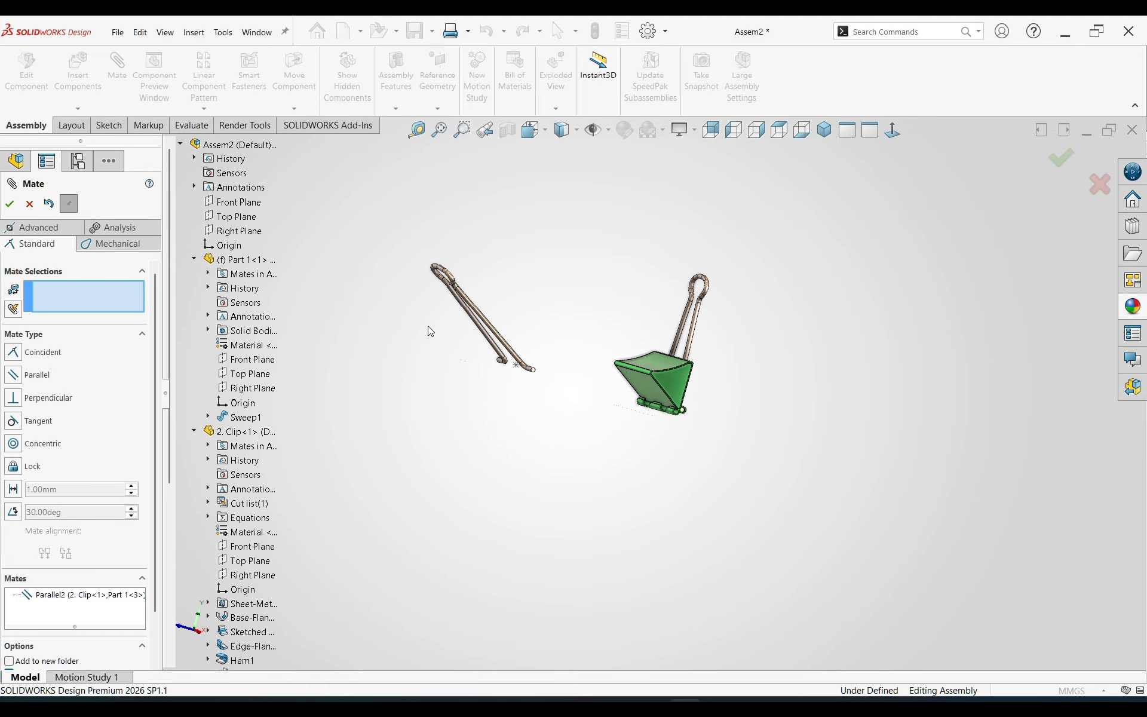
scroll(528, 358, down, 3)
drag(587, 380, 837, 524)
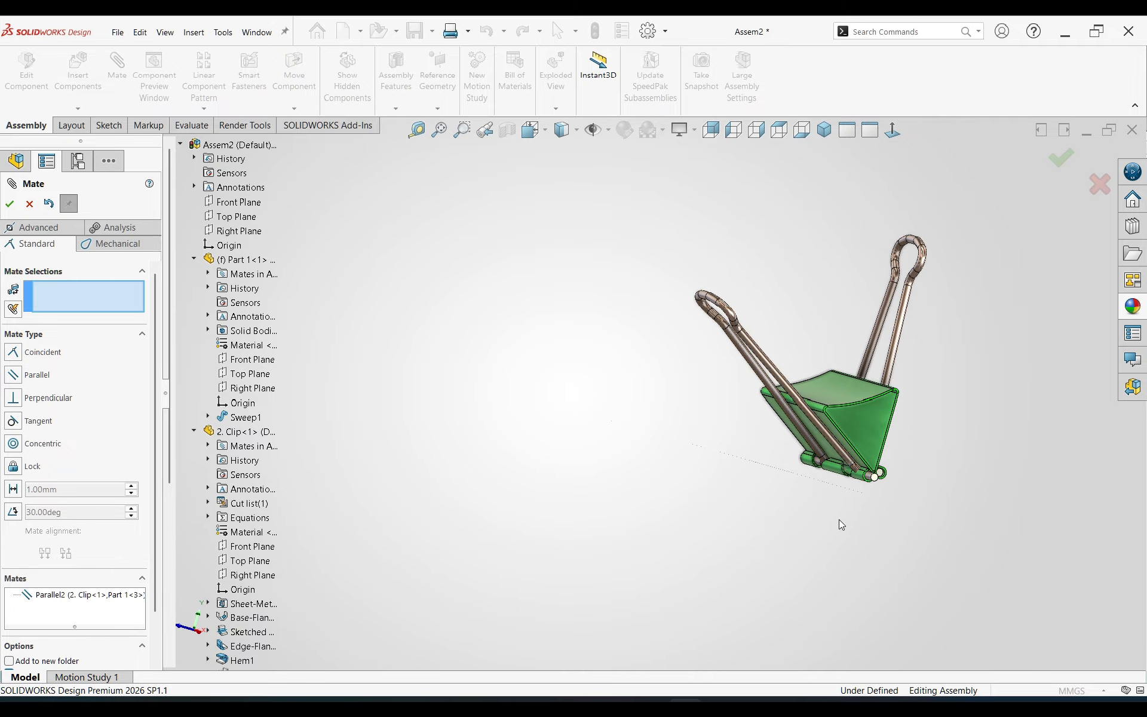
scroll(896, 440, down, 4)
scroll(806, 482, down, 3)
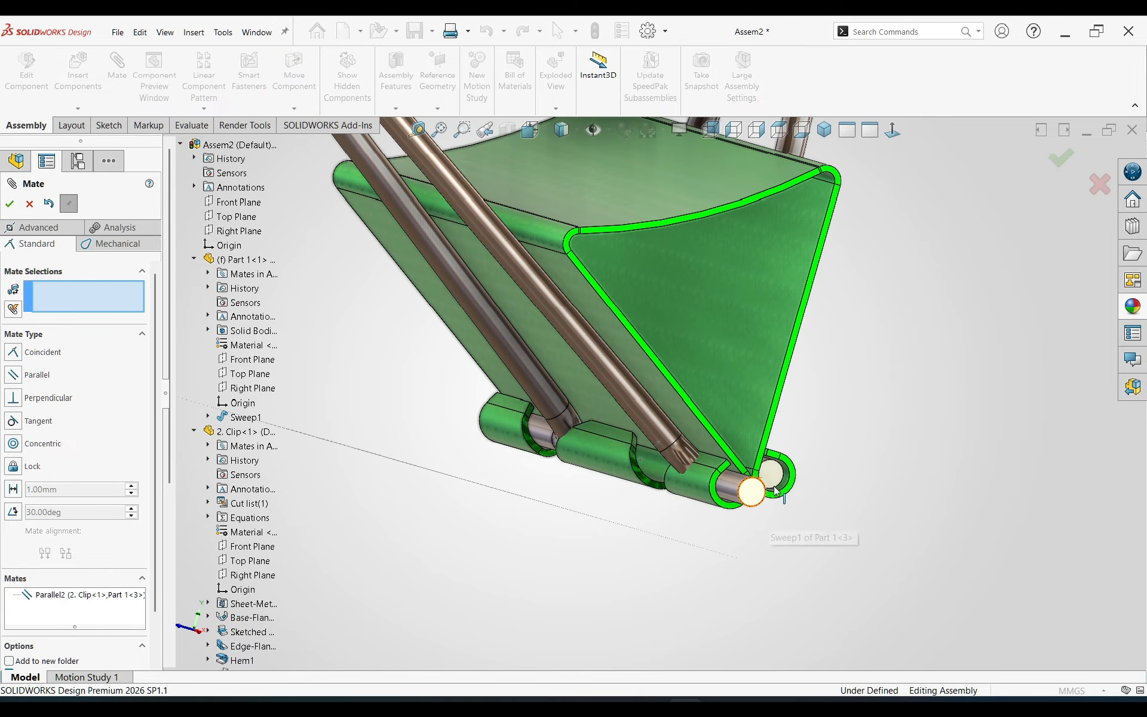
Step: Add a coincident mate between the matching round end faces of the two wire handles and finish mating
click(774, 481)
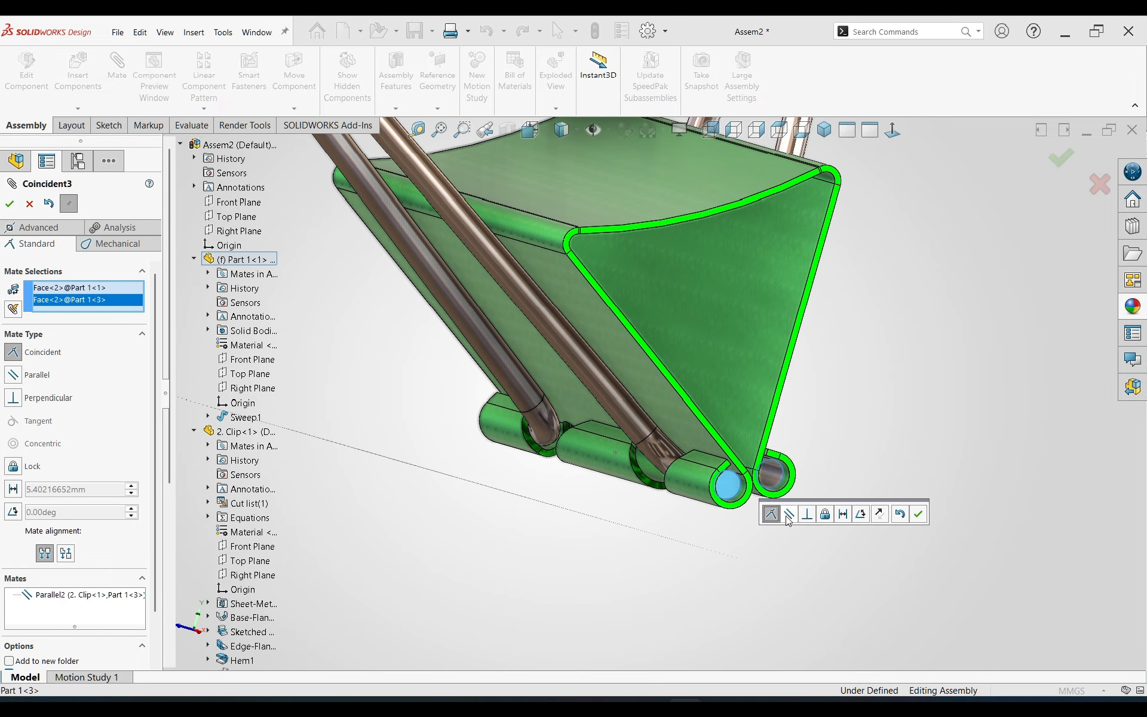
click(918, 514)
scroll(652, 320, up, 6)
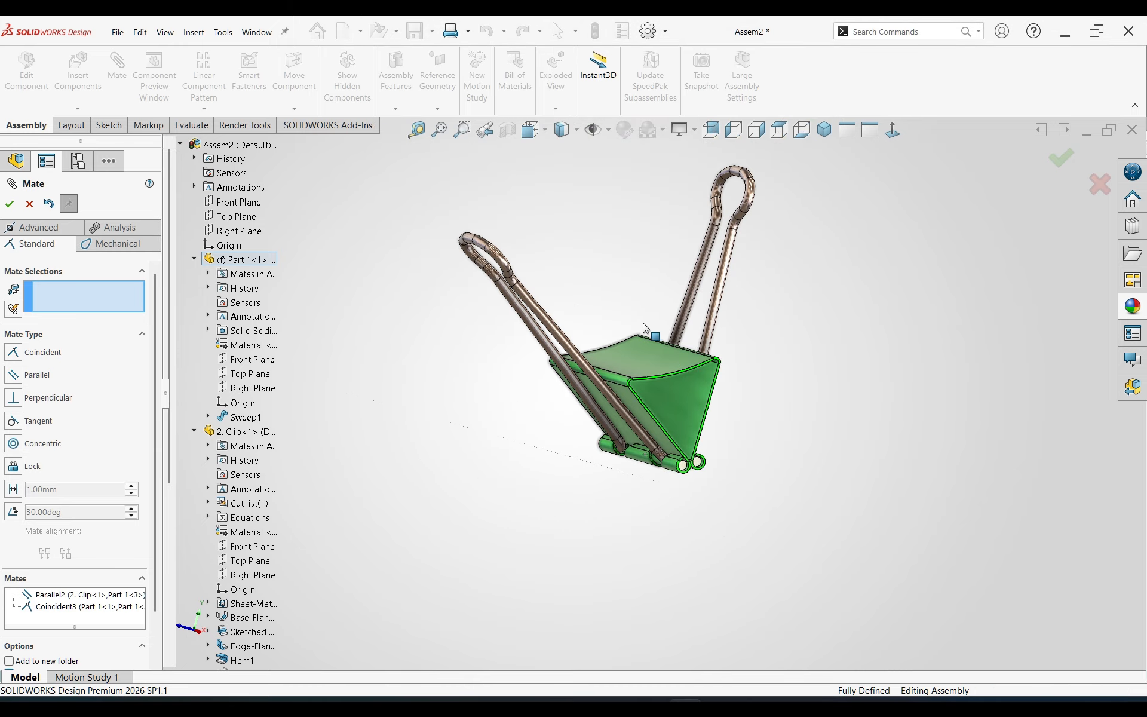
middle_drag(643, 324, 827, 320)
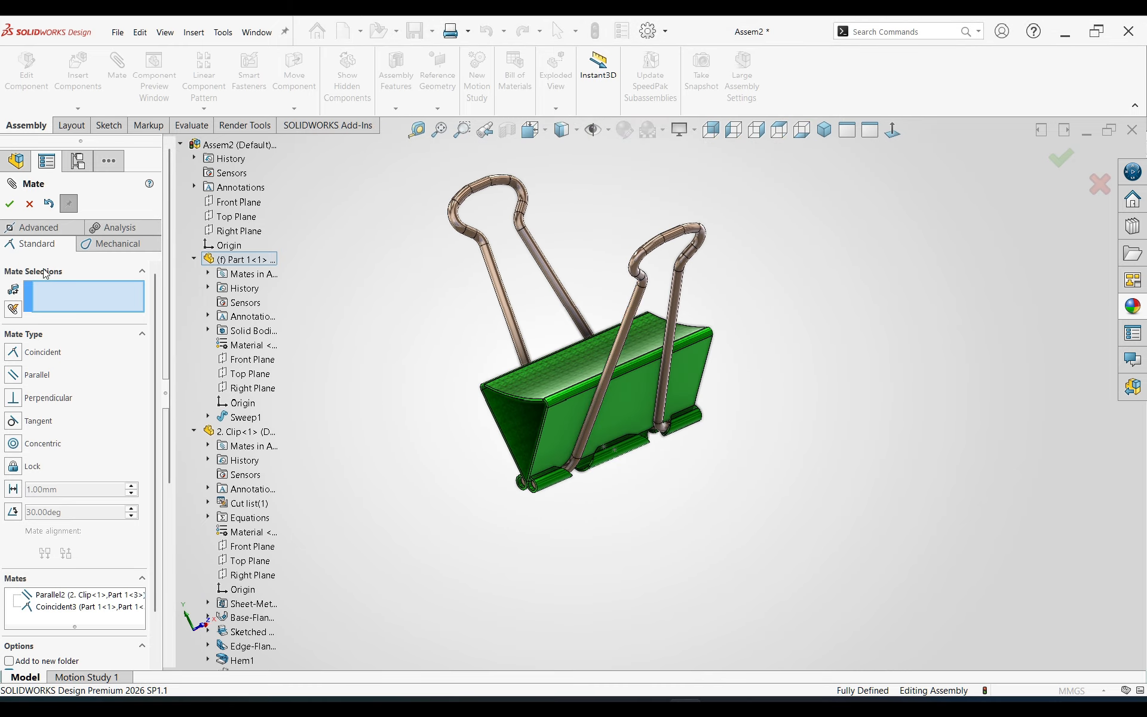
click(10, 204)
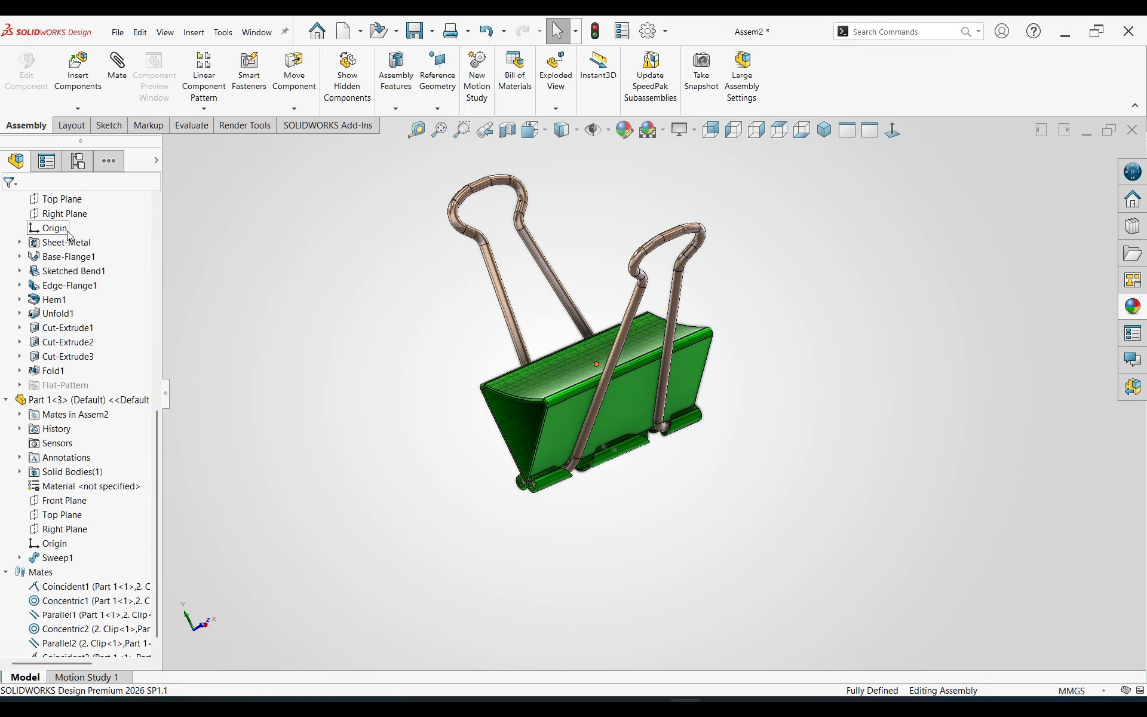
Step: Examine the assembled binder clip from isometric and other angles, checking how both handles sit in the hem loops
click(825, 132)
middle_drag(729, 378, 625, 396)
scroll(624, 396, up, 3)
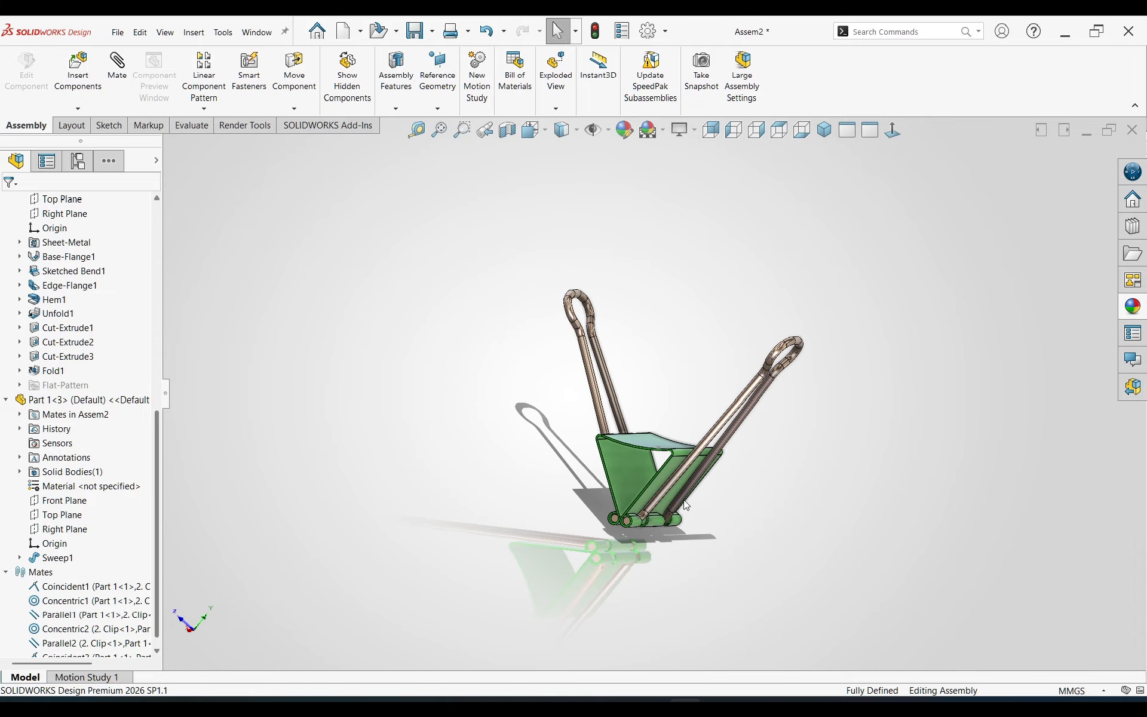
scroll(678, 517, down, 4)
middle_drag(669, 526, 439, 352)
scroll(586, 378, up, 3)
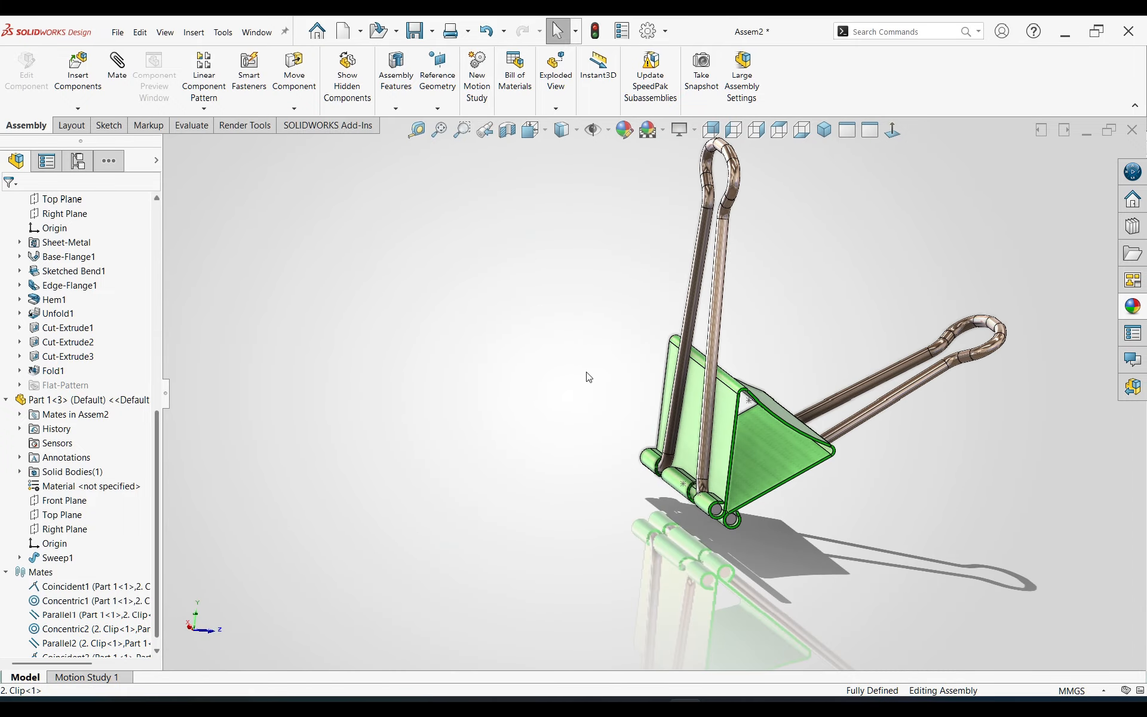
middle_drag(586, 378, 871, 402)
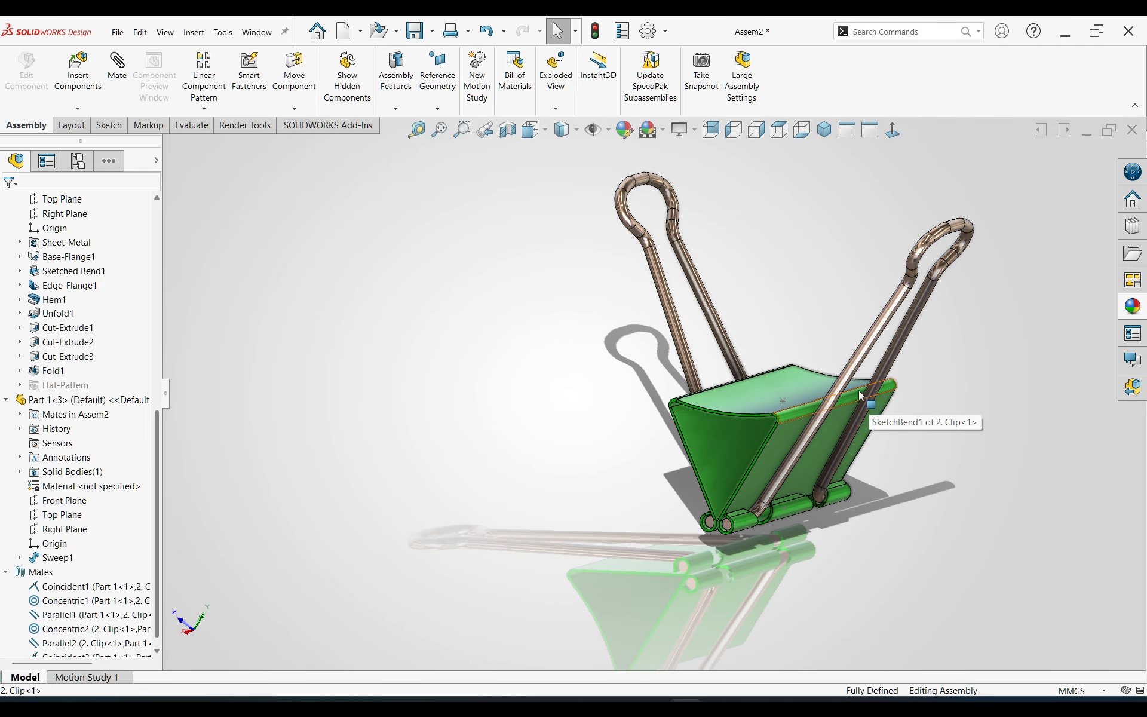
scroll(870, 398, down, 1)
scroll(824, 372, up, 1)
middle_drag(742, 366, 688, 334)
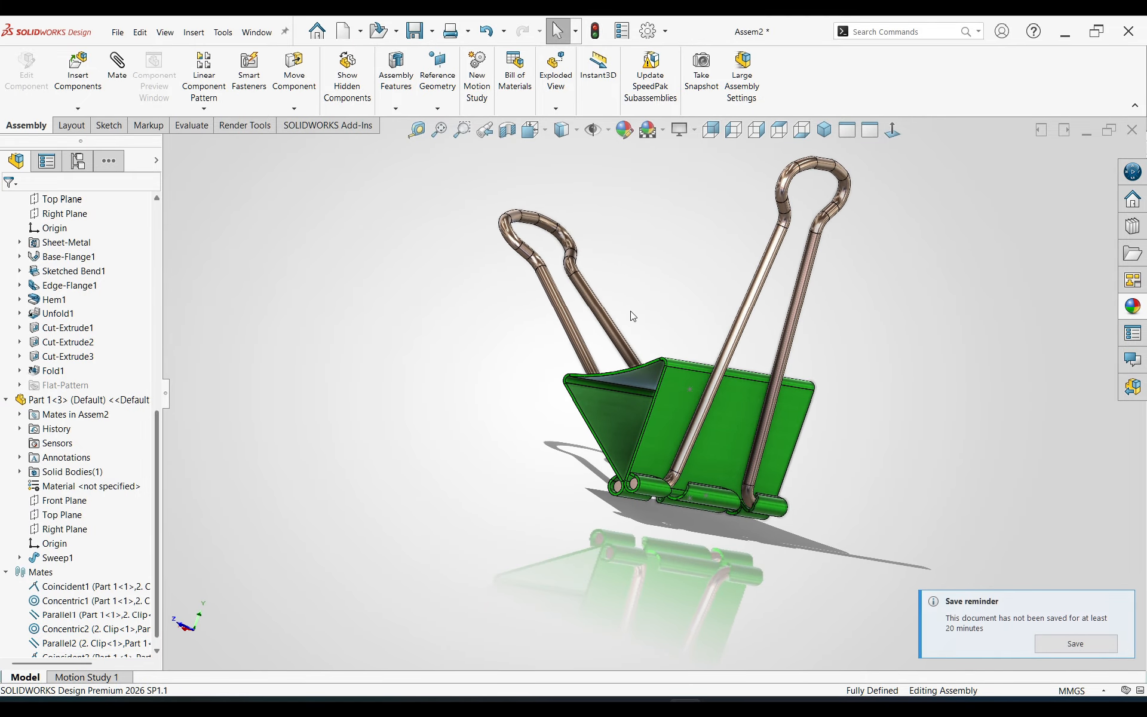
Step: Render the assembly with SOLIDWORKS Visualize Render as a PNG image at 1920x1080 (16:9) in High quality
click(244, 126)
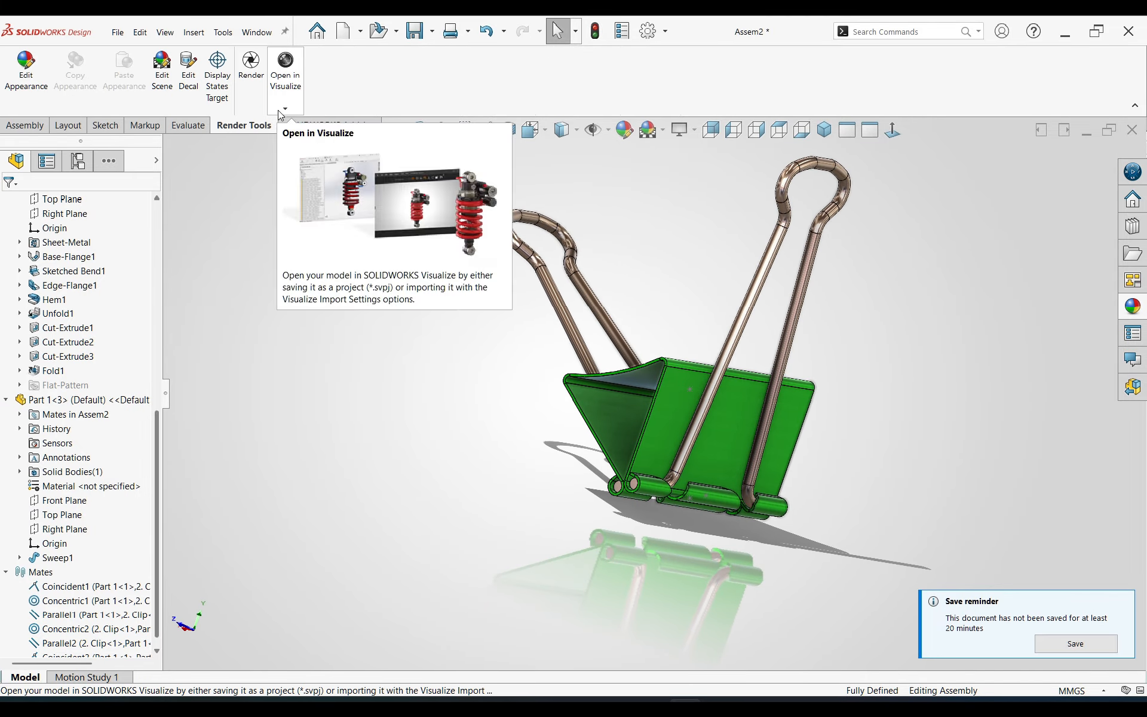
click(251, 65)
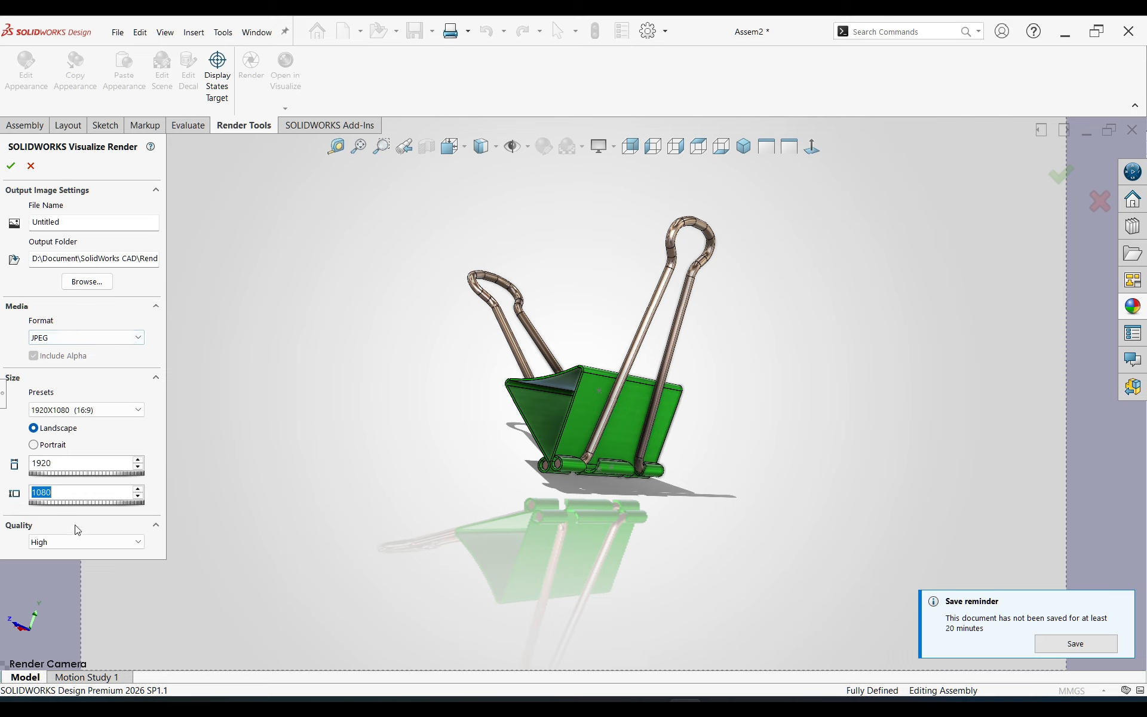
click(74, 542)
click(70, 575)
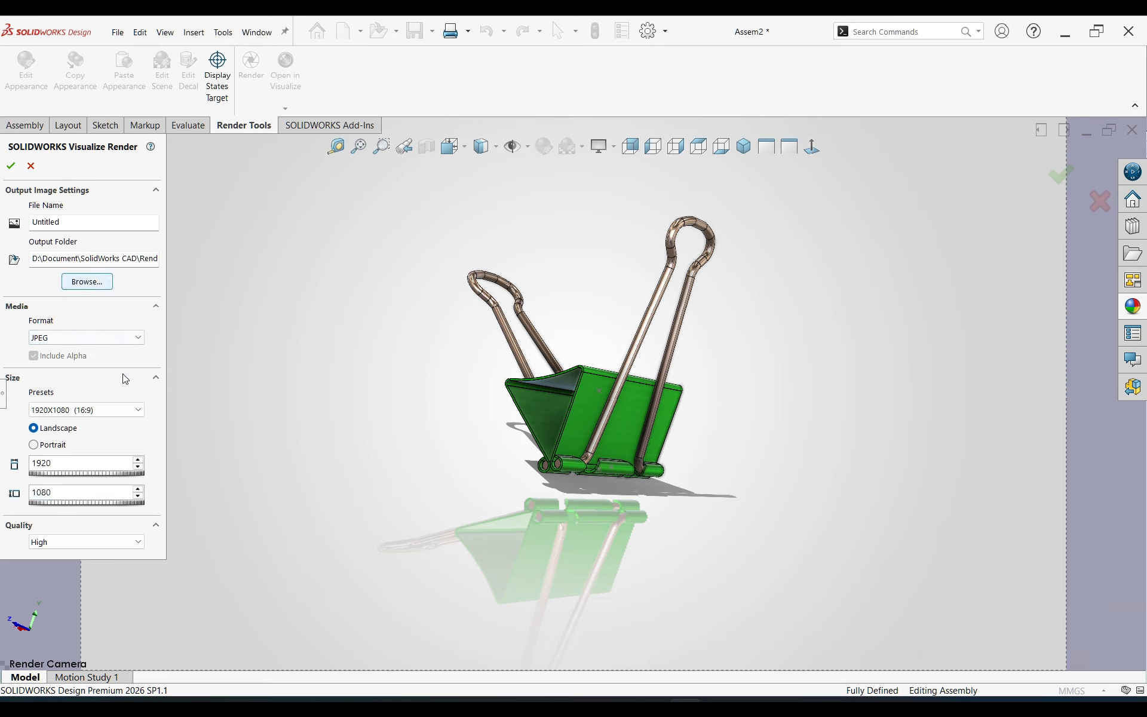
click(106, 410)
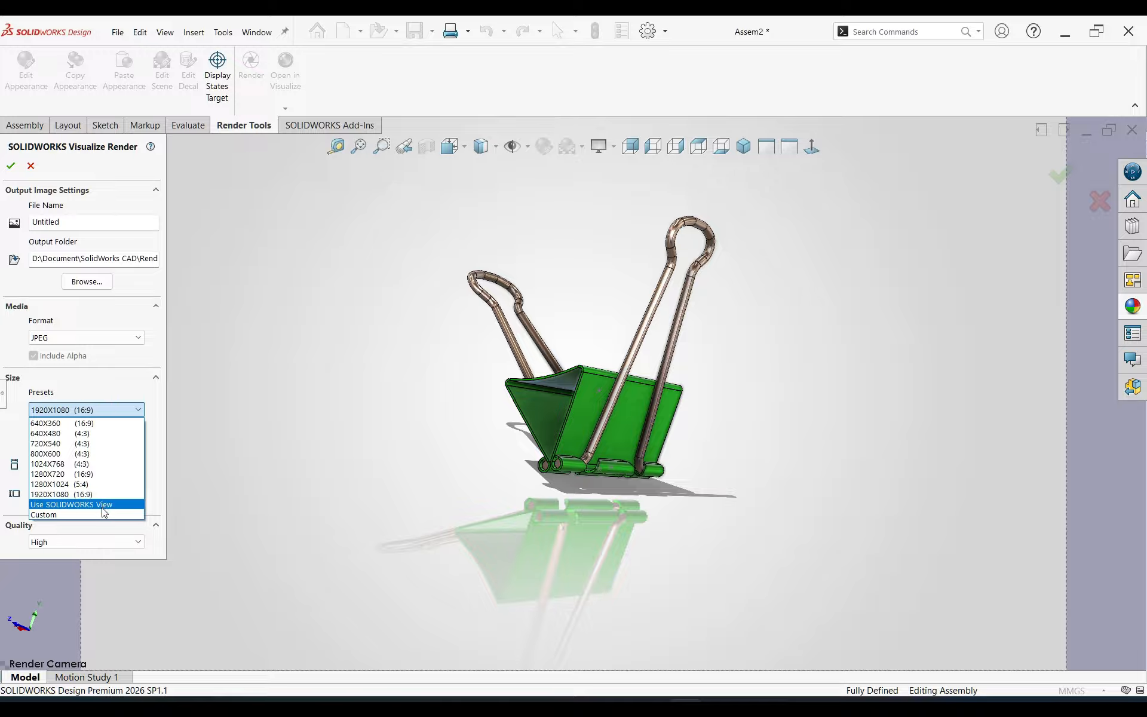
click(108, 410)
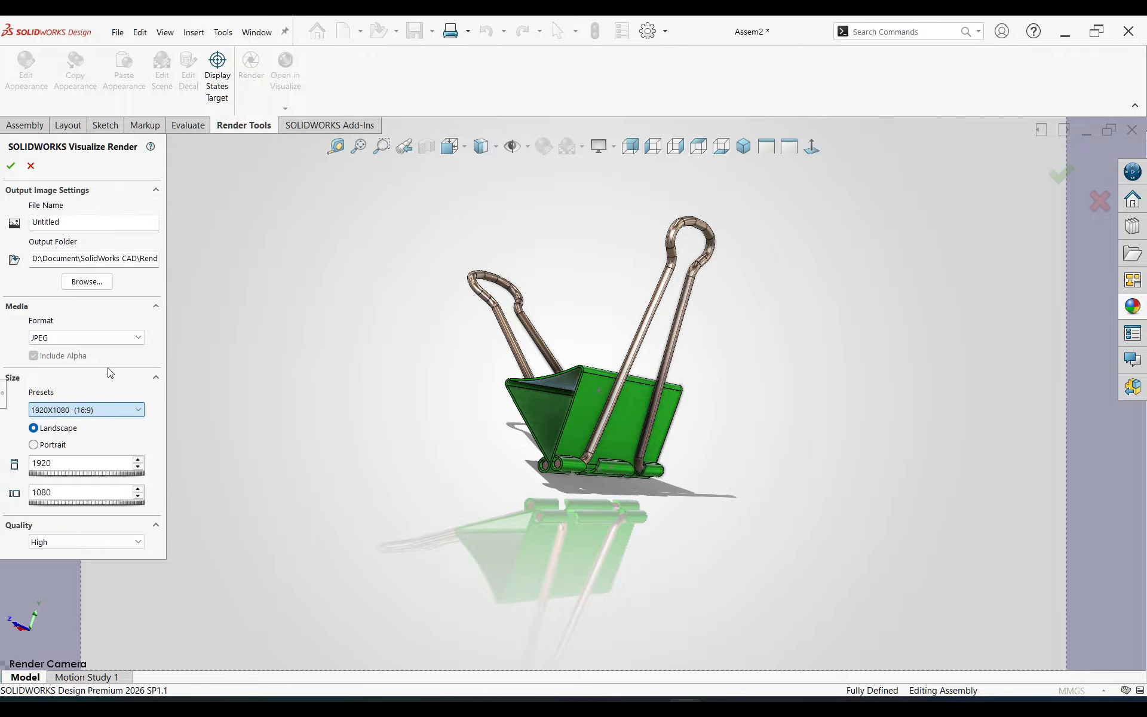
click(107, 338)
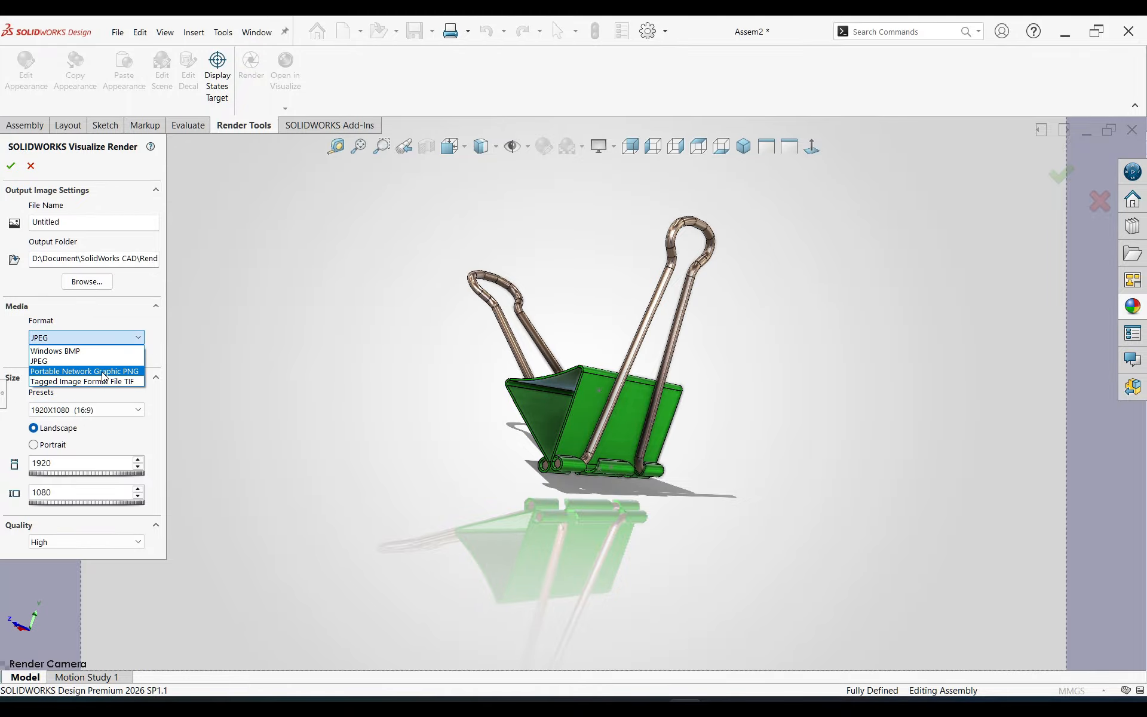
click(105, 371)
click(11, 166)
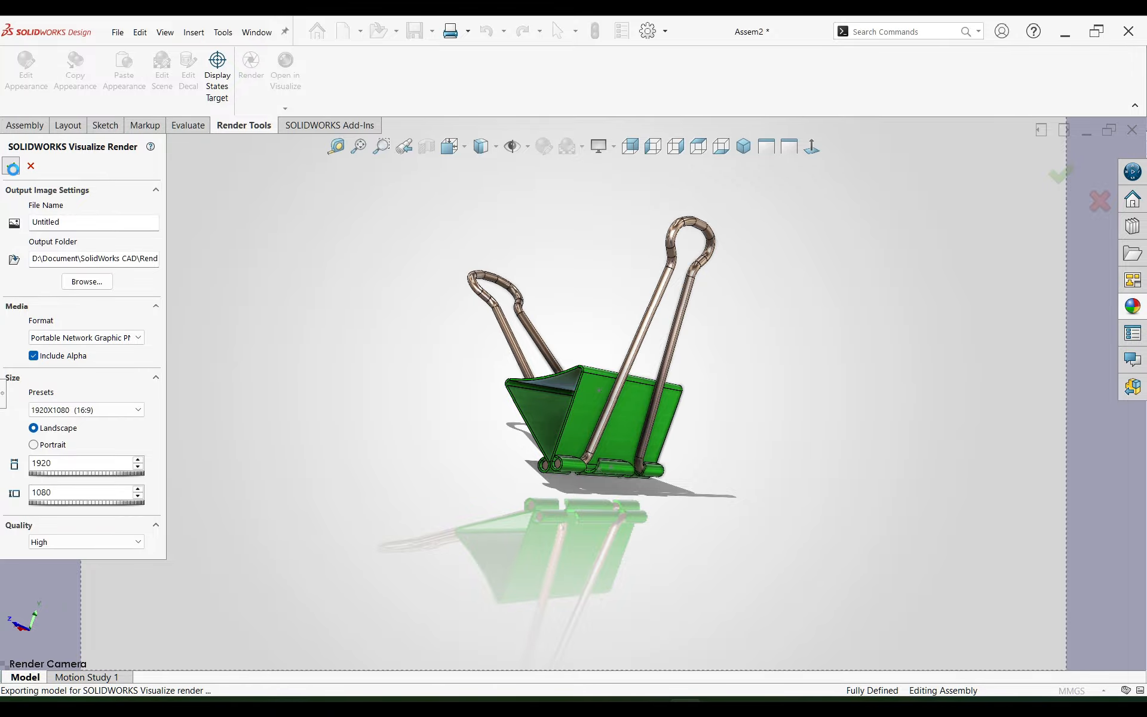